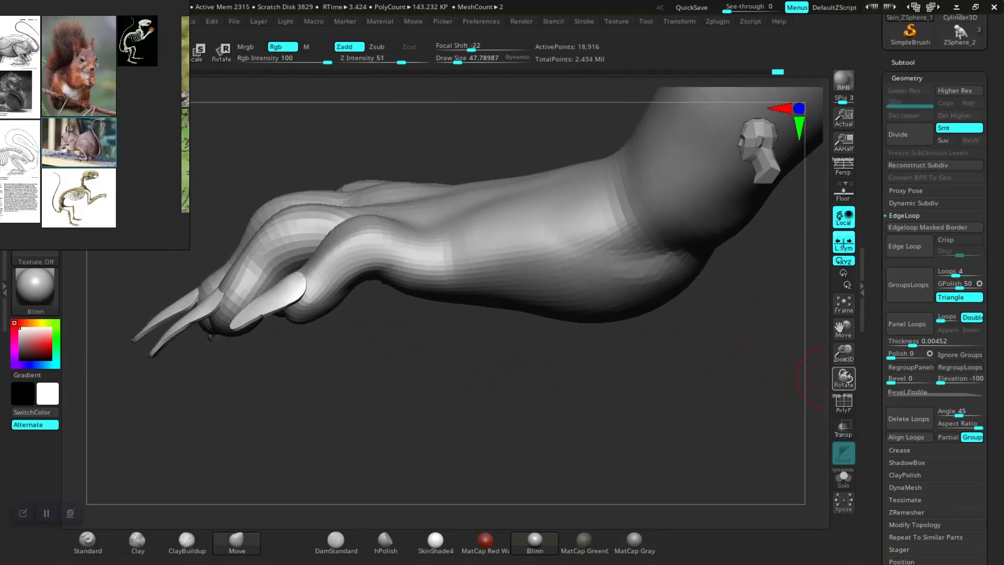
# Step: Smooth the claw mesh with the Polish deformation
pyautogui.moveTo(875, 374); pyautogui.dragTo(874, 170)
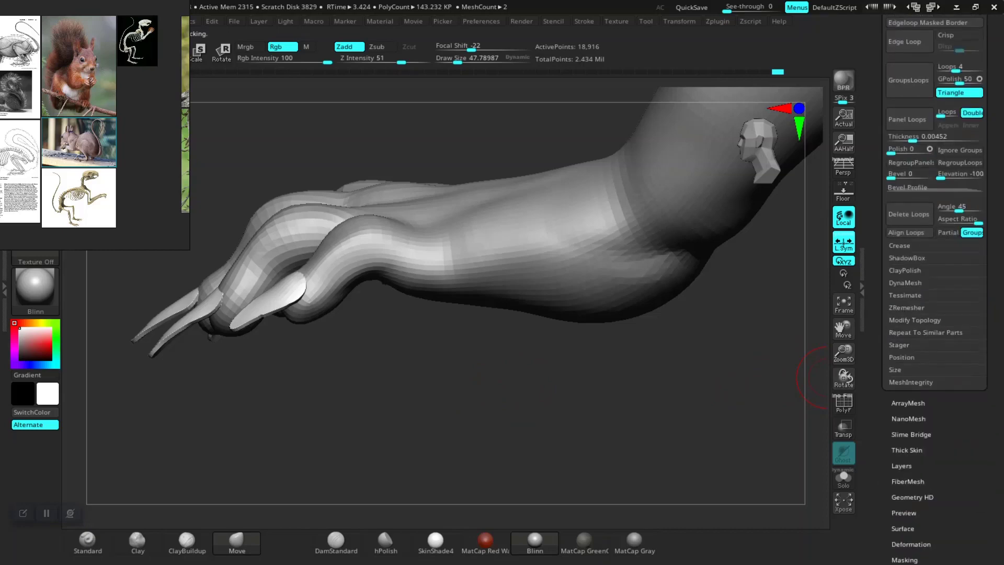
pyautogui.click(911, 544)
pyautogui.moveTo(875, 387); pyautogui.dragTo(874, 526)
pyautogui.click(901, 241)
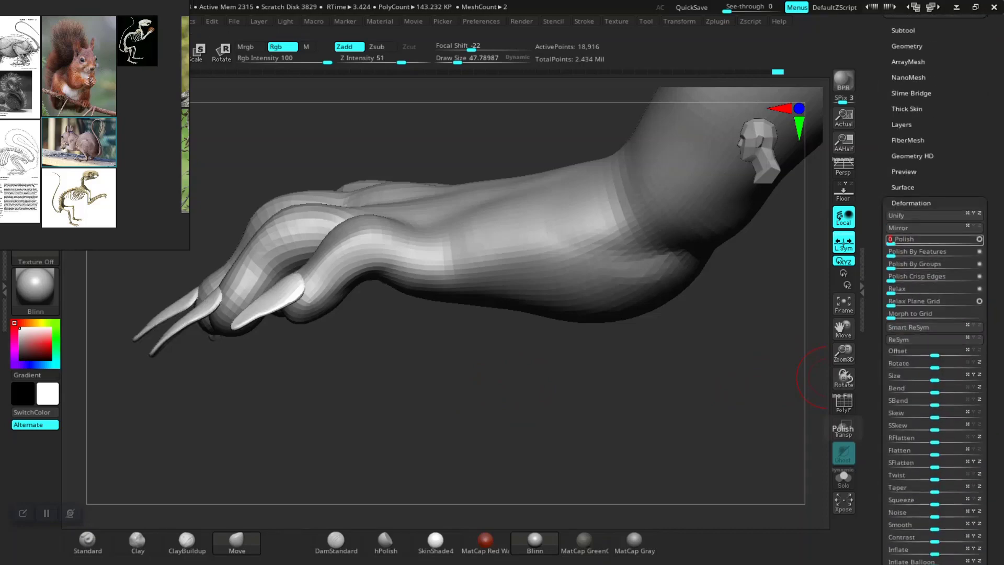
# Step: Subdivide the claw mesh to level 2, set the Move brush draw size to about 119 and show the Geometry settings
pyautogui.keyDown('alt'); pyautogui.moveTo(422, 393); pyautogui.dragTo(599, 410); pyautogui.keyUp('alt')
pyautogui.moveTo(458, 366); pyautogui.dragTo(496, 377)
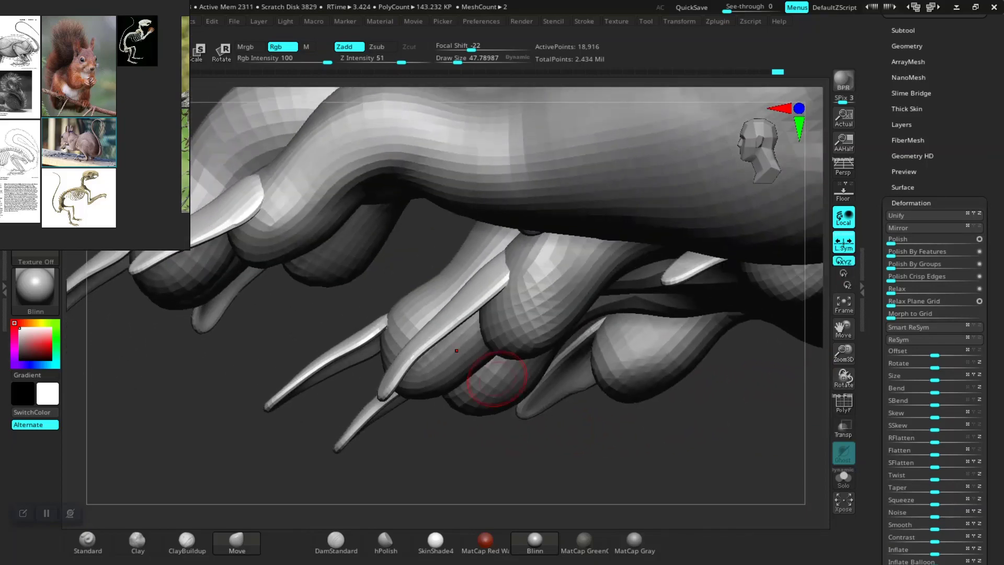
pyautogui.moveTo(494, 440); pyautogui.dragTo(501, 455)
pyautogui.press('space')
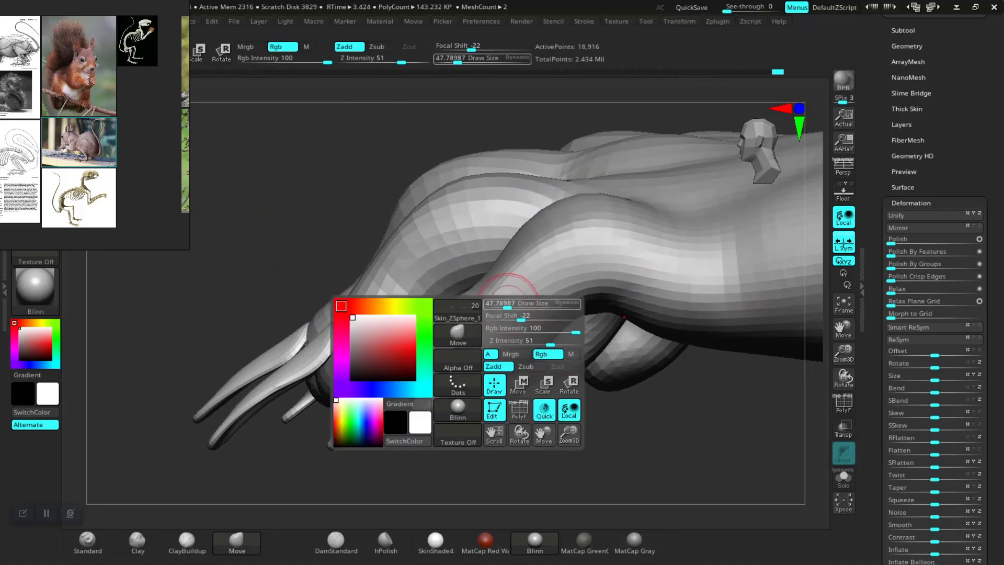
pyautogui.hotkey('ctrl', 'd')
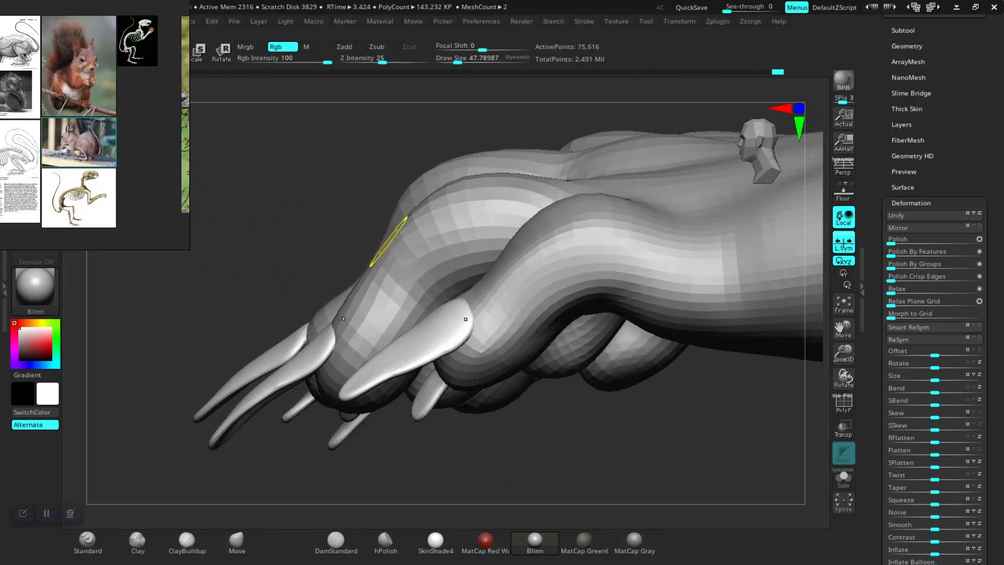
pyautogui.press('space')
pyautogui.moveTo(303, 180); pyautogui.dragTo(661, 213)
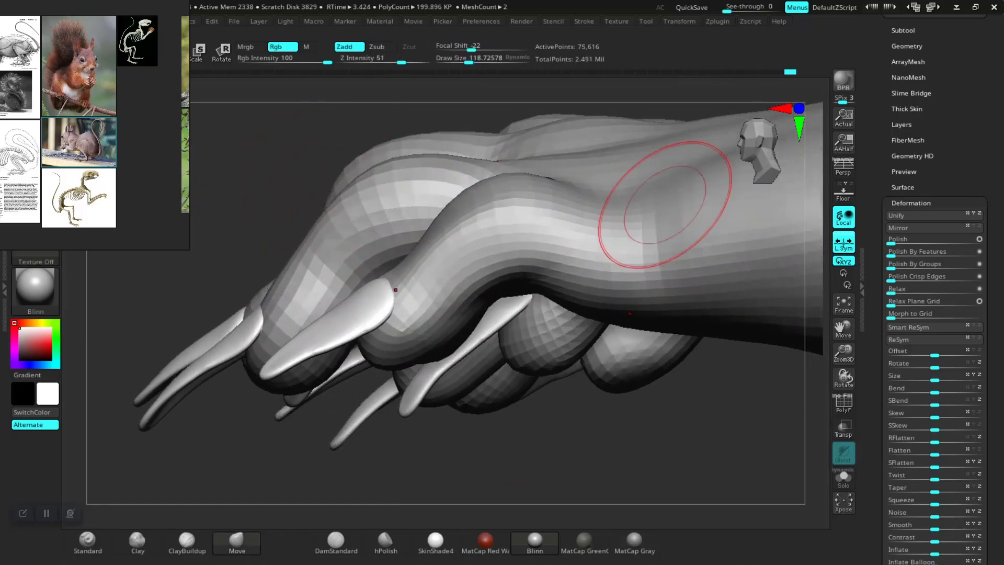
pyautogui.click(907, 46)
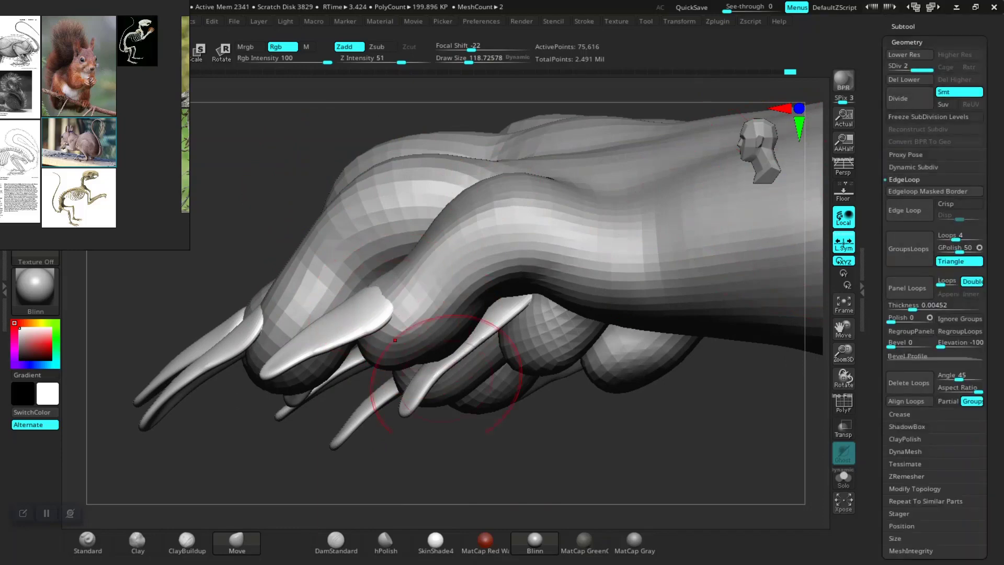
# Step: Reduce the Move brush draw size to about 77 and reshape the base of the outer claw around its toe tip
pyautogui.moveTo(467, 445)
pyautogui.mouseDown()
pyautogui.moveTo(632, 445)
pyautogui.moveTo(437, 460)
pyautogui.mouseUp()
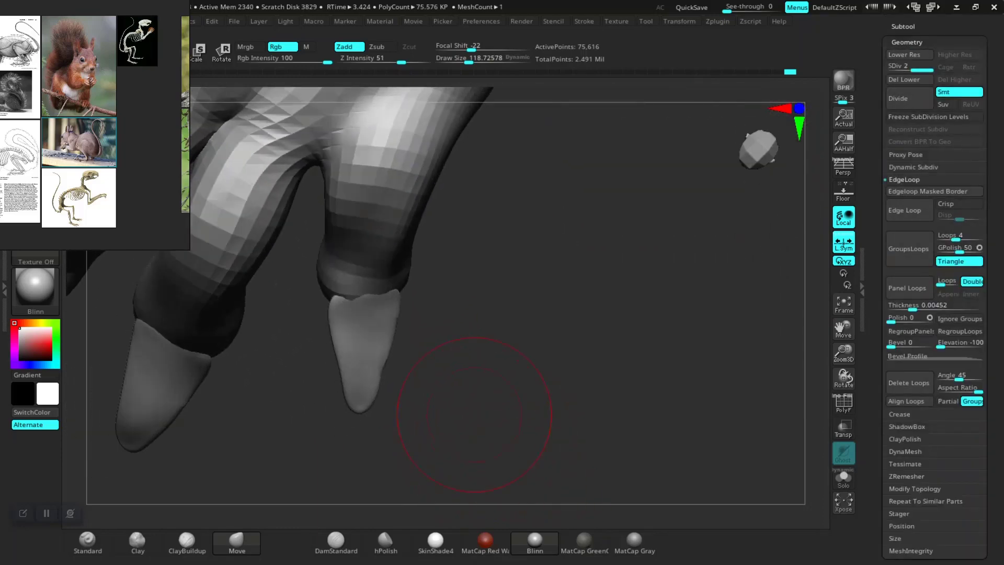
pyautogui.press('space')
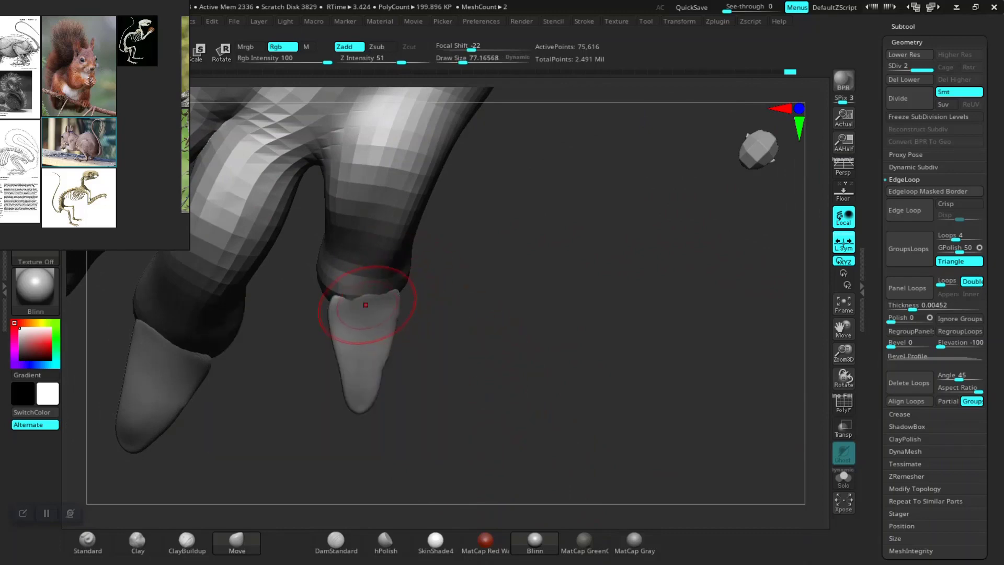
pyautogui.moveTo(350, 304)
pyautogui.mouseDown()
pyautogui.moveTo(470, 246)
pyautogui.moveTo(627, 199)
pyautogui.mouseUp()
pyautogui.moveTo(366, 220); pyautogui.dragTo(357, 266, button='right')
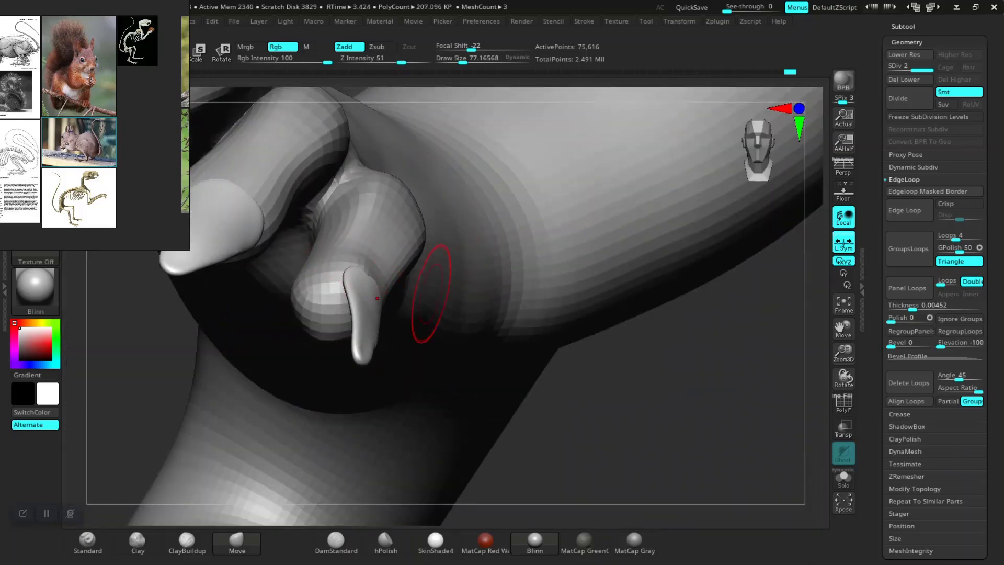
pyautogui.moveTo(565, 397); pyautogui.dragTo(680, 387)
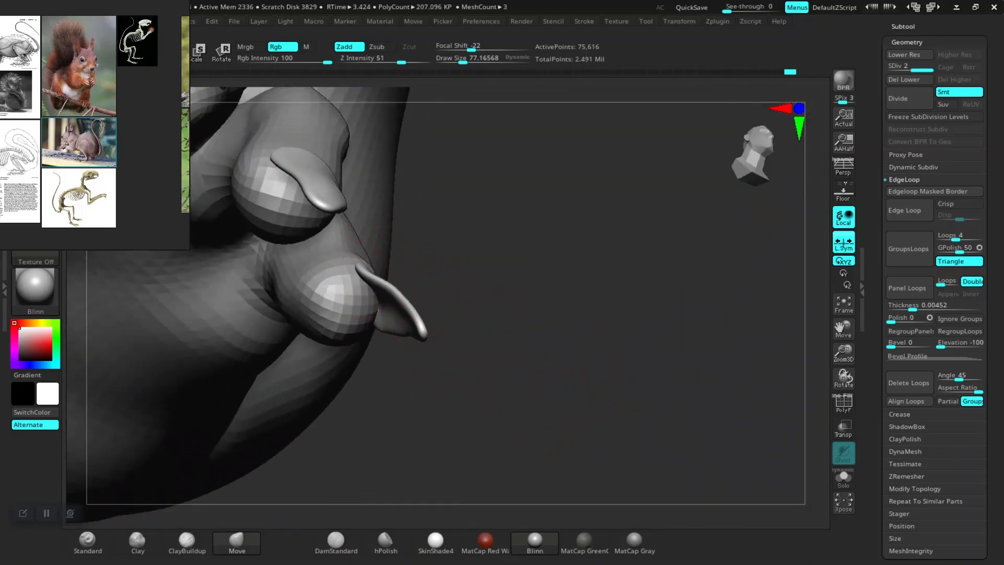
pyautogui.moveTo(549, 298); pyautogui.dragTo(407, 285)
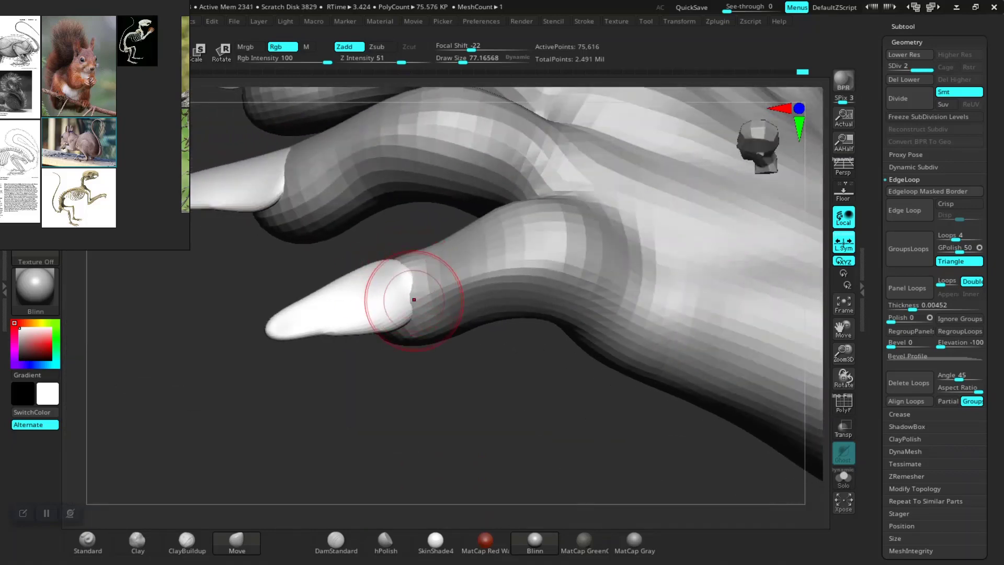
pyautogui.moveTo(413, 304); pyautogui.dragTo(413, 418, button='right')
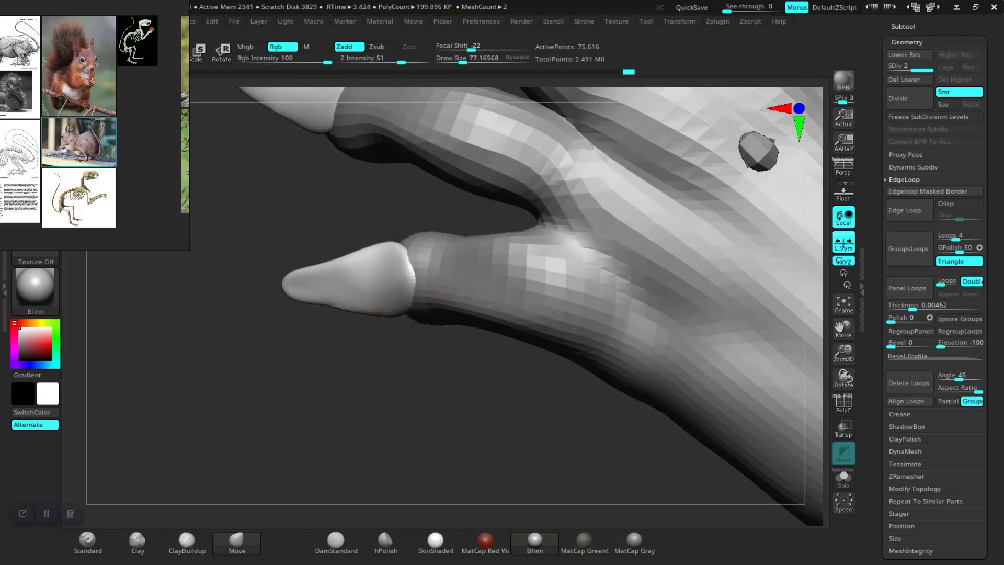
# Step: Adjust the base of the neighbouring middle toe's claw with the Move brush so it sits on the toe
pyautogui.moveTo(410, 309)
pyautogui.keyDown('ctrl'); pyautogui.mouseDown(button='right')
pyautogui.moveTo(337, 411)
pyautogui.moveTo(335, 377)
pyautogui.moveTo(313, 404)
pyautogui.moveTo(335, 398)
pyautogui.moveTo(366, 361)
pyautogui.moveTo(512, 387)
pyautogui.moveTo(544, 335)
pyautogui.moveTo(507, 334)
pyautogui.moveTo(555, 350)
pyautogui.moveTo(593, 415)
pyautogui.mouseUp(button='right'); pyautogui.keyUp('ctrl')
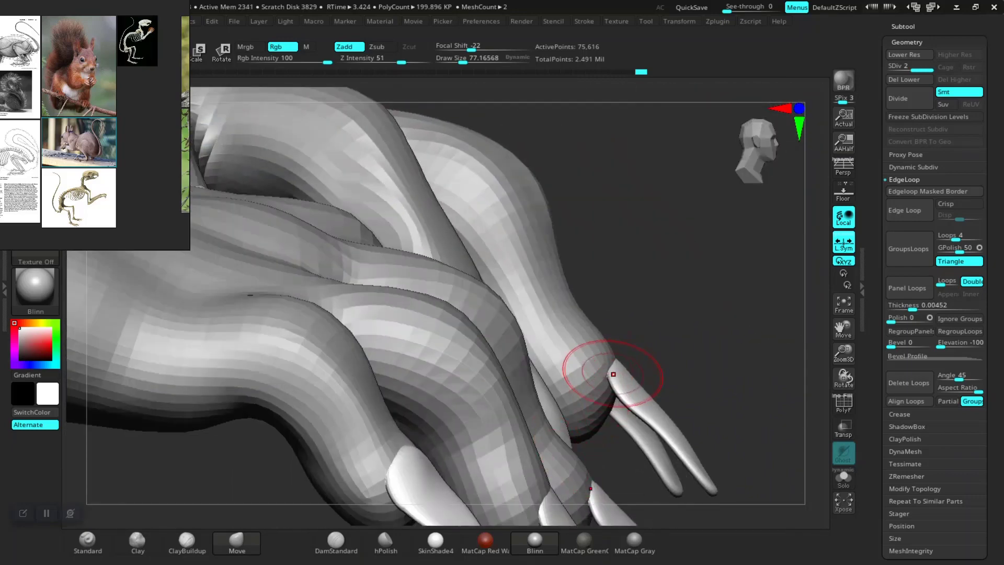
pyautogui.moveTo(653, 350)
pyautogui.mouseDown(button='right')
pyautogui.moveTo(575, 361)
pyautogui.moveTo(533, 387)
pyautogui.moveTo(523, 413)
pyautogui.mouseUp(button='right')
pyautogui.moveTo(650, 378)
pyautogui.mouseDown()
pyautogui.moveTo(660, 378)
pyautogui.moveTo(660, 364)
pyautogui.mouseUp()
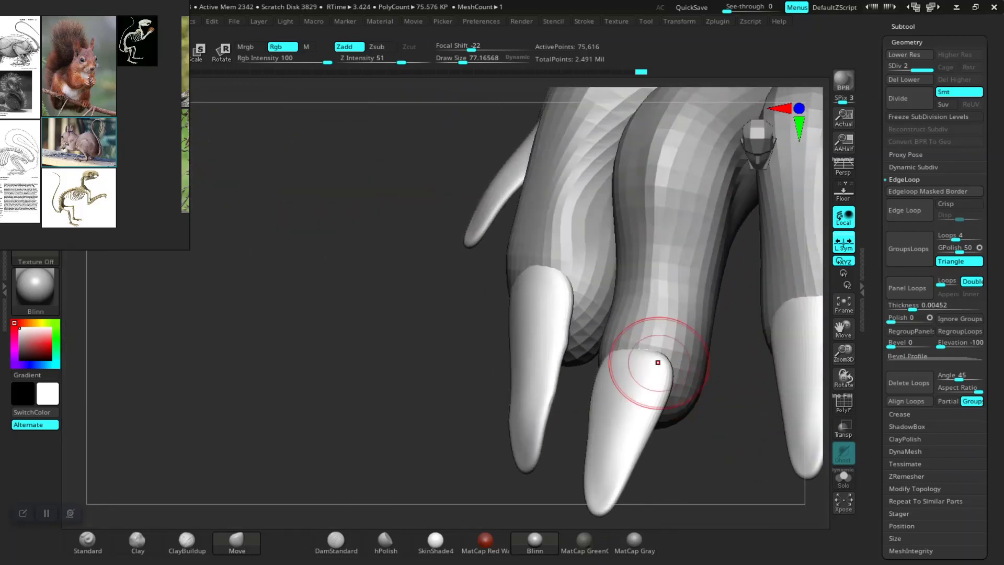
# Step: Make the body mesh active and raise it to subdivision level 3
pyautogui.keyDown('alt'); pyautogui.click(647, 334); pyautogui.keyUp('alt')
pyautogui.press('d')
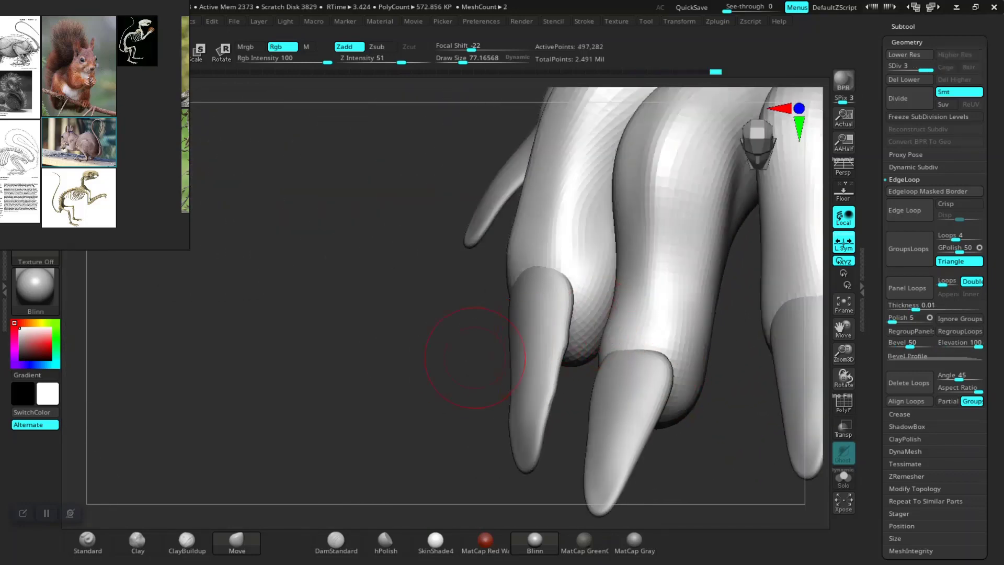
pyautogui.moveTo(400, 437); pyautogui.dragTo(376, 413, button='right')
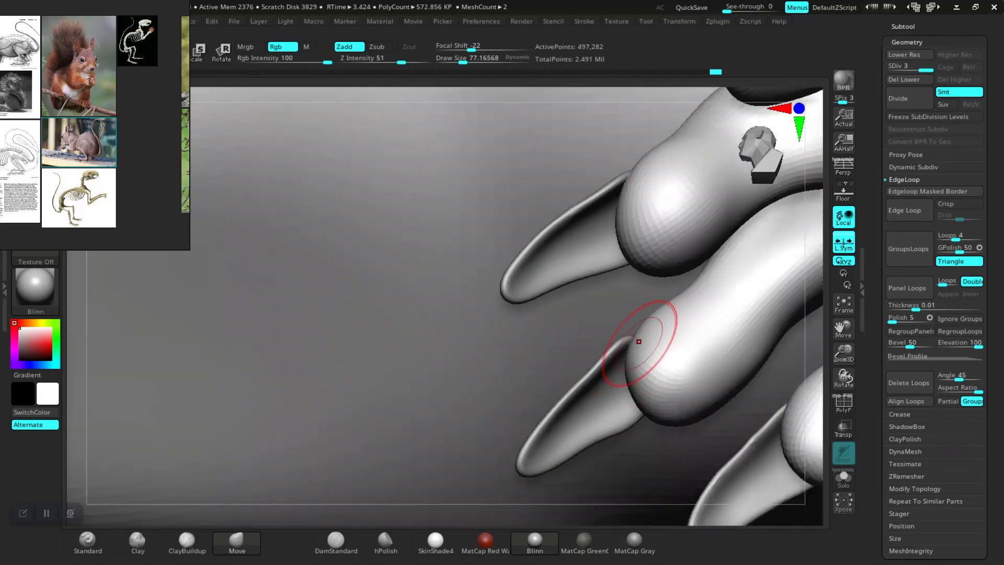
# Step: Reselect the claws, set the Move brush draw size to about 135 and nudge the claw bases into place on the toes
pyautogui.press('space')
pyautogui.moveTo(619, 340); pyautogui.dragTo(643, 340)
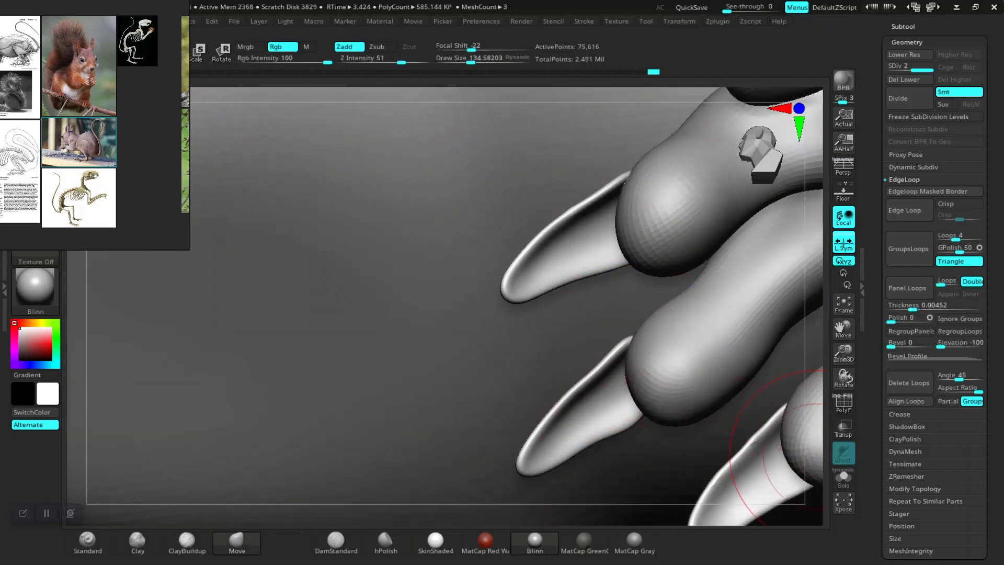
pyautogui.click(843, 478)
pyautogui.click(844, 477)
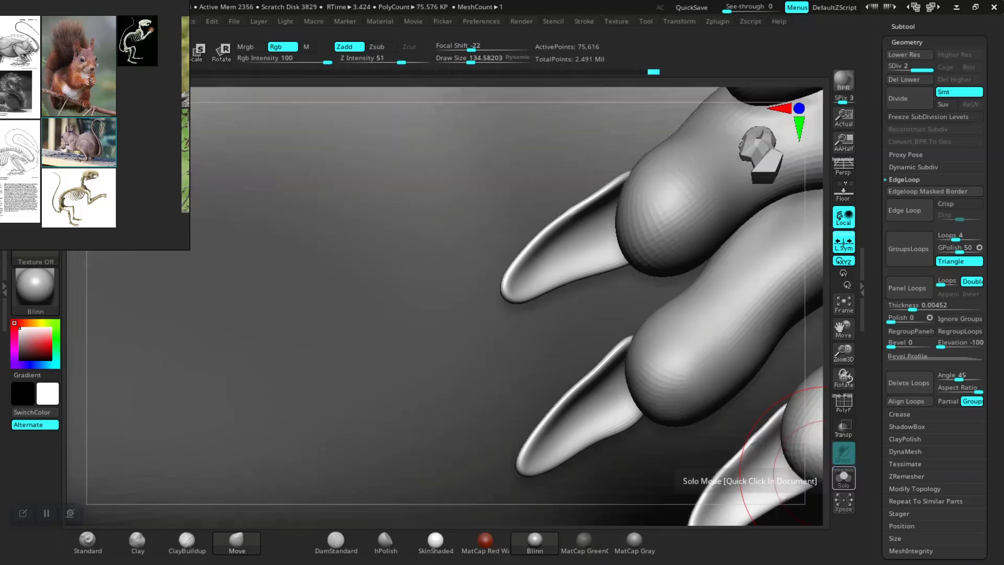
pyautogui.moveTo(843, 378)
pyautogui.mouseDown()
pyautogui.moveTo(748, 448)
pyautogui.moveTo(674, 405)
pyautogui.mouseUp()
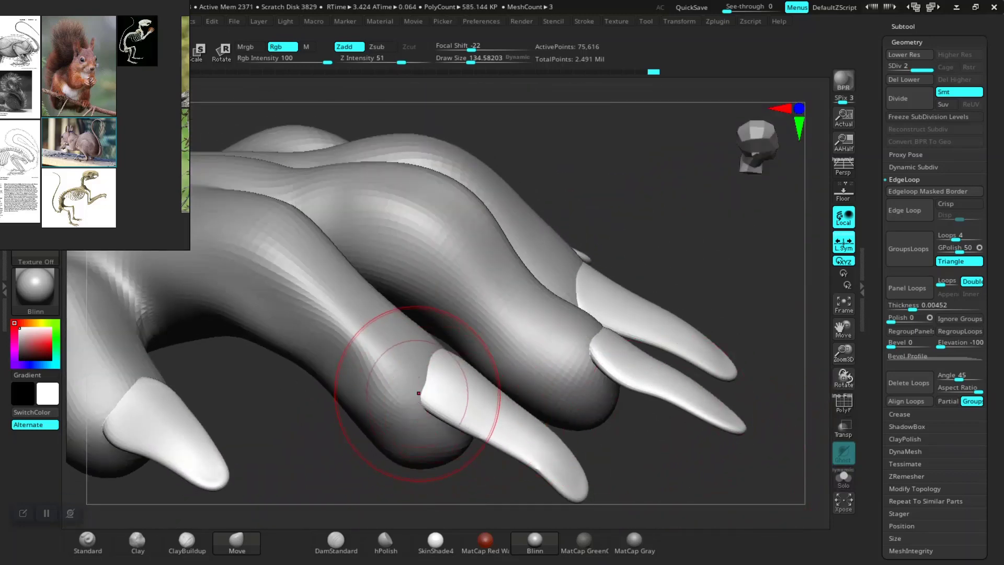
pyautogui.moveTo(419, 376); pyautogui.dragTo(414, 374)
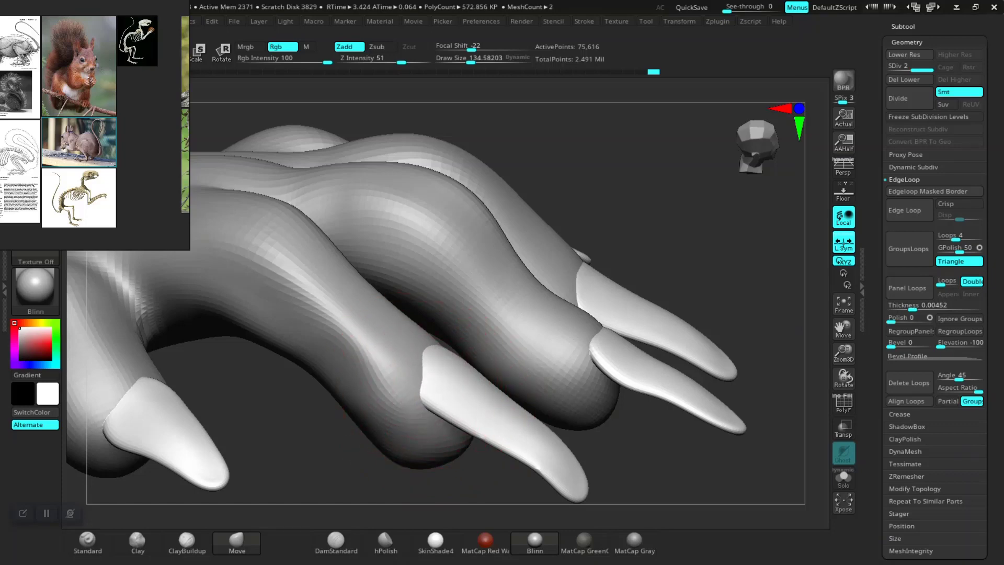
pyautogui.moveTo(354, 489); pyautogui.dragTo(395, 503)
pyautogui.moveTo(642, 479); pyautogui.dragTo(528, 440)
pyautogui.moveTo(403, 466); pyautogui.dragTo(330, 468)
pyautogui.moveTo(419, 386); pyautogui.dragTo(414, 384)
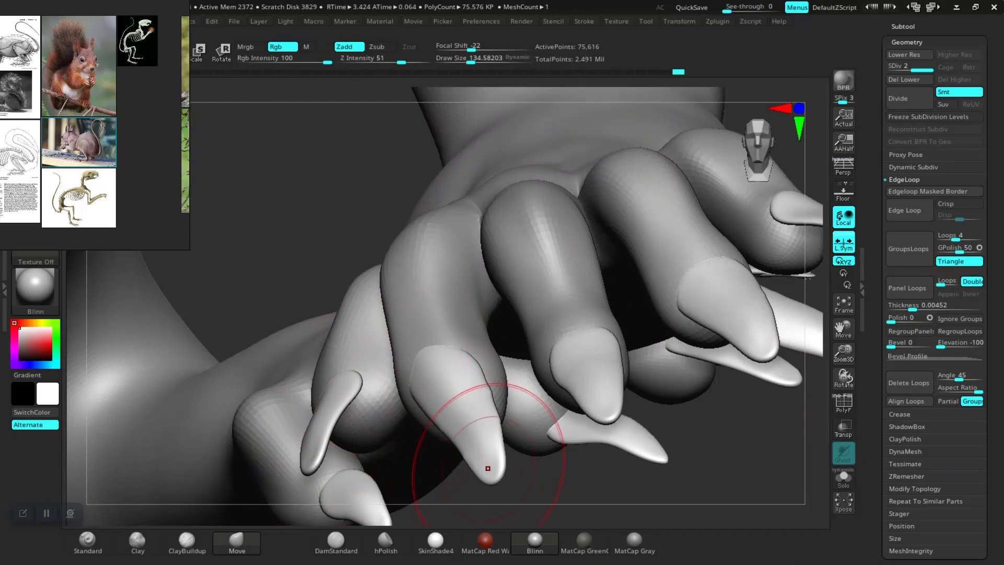
# Step: Examine how the claws sit on the front and hind paws from the side and at wider views of the legs
pyautogui.moveTo(543, 507)
pyautogui.mouseDown()
pyautogui.moveTo(596, 473)
pyautogui.moveTo(586, 397)
pyautogui.moveTo(314, 523)
pyautogui.mouseUp()
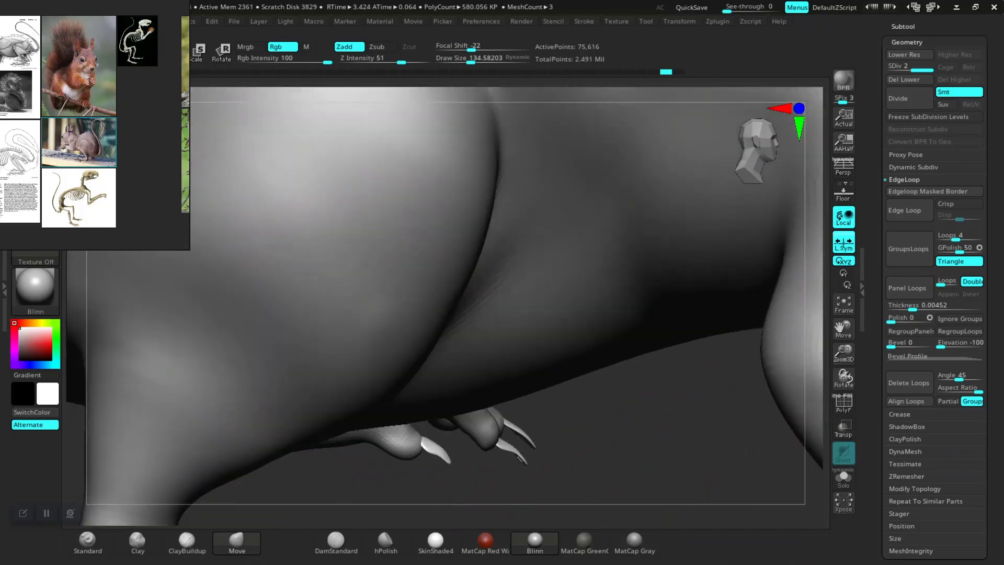
pyautogui.moveTo(649, 486)
pyautogui.keyDown('alt'); pyautogui.mouseDown()
pyautogui.moveTo(675, 366)
pyautogui.moveTo(633, 251)
pyautogui.moveTo(673, 361)
pyautogui.mouseUp(); pyautogui.keyUp('alt')
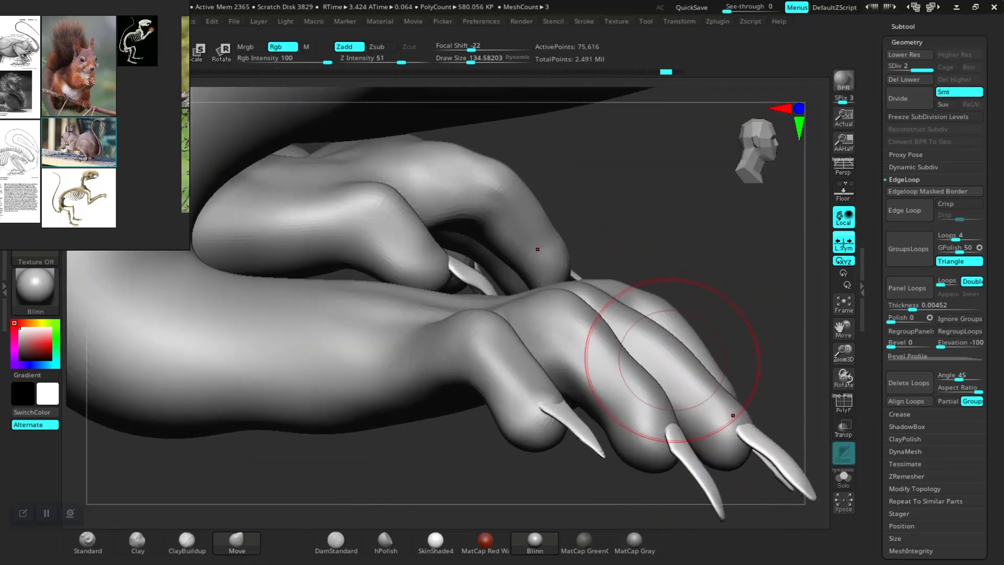
pyautogui.moveTo(696, 293)
pyautogui.mouseDown()
pyautogui.moveTo(667, 439)
pyautogui.moveTo(701, 268)
pyautogui.mouseUp()
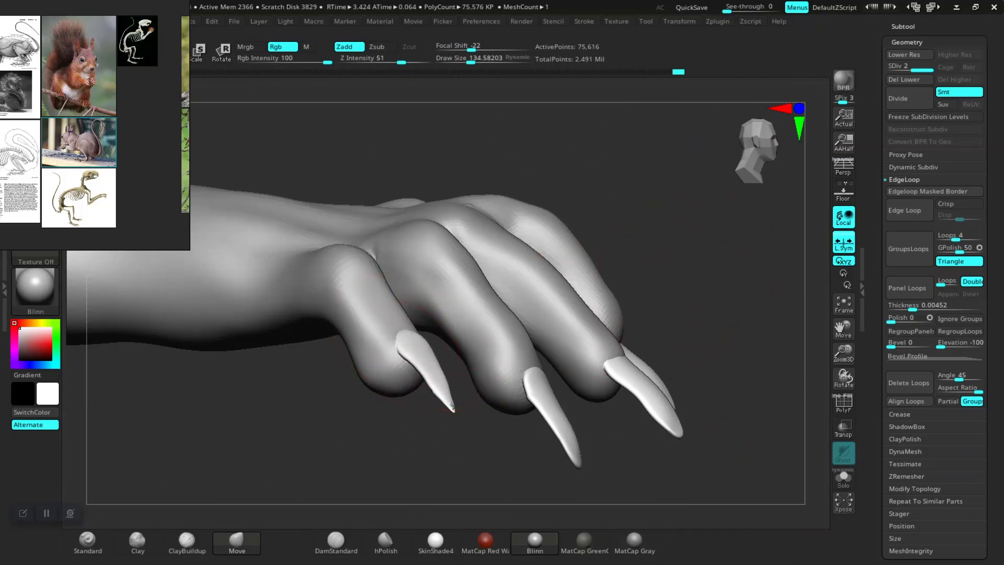
pyautogui.moveTo(419, 432)
pyautogui.mouseDown()
pyautogui.moveTo(343, 445)
pyautogui.moveTo(335, 463)
pyautogui.moveTo(445, 418)
pyautogui.moveTo(522, 329)
pyautogui.mouseUp()
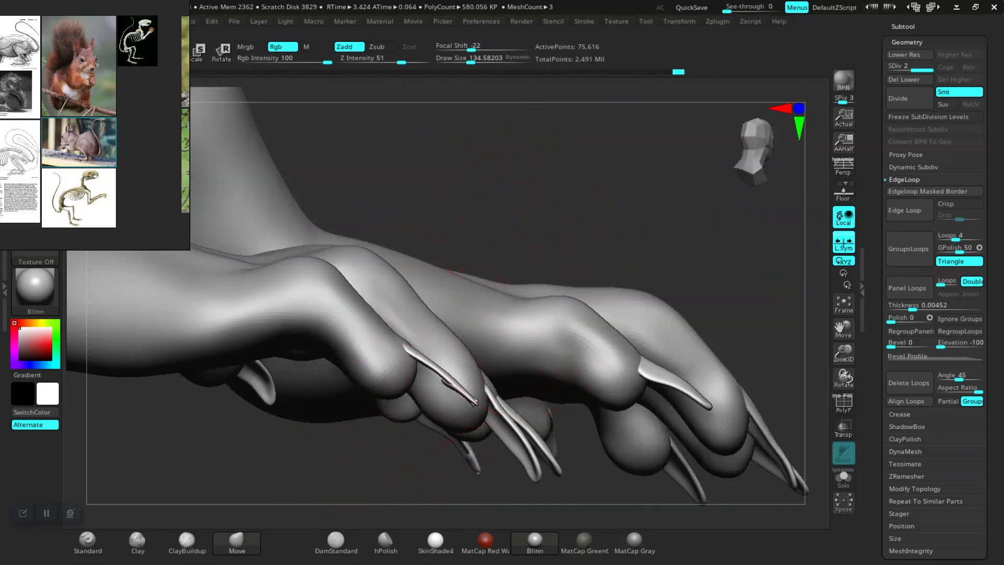
pyautogui.keyDown('alt'); pyautogui.moveTo(516, 253); pyautogui.dragTo(515, 263); pyautogui.keyUp('alt')
pyautogui.moveTo(579, 229); pyautogui.dragTo(474, 290)
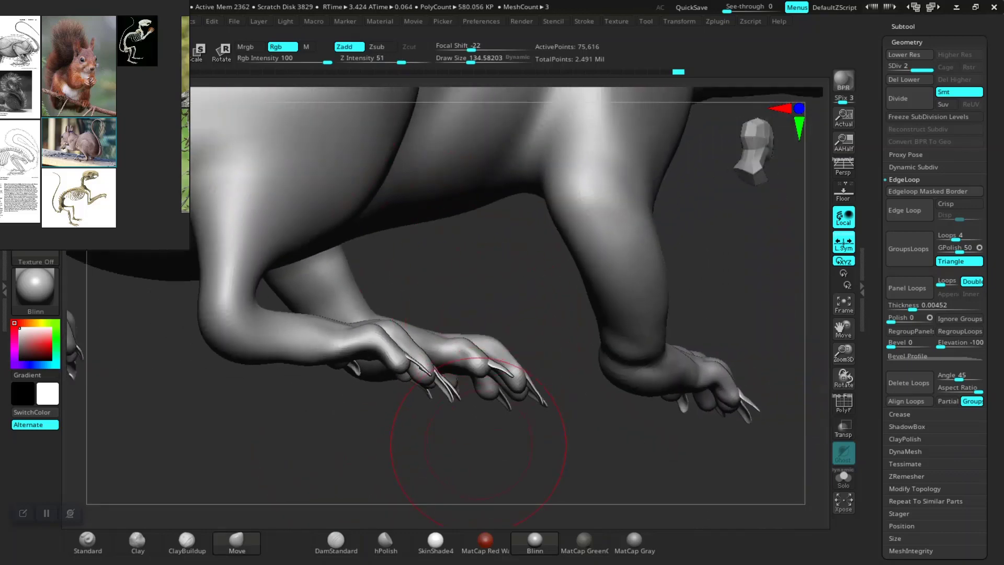
pyautogui.moveTo(479, 442); pyautogui.dragTo(460, 381)
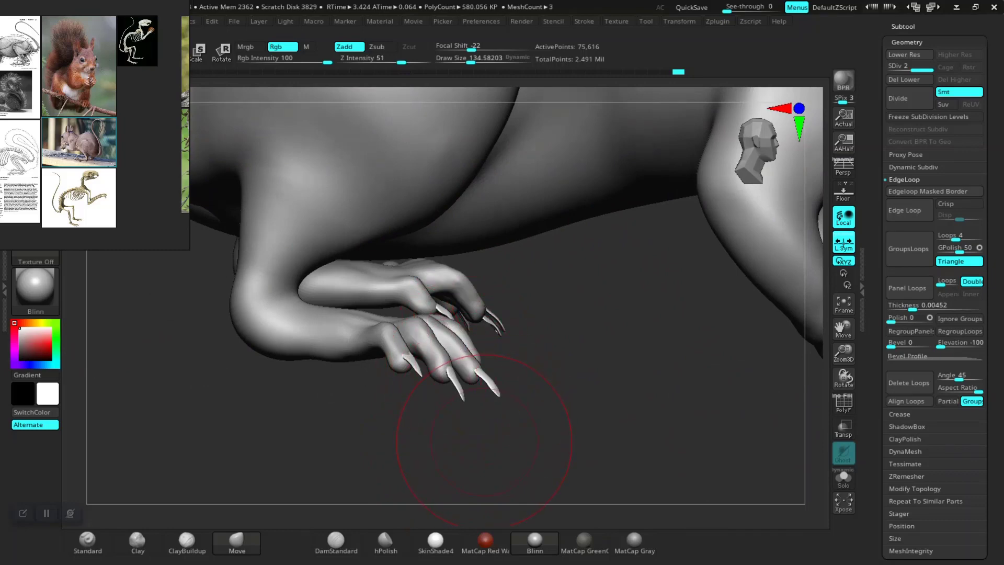
pyautogui.moveTo(484, 441); pyautogui.dragTo(323, 460)
pyautogui.moveTo(366, 361); pyautogui.dragTo(345, 408)
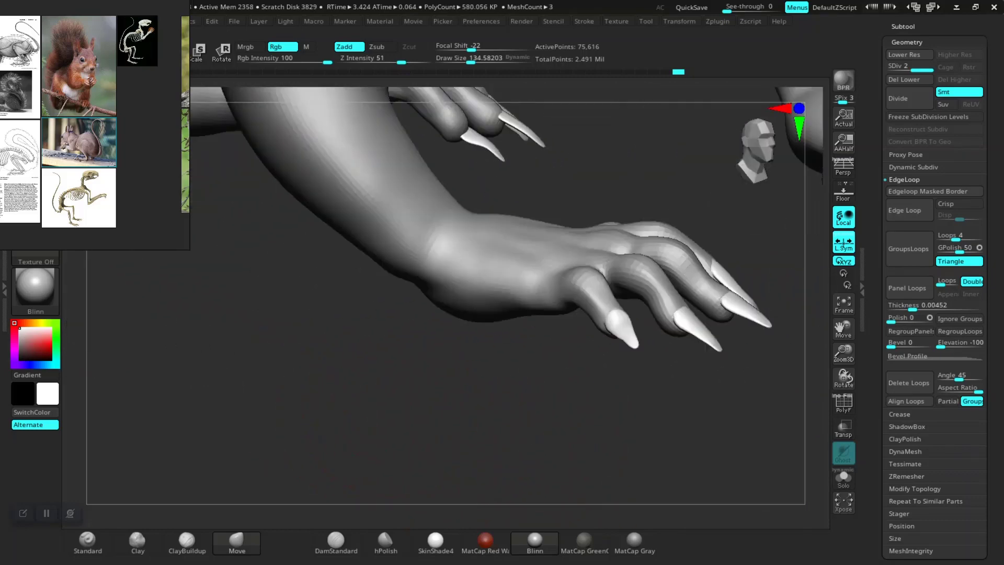
pyautogui.moveTo(513, 408)
pyautogui.mouseDown()
pyautogui.moveTo(272, 408)
pyautogui.moveTo(285, 431)
pyautogui.moveTo(353, 432)
pyautogui.mouseUp()
# Step: Reduce the Move brush draw size to about 69 and nudge the edge of the outer claw's base against the toe
pyautogui.press('space')
pyautogui.moveTo(497, 339); pyautogui.dragTo(487, 338)
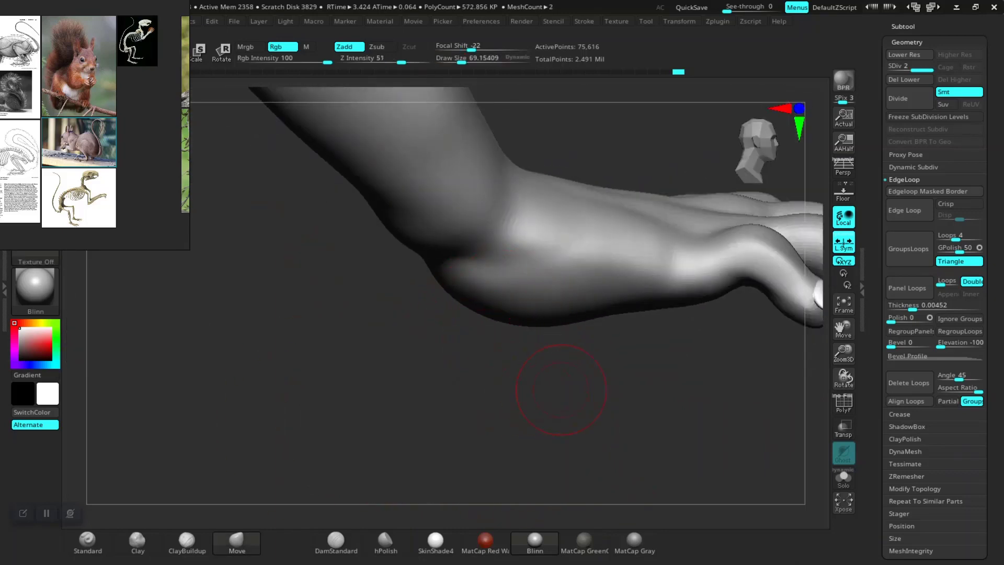
pyautogui.moveTo(555, 395)
pyautogui.keyDown('alt'); pyautogui.mouseDown()
pyautogui.moveTo(372, 422)
pyautogui.moveTo(466, 444)
pyautogui.mouseUp(); pyautogui.keyUp('alt')
pyautogui.keyDown('alt'); pyautogui.moveTo(664, 413); pyautogui.dragTo(298, 452); pyautogui.keyUp('alt')
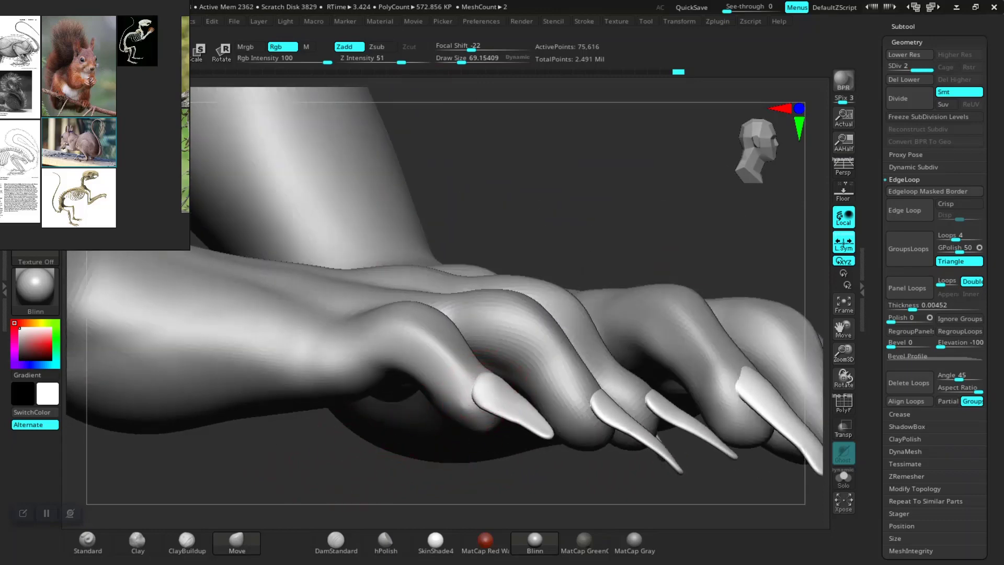
pyautogui.moveTo(356, 471); pyautogui.dragTo(315, 479)
pyautogui.keyDown('alt'); pyautogui.moveTo(393, 444); pyautogui.dragTo(437, 269); pyautogui.keyUp('alt')
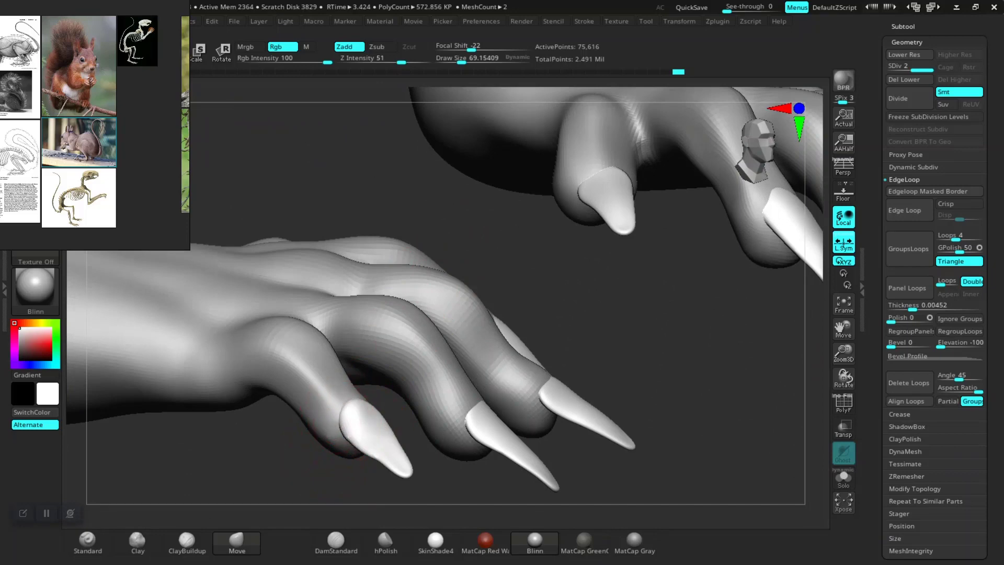
pyautogui.moveTo(340, 426); pyautogui.dragTo(336, 425)
# Step: Inspect the paw's claws from above and from the side, and bring the tool's Subtool section into view
pyautogui.moveTo(319, 465)
pyautogui.mouseDown()
pyautogui.moveTo(267, 497)
pyautogui.moveTo(238, 495)
pyautogui.mouseUp()
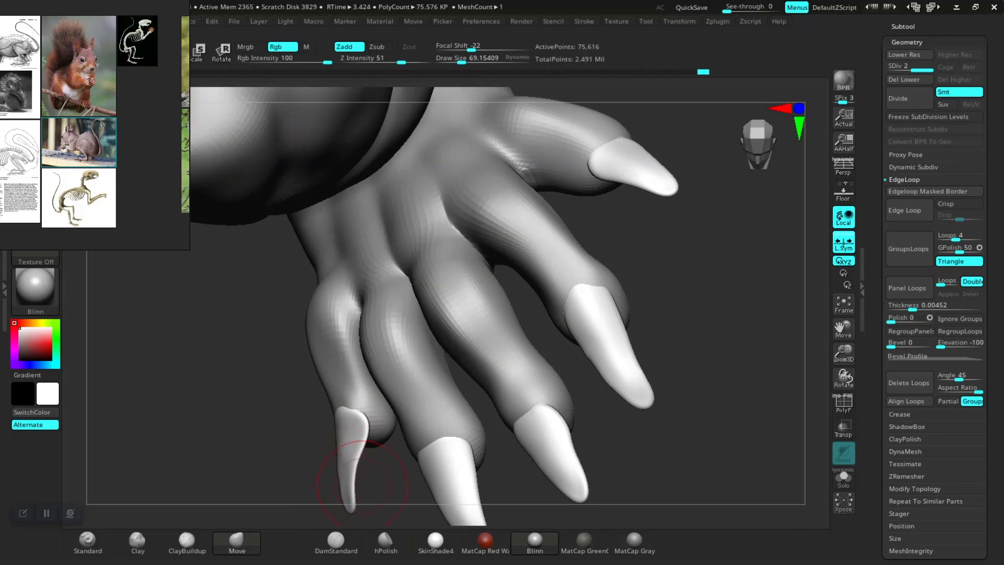
pyautogui.keyDown('alt'); pyautogui.moveTo(387, 487); pyautogui.dragTo(398, 444); pyautogui.keyUp('alt')
pyautogui.moveTo(470, 479); pyautogui.dragTo(696, 389)
pyautogui.moveTo(496, 387)
pyautogui.keyDown('alt'); pyautogui.mouseDown()
pyautogui.moveTo(499, 431)
pyautogui.moveTo(559, 294)
pyautogui.mouseUp(); pyautogui.keyUp('alt')
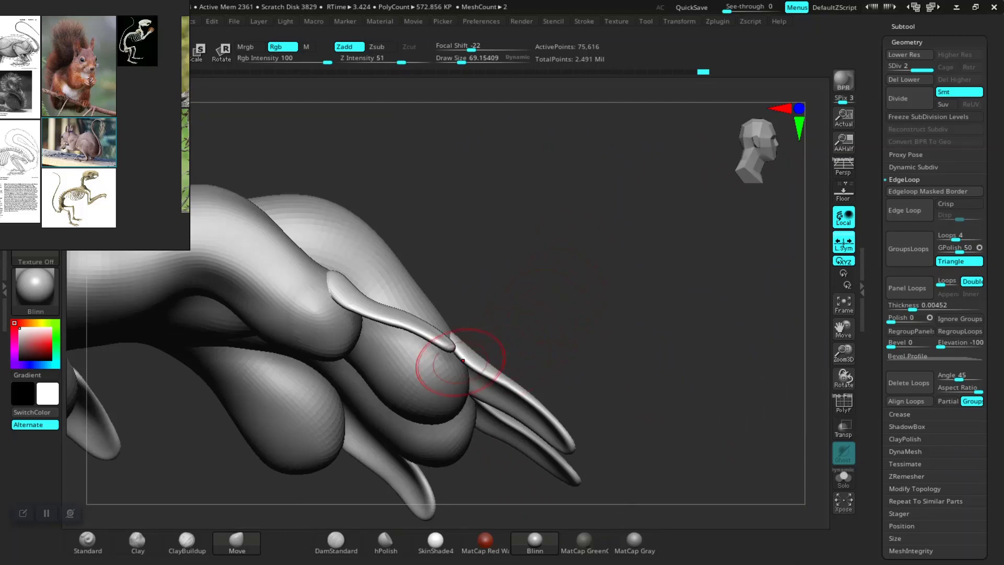
pyautogui.moveTo(596, 359)
pyautogui.keyDown('alt'); pyautogui.mouseDown()
pyautogui.moveTo(568, 370)
pyautogui.moveTo(568, 392)
pyautogui.moveTo(602, 374)
pyautogui.mouseUp(); pyautogui.keyUp('alt')
pyautogui.moveTo(876, 183); pyautogui.dragTo(876, 354)
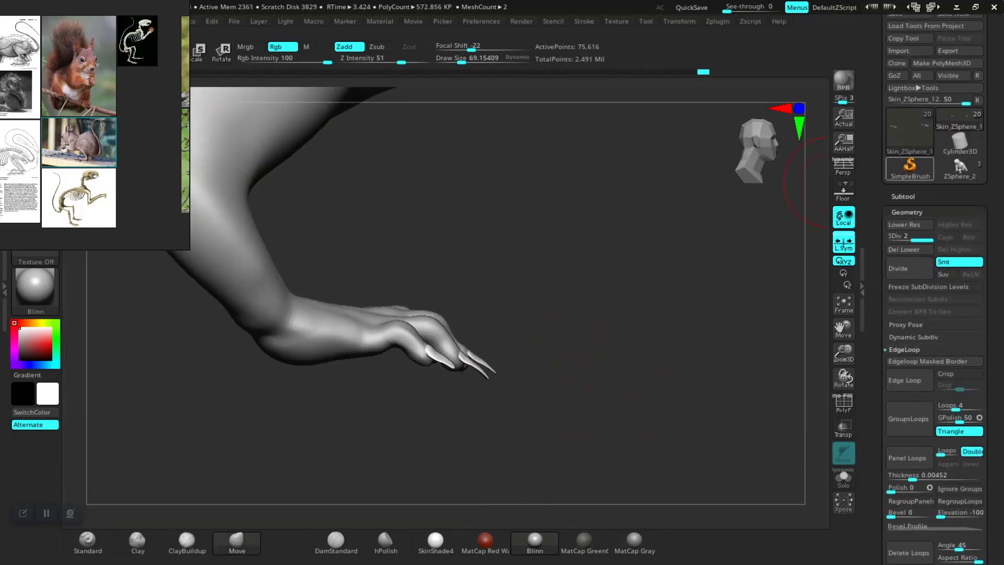
# Step: Rename the claws subtool Skin_ZSphere_12 to FINGER NAILS
pyautogui.click(903, 196)
pyautogui.keyDown('alt'); pyautogui.moveTo(781, 287); pyautogui.dragTo(699, 368); pyautogui.keyUp('alt')
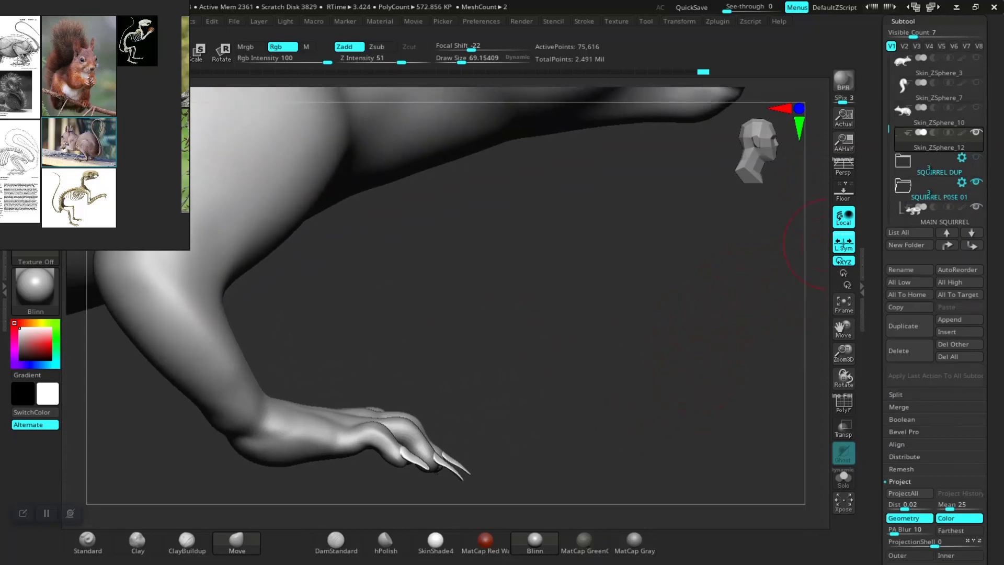
pyautogui.click(903, 161)
pyautogui.moveTo(888, 128); pyautogui.dragTo(888, 134)
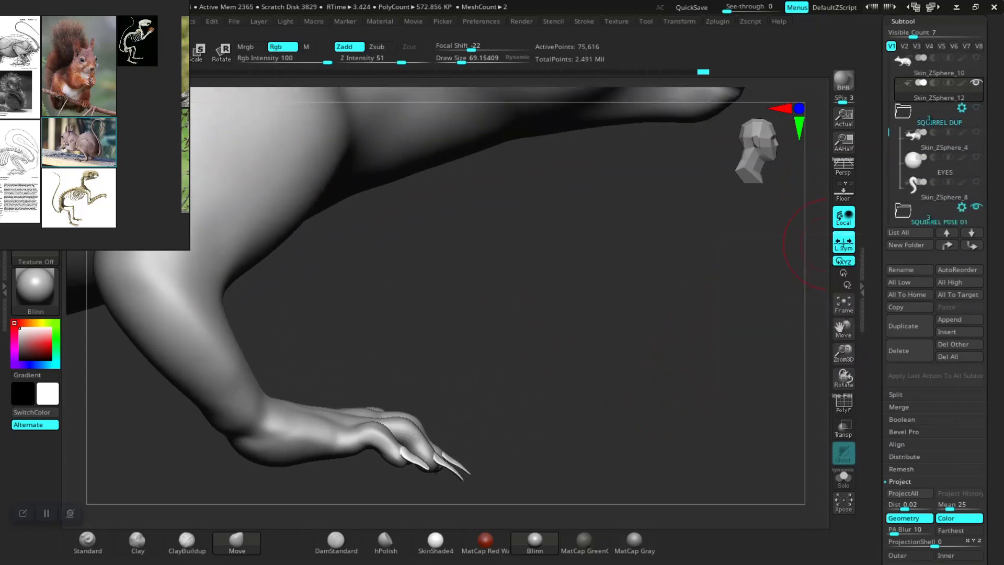
pyautogui.moveTo(888, 133)
pyautogui.mouseDown()
pyautogui.moveTo(889, 177)
pyautogui.moveTo(888, 122)
pyautogui.mouseUp()
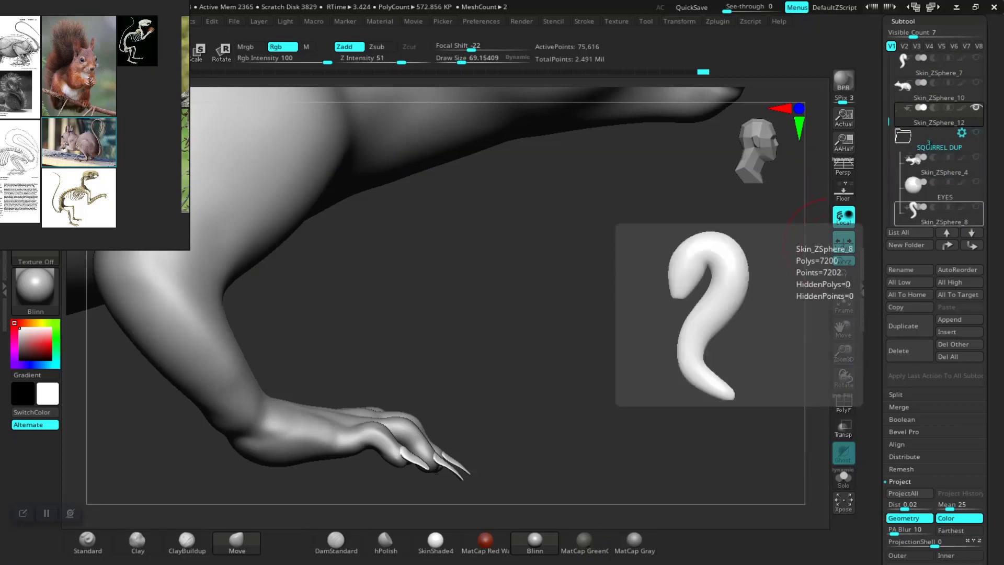
pyautogui.click(900, 270)
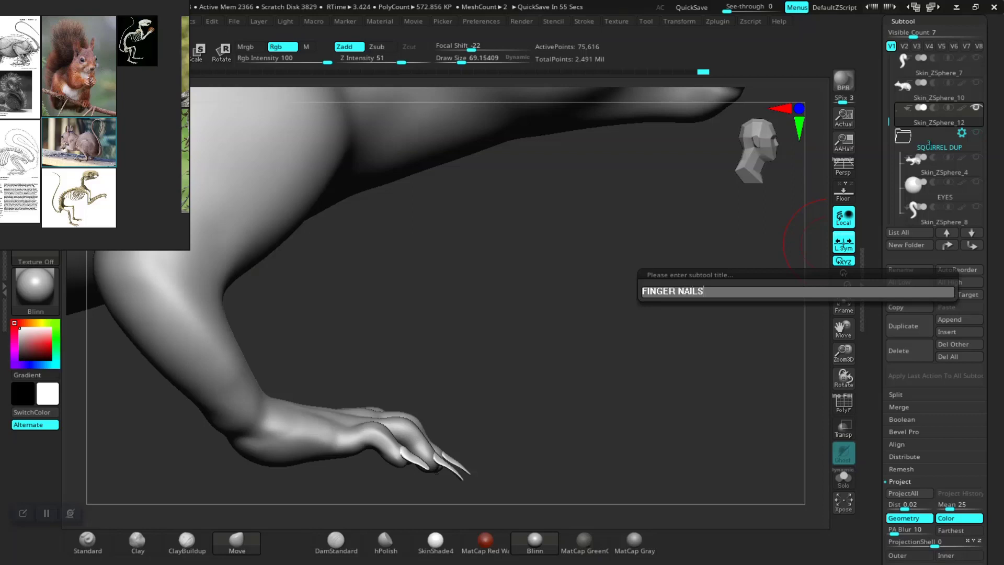
pyautogui.write('FINGER NAILS')
pyautogui.press('Return')
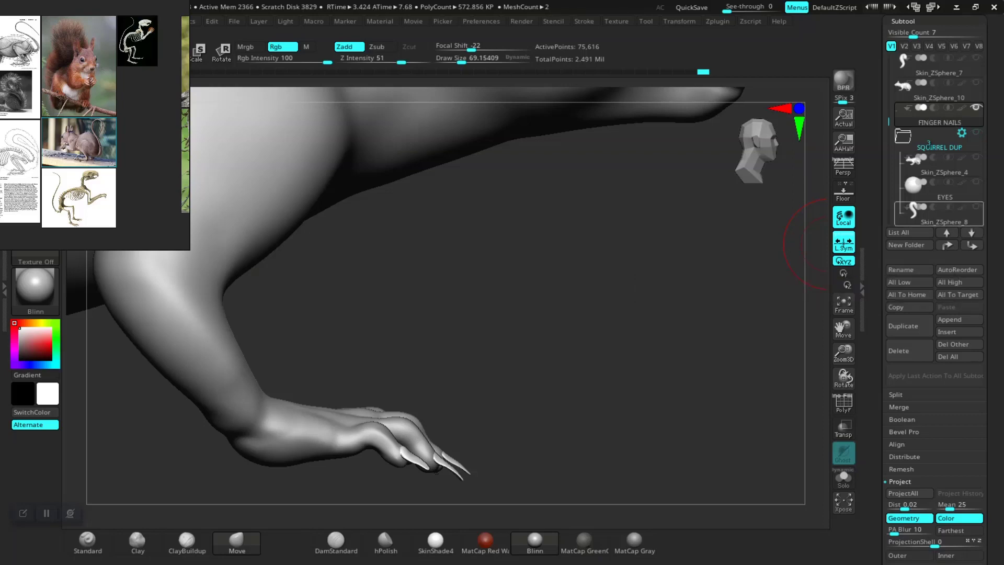
# Step: Move the FINGER NAILS subtool into the SQUIRREL DUP folder
pyautogui.moveTo(940, 118); pyautogui.dragTo(940, 161)
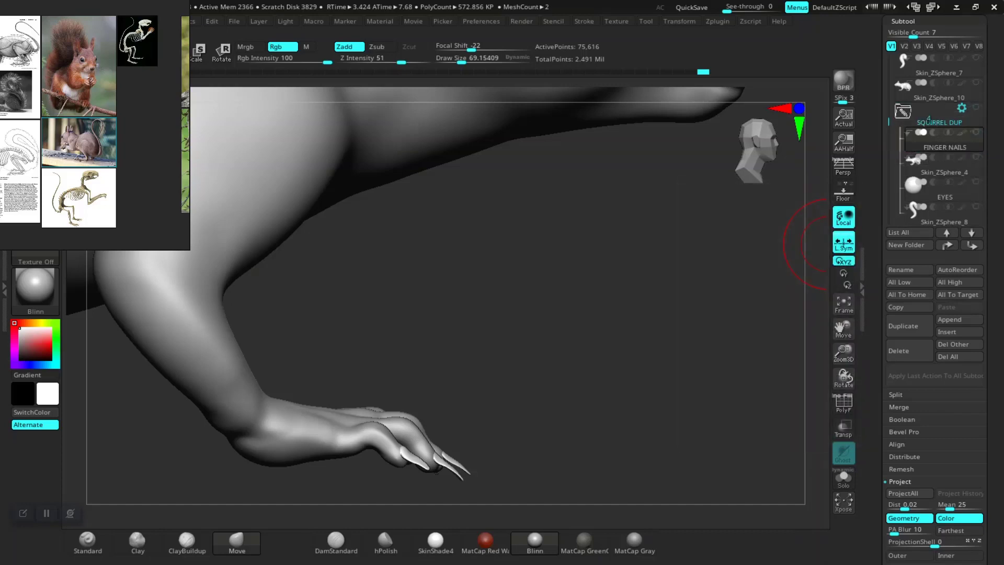
pyautogui.scroll(-2, 935, 313)
pyautogui.scroll(-1, 936, 120)
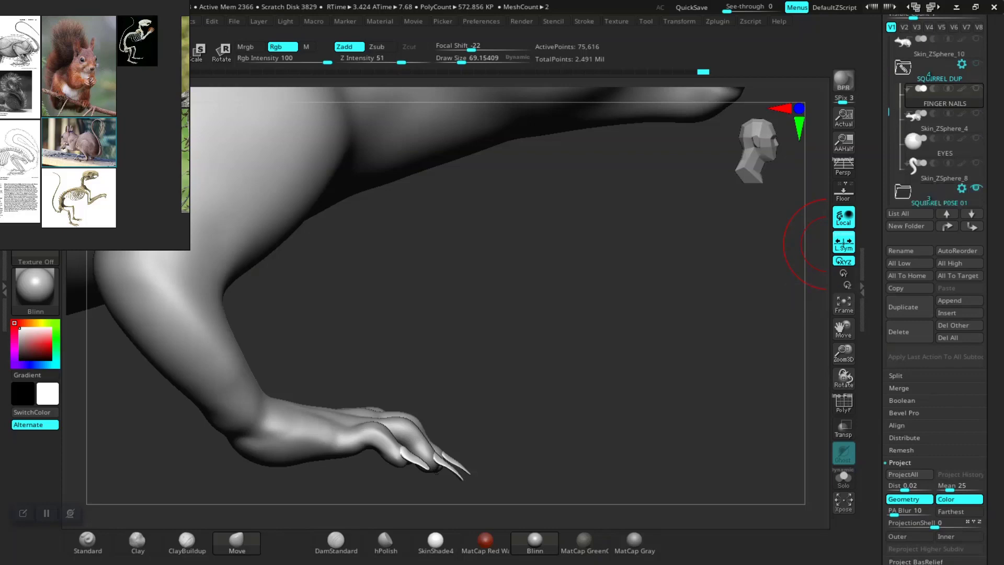
# Step: Duplicate the FINGER NAILS subtool and move one of the two copies into the SQUIRREL POSE 01 folder
pyautogui.click(904, 306)
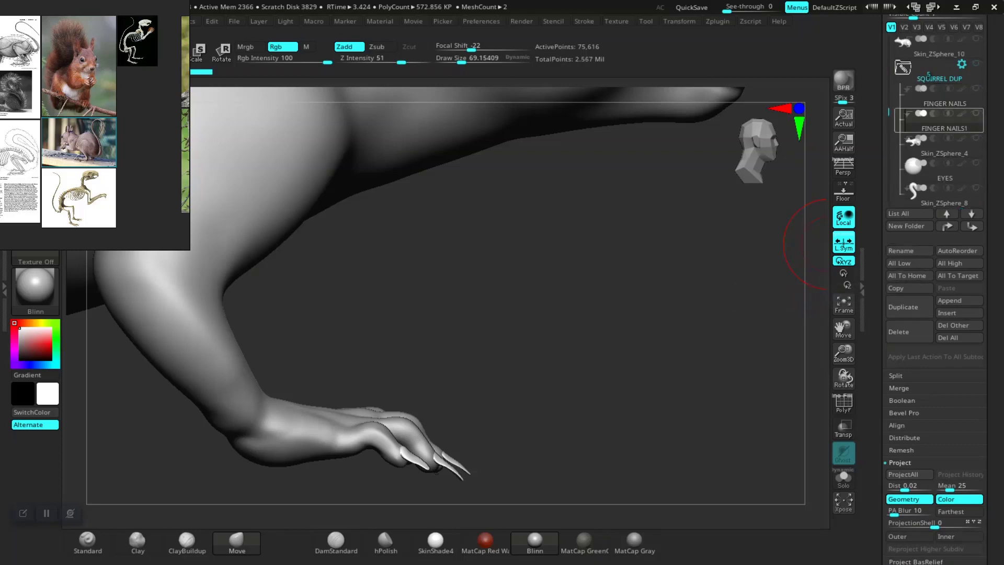
pyautogui.scroll(-3, 936, 120)
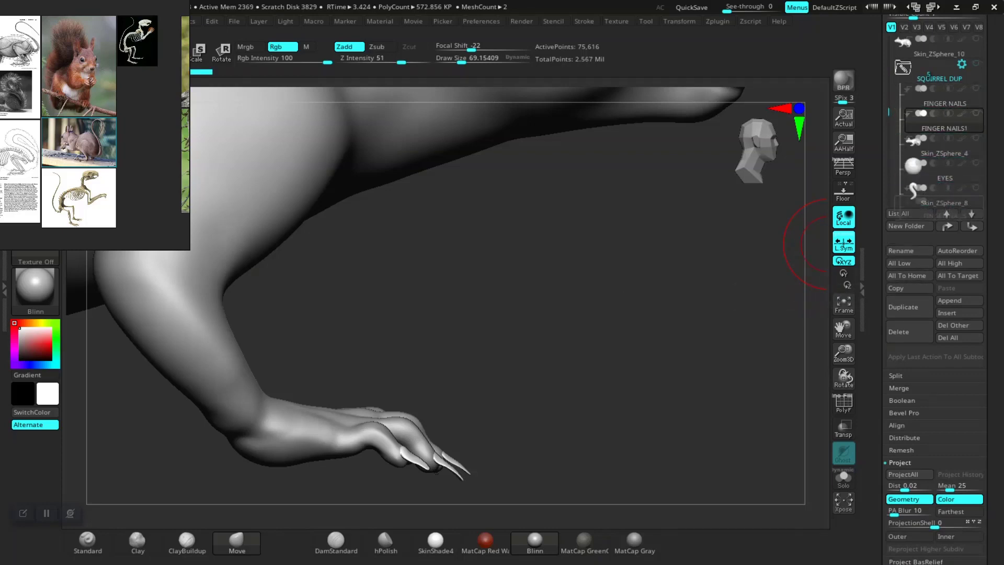
pyautogui.moveTo(938, 192); pyautogui.dragTo(933, 198)
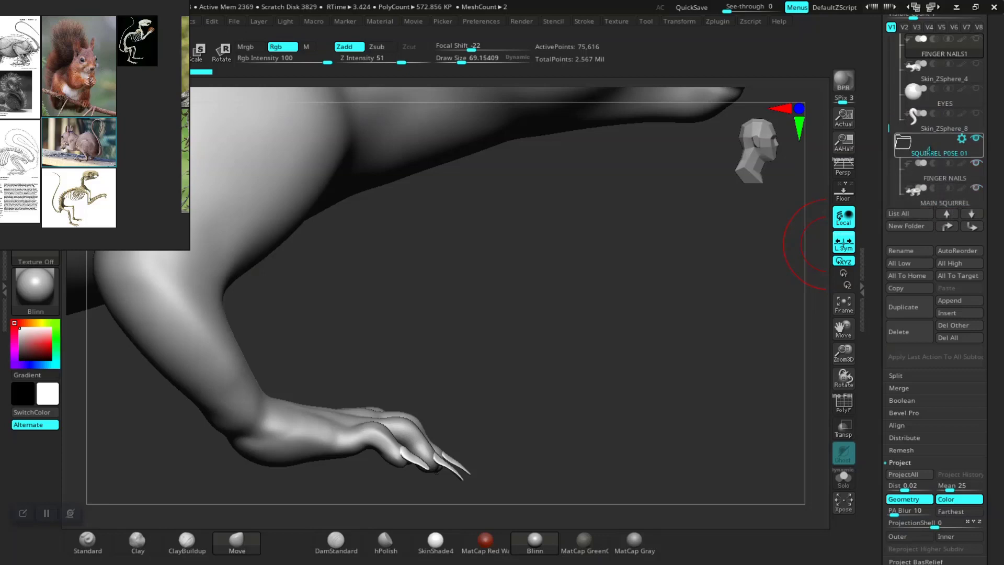
pyautogui.scroll(-4, 935, 115)
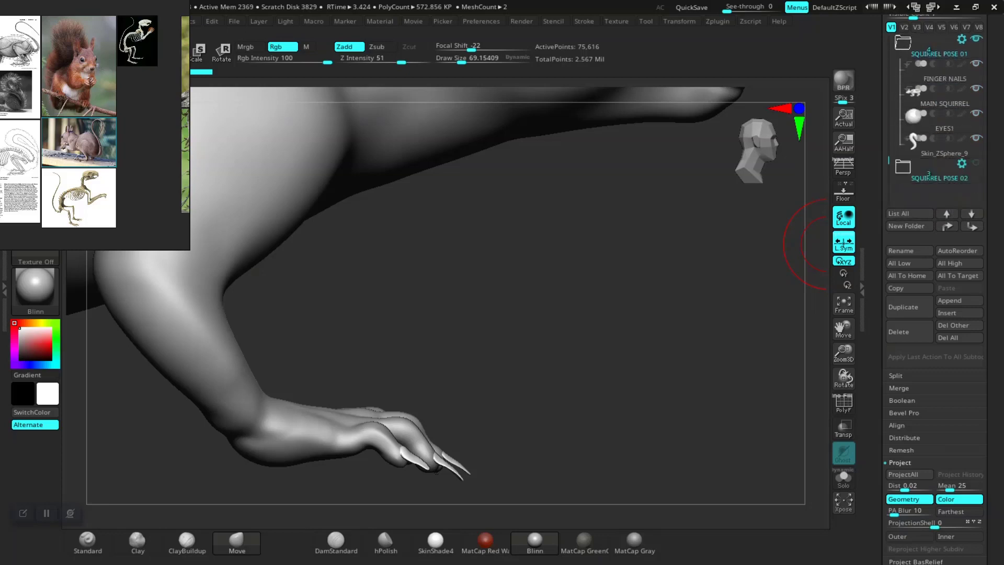
# Step: Duplicate the finger nails subtool once more and place a copy in the SQUIRREL POSE 02 folder, leaving that folder collapsed
pyautogui.scroll(2, 936, 115)
pyautogui.scroll(-1, 936, 115)
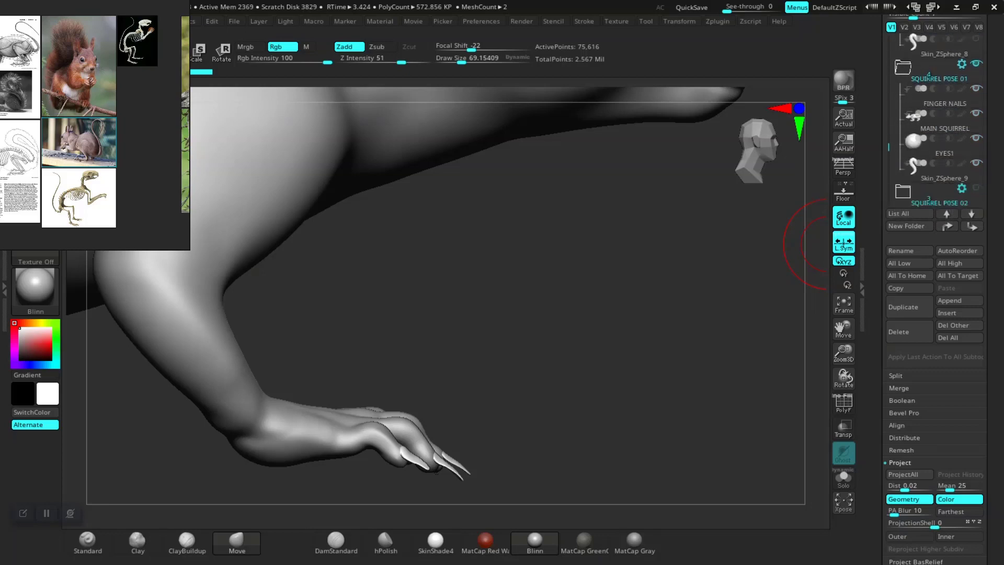
pyautogui.click(909, 306)
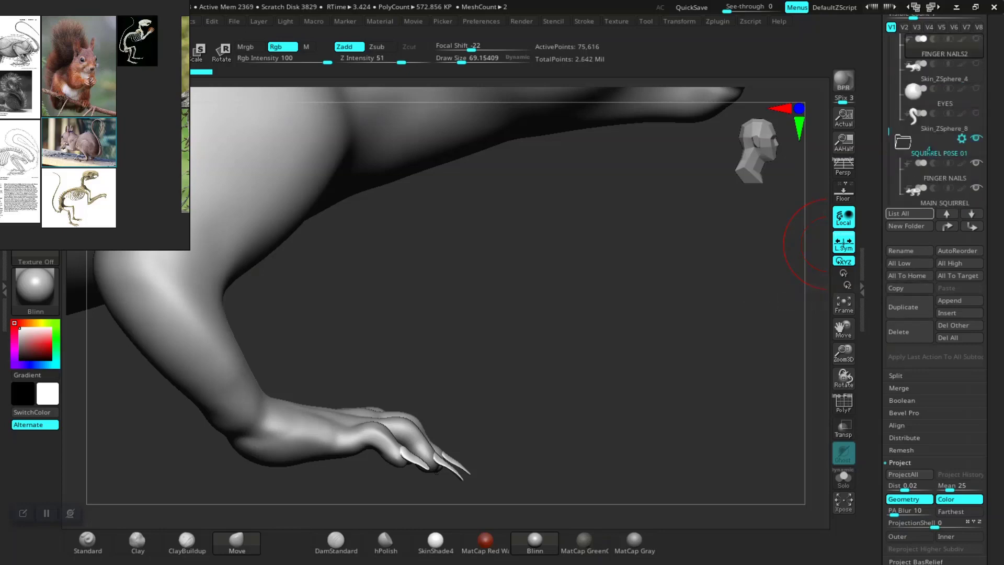
pyautogui.scroll(2, 936, 97)
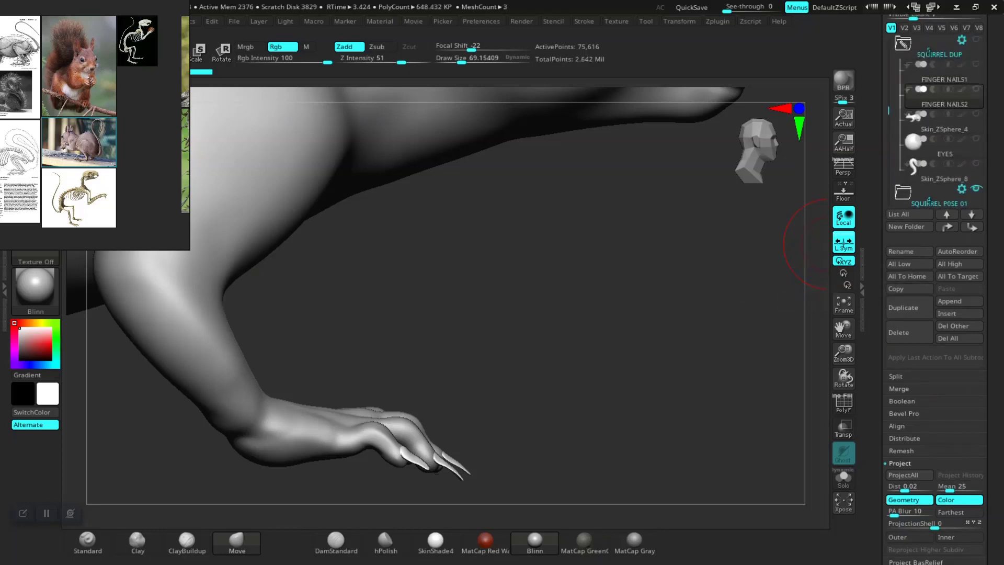
pyautogui.scroll(-5, 888, 110)
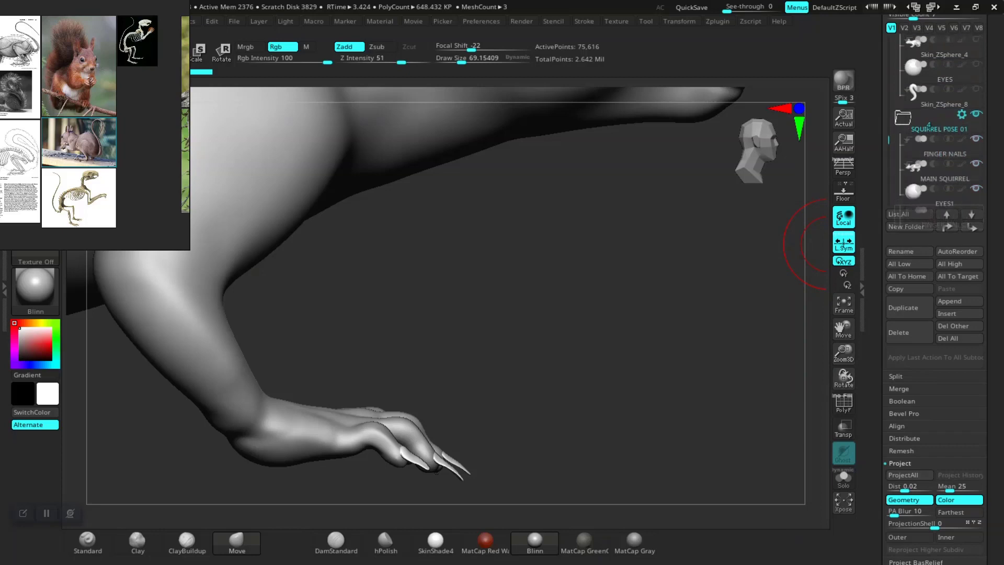
pyautogui.scroll(-4, 936, 105)
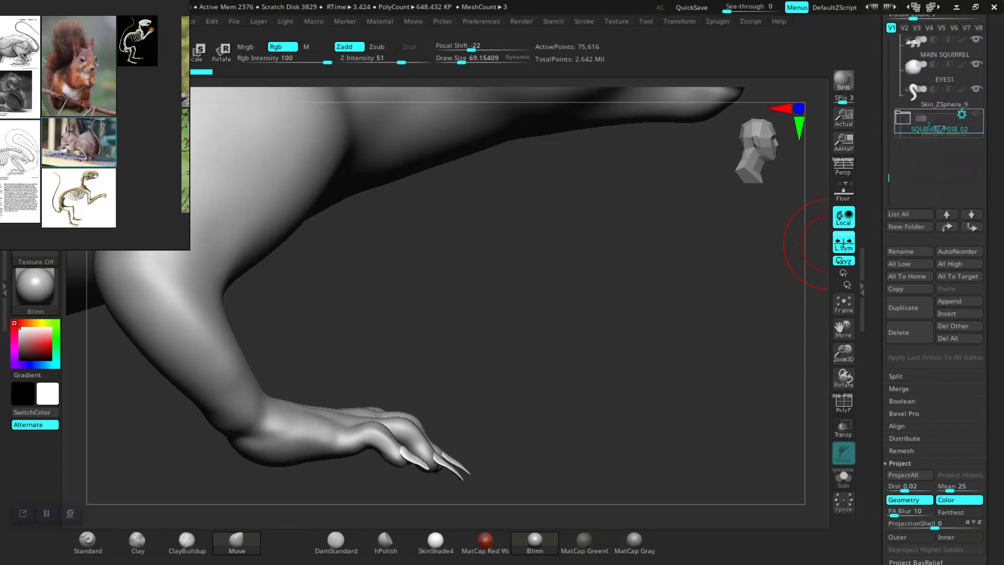
pyautogui.click(903, 93)
pyautogui.click(903, 93)
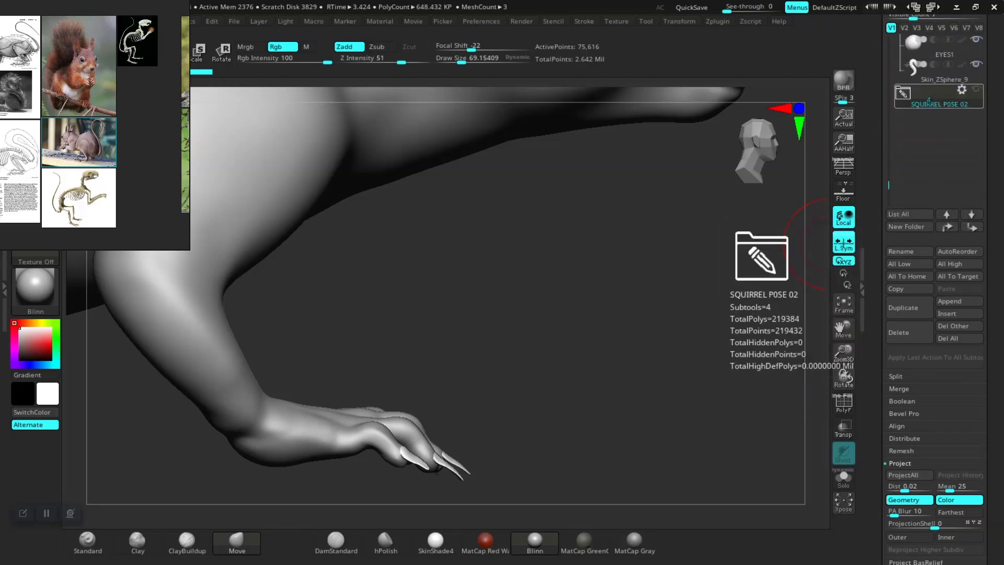
# Step: Collapse the SQUIRREL DUP folder in the subtool list
pyautogui.scroll(3, 935, 209)
pyautogui.scroll(6, 936, 230)
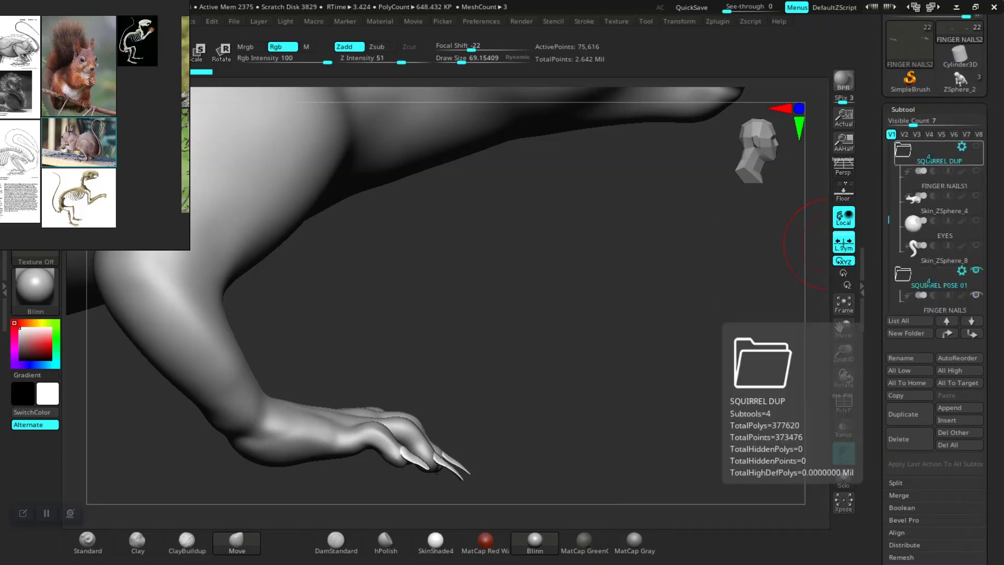
pyautogui.click(903, 150)
pyautogui.keyDown('alt'); pyautogui.moveTo(602, 375); pyautogui.dragTo(523, 362); pyautogui.keyUp('alt')
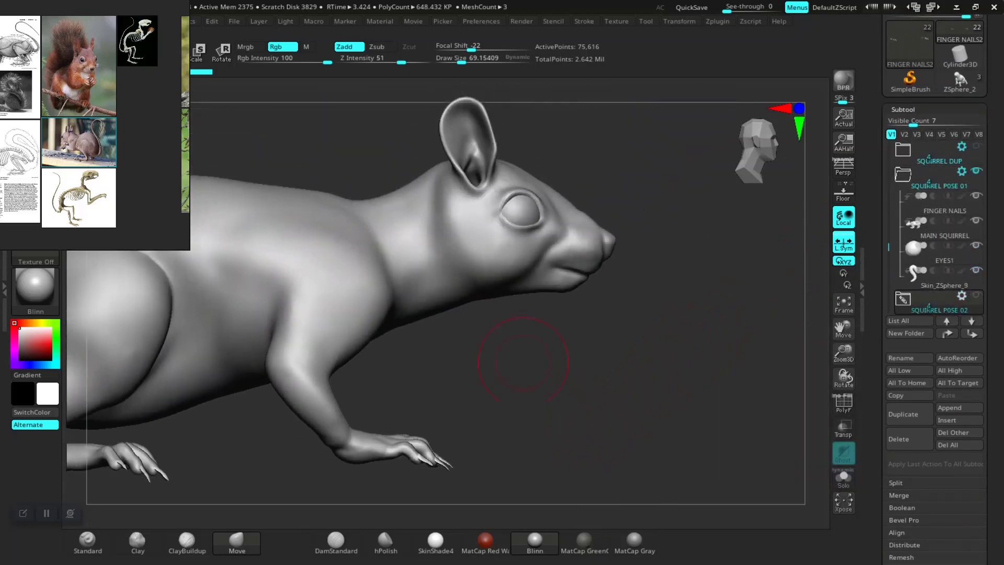
# Step: Save the project as SQUIRREL PRINT, replacing the existing file and shifting the reference board clear of the save dialog
pyautogui.moveTo(157, 193); pyautogui.dragTo(669, 288, button='right')
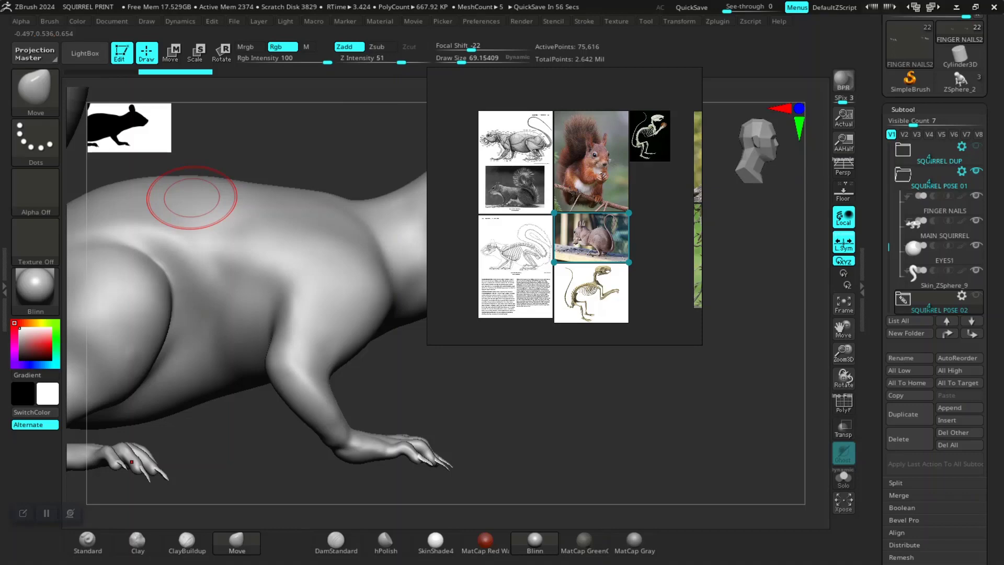
pyautogui.hotkey('ctrl', 's')
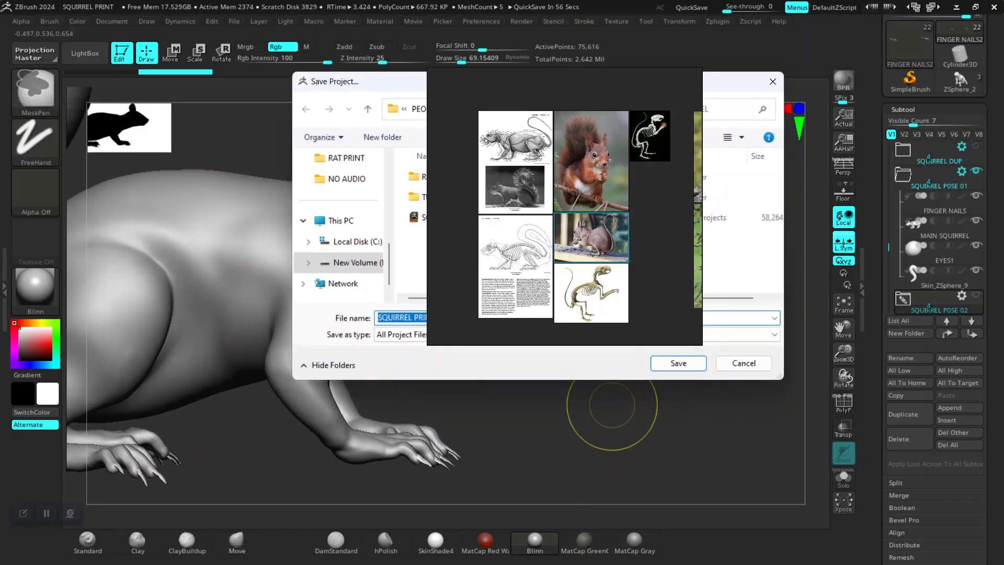
pyautogui.click(678, 363)
pyautogui.moveTo(664, 314); pyautogui.dragTo(872, 228, button='right')
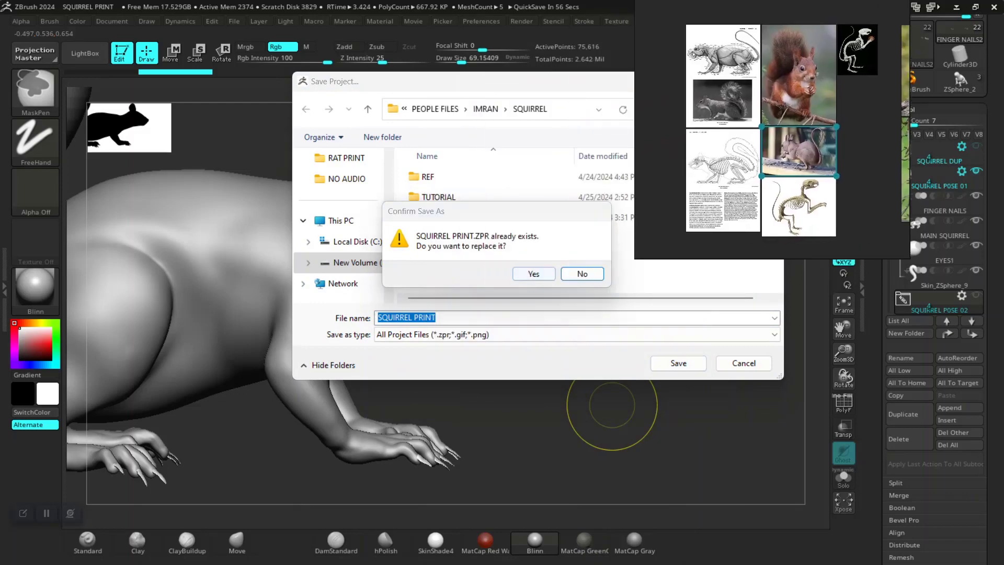
pyautogui.click(534, 273)
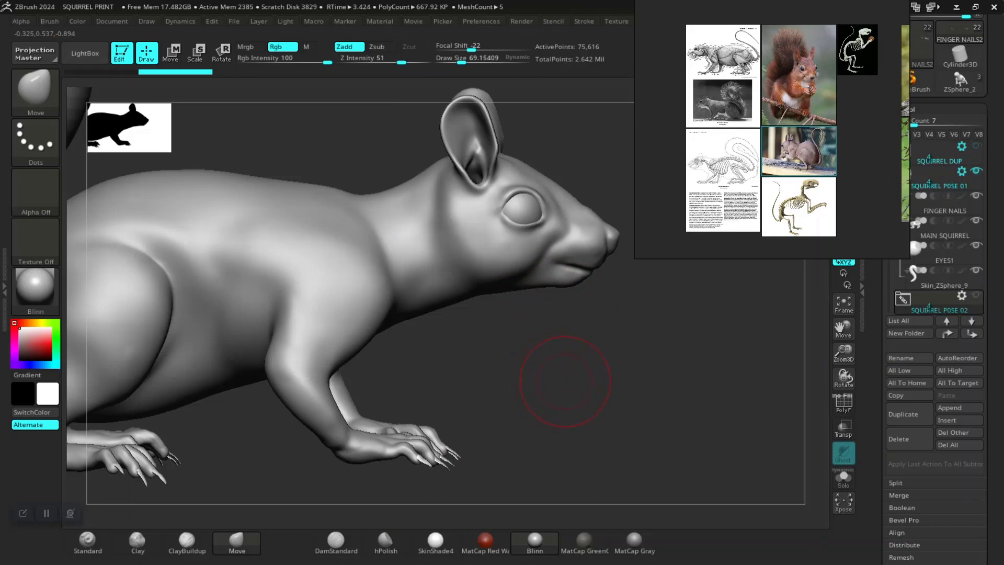
# Step: Compare the squirrel's side view with the enlarged grey squirrel photo on the reference board, looking at the body, legs and tail
pyautogui.moveTo(588, 382); pyautogui.dragTo(410, 360)
pyautogui.moveTo(331, 405); pyautogui.dragTo(429, 413)
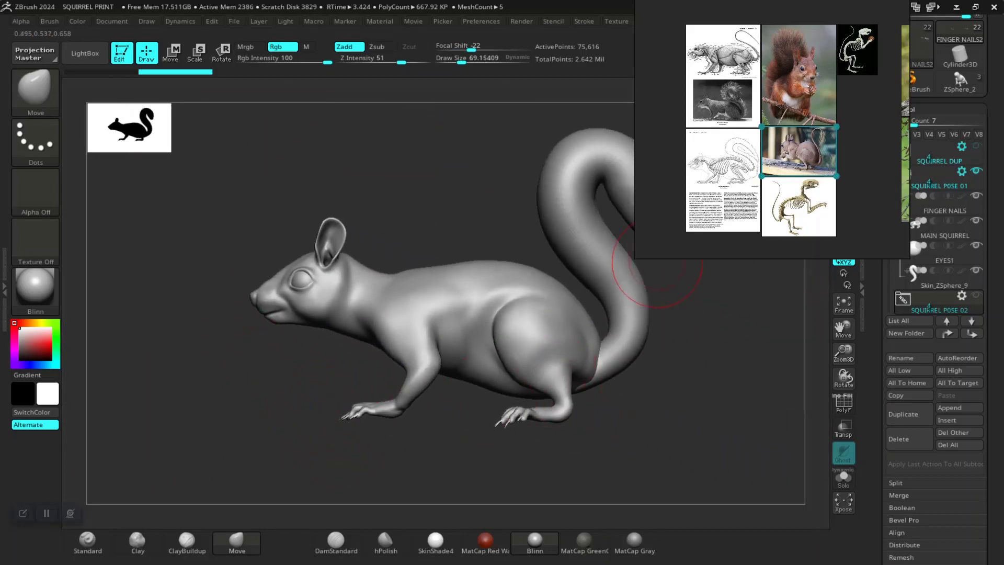
pyautogui.moveTo(675, 246); pyautogui.dragTo(7, 270)
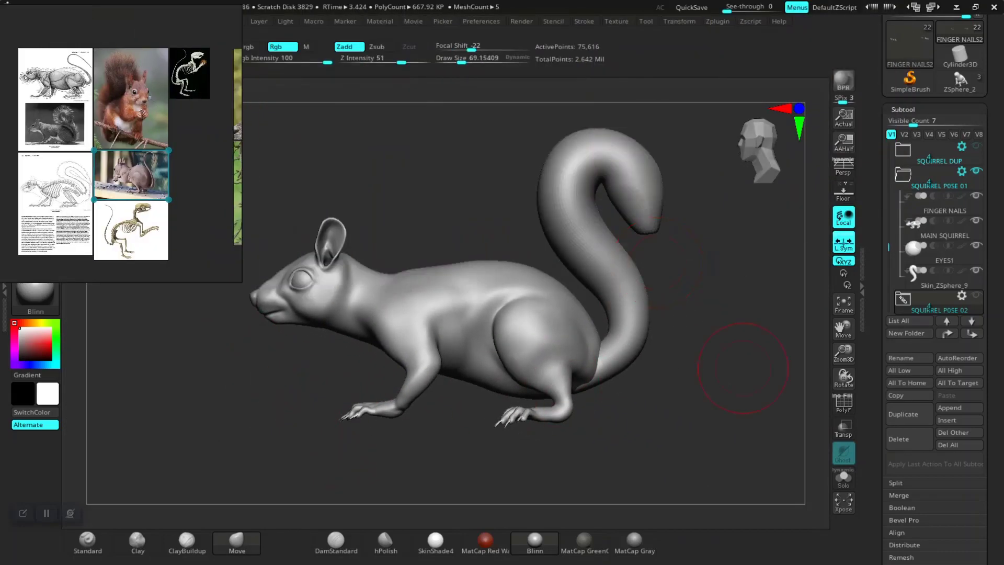
pyautogui.moveTo(740, 337); pyautogui.dragTo(712, 400)
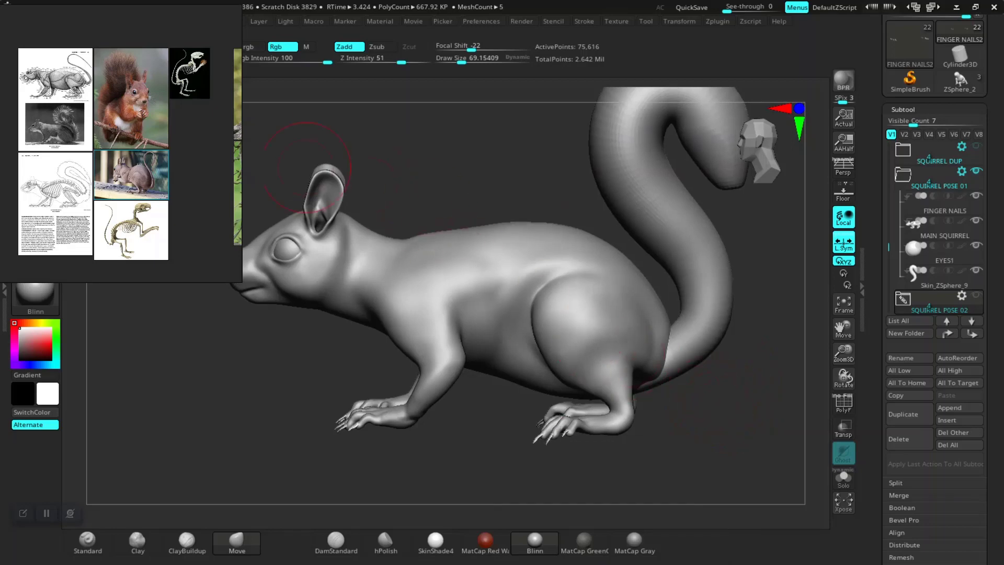
pyautogui.moveTo(214, 157); pyautogui.dragTo(75, 156, button='middle')
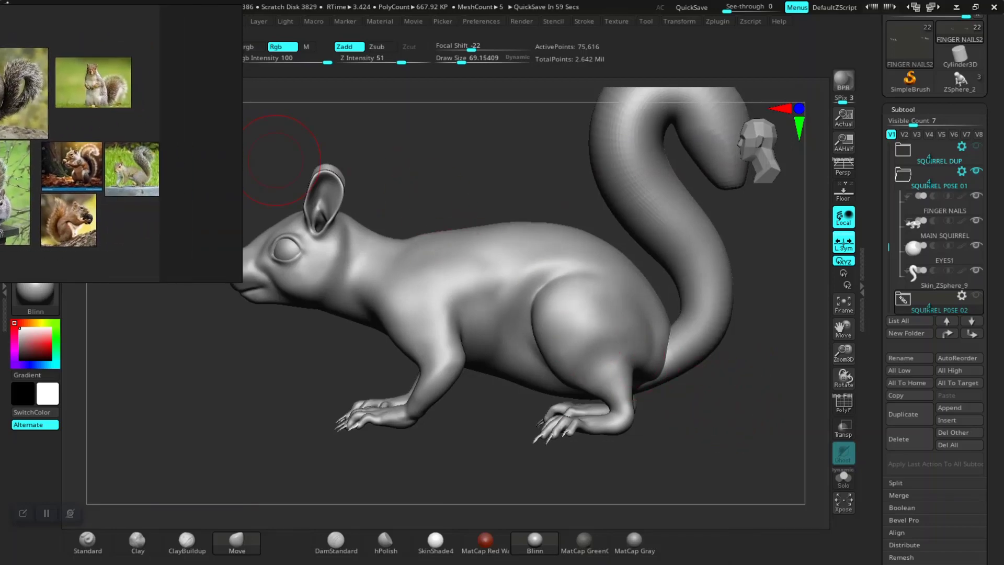
pyautogui.scroll(5, 121, 175)
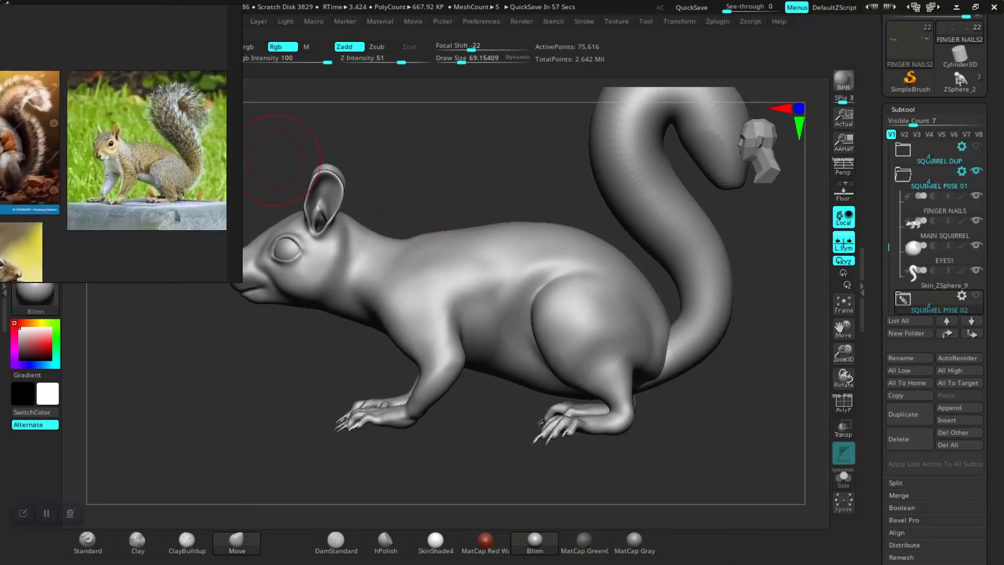
pyautogui.moveTo(130, 157); pyautogui.dragTo(122, 157, button='middle')
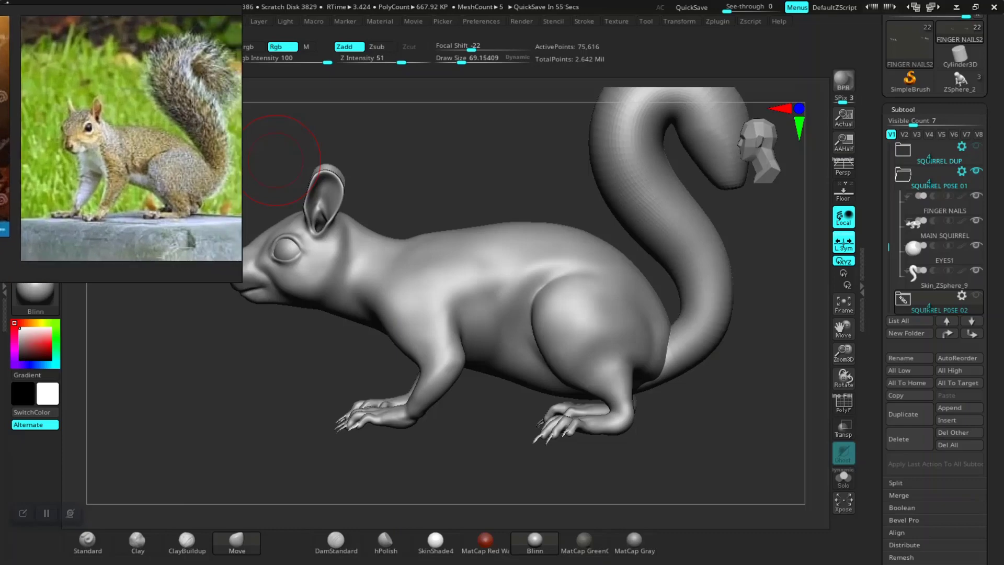
pyautogui.moveTo(276, 160)
pyautogui.mouseDown()
pyautogui.moveTo(471, 197)
pyautogui.moveTo(473, 154)
pyautogui.moveTo(491, 188)
pyautogui.moveTo(466, 206)
pyautogui.moveTo(467, 267)
pyautogui.mouseUp()
pyautogui.moveTo(467, 144)
pyautogui.mouseDown()
pyautogui.moveTo(461, 131)
pyautogui.moveTo(481, 154)
pyautogui.moveTo(465, 139)
pyautogui.moveTo(478, 152)
pyautogui.moveTo(475, 204)
pyautogui.moveTo(471, 149)
pyautogui.moveTo(471, 161)
pyautogui.moveTo(564, 197)
pyautogui.mouseUp()
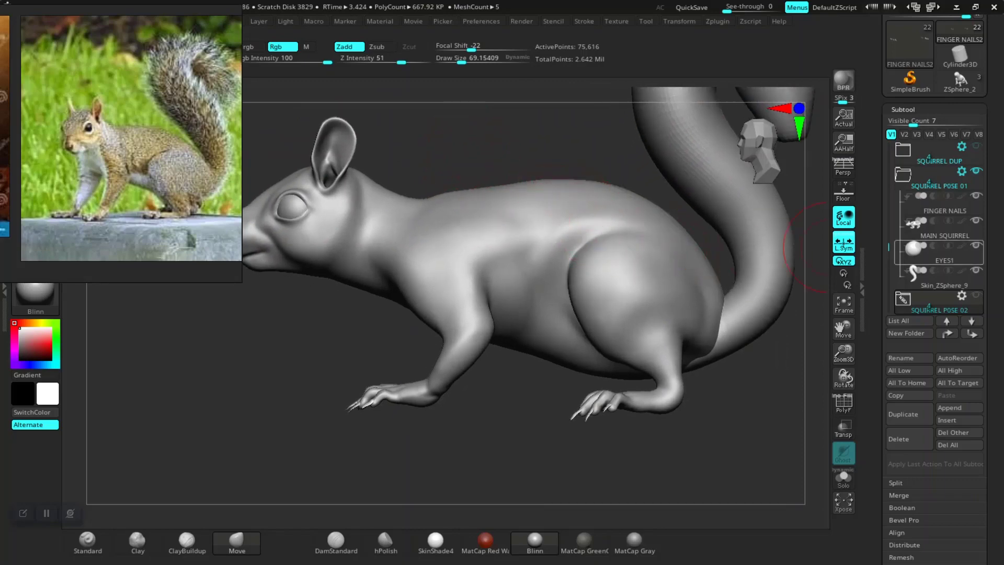
# Step: Thicken the finger nails on the paws with the Inflate deformation set to 2
pyautogui.moveTo(936, 253)
pyautogui.moveTo(881, 536); pyautogui.dragTo(880, 31)
pyautogui.keyDown('alt'); pyautogui.moveTo(533, 458); pyautogui.dragTo(591, 492); pyautogui.keyUp('alt')
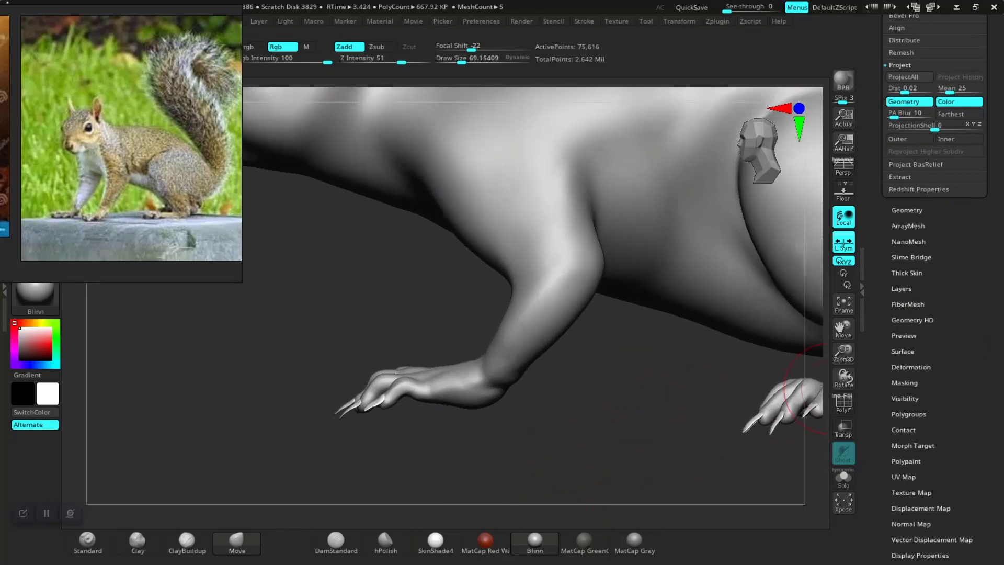
pyautogui.moveTo(591, 450); pyautogui.dragTo(592, 324)
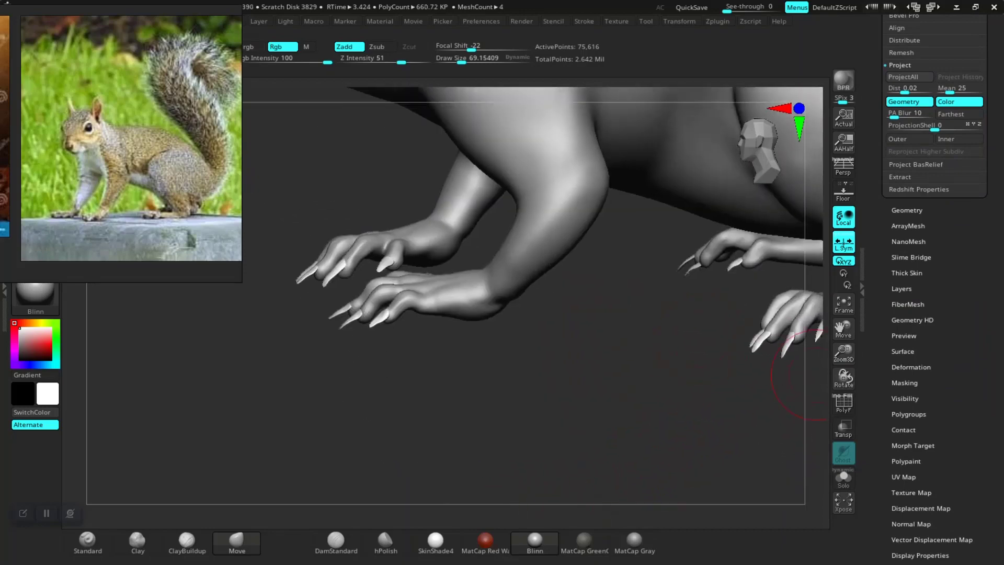
pyautogui.click(911, 366)
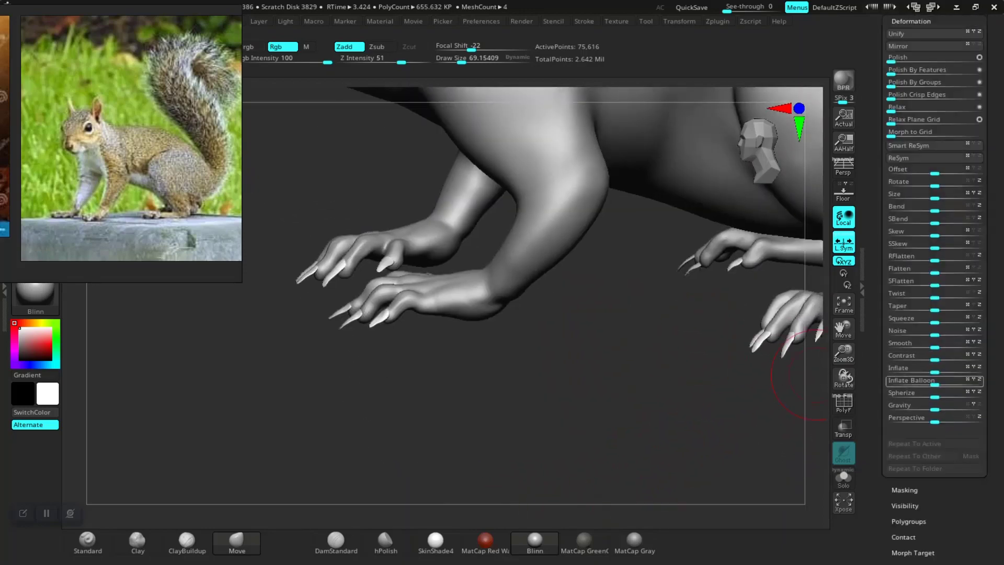
pyautogui.click(911, 368)
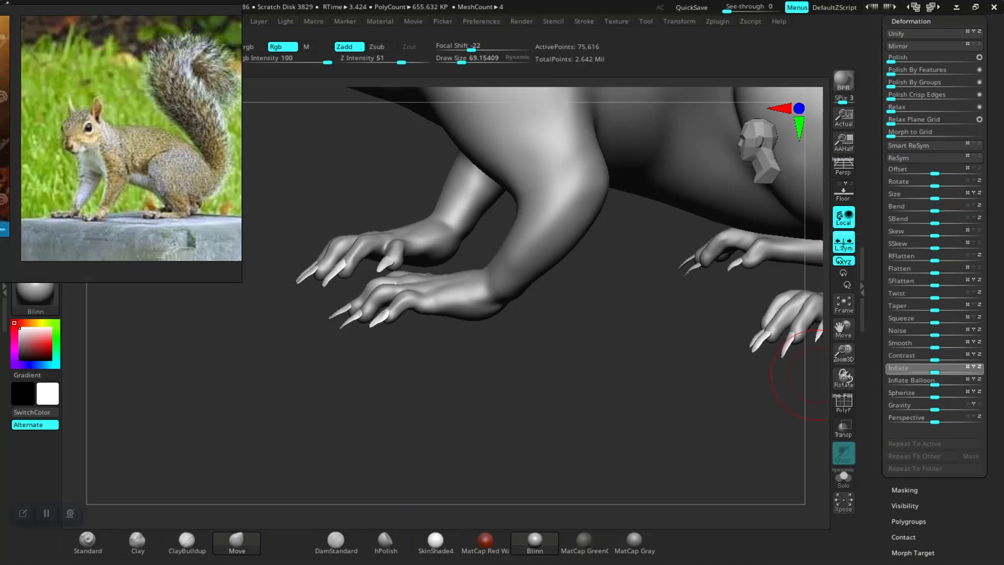
pyautogui.moveTo(911, 368); pyautogui.dragTo(915, 368)
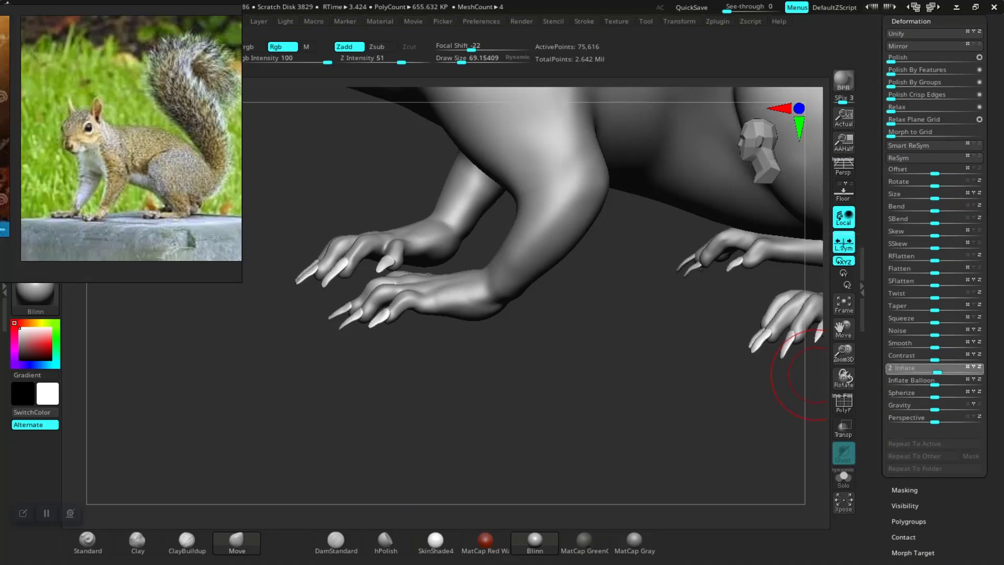
pyautogui.moveTo(580, 379)
pyautogui.keyDown('alt'); pyautogui.mouseDown()
pyautogui.moveTo(555, 434)
pyautogui.moveTo(605, 448)
pyautogui.moveTo(567, 348)
pyautogui.moveTo(433, 396)
pyautogui.moveTo(549, 414)
pyautogui.moveTo(559, 444)
pyautogui.moveTo(586, 452)
pyautogui.moveTo(558, 467)
pyautogui.moveTo(512, 391)
pyautogui.mouseUp(); pyautogui.keyUp('alt')
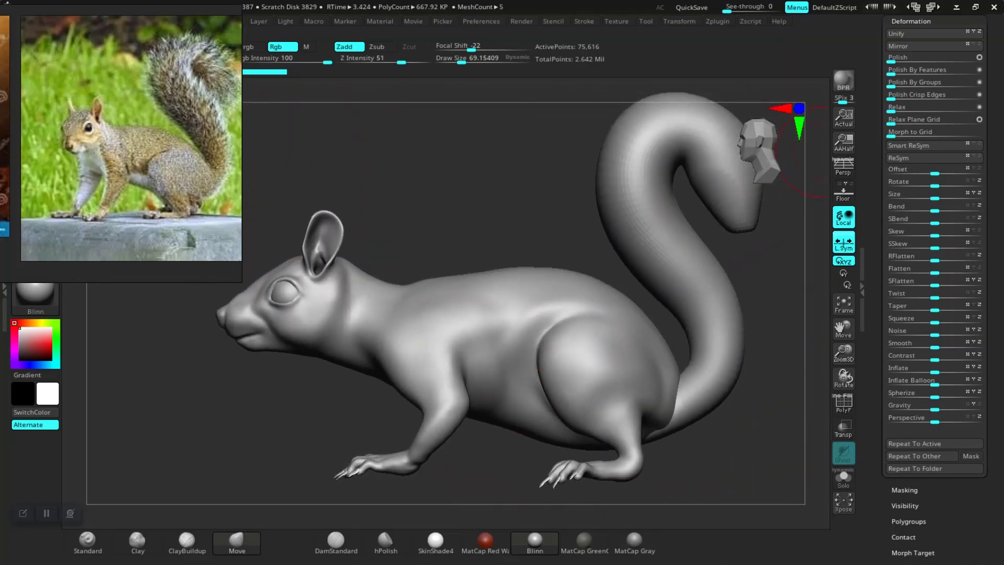
pyautogui.moveTo(879, 219); pyautogui.dragTo(879, 235)
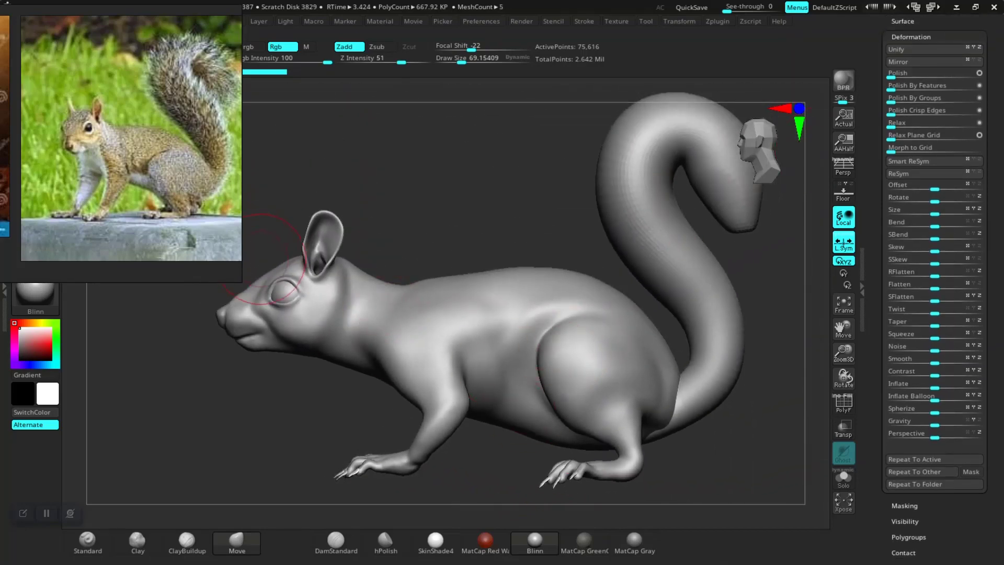
pyautogui.keyDown('alt'); pyautogui.moveTo(441, 240); pyautogui.dragTo(444, 196); pyautogui.keyUp('alt')
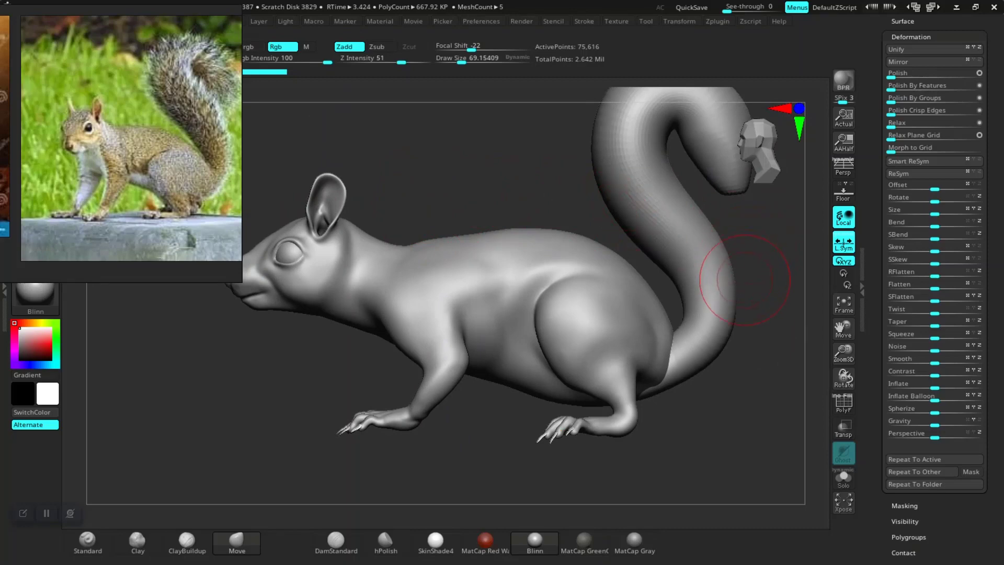
pyautogui.moveTo(874, 288); pyautogui.dragTo(875, 450)
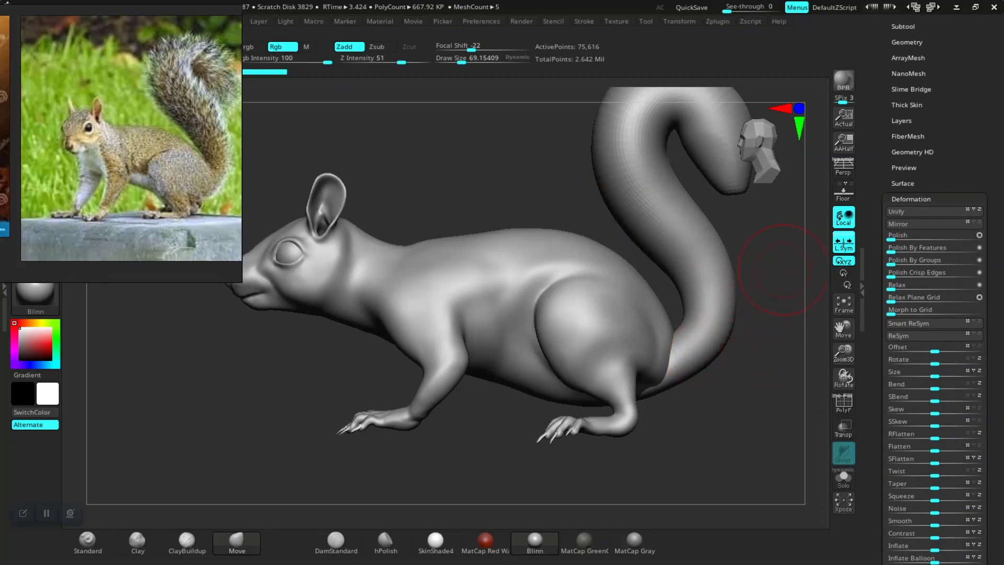
pyautogui.keyDown('alt'); pyautogui.moveTo(715, 419); pyautogui.dragTo(684, 422); pyautogui.keyUp('alt')
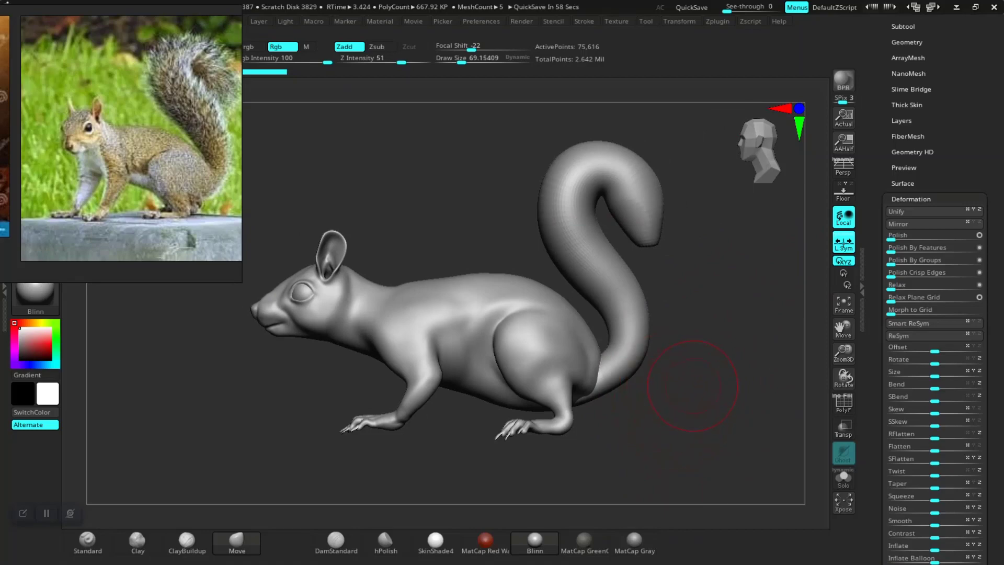
# Step: Select the squirrel's tail and subdivide its geometry up to subdivision level 7
pyautogui.moveTo(684, 384)
pyautogui.keyDown('alt'); pyautogui.mouseDown()
pyautogui.moveTo(683, 291)
pyautogui.moveTo(698, 295)
pyautogui.mouseUp(); pyautogui.keyUp('alt')
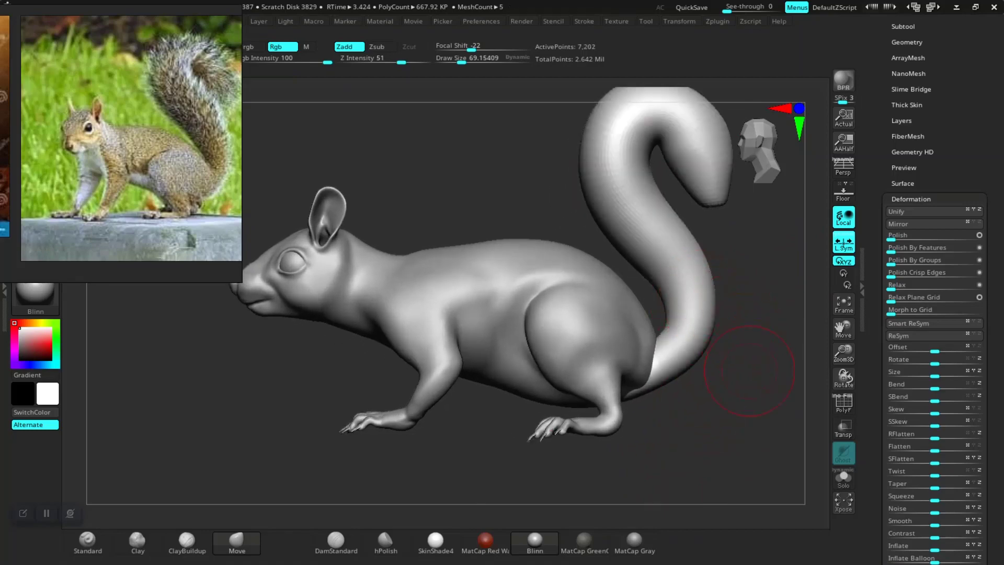
pyautogui.hotkey('ctrl', 'd')
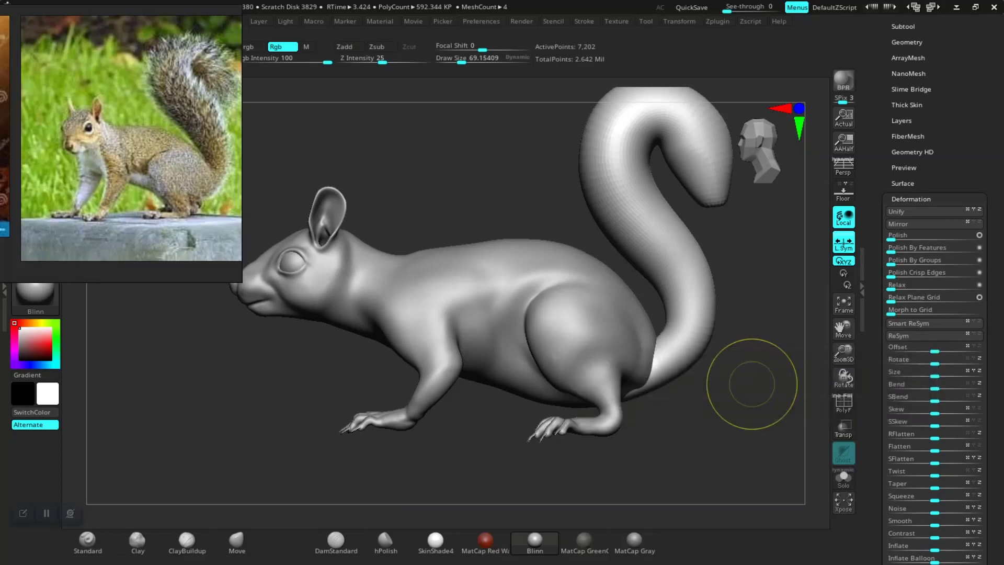
pyautogui.moveTo(876, 287); pyautogui.dragTo(875, 466)
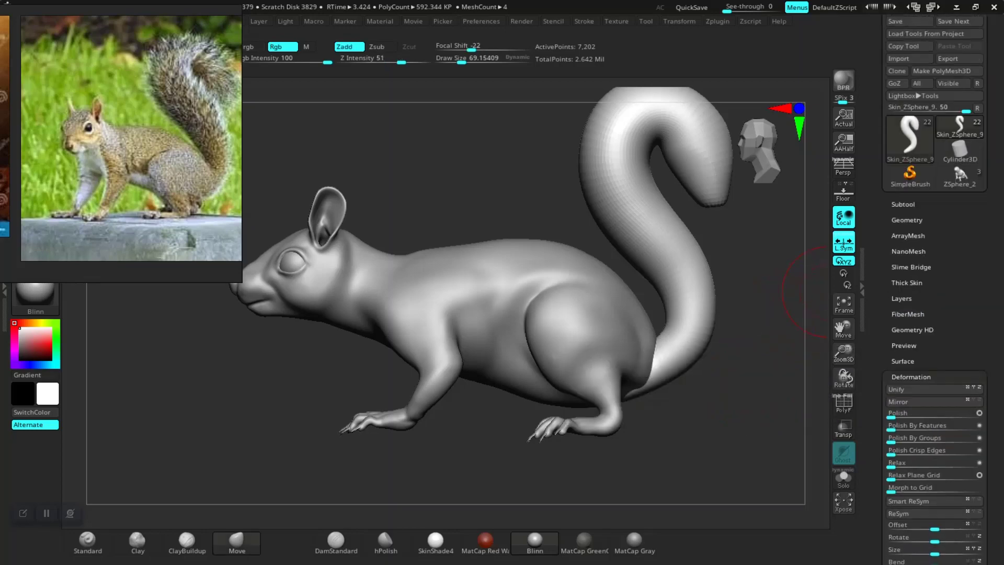
pyautogui.click(908, 219)
pyautogui.click(898, 98)
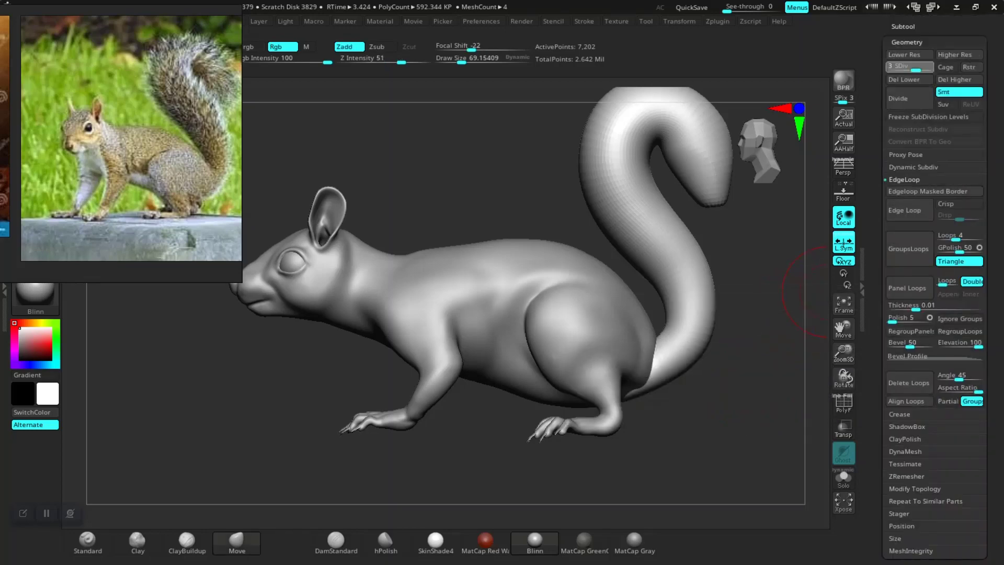
pyautogui.hotkey('ctrl', 'd')
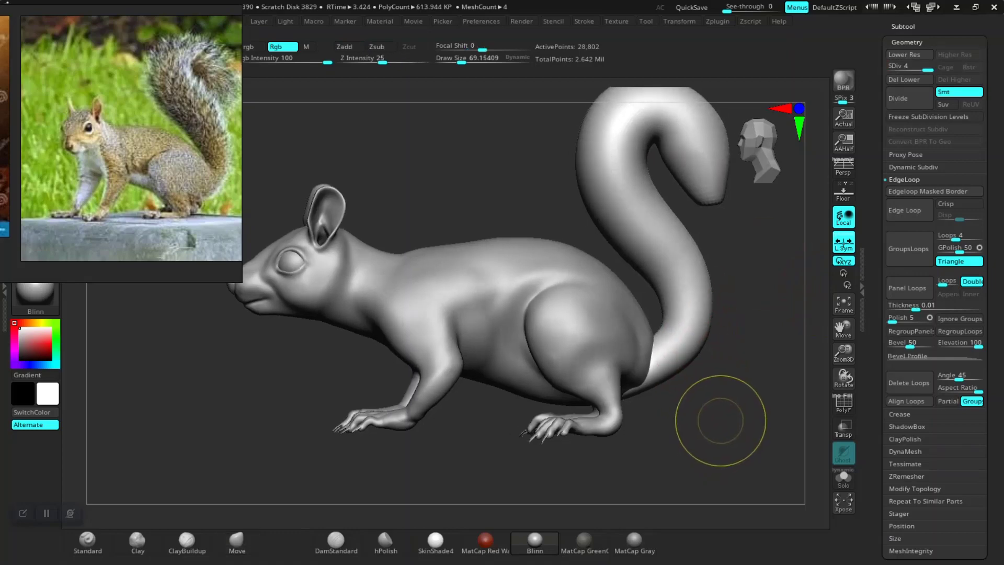
pyautogui.hotkey('ctrl', 'd')
pyautogui.hotkey('ctrl', 'd')
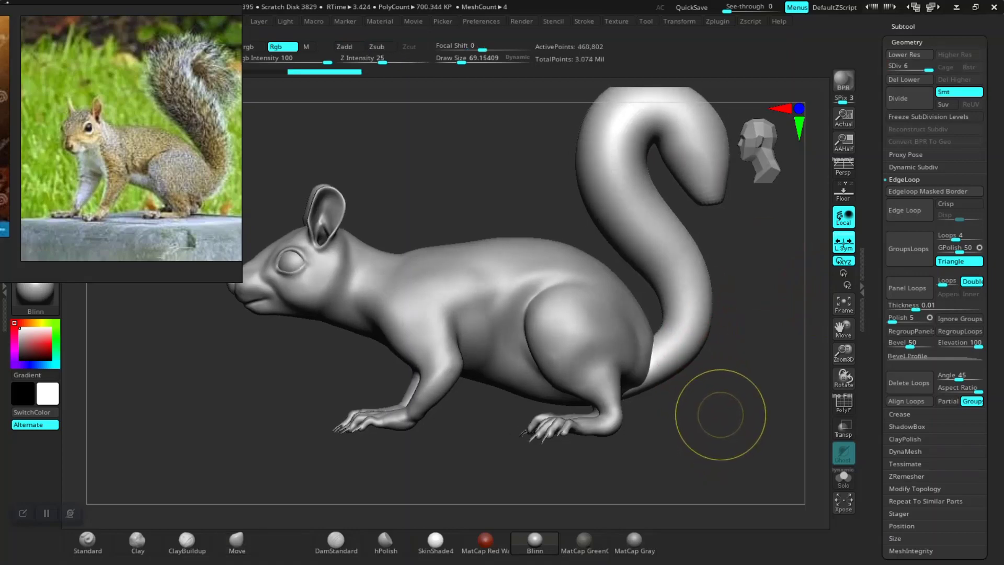
pyautogui.moveTo(746, 410); pyautogui.dragTo(582, 331)
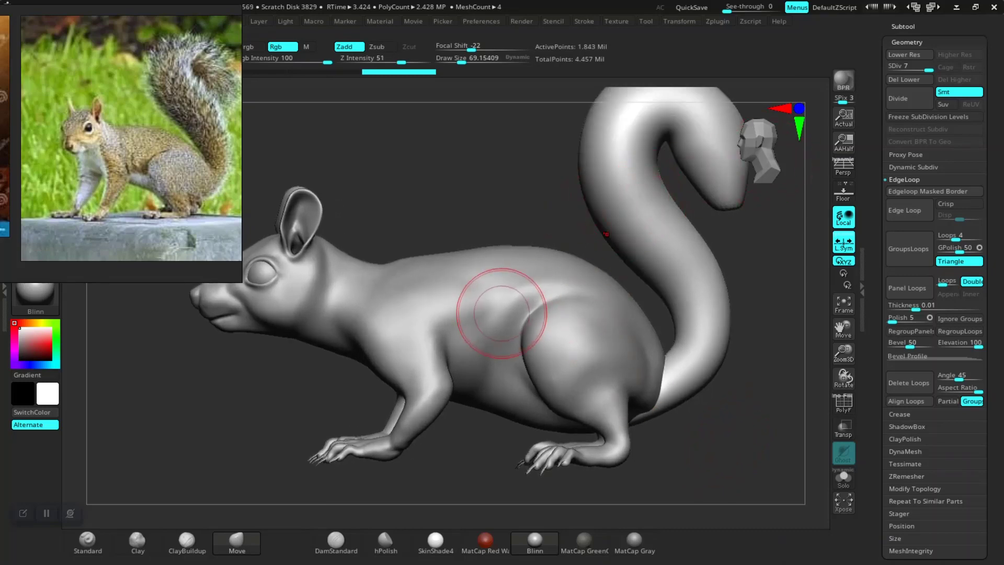
# Step: Select the main squirrel body and subdivide its geometry to subdivision level 4
pyautogui.hotkey('shift', 'd')
pyautogui.hotkey('shift', 'd')
pyautogui.hotkey('shift', 'd')
pyautogui.hotkey('shift', 'd')
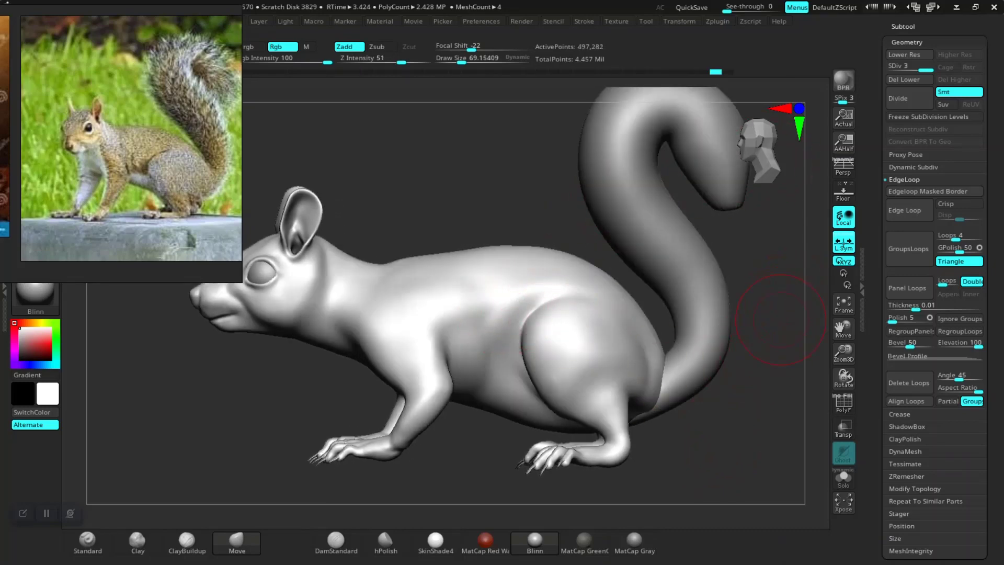
pyautogui.press('d')
pyautogui.moveTo(737, 413)
pyautogui.keyDown('ctrl'); pyautogui.mouseDown(button='right')
pyautogui.moveTo(735, 384)
pyautogui.moveTo(732, 466)
pyautogui.moveTo(732, 401)
pyautogui.mouseUp(button='right'); pyautogui.keyUp('ctrl')
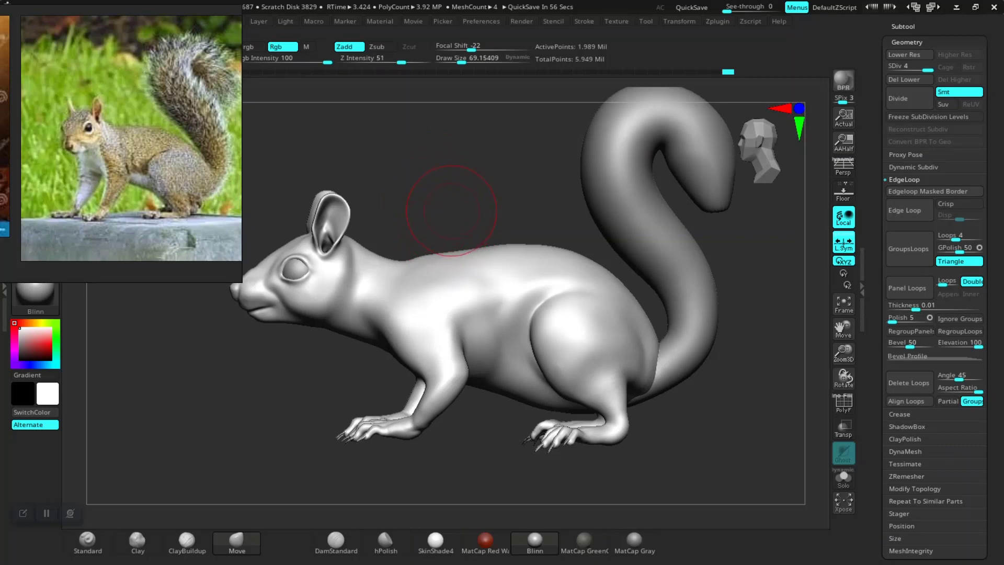
pyautogui.moveTo(443, 193)
pyautogui.mouseDown()
pyautogui.moveTo(413, 210)
pyautogui.moveTo(465, 201)
pyautogui.moveTo(462, 227)
pyautogui.moveTo(455, 186)
pyautogui.moveTo(483, 203)
pyautogui.moveTo(474, 198)
pyautogui.mouseUp()
pyautogui.keyDown('shift'); pyautogui.moveTo(753, 254); pyautogui.dragTo(743, 255); pyautogui.keyUp('shift')
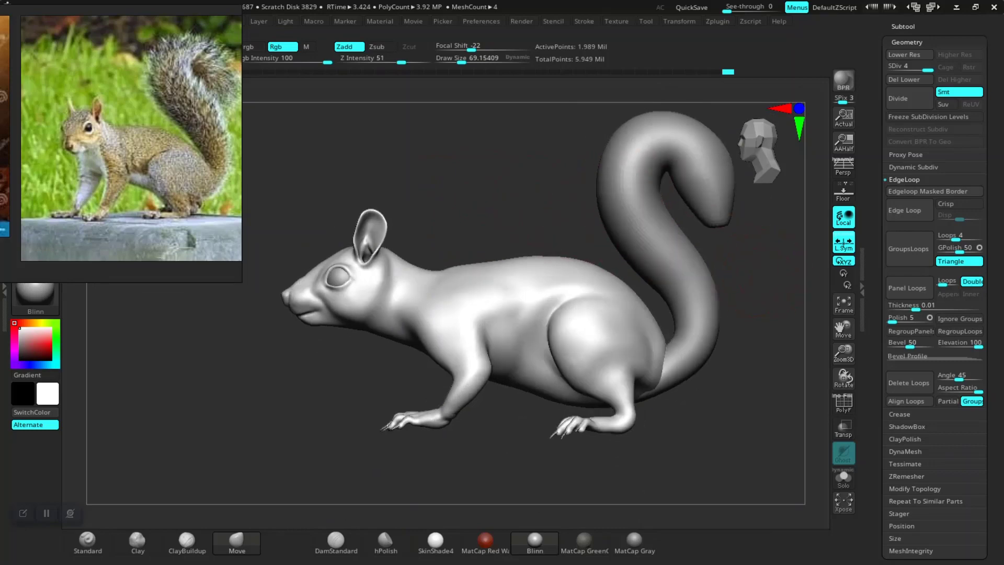
pyautogui.keyDown('alt'); pyautogui.moveTo(502, 242); pyautogui.dragTo(488, 250); pyautogui.keyUp('alt')
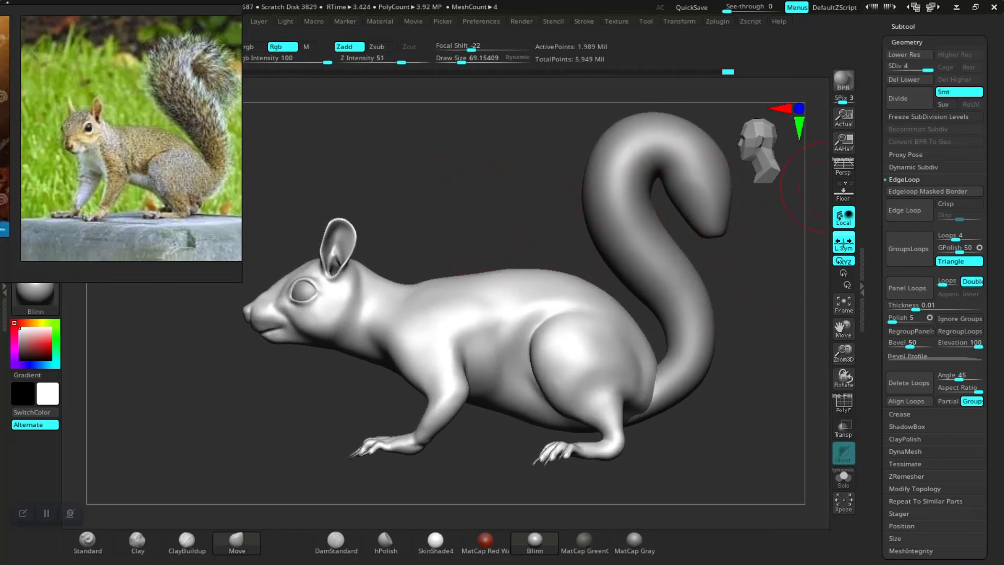
# Step: Add a new layer to the main squirrel body and name it DEFAULT POSE
pyautogui.click(907, 42)
pyautogui.click(902, 121)
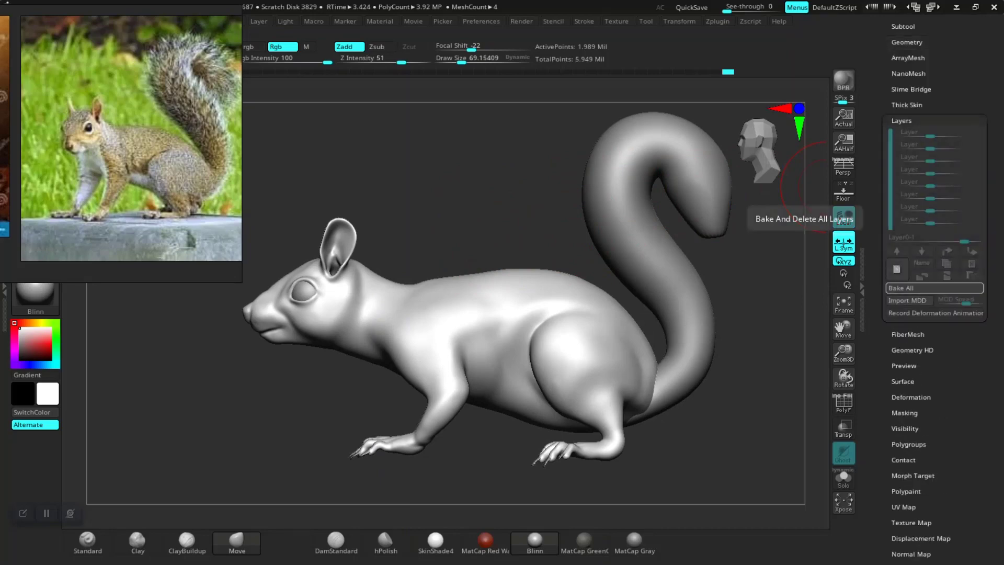
pyautogui.click(897, 269)
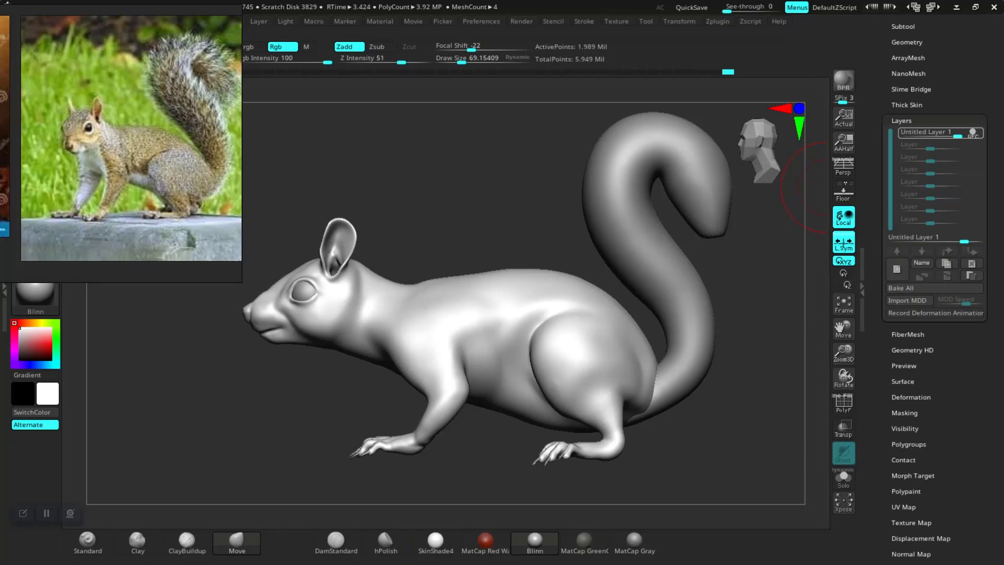
pyautogui.click(921, 263)
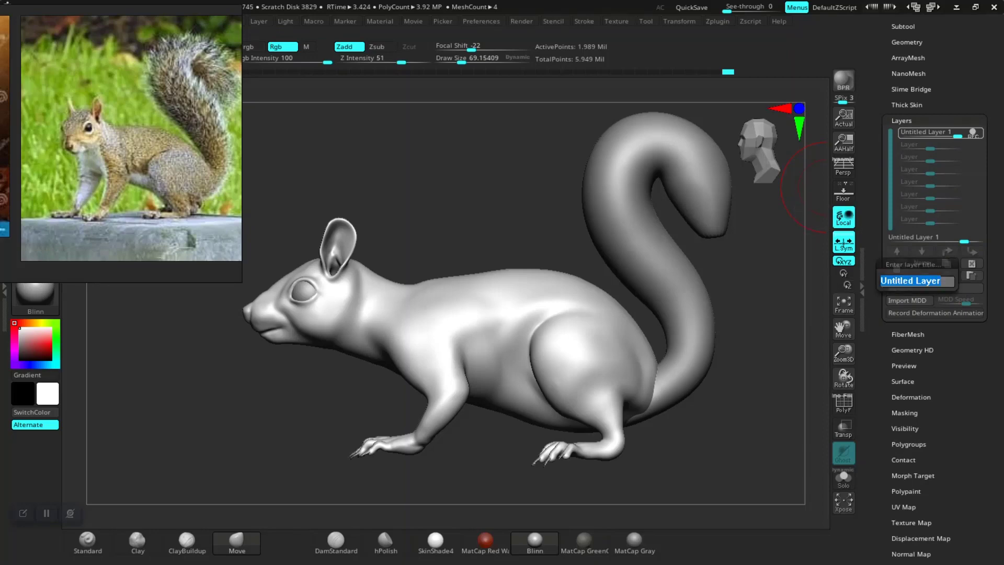
pyautogui.write('DEFAUA')
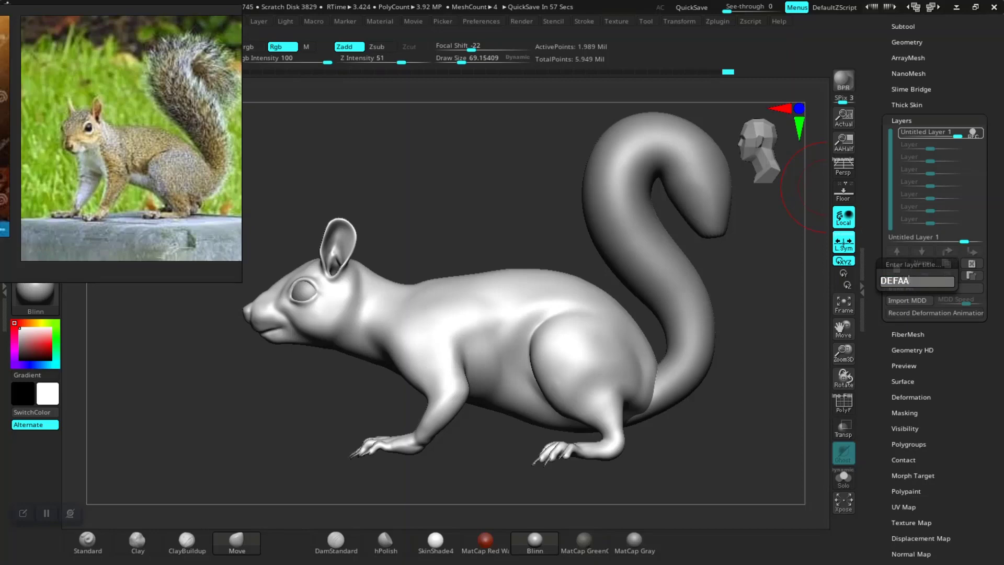
pyautogui.write('U')
pyautogui.press('BackSpace')
pyautogui.press('BackSpace')
pyautogui.write('DEFAULT POSE')
pyautogui.press('Return')
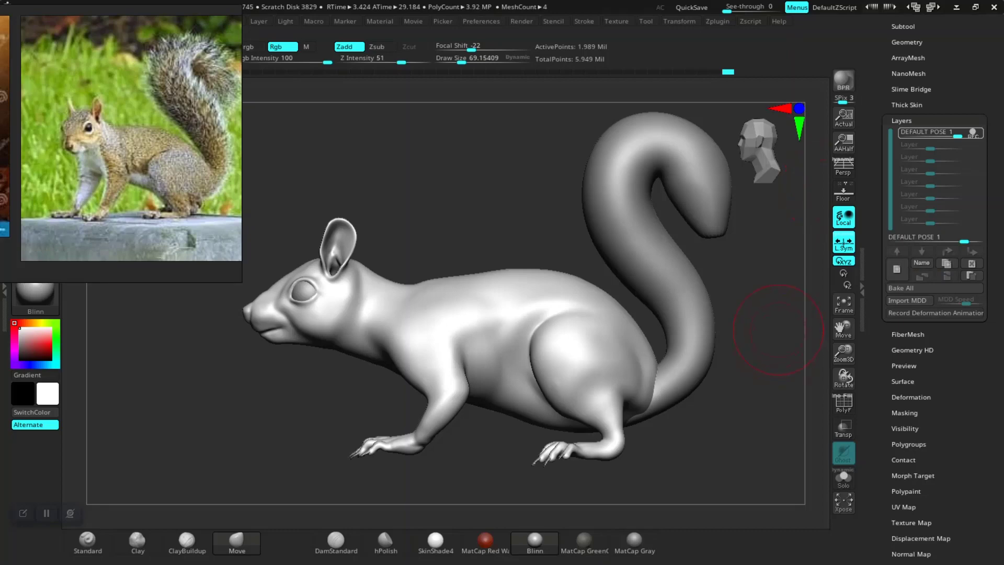
# Step: Return to the subtool list and collapse the SQUIRREL POSE 01 folder
pyautogui.moveTo(722, 444); pyautogui.dragTo(738, 429)
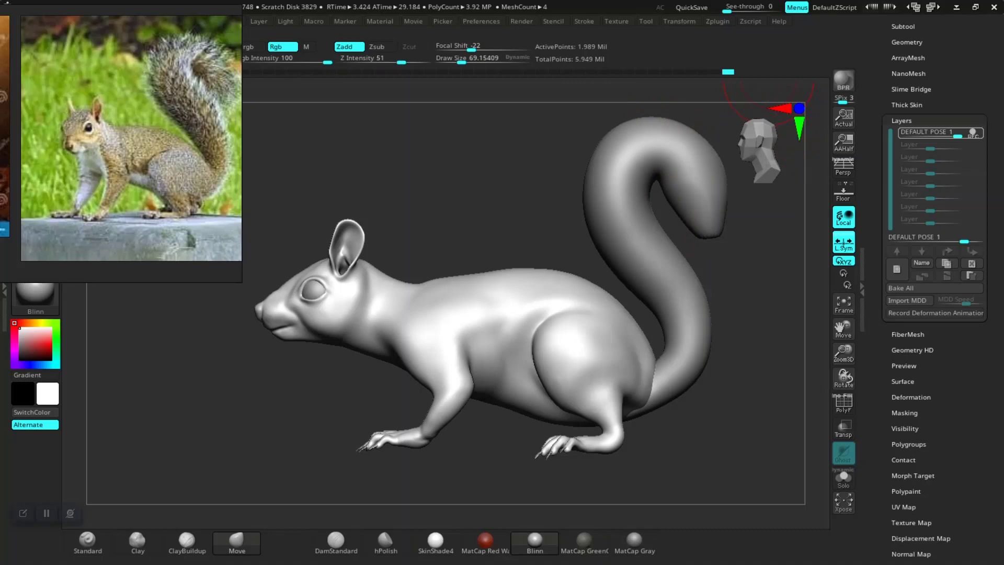
pyautogui.click(718, 21)
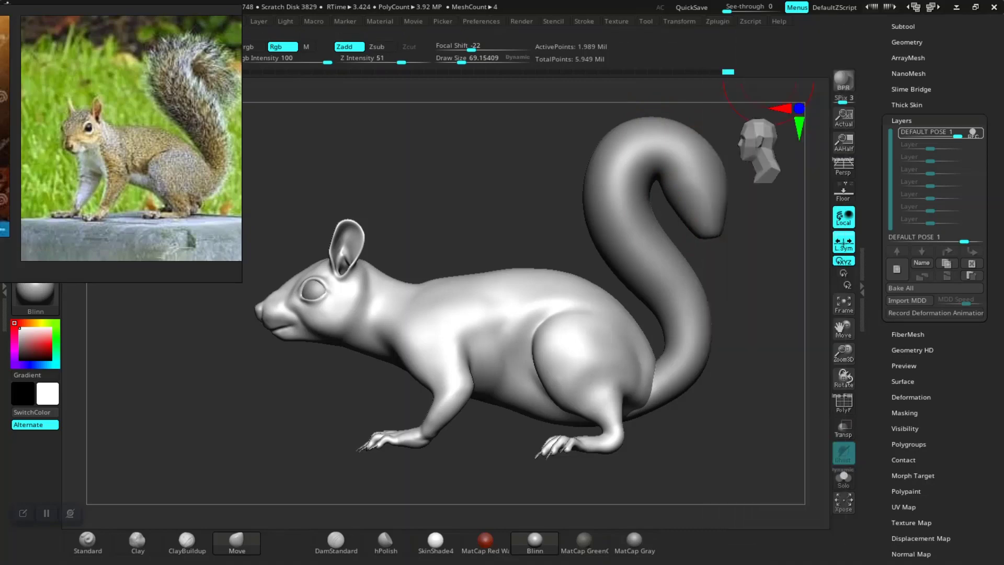
pyautogui.moveTo(877, 262); pyautogui.dragTo(876, 472)
pyautogui.click(903, 237)
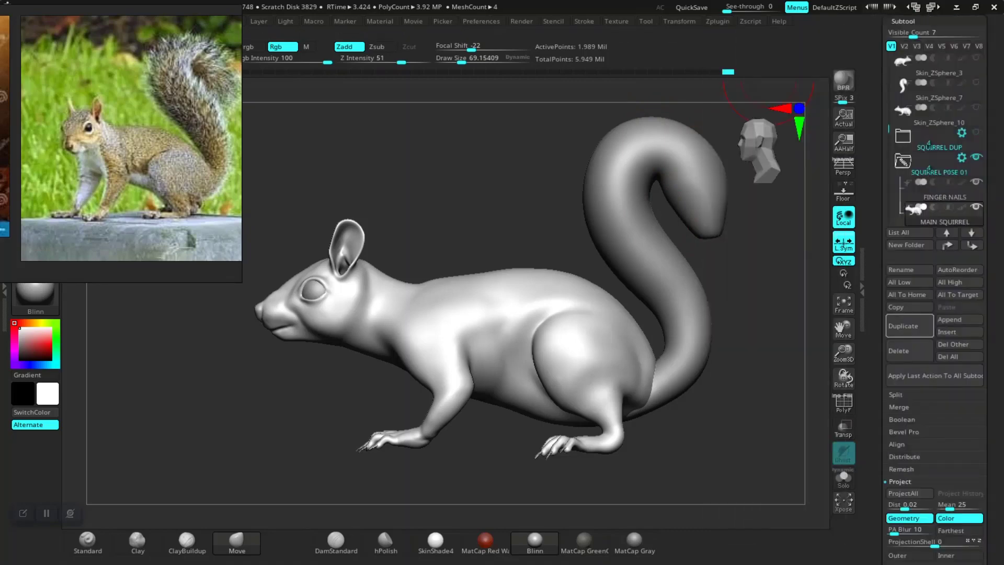
pyautogui.click(904, 161)
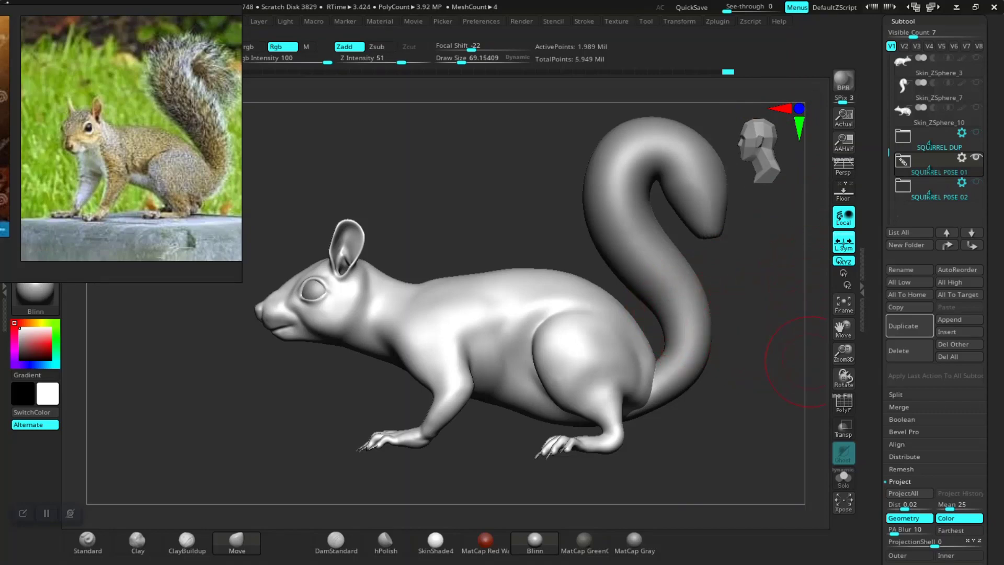
pyautogui.scroll(4, 931, 131)
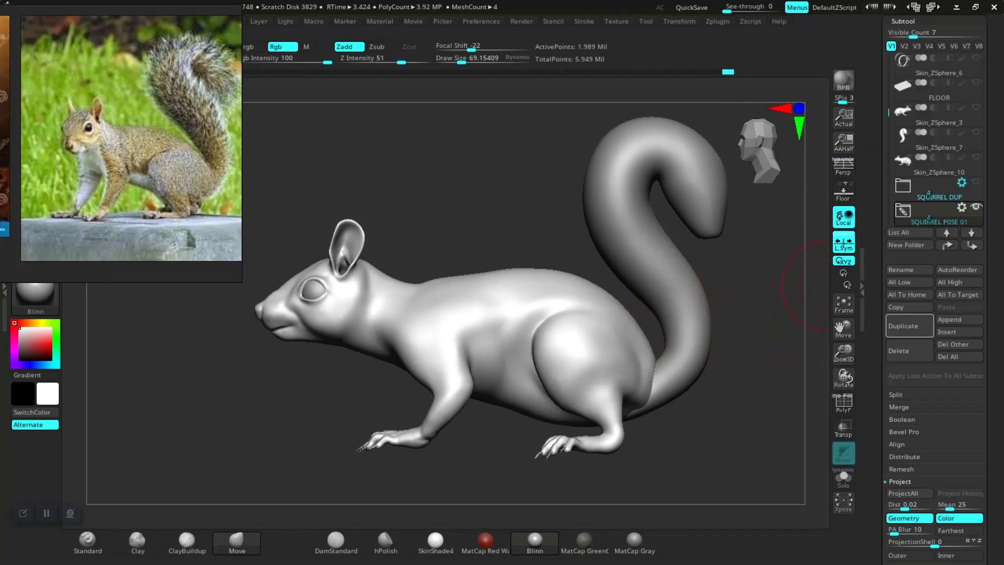
pyautogui.scroll(-4, 898, 148)
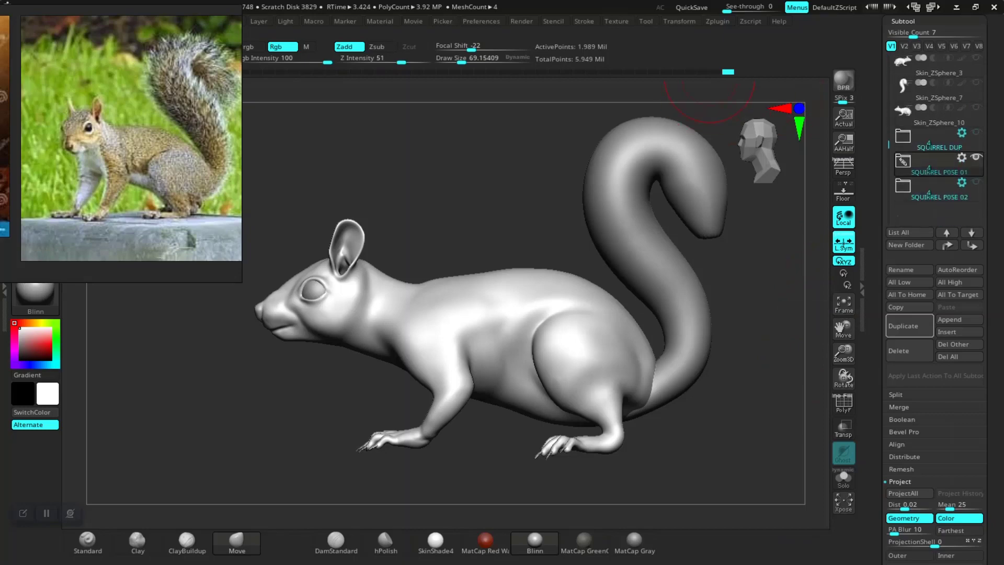
# Step: Generate a low-resolution TPoseMesh of the visible squirrel parts with Transpose Master, keeping the Layer option on
pyautogui.click(717, 21)
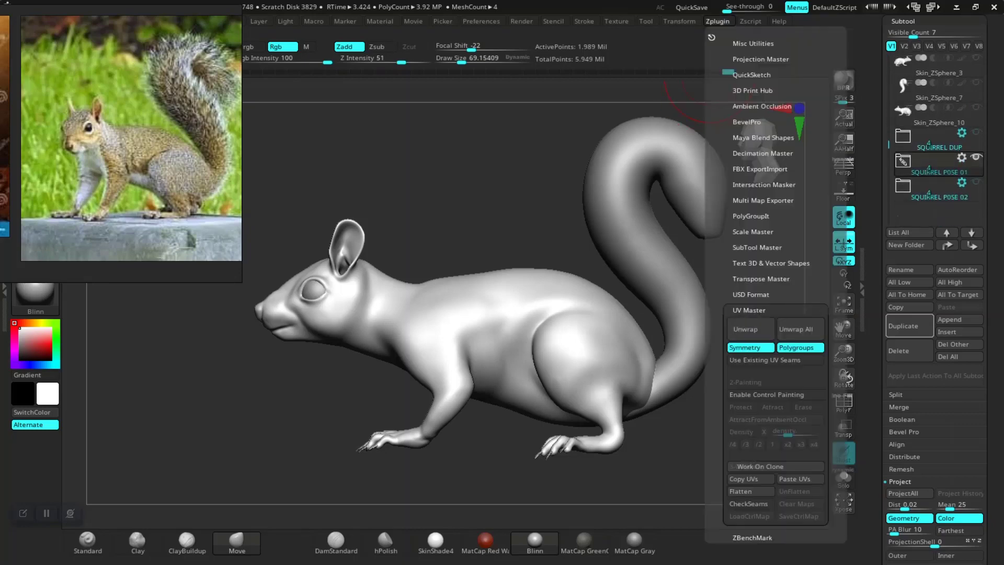
pyautogui.click(749, 311)
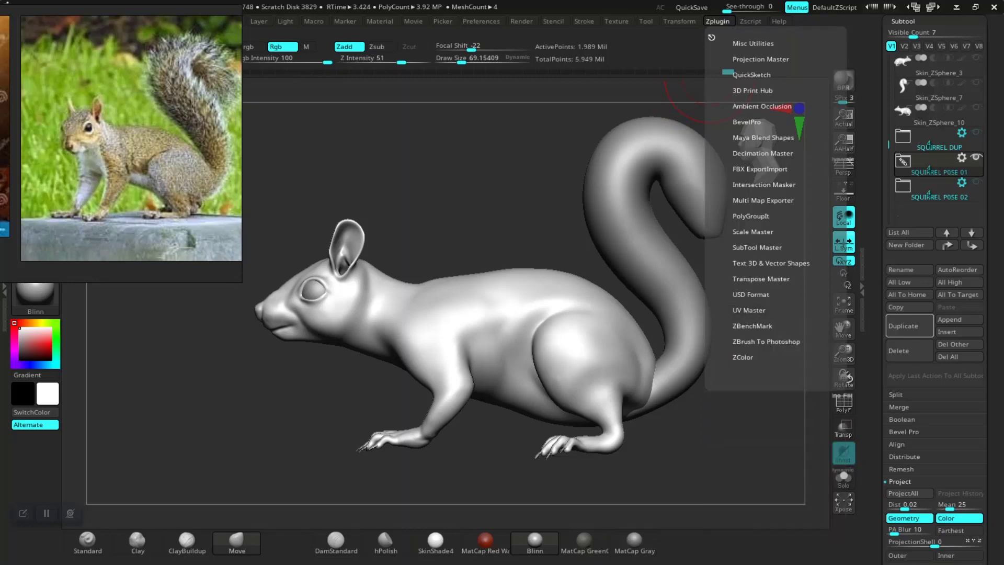
pyautogui.click(761, 278)
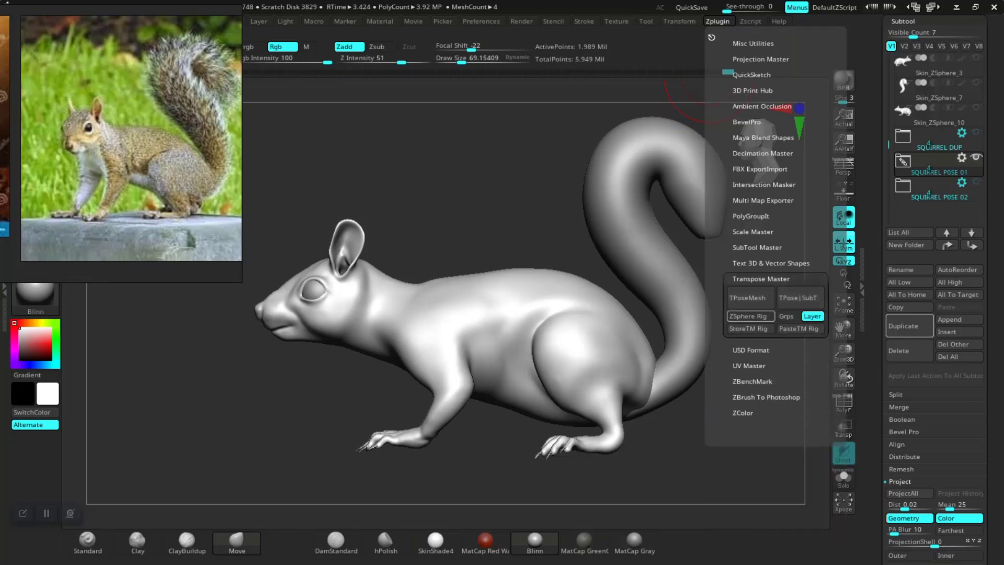
pyautogui.click(812, 316)
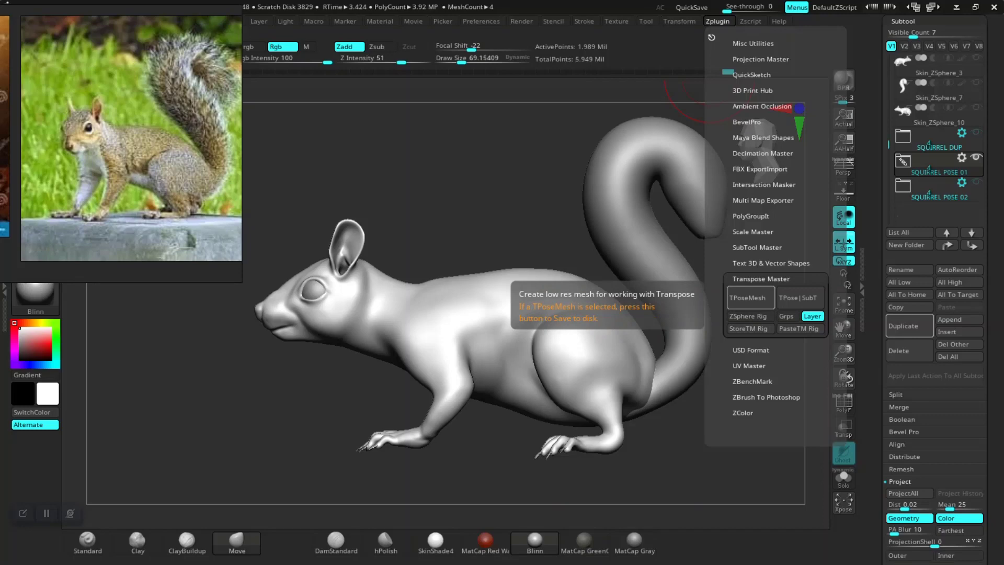
pyautogui.click(748, 298)
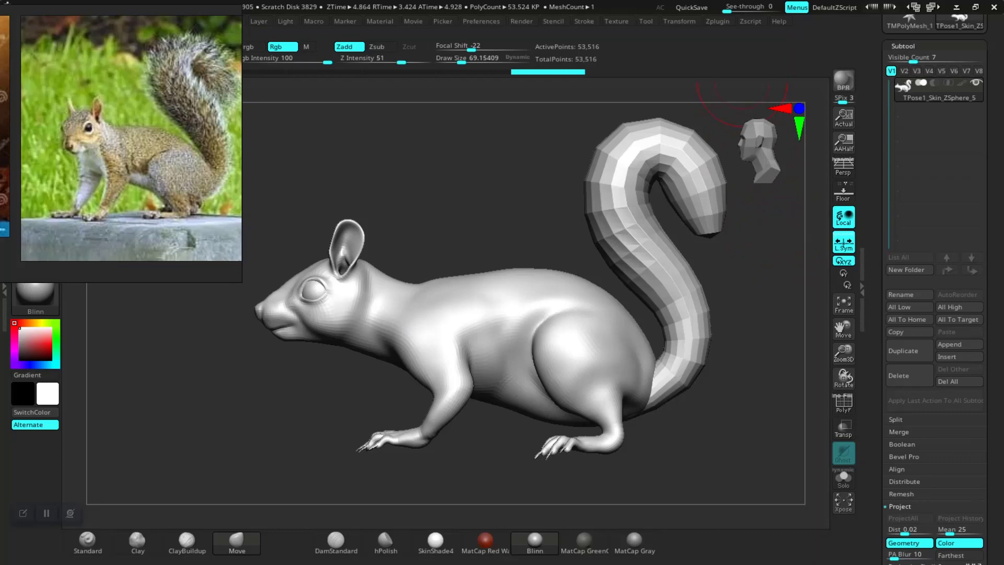
# Step: Start saving the Transpose Master pose mesh as a GoT file and browse to the SQUIRREL folder
pyautogui.moveTo(718, 21)
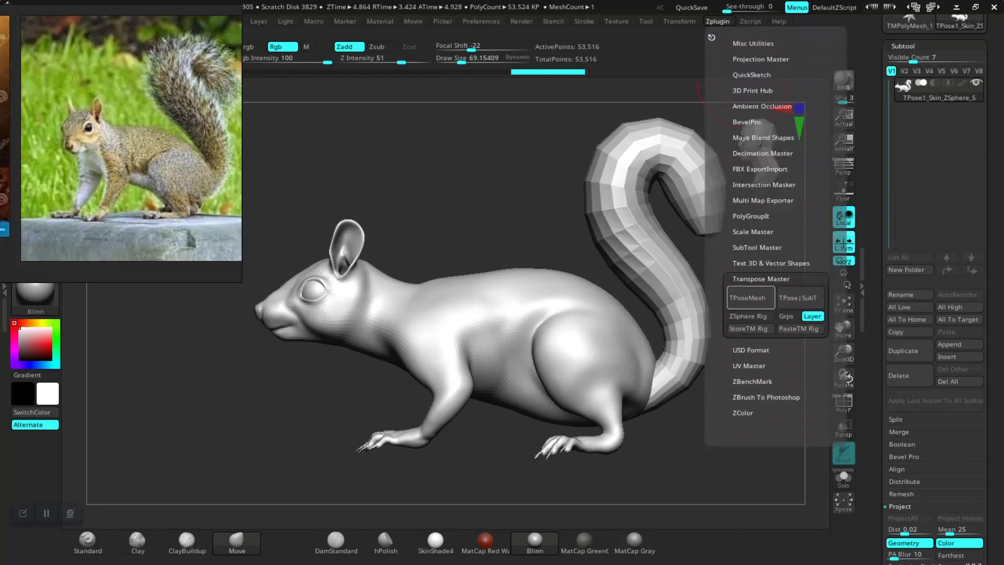
pyautogui.click(750, 297)
pyautogui.click(484, 169)
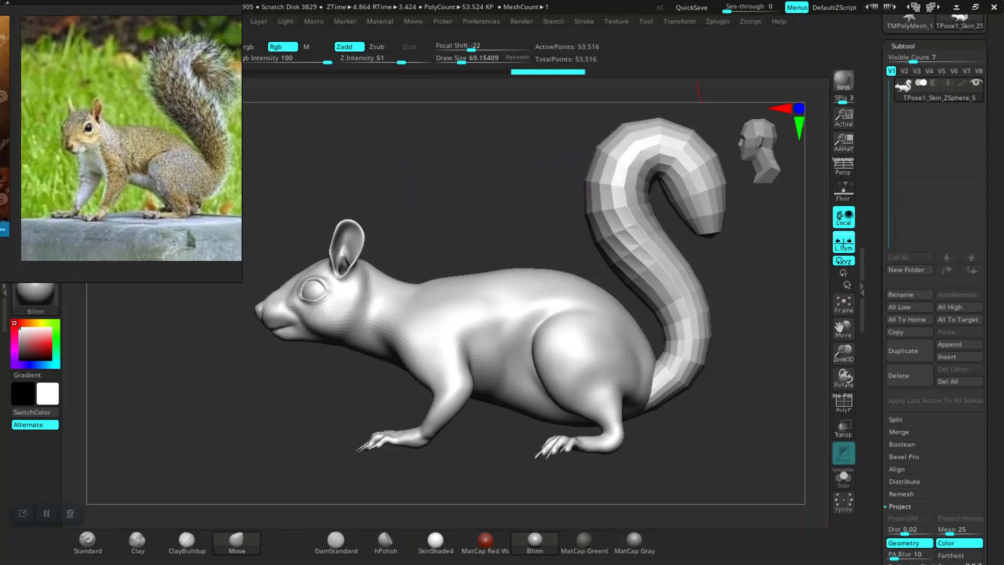
pyautogui.scroll(1, 340, 225)
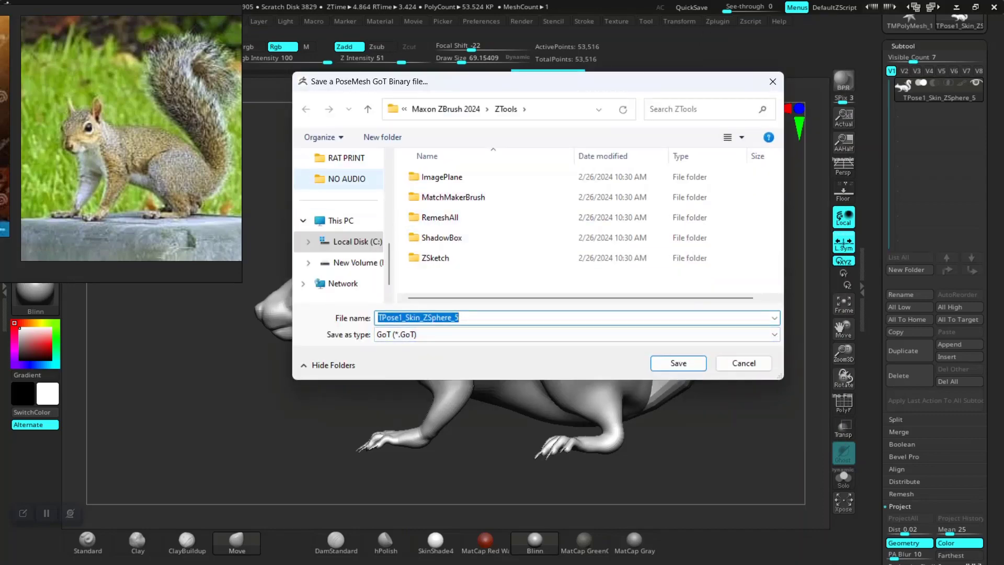
pyautogui.scroll(1, 340, 225)
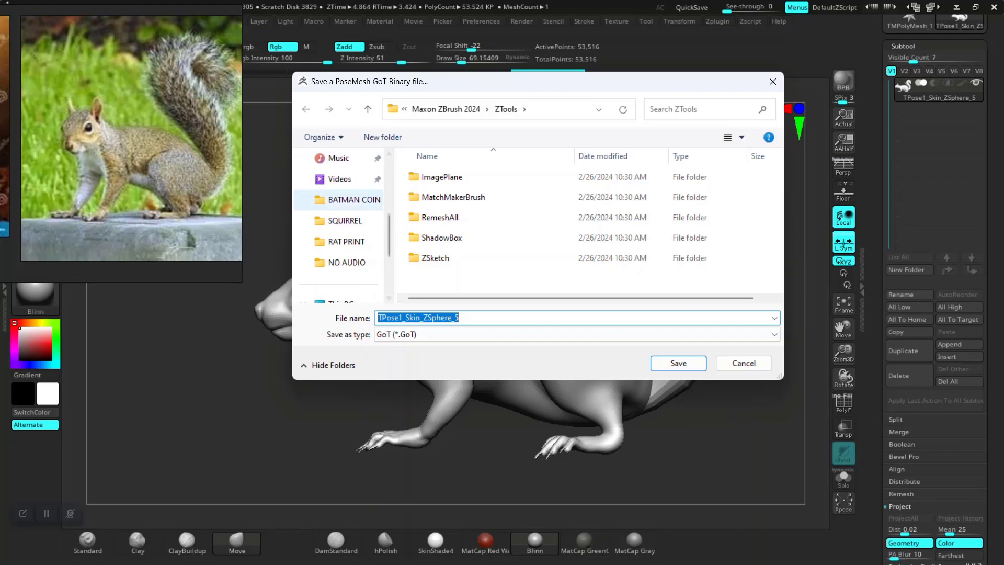
pyautogui.click(345, 220)
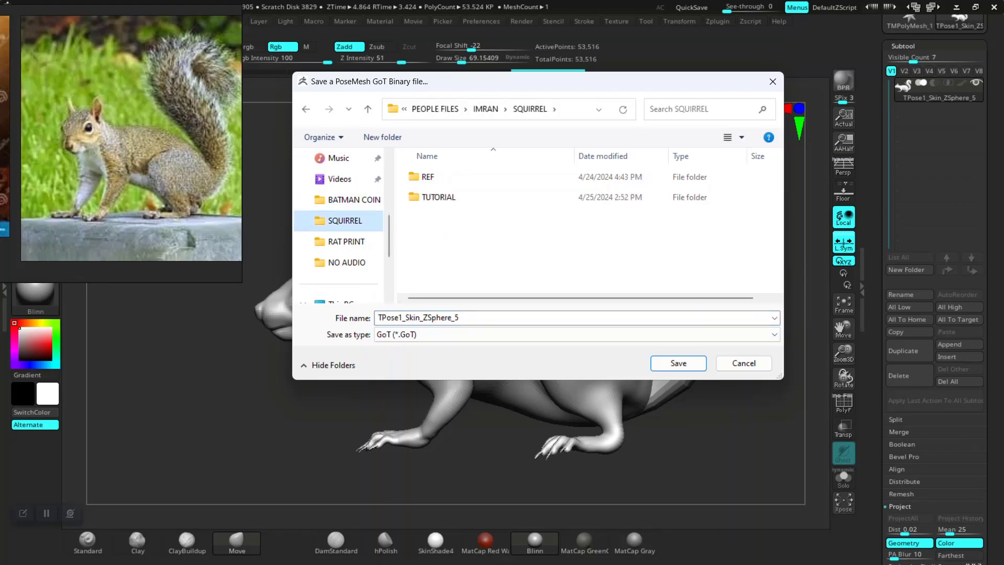
# Step: Create a folder named ZPOSES inside the SQUIRREL folder and open it
pyautogui.click(382, 137)
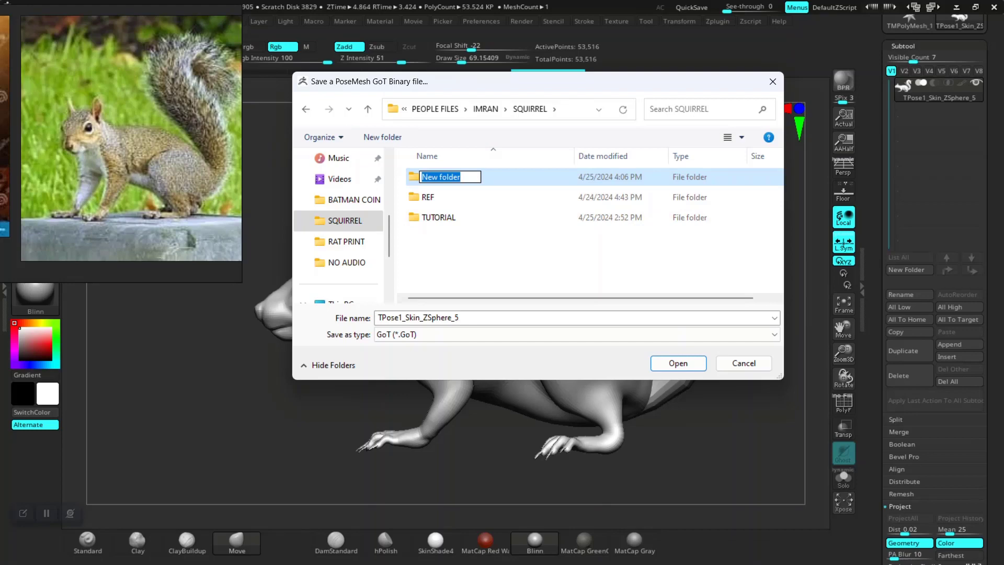
pyautogui.write('ZPOESE')
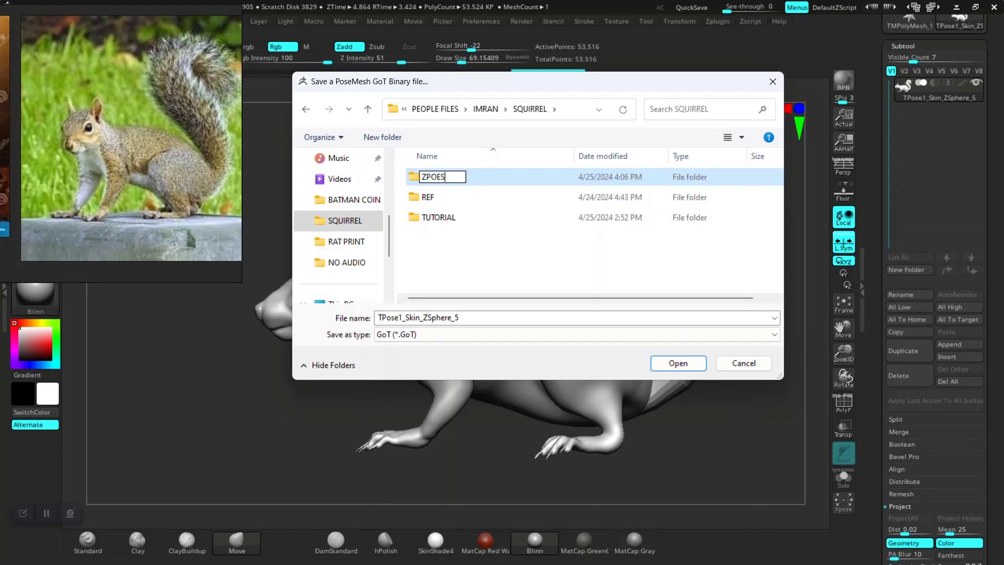
pyautogui.press('BackSpace')
pyautogui.press('BackSpace')
pyautogui.press('BackSpace')
pyautogui.write('SES')
pyautogui.press('Return')
pyautogui.press('Return')
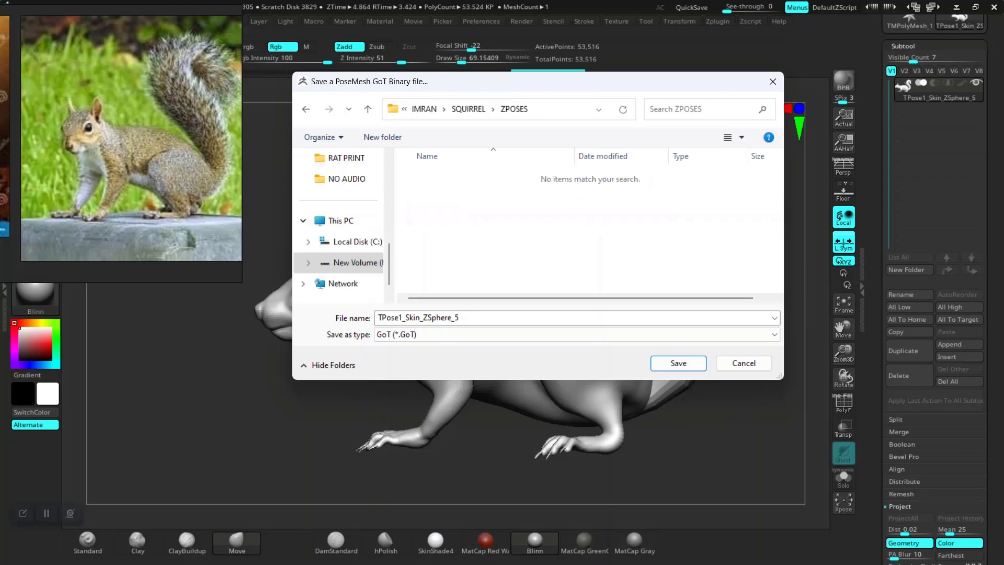
# Step: Name the pose mesh file DEFAULT POSE and save it in the ZPOSES folder
pyautogui.click(418, 318)
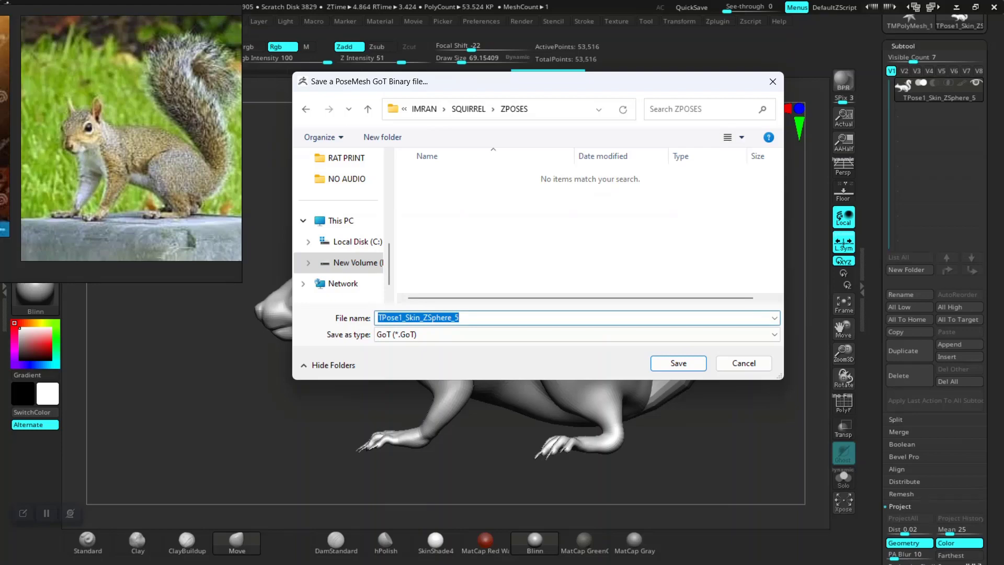
pyautogui.write('DEFAULT')
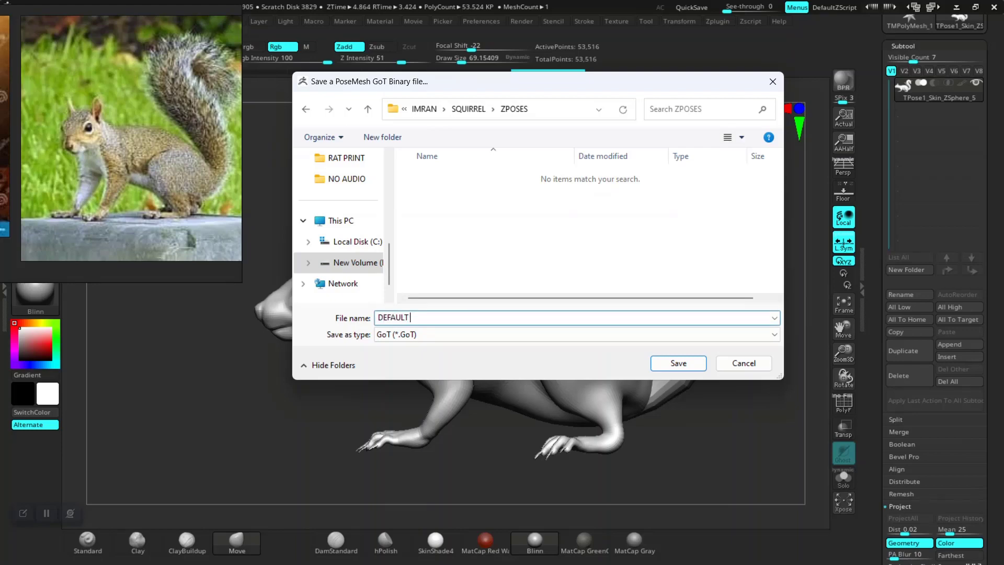
pyautogui.write(' POSE')
pyautogui.press('Return')
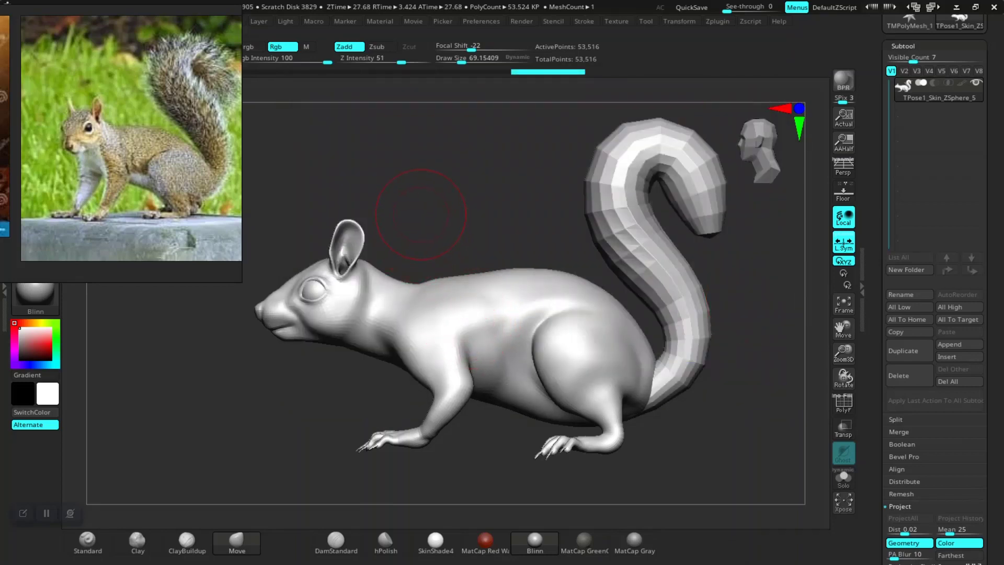
# Step: Check the pose mesh's polygroups in polyframe display, turn the display back off and choose the Move brush
pyautogui.moveTo(438, 217)
pyautogui.keyDown('alt'); pyautogui.mouseDown()
pyautogui.moveTo(441, 202)
pyautogui.moveTo(450, 219)
pyautogui.mouseUp(); pyautogui.keyUp('alt')
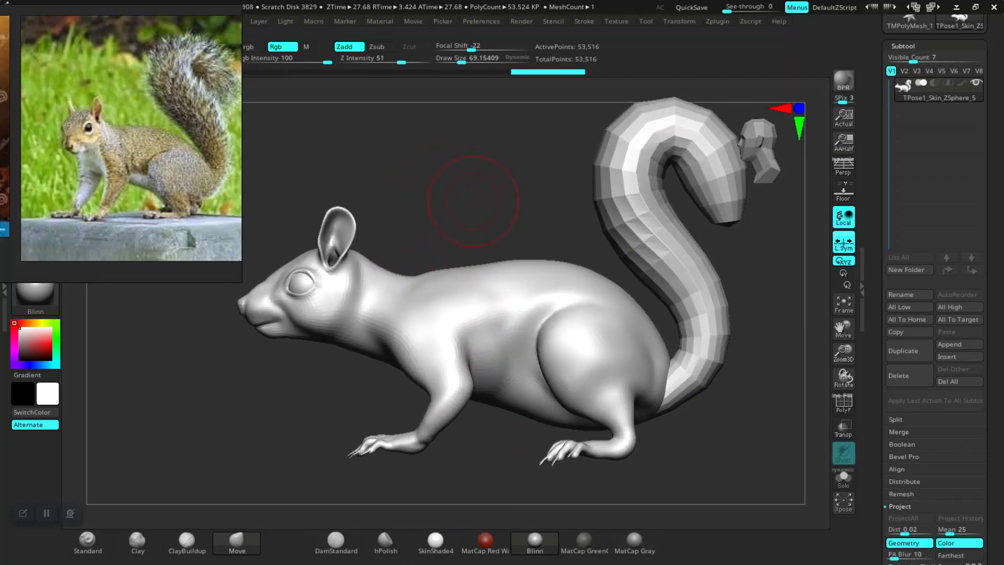
pyautogui.hotkey('shift', 'f')
pyautogui.hotkey('shift', 'f')
pyautogui.hotkey('shift', 'f')
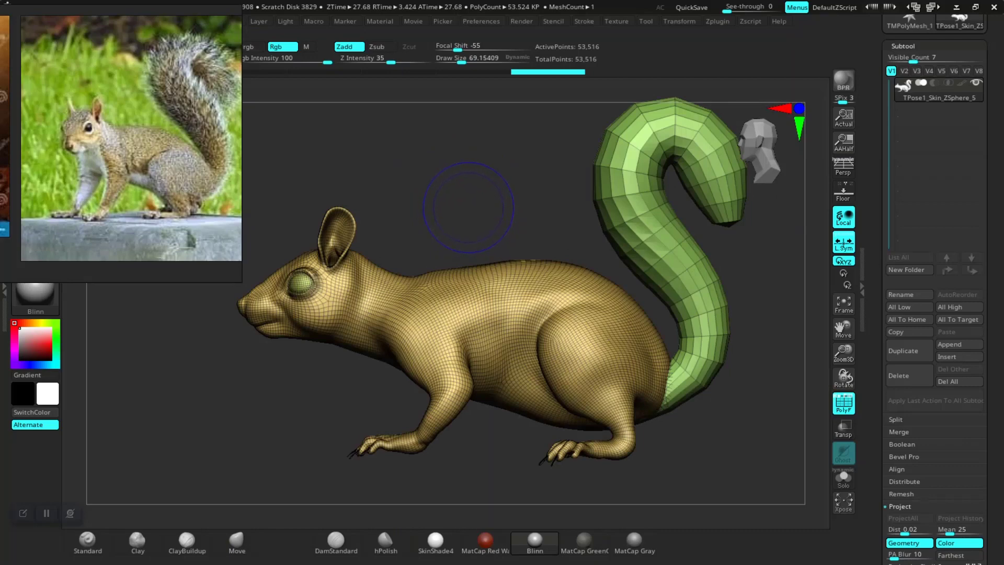
pyautogui.hotkey('shift', 'f')
pyautogui.press('b')
pyautogui.press('m')
pyautogui.press('v')
pyautogui.keyDown('alt'); pyautogui.moveTo(457, 213); pyautogui.dragTo(484, 149); pyautogui.keyUp('alt')
pyautogui.hotkey('shift', 'f')
pyautogui.hotkey('shift', 'f')
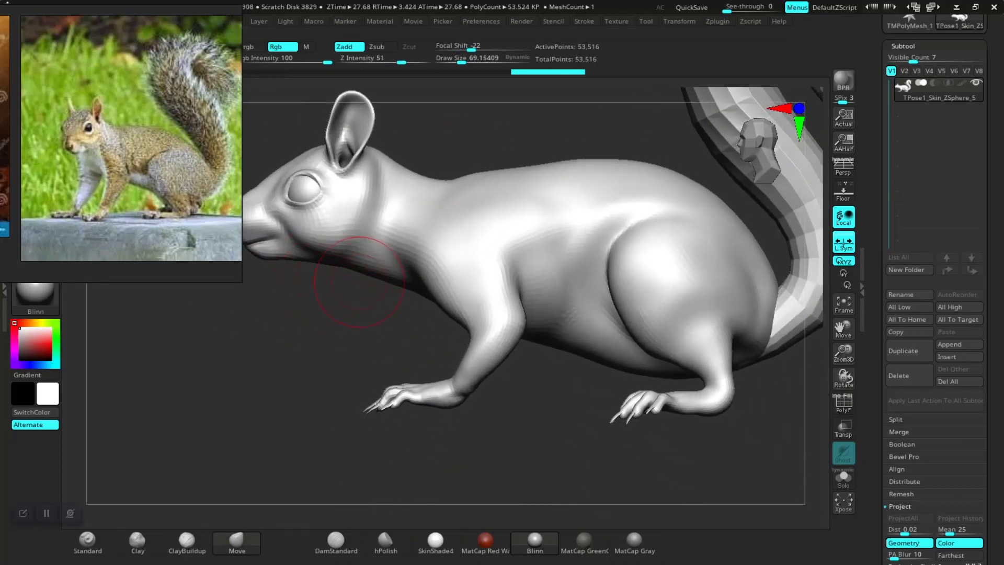
# Step: Reposition the reference photo beside the model and compare the squirrel's head, leg and body pose with the mesh
pyautogui.keyDown('alt'); pyautogui.moveTo(338, 320); pyautogui.dragTo(367, 342); pyautogui.keyUp('alt')
pyautogui.moveTo(214, 220); pyautogui.dragTo(253, 320, button='right')
pyautogui.scroll(4, 138, 204)
pyautogui.moveTo(140, 225); pyautogui.dragTo(115, 163, button='middle')
pyautogui.scroll(-1, 152, 245)
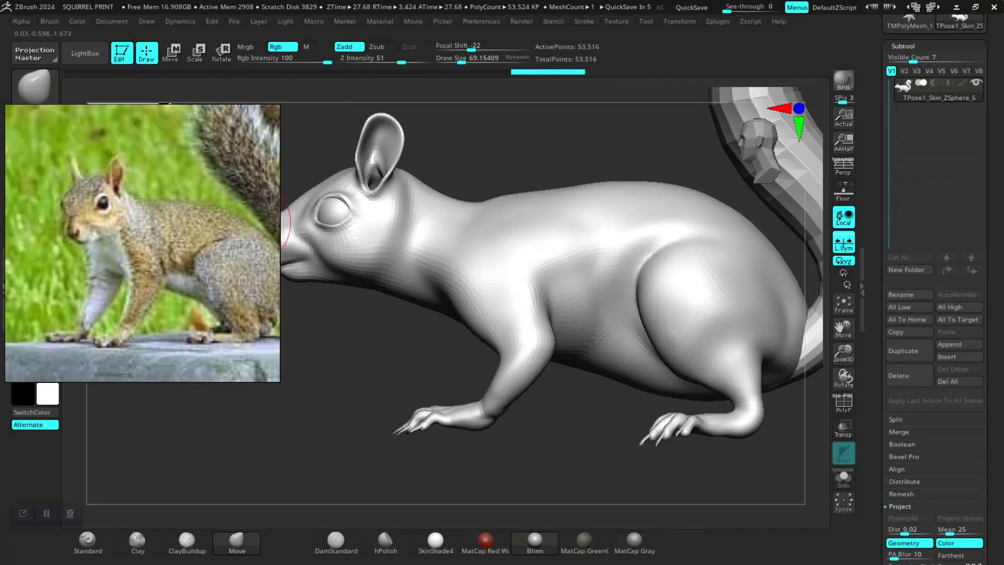
pyautogui.scroll(-3, 142, 243)
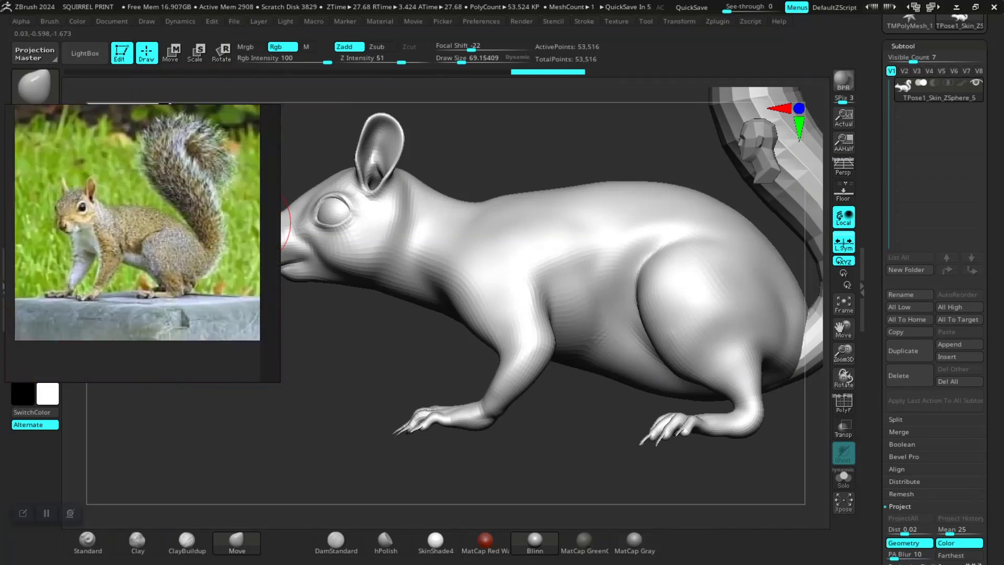
pyautogui.moveTo(142, 230); pyautogui.dragTo(133, 230, button='middle')
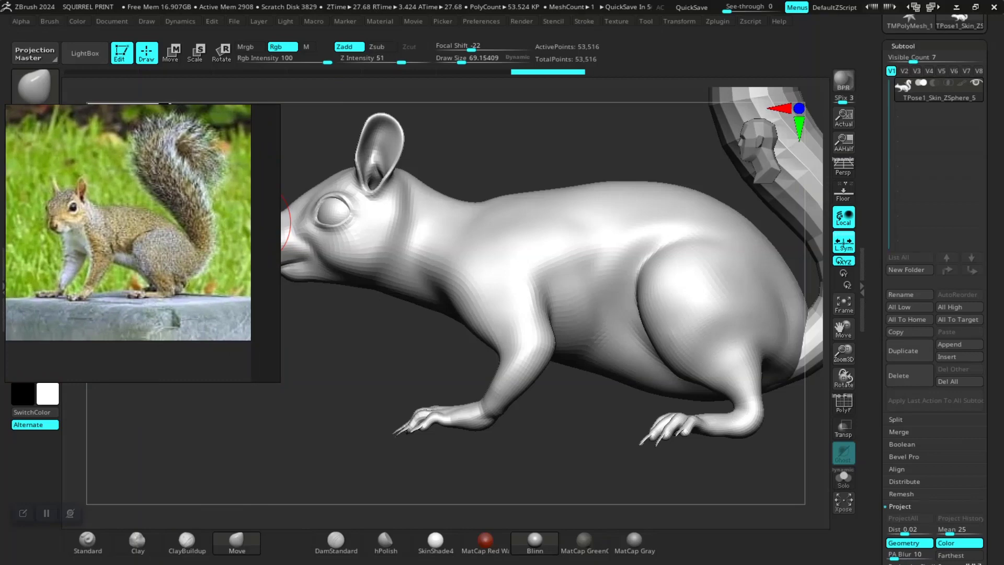
pyautogui.scroll(5, 142, 235)
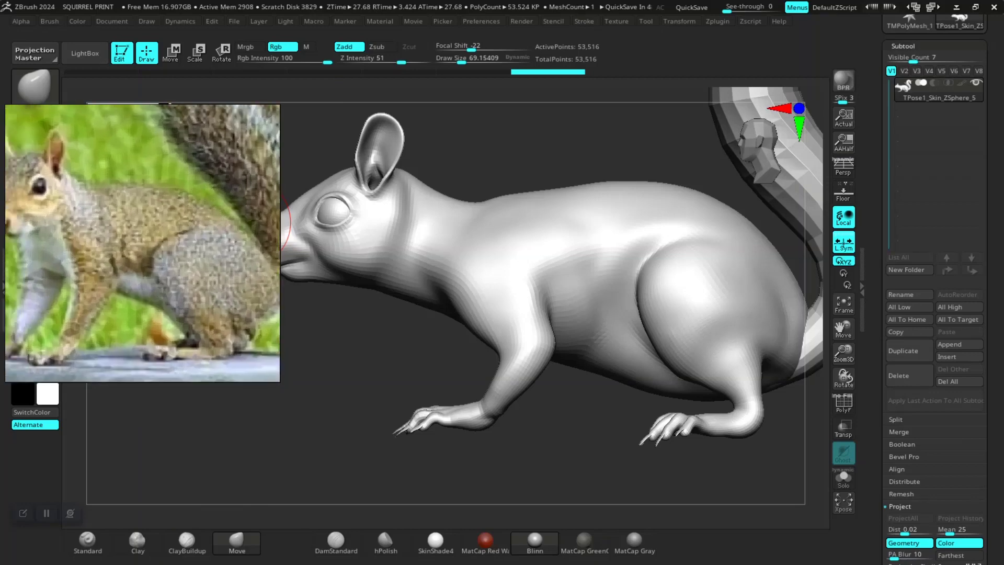
pyautogui.scroll(-1, 142, 243)
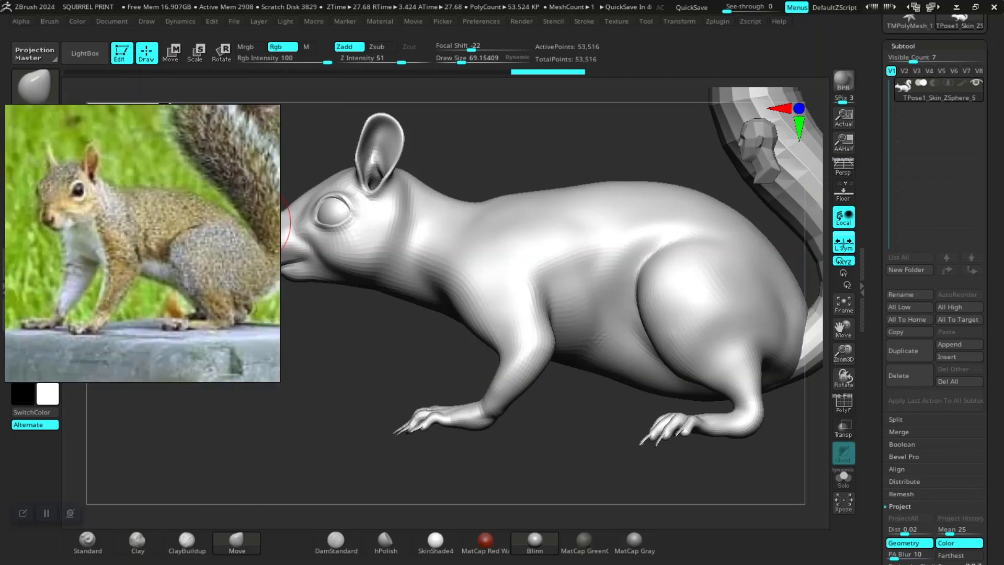
pyautogui.scroll(-2, 143, 243)
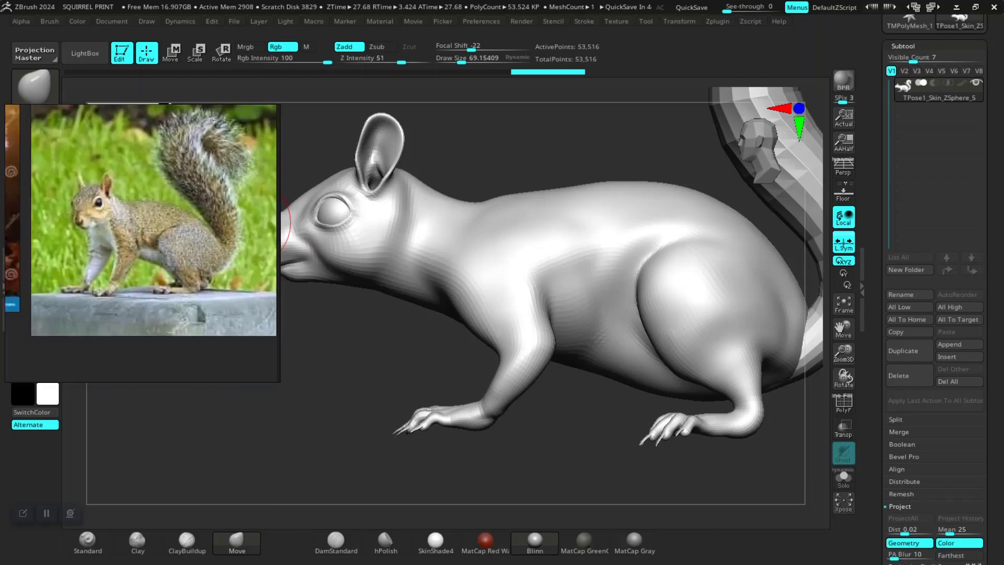
pyautogui.moveTo(387, 359)
pyautogui.mouseDown()
pyautogui.moveTo(442, 360)
pyautogui.moveTo(388, 362)
pyautogui.mouseUp()
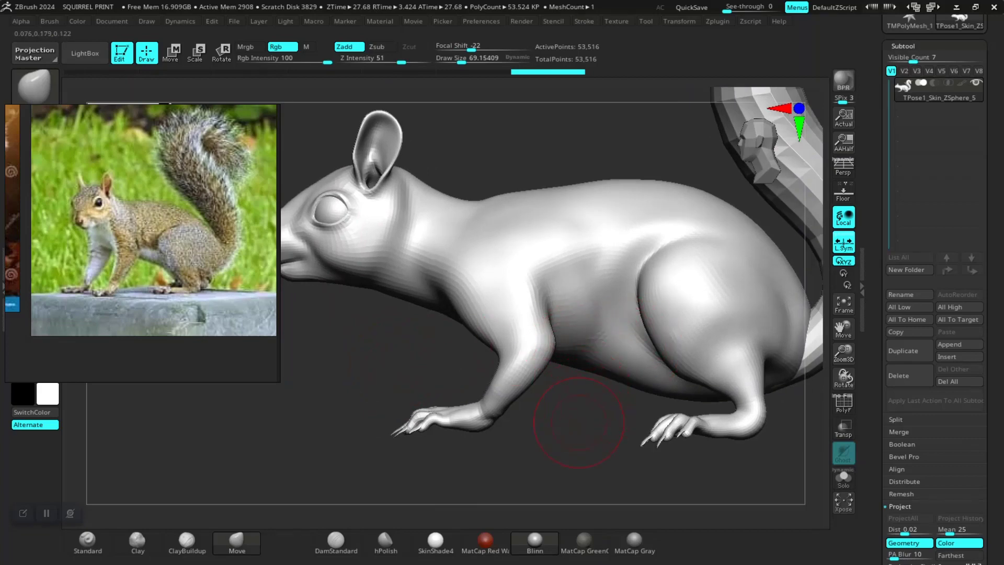
# Step: Reshape the lower hind leg around the shin with the Move brush at a draw size of about 95
pyautogui.moveTo(578, 417)
pyautogui.keyDown('alt'); pyautogui.mouseDown()
pyautogui.moveTo(488, 384)
pyautogui.moveTo(363, 398)
pyautogui.moveTo(502, 441)
pyautogui.moveTo(544, 432)
pyautogui.moveTo(456, 383)
pyautogui.moveTo(561, 456)
pyautogui.moveTo(648, 455)
pyautogui.moveTo(601, 455)
pyautogui.moveTo(523, 418)
pyautogui.moveTo(541, 385)
pyautogui.moveTo(589, 426)
pyautogui.mouseUp(); pyautogui.keyUp('alt')
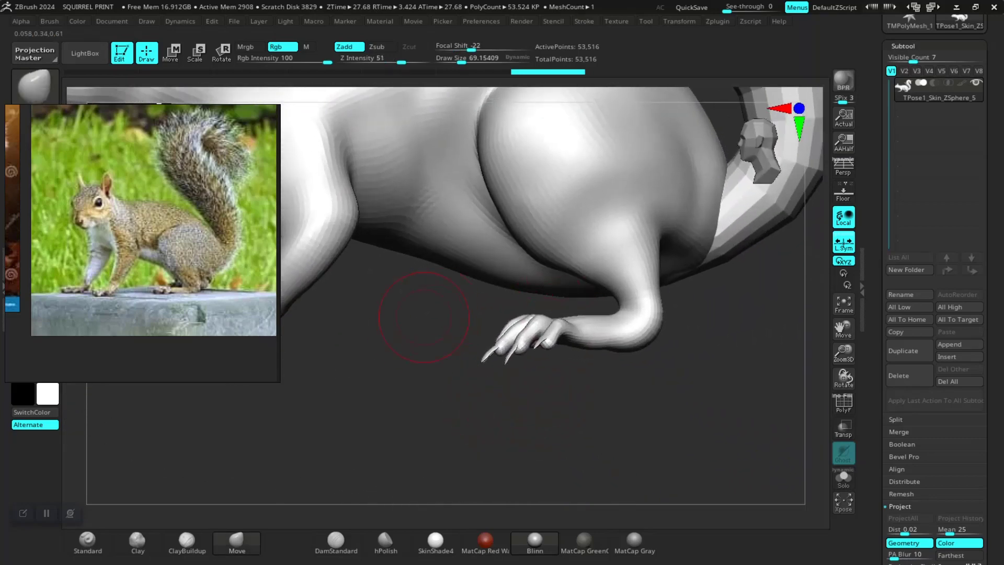
pyautogui.moveTo(452, 353)
pyautogui.keyDown('alt'); pyautogui.mouseDown()
pyautogui.moveTo(461, 388)
pyautogui.moveTo(466, 378)
pyautogui.mouseUp(); pyautogui.keyUp('alt')
pyautogui.press('space')
pyautogui.moveTo(519, 309); pyautogui.dragTo(532, 309)
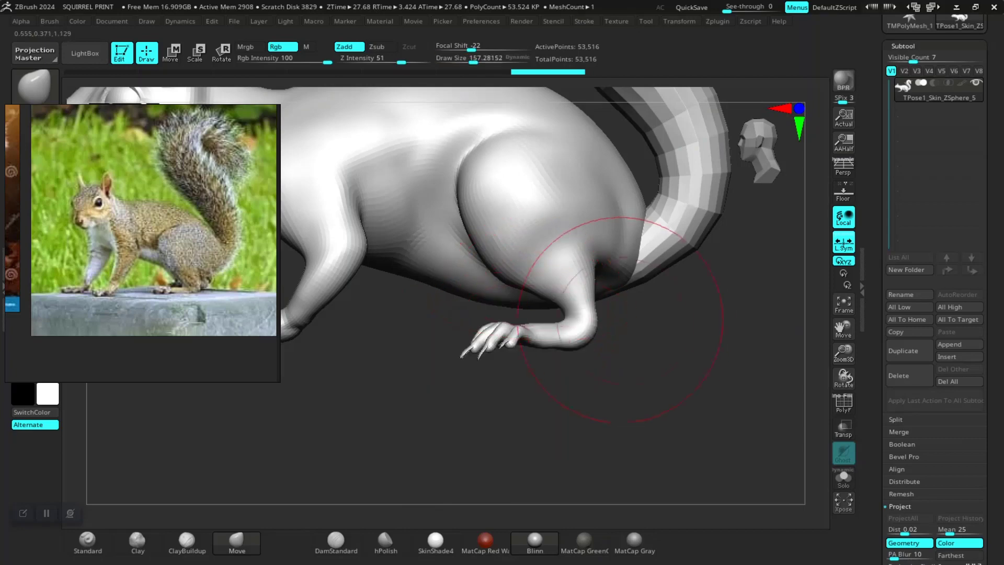
pyautogui.moveTo(619, 322)
pyautogui.mouseDown()
pyautogui.moveTo(624, 348)
pyautogui.moveTo(609, 337)
pyautogui.moveTo(598, 367)
pyautogui.mouseUp()
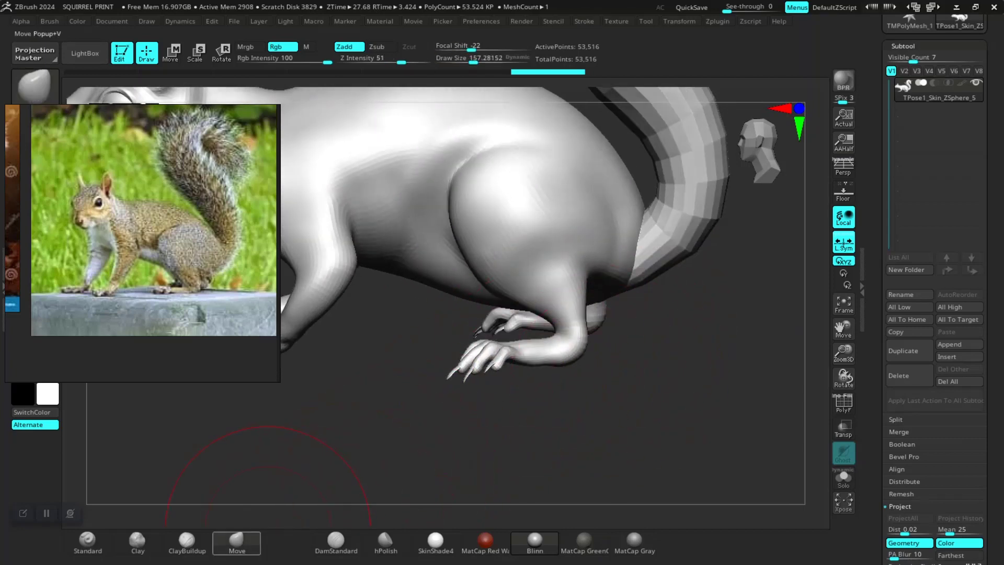
pyautogui.keyDown('shift'); pyautogui.moveTo(634, 372); pyautogui.dragTo(627, 362); pyautogui.keyUp('shift')
pyautogui.press('space')
pyautogui.moveTo(604, 323); pyautogui.dragTo(597, 323)
pyautogui.moveTo(620, 377)
pyautogui.keyDown('alt'); pyautogui.mouseDown()
pyautogui.moveTo(645, 455)
pyautogui.moveTo(591, 444)
pyautogui.mouseUp(); pyautogui.keyUp('alt')
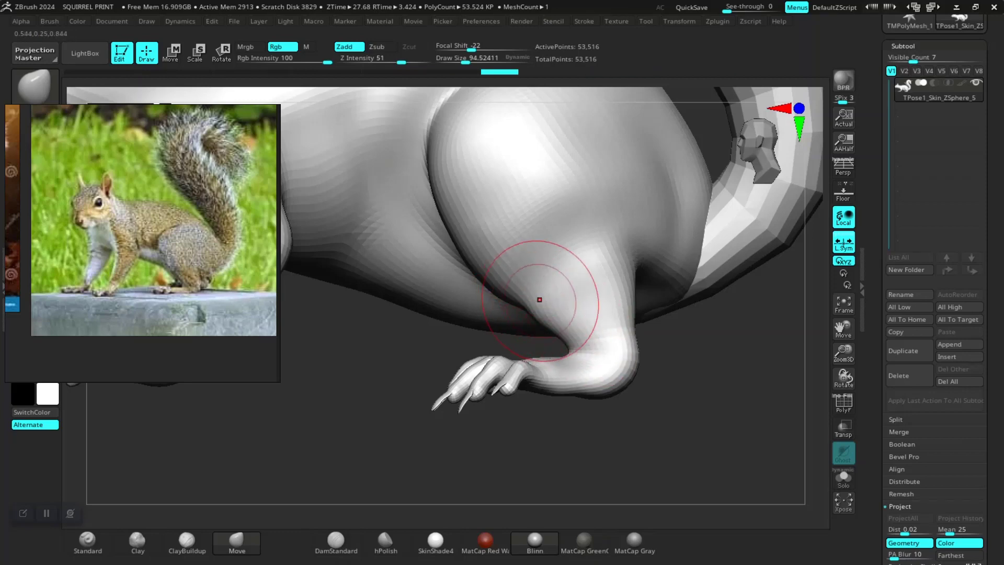
pyautogui.moveTo(695, 347); pyautogui.dragTo(555, 318)
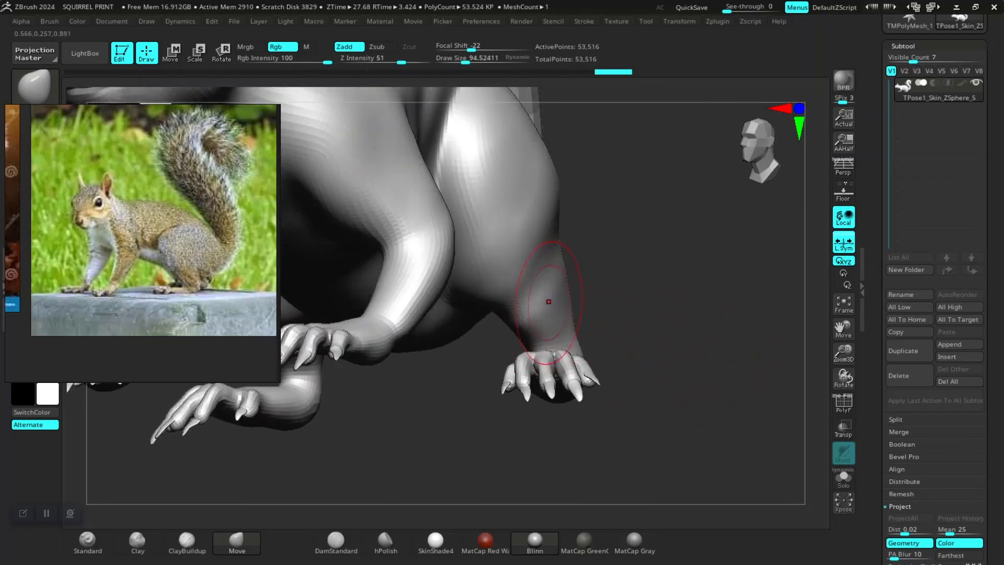
pyautogui.moveTo(590, 282)
pyautogui.mouseDown()
pyautogui.moveTo(630, 301)
pyautogui.moveTo(514, 333)
pyautogui.moveTo(527, 335)
pyautogui.mouseUp()
pyautogui.moveTo(646, 319)
pyautogui.mouseDown()
pyautogui.moveTo(661, 387)
pyautogui.moveTo(590, 361)
pyautogui.moveTo(586, 348)
pyautogui.mouseUp()
pyautogui.moveTo(674, 366)
pyautogui.mouseDown()
pyautogui.moveTo(638, 392)
pyautogui.moveTo(601, 377)
pyautogui.mouseUp()
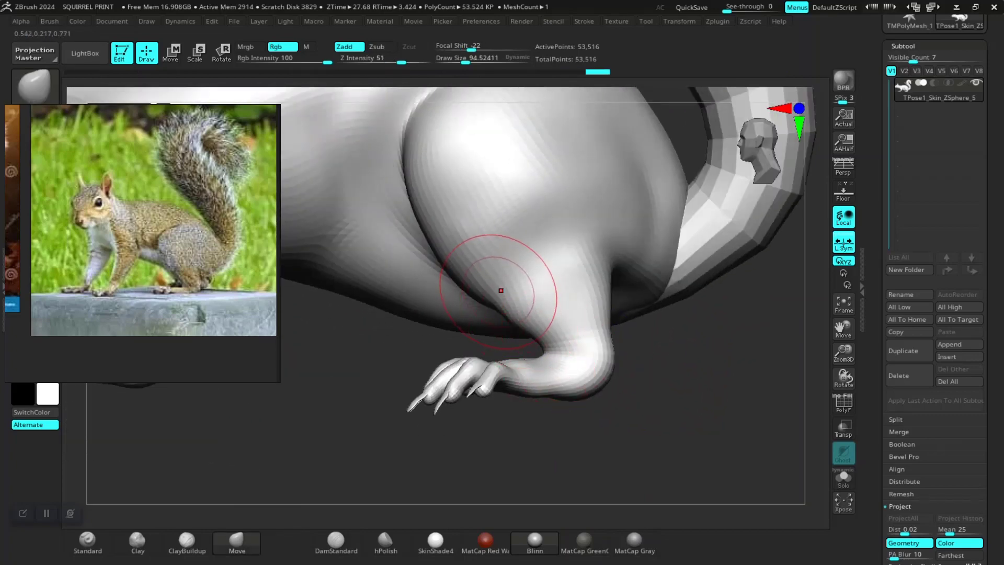
# Step: Enlarge the Move brush to a draw size of about 157 and nudge the hind leg around the heel
pyautogui.press('space')
pyautogui.moveTo(505, 286)
pyautogui.mouseDown()
pyautogui.moveTo(495, 287)
pyautogui.moveTo(515, 308)
pyautogui.mouseUp()
pyautogui.moveTo(548, 353); pyautogui.dragTo(550, 350)
pyautogui.moveTo(620, 410)
pyautogui.keyDown('alt'); pyautogui.mouseDown()
pyautogui.moveTo(502, 438)
pyautogui.moveTo(498, 414)
pyautogui.moveTo(502, 443)
pyautogui.mouseUp(); pyautogui.keyUp('alt')
pyautogui.moveTo(502, 442); pyautogui.dragTo(477, 476)
pyautogui.moveTo(396, 423)
pyautogui.keyDown('alt'); pyautogui.mouseDown()
pyautogui.moveTo(390, 412)
pyautogui.moveTo(400, 409)
pyautogui.moveTo(387, 412)
pyautogui.moveTo(401, 441)
pyautogui.moveTo(379, 426)
pyautogui.mouseUp(); pyautogui.keyUp('alt')
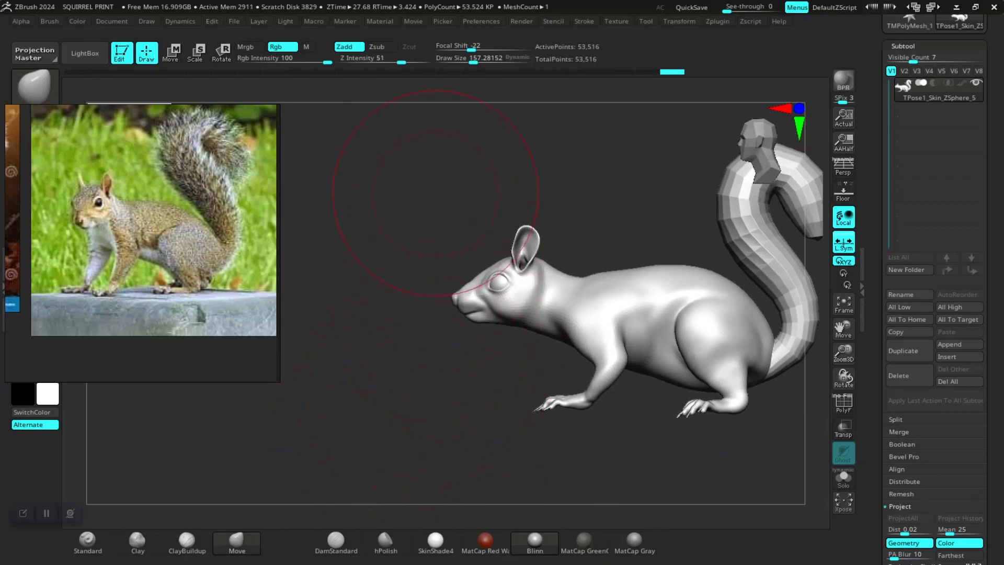
# Step: Move the reference photo clear of the squirrel's head and set MaskLasso as the masking brush
pyautogui.moveTo(435, 169)
pyautogui.keyDown('ctrl'); pyautogui.mouseDown()
pyautogui.moveTo(389, 415)
pyautogui.moveTo(473, 485)
pyautogui.mouseUp(); pyautogui.keyUp('ctrl')
pyautogui.moveTo(256, 292); pyautogui.dragTo(815, 171, button='right')
pyautogui.moveTo(334, 238); pyautogui.dragTo(346, 238)
pyautogui.keyDown('ctrl'); pyautogui.click(35, 92); pyautogui.keyUp('ctrl')
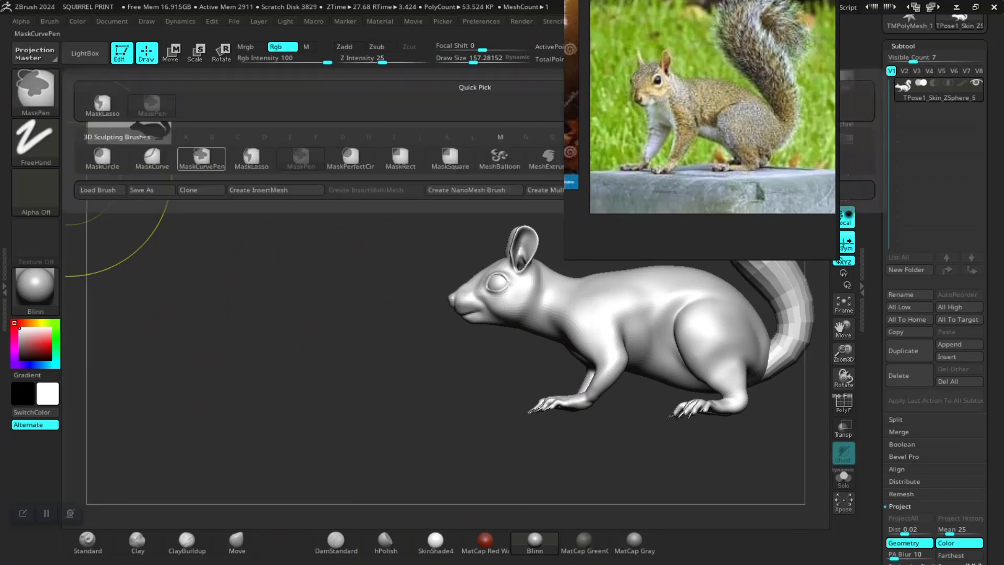
pyautogui.keyDown('ctrl'); pyautogui.click(251, 159); pyautogui.keyUp('ctrl')
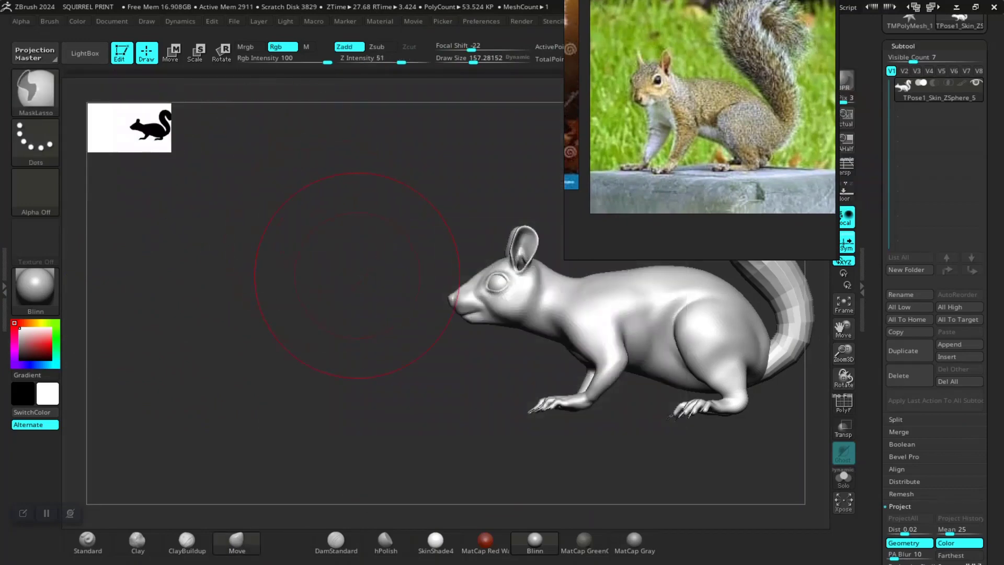
# Step: Lasso a mask around the squirrel's head, trying it with the body protected and with the head protected
pyautogui.keyDown('alt'); pyautogui.moveTo(370, 287); pyautogui.dragTo(261, 294); pyautogui.keyUp('alt')
pyautogui.keyDown('alt'); pyautogui.moveTo(343, 278); pyautogui.dragTo(293, 289); pyautogui.keyUp('alt')
pyautogui.moveTo(194, 295)
pyautogui.keyDown('alt'); pyautogui.mouseDown()
pyautogui.moveTo(227, 287)
pyautogui.moveTo(201, 308)
pyautogui.moveTo(216, 340)
pyautogui.moveTo(225, 329)
pyautogui.mouseUp(); pyautogui.keyUp('alt')
pyautogui.moveTo(271, 159)
pyautogui.keyDown('ctrl'); pyautogui.mouseDown()
pyautogui.moveTo(232, 179)
pyautogui.moveTo(286, 377)
pyautogui.moveTo(368, 328)
pyautogui.moveTo(291, 303)
pyautogui.mouseUp(); pyautogui.keyUp('ctrl')
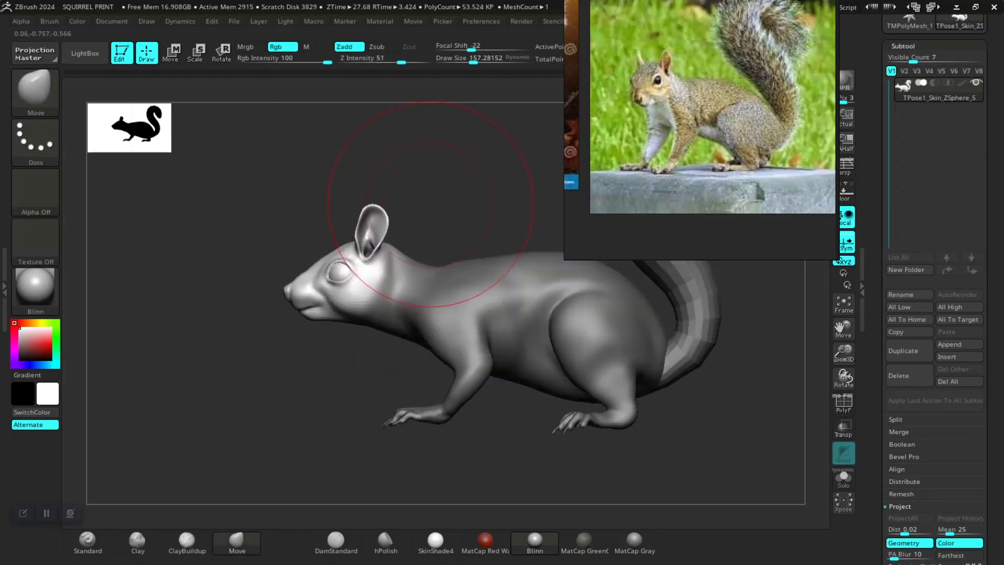
pyautogui.moveTo(285, 127)
pyautogui.keyDown('ctrl'); pyautogui.mouseDown()
pyautogui.moveTo(280, 370)
pyautogui.moveTo(387, 340)
pyautogui.mouseUp(); pyautogui.keyUp('ctrl')
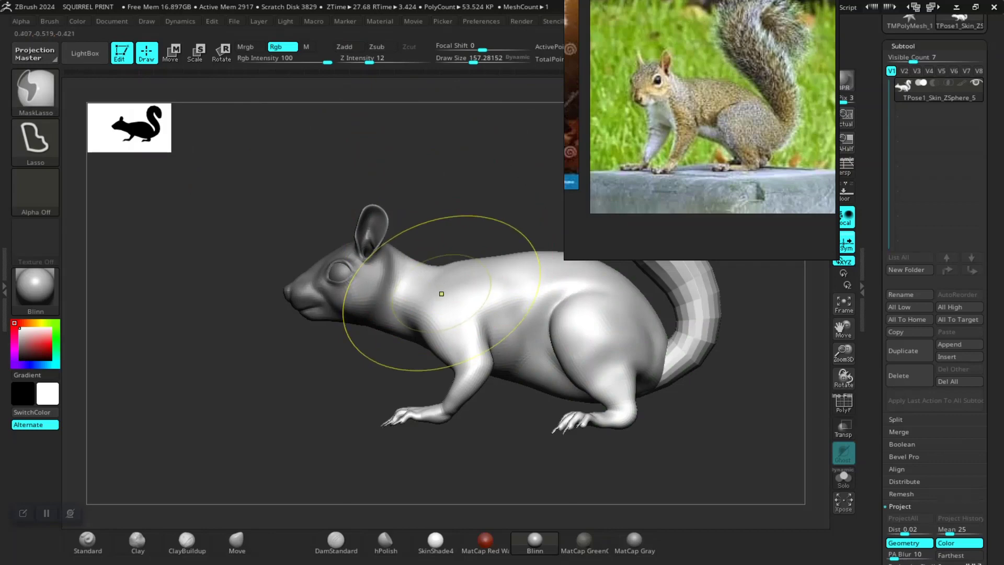
# Step: Try the Scale gizmo on the unmasked head, view it from the front and side, and return to Draw mode
pyautogui.press('e')
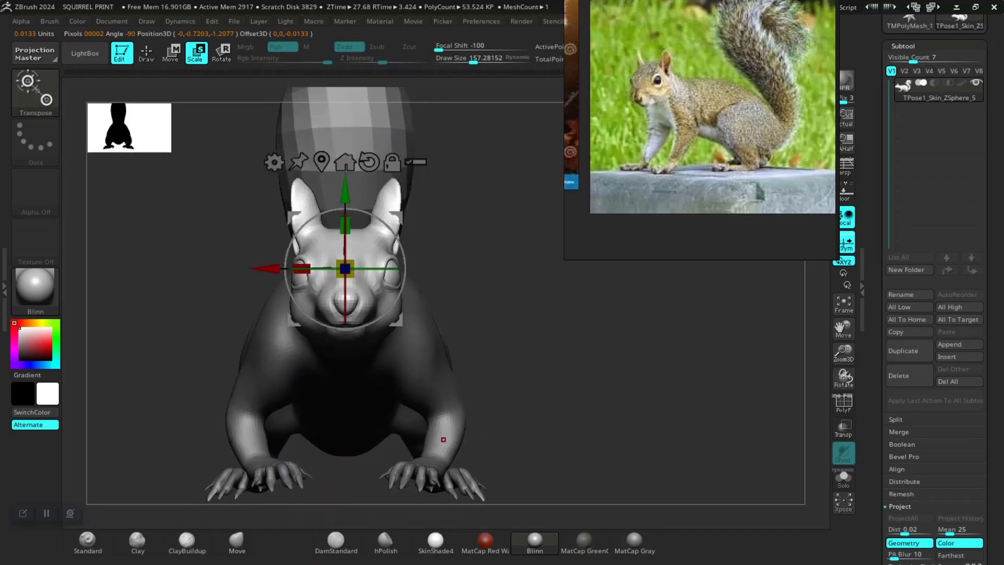
pyautogui.moveTo(470, 438); pyautogui.dragTo(800, 356)
pyautogui.moveTo(732, 366)
pyautogui.mouseDown()
pyautogui.moveTo(402, 366)
pyautogui.moveTo(424, 387)
pyautogui.mouseUp()
pyautogui.press('q')
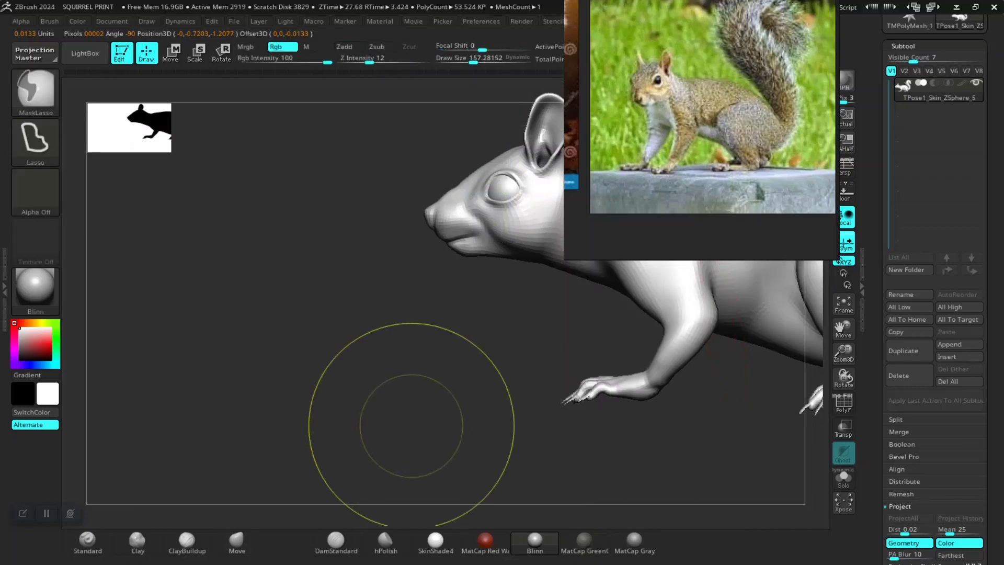
# Step: Mask the squirrel's head and ears up to the neck again with MaskLasso
pyautogui.press('f')
pyautogui.keyDown('alt'); pyautogui.moveTo(410, 448); pyautogui.dragTo(365, 439); pyautogui.keyUp('alt')
pyautogui.press('ctrl')
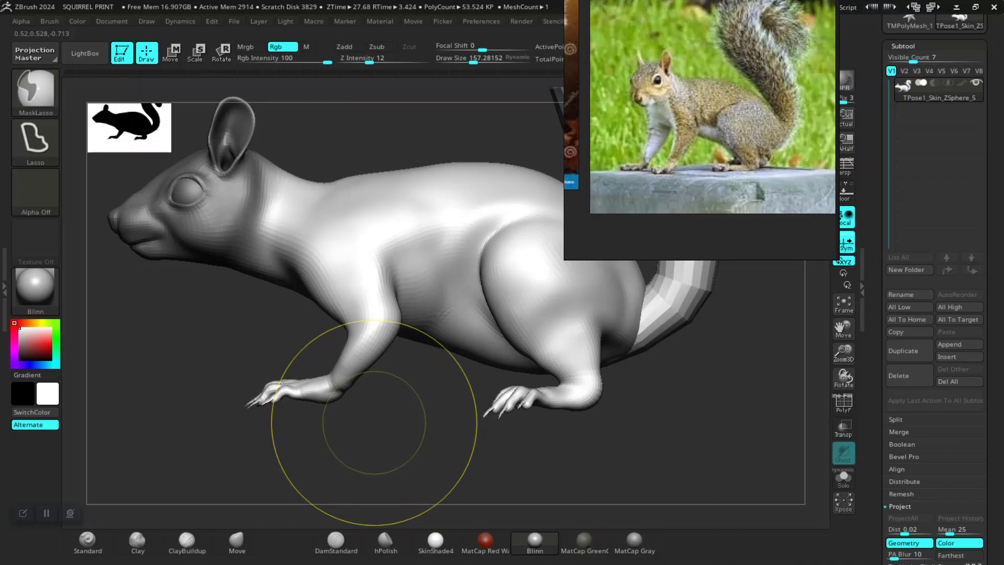
# Step: Step back through the undo history to discard the head mask and return to the unmasked squirrel
pyautogui.keyDown('ctrl'); pyautogui.click(374, 422); pyautogui.keyUp('ctrl')
pyautogui.keyDown('ctrl'); pyautogui.click(375, 421); pyautogui.keyUp('ctrl')
pyautogui.keyDown('ctrl'); pyautogui.click(375, 421); pyautogui.keyUp('ctrl')
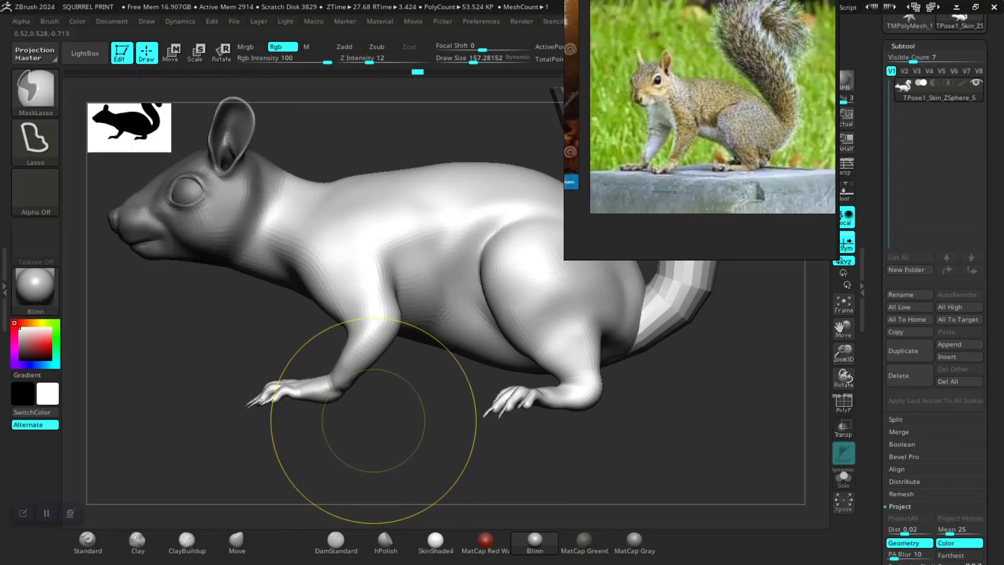
pyautogui.keyDown('ctrl'); pyautogui.moveTo(373, 421); pyautogui.dragTo(372, 421); pyautogui.keyUp('ctrl')
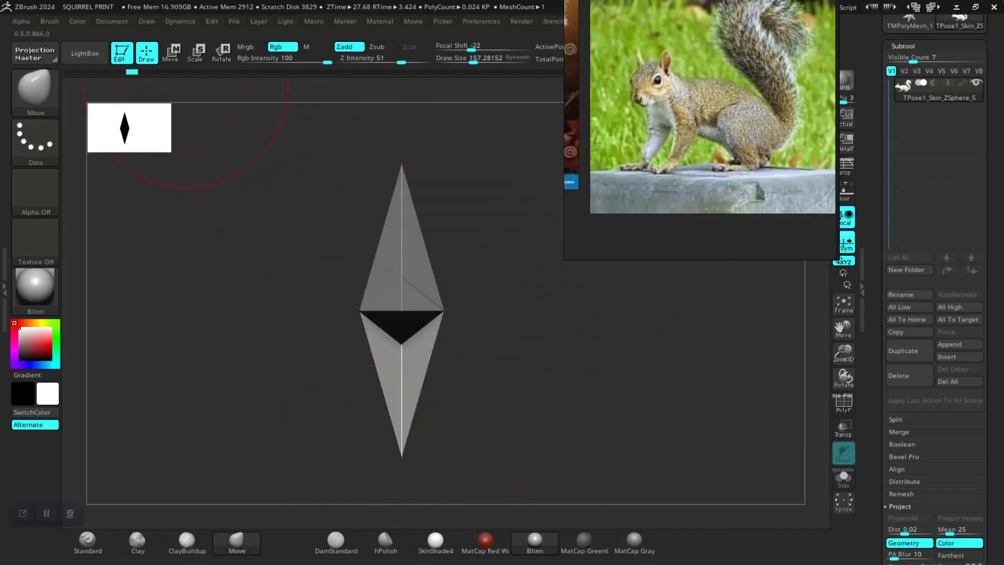
pyautogui.click(145, 72)
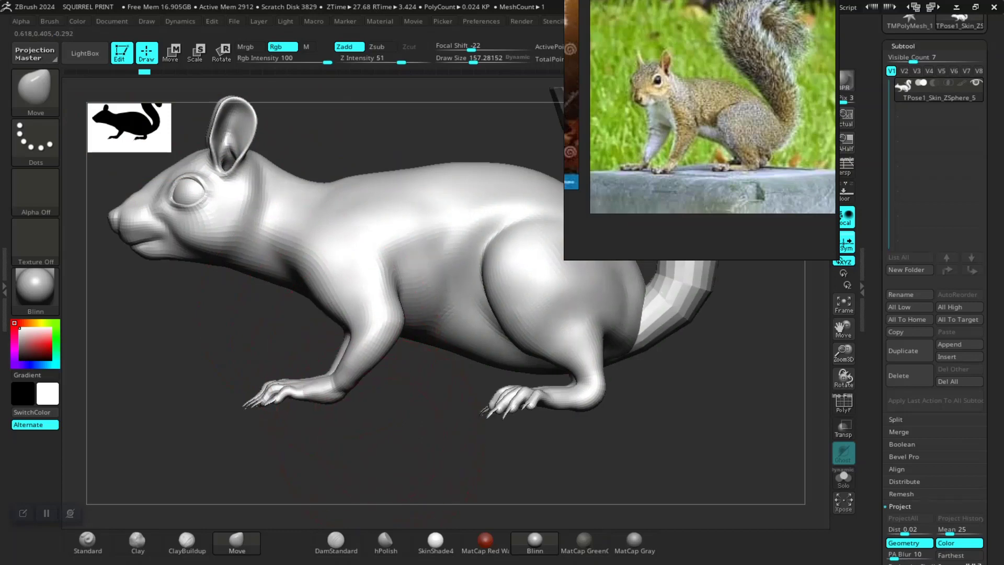
# Step: Adjust the squirrel's hind ankle with the Move brush at a draw size of about 109
pyautogui.moveTo(141, 329); pyautogui.dragTo(291, 300)
pyautogui.moveTo(523, 340); pyautogui.dragTo(429, 338)
pyautogui.moveTo(522, 361); pyautogui.dragTo(445, 425)
pyautogui.keyDown('alt'); pyautogui.moveTo(605, 466); pyautogui.dragTo(433, 359); pyautogui.keyUp('alt')
pyautogui.press('space')
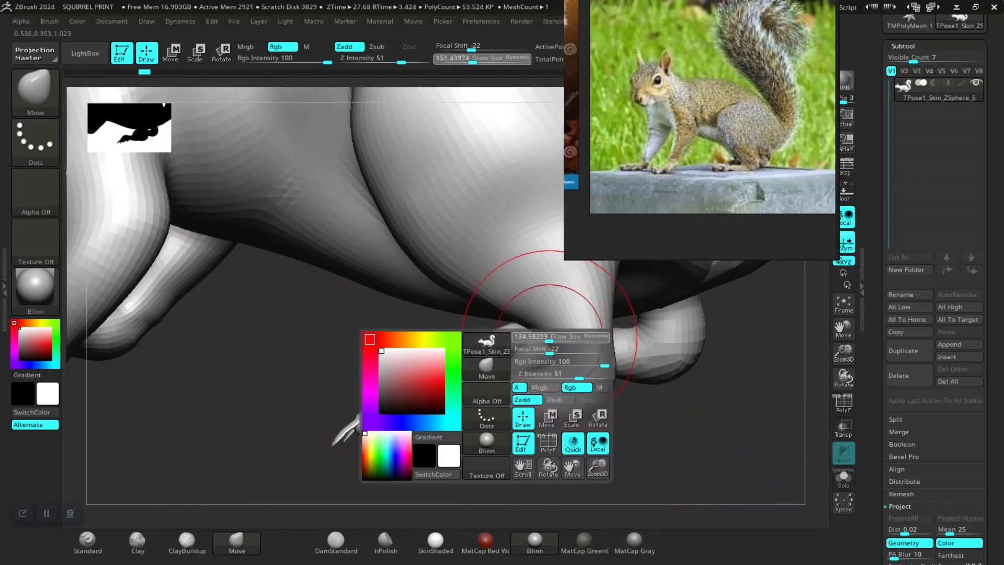
pyautogui.moveTo(546, 338); pyautogui.dragTo(538, 351)
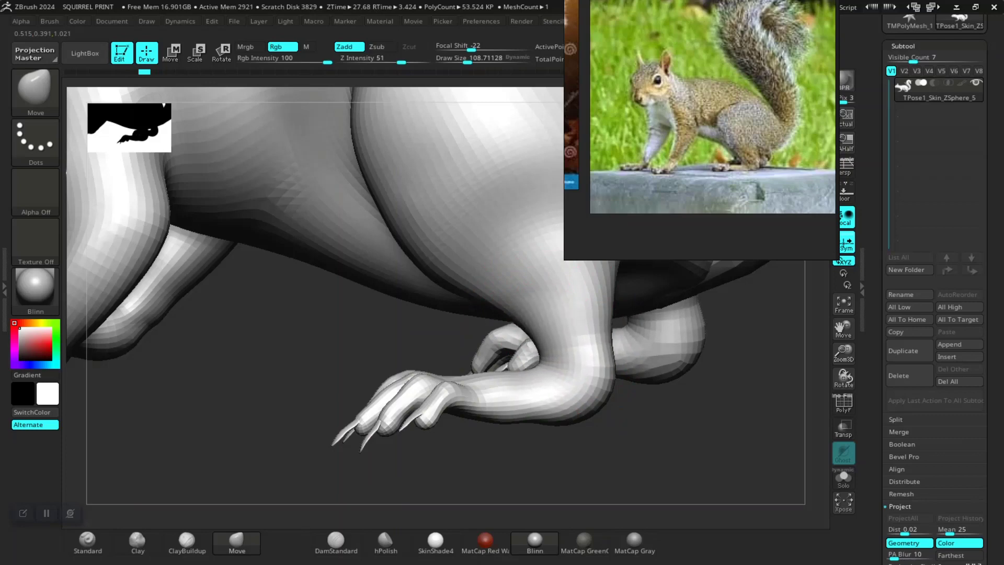
pyautogui.click(526, 353)
pyautogui.click(535, 390)
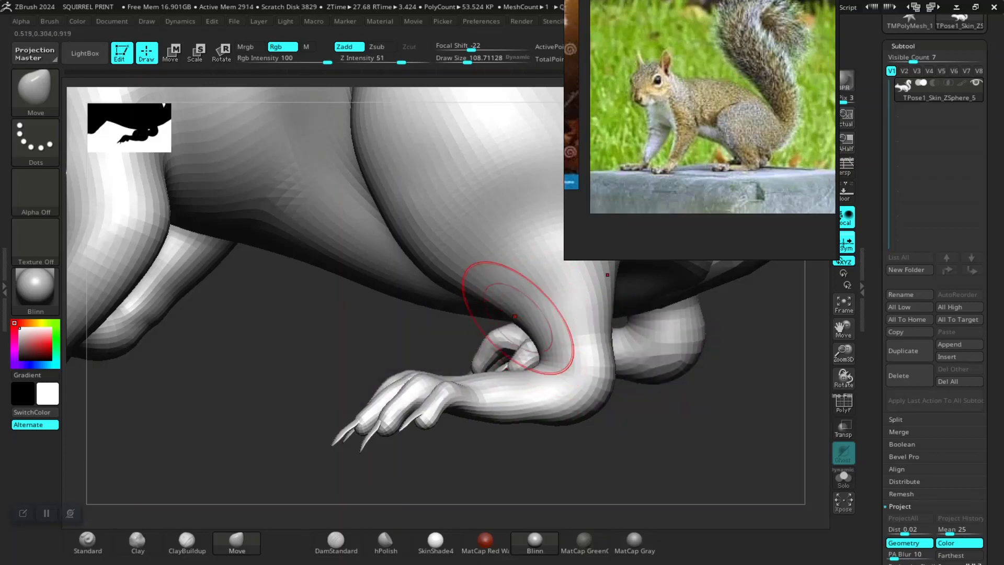
# Step: Shape the bend between the lower hind leg and foot using the Move brush at a draw size of about 169
pyautogui.press('space')
pyautogui.moveTo(517, 318); pyautogui.dragTo(535, 318)
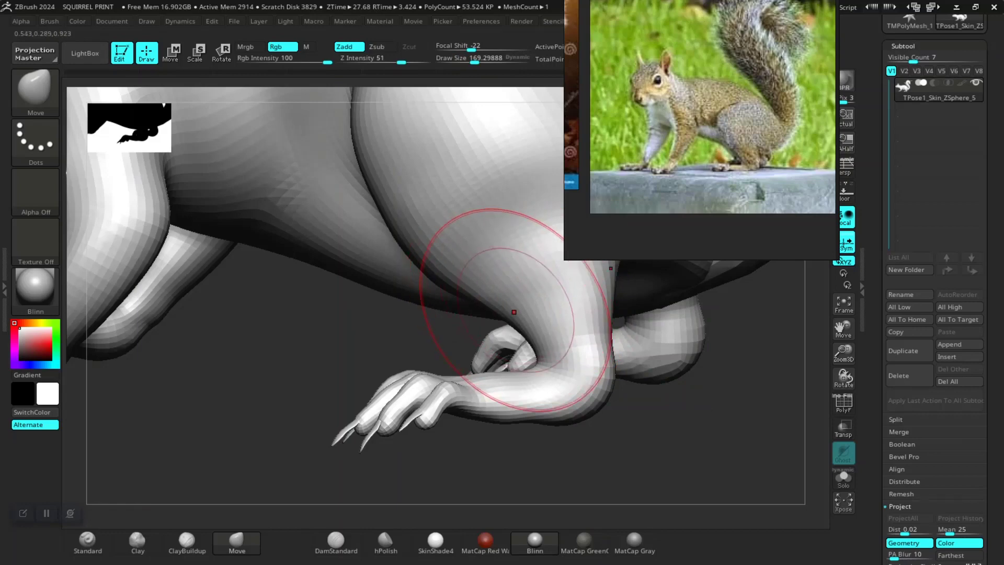
pyautogui.keyDown('alt'); pyautogui.moveTo(554, 460); pyautogui.dragTo(559, 403); pyautogui.keyUp('alt')
pyautogui.keyDown('shift'); pyautogui.moveTo(559, 403); pyautogui.dragTo(531, 416); pyautogui.keyUp('shift')
pyautogui.press('space')
pyautogui.moveTo(475, 339); pyautogui.dragTo(538, 308)
pyautogui.moveTo(538, 308)
pyautogui.mouseDown(button='right')
pyautogui.moveTo(430, 359)
pyautogui.moveTo(460, 342)
pyautogui.moveTo(528, 335)
pyautogui.moveTo(489, 349)
pyautogui.moveTo(513, 357)
pyautogui.mouseUp(button='right')
# Step: Refine the heel and sole of the hind foot with the Move brush at a draw size of about 104
pyautogui.press('space')
pyautogui.moveTo(500, 319); pyautogui.dragTo(495, 320)
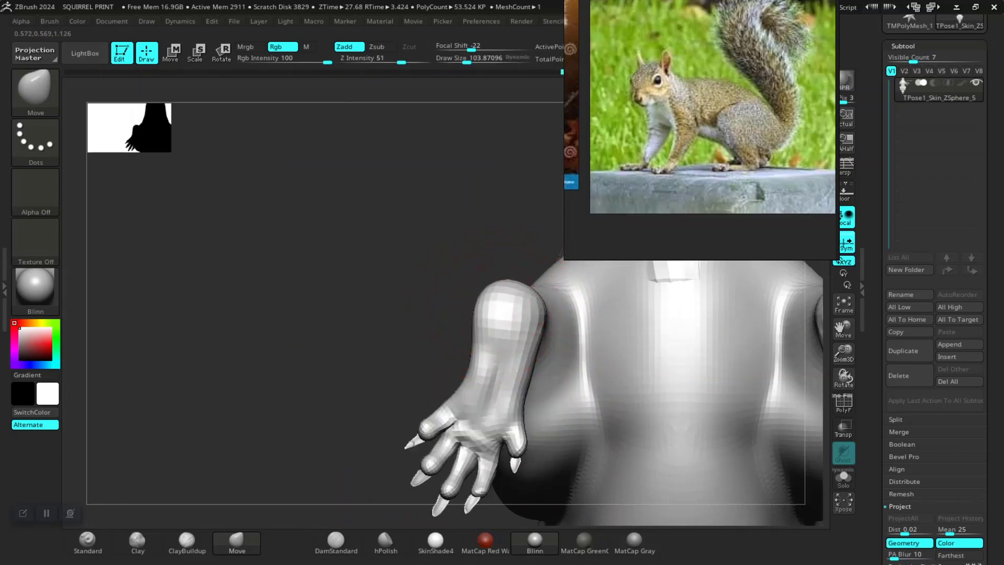
pyautogui.moveTo(407, 340)
pyautogui.mouseDown(button='right')
pyautogui.moveTo(552, 341)
pyautogui.moveTo(528, 376)
pyautogui.moveTo(460, 183)
pyautogui.mouseUp(button='right')
pyautogui.moveTo(489, 399); pyautogui.dragTo(585, 403, button='right')
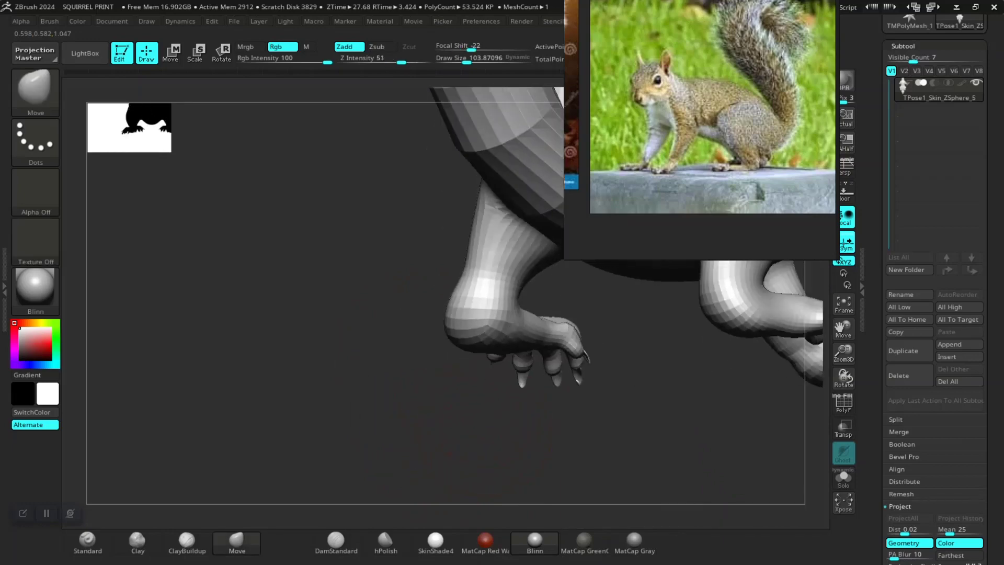
pyautogui.moveTo(434, 397); pyautogui.dragTo(439, 341, button='right')
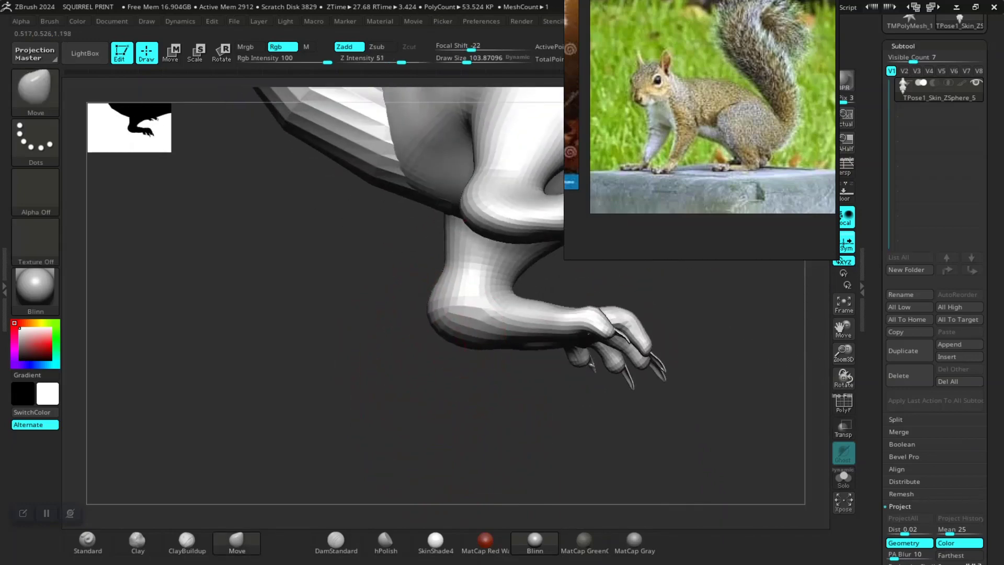
pyautogui.moveTo(643, 361); pyautogui.dragTo(492, 325, button='right')
pyautogui.keyDown('ctrl'); pyautogui.moveTo(554, 381); pyautogui.dragTo(460, 400, button='right'); pyautogui.keyUp('ctrl')
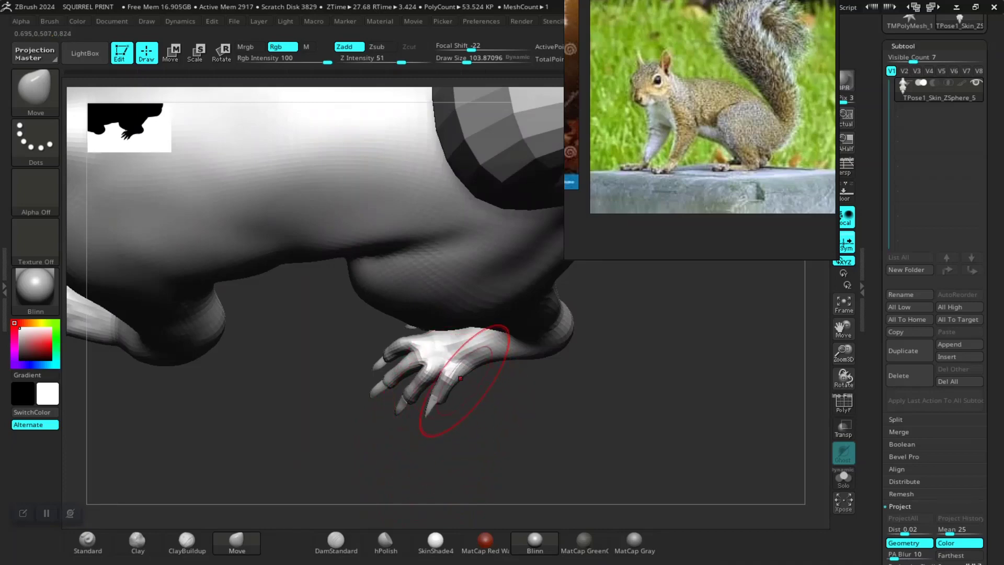
# Step: Reposition the hind foot's toes with the Move brush at a draw size of about 65
pyautogui.press('space')
pyautogui.moveTo(496, 358)
pyautogui.mouseDown(button='right')
pyautogui.moveTo(507, 403)
pyautogui.moveTo(476, 365)
pyautogui.moveTo(523, 361)
pyautogui.moveTo(540, 413)
pyautogui.moveTo(504, 444)
pyautogui.moveTo(485, 402)
pyautogui.moveTo(511, 419)
pyautogui.moveTo(471, 433)
pyautogui.moveTo(395, 393)
pyautogui.moveTo(370, 414)
pyautogui.moveTo(387, 434)
pyautogui.moveTo(400, 429)
pyautogui.moveTo(334, 432)
pyautogui.moveTo(366, 431)
pyautogui.moveTo(308, 413)
pyautogui.moveTo(363, 437)
pyautogui.moveTo(370, 426)
pyautogui.moveTo(329, 435)
pyautogui.moveTo(363, 475)
pyautogui.moveTo(345, 452)
pyautogui.moveTo(335, 393)
pyautogui.moveTo(311, 345)
pyautogui.moveTo(270, 327)
pyautogui.moveTo(507, 330)
pyautogui.moveTo(484, 294)
pyautogui.moveTo(479, 257)
pyautogui.moveTo(489, 275)
pyautogui.moveTo(478, 340)
pyautogui.moveTo(502, 376)
pyautogui.moveTo(555, 347)
pyautogui.moveTo(472, 384)
pyautogui.mouseUp(button='right')
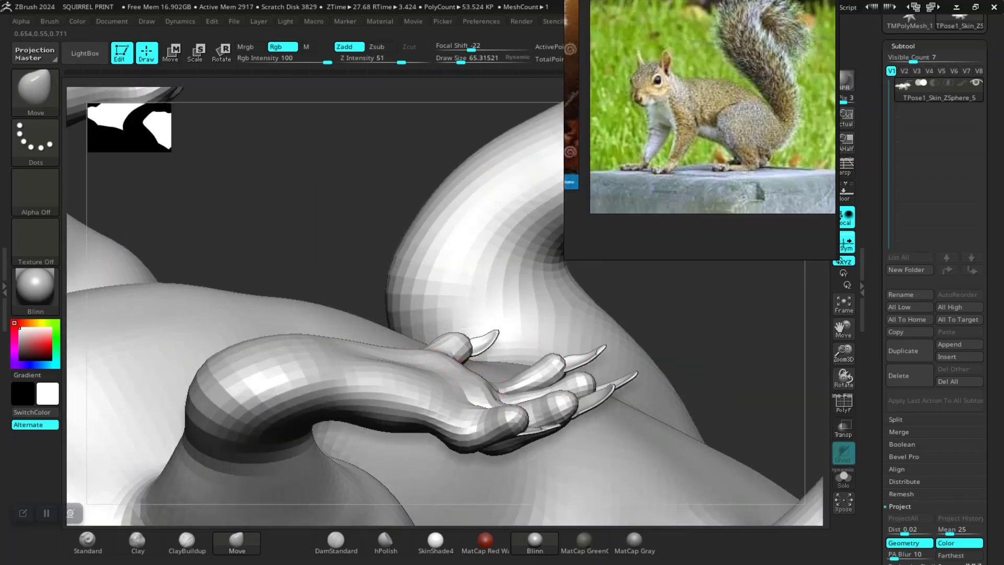
pyautogui.moveTo(504, 386)
pyautogui.keyDown('ctrl'); pyautogui.mouseDown(button='right')
pyautogui.moveTo(447, 213)
pyautogui.moveTo(397, 434)
pyautogui.moveTo(334, 455)
pyautogui.moveTo(496, 373)
pyautogui.mouseUp(button='right'); pyautogui.keyUp('ctrl')
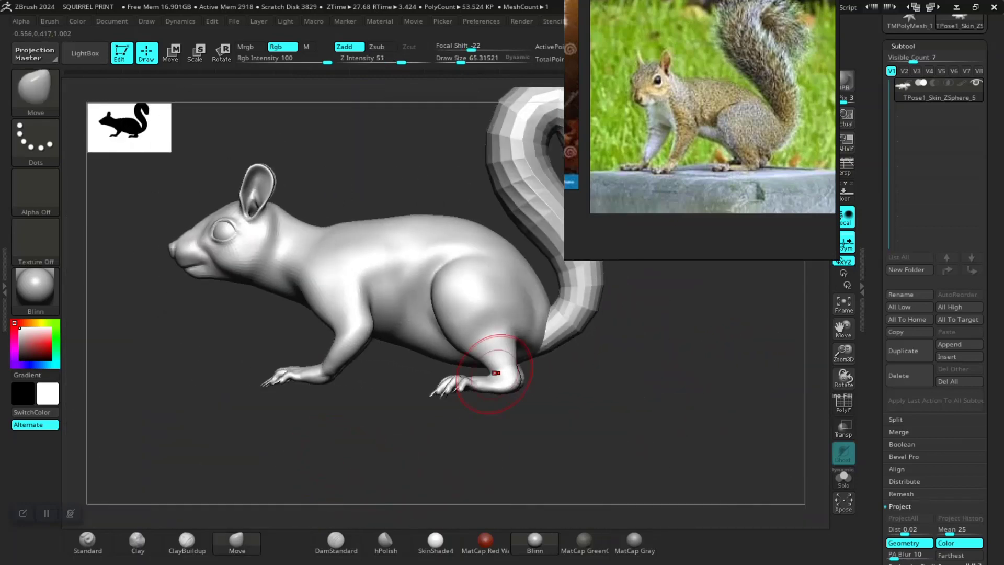
pyautogui.moveTo(505, 418); pyautogui.dragTo(508, 408, button='right')
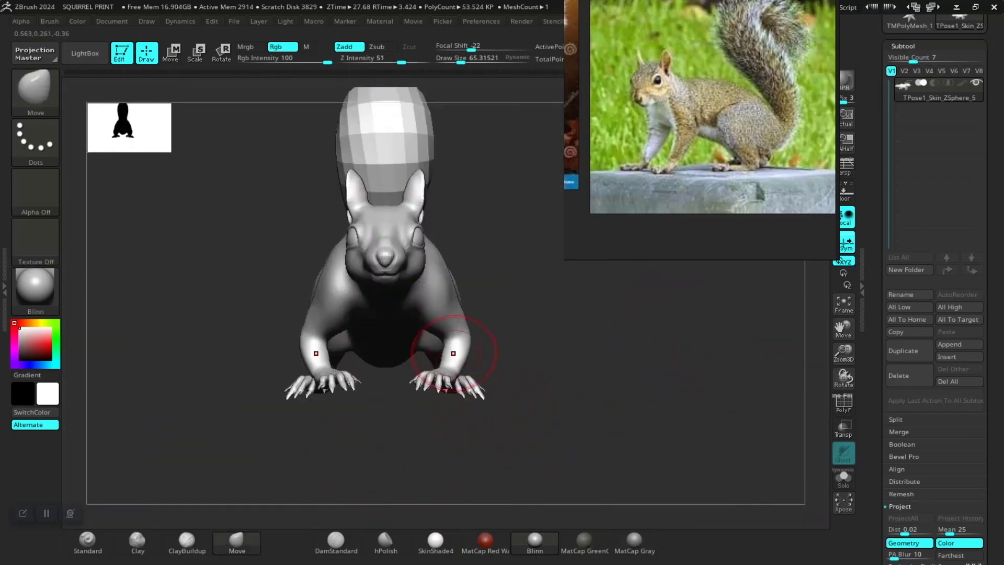
pyautogui.keyDown('ctrl'); pyautogui.moveTo(453, 353); pyautogui.dragTo(538, 412, button='right'); pyautogui.keyUp('ctrl')
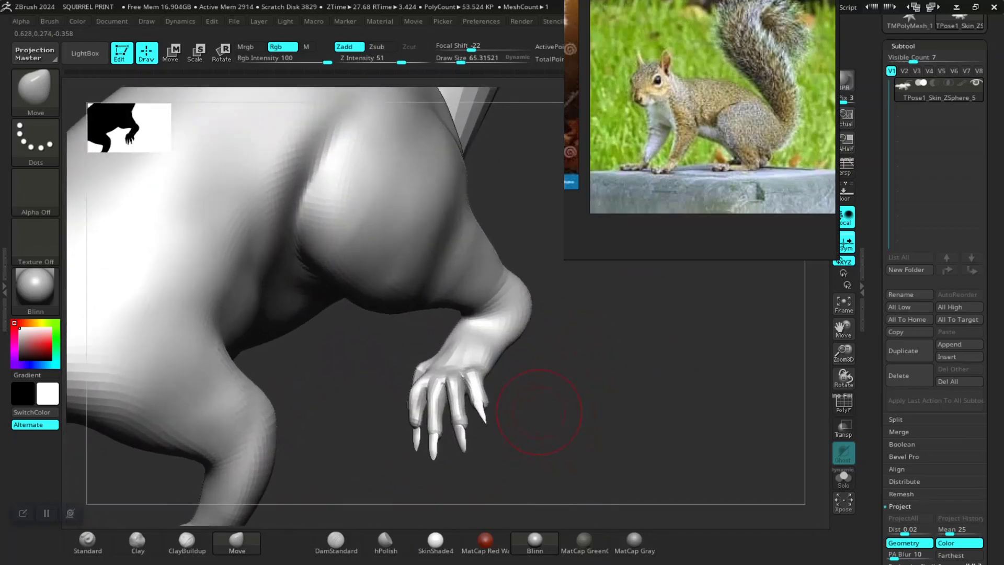
pyautogui.moveTo(601, 425)
pyautogui.mouseDown(button='right')
pyautogui.moveTo(455, 382)
pyautogui.moveTo(444, 361)
pyautogui.moveTo(609, 429)
pyautogui.moveTo(449, 391)
pyautogui.mouseUp(button='right')
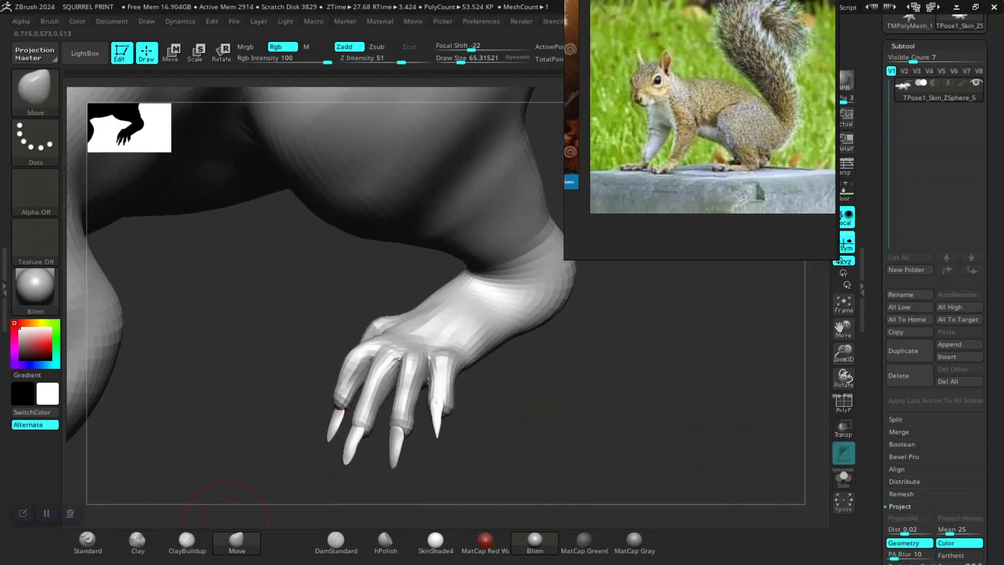
# Step: Build up the upper surface of the hind foot with ClayBuildup and smooth the strokes
pyautogui.click(186, 541)
pyautogui.moveTo(336, 481); pyautogui.dragTo(511, 387, button='right')
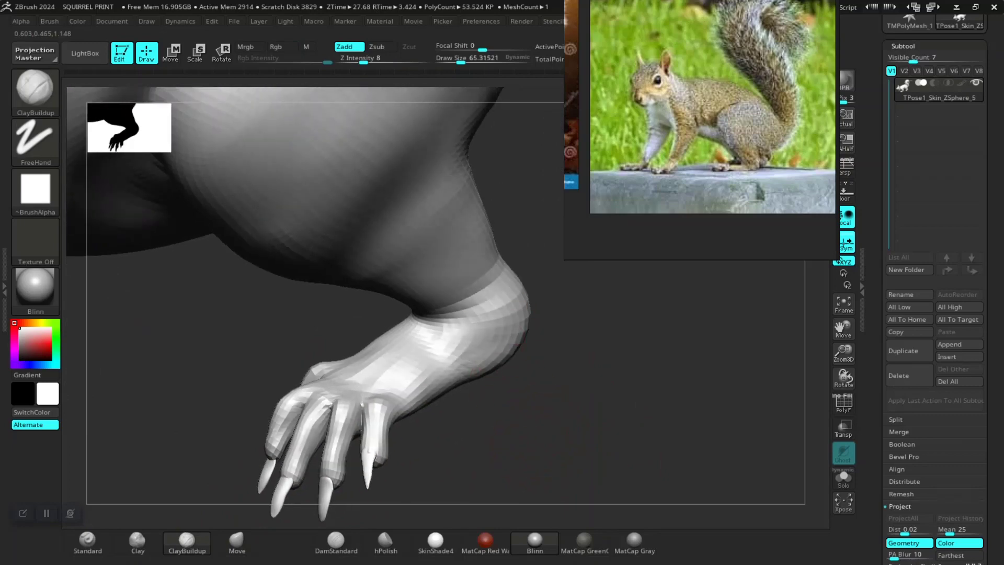
pyautogui.press('shift')
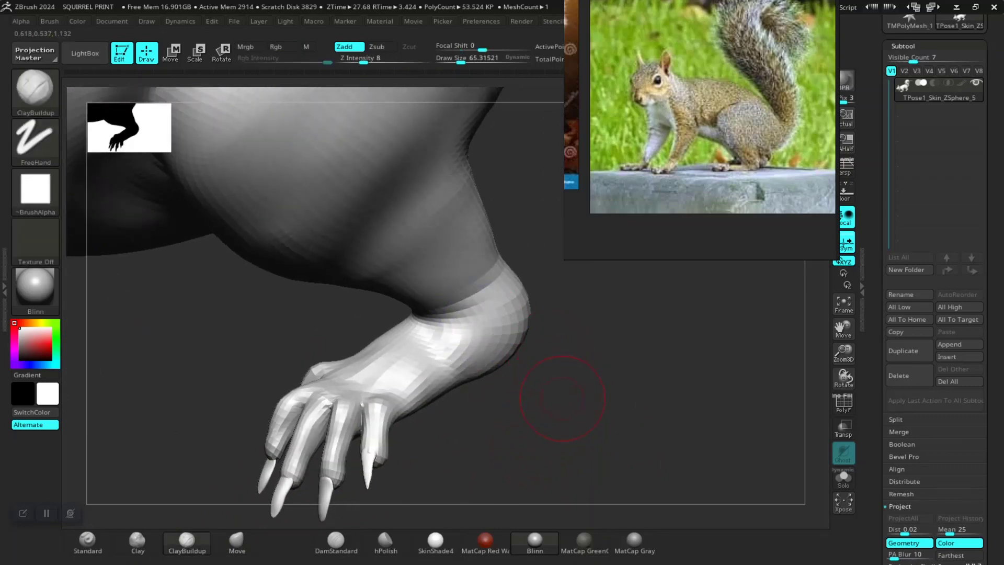
pyautogui.moveTo(560, 392)
pyautogui.keyDown('ctrl'); pyautogui.mouseDown(button='right')
pyautogui.moveTo(567, 361)
pyautogui.moveTo(545, 358)
pyautogui.moveTo(543, 428)
pyautogui.mouseUp(button='right'); pyautogui.keyUp('ctrl')
pyautogui.moveTo(543, 429)
pyautogui.mouseDown(button='right')
pyautogui.moveTo(515, 410)
pyautogui.moveTo(556, 406)
pyautogui.moveTo(560, 428)
pyautogui.moveTo(580, 410)
pyautogui.mouseUp(button='right')
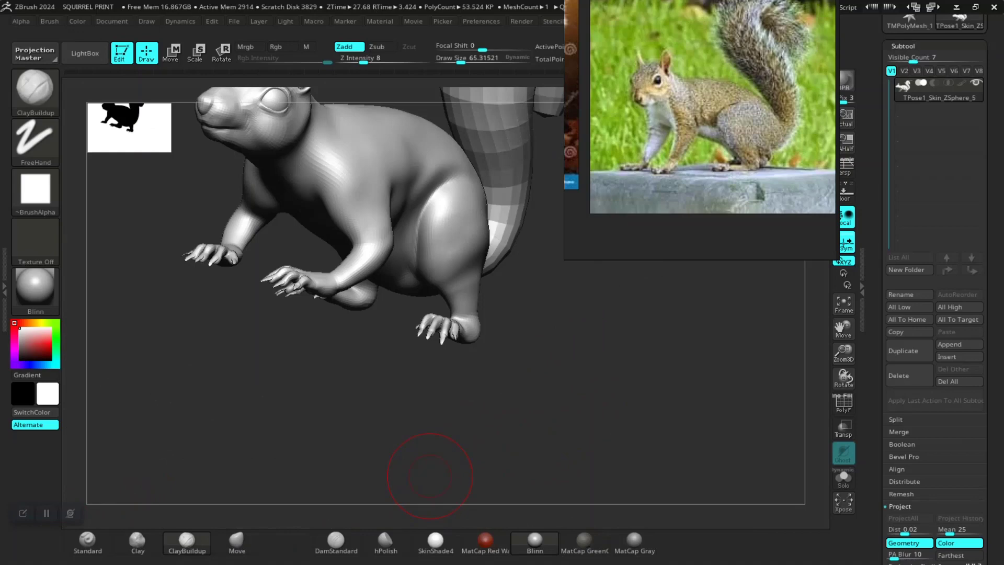
pyautogui.moveTo(528, 418); pyautogui.dragTo(490, 409, button='right')
pyautogui.moveTo(423, 426)
pyautogui.keyDown('alt'); pyautogui.mouseDown(button='right')
pyautogui.moveTo(433, 387)
pyautogui.moveTo(438, 418)
pyautogui.moveTo(478, 418)
pyautogui.moveTo(420, 450)
pyautogui.moveTo(431, 326)
pyautogui.mouseUp(button='right'); pyautogui.keyUp('alt')
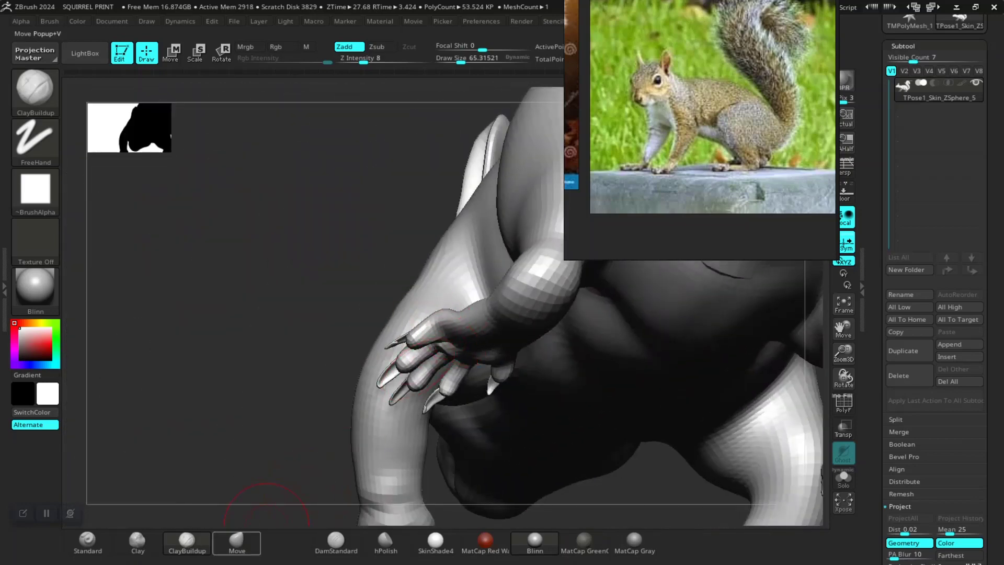
# Step: Nudge the hind toes from underneath with the Move brush and return to the full side view
pyautogui.click(237, 543)
pyautogui.moveTo(238, 465); pyautogui.dragTo(259, 437, button='right')
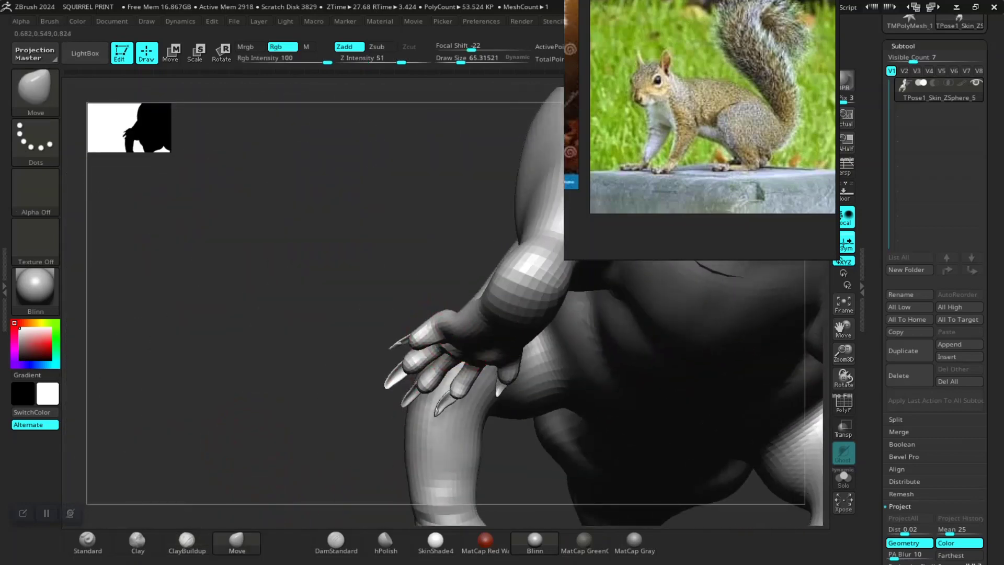
pyautogui.moveTo(443, 339)
pyautogui.mouseDown(button='right')
pyautogui.moveTo(418, 413)
pyautogui.moveTo(466, 455)
pyautogui.moveTo(320, 413)
pyautogui.moveTo(401, 455)
pyautogui.moveTo(310, 426)
pyautogui.moveTo(336, 516)
pyautogui.mouseUp(button='right')
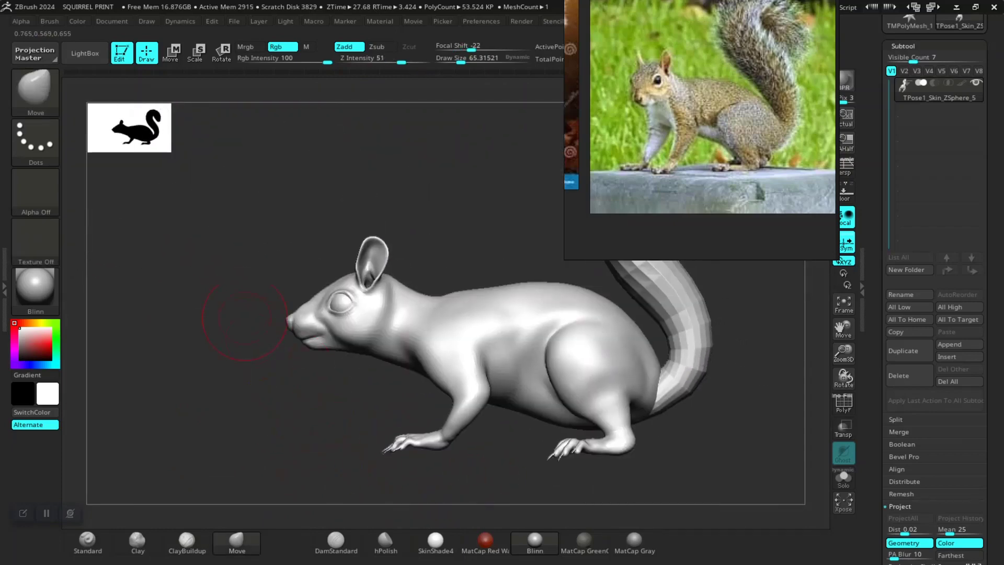
# Step: Lasso a mask over the squirrel's head, invert it to protect the body and soften its edge at the neck
pyautogui.moveTo(255, 205)
pyautogui.keyDown('ctrl'); pyautogui.mouseDown()
pyautogui.moveTo(212, 409)
pyautogui.moveTo(385, 397)
pyautogui.moveTo(397, 356)
pyautogui.mouseUp(); pyautogui.keyUp('ctrl')
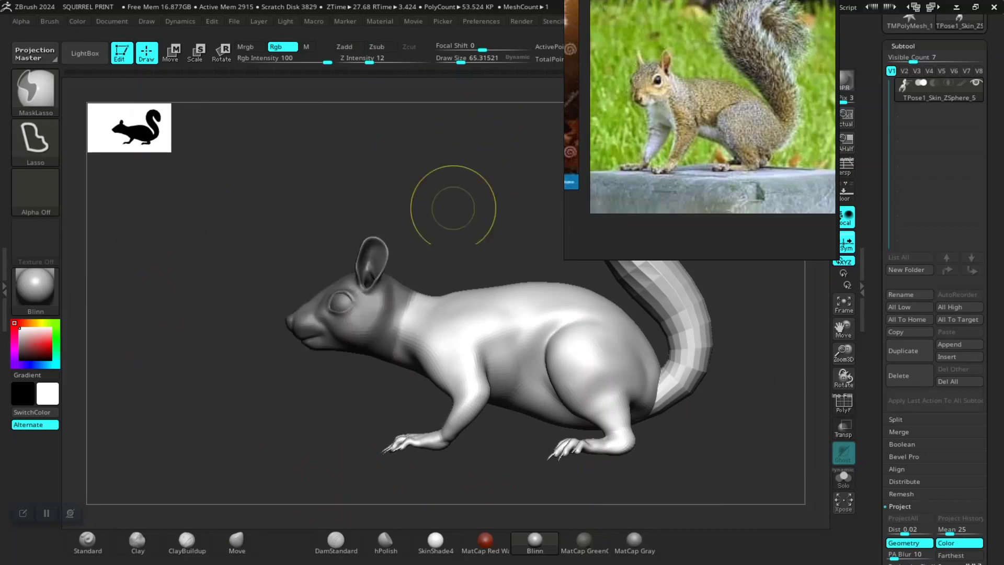
pyautogui.keyDown('ctrl'); pyautogui.click(468, 218); pyautogui.keyUp('ctrl')
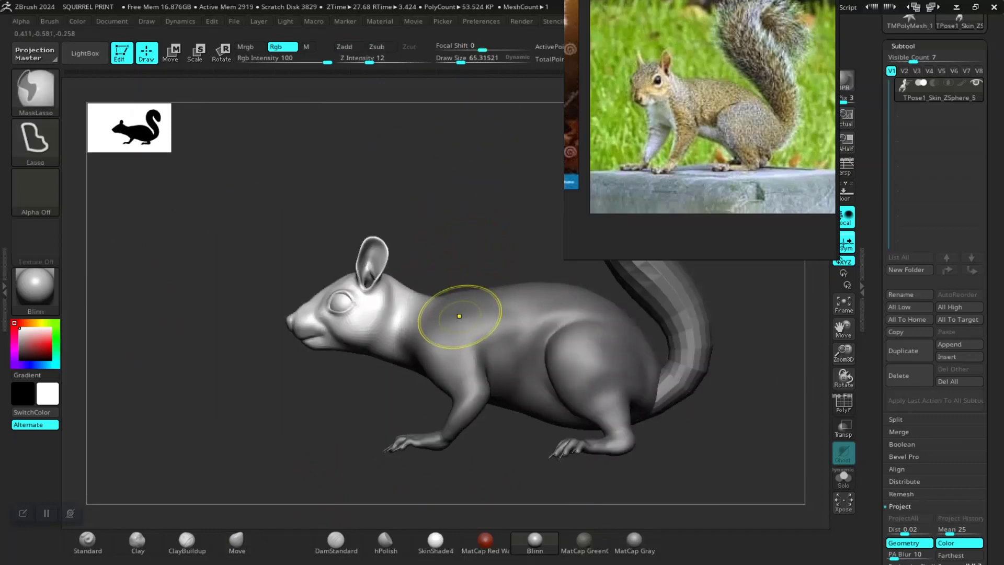
pyautogui.keyDown('ctrl'); pyautogui.click(440, 336); pyautogui.keyUp('ctrl')
# Step: Place the transform gizmo at the center of the unmasked head and align it from the front and top
pyautogui.moveTo(314, 408)
pyautogui.keyDown('ctrl'); pyautogui.mouseDown(button='right')
pyautogui.moveTo(335, 434)
pyautogui.moveTo(286, 428)
pyautogui.moveTo(335, 414)
pyautogui.mouseUp(button='right'); pyautogui.keyUp('ctrl')
pyautogui.press('w')
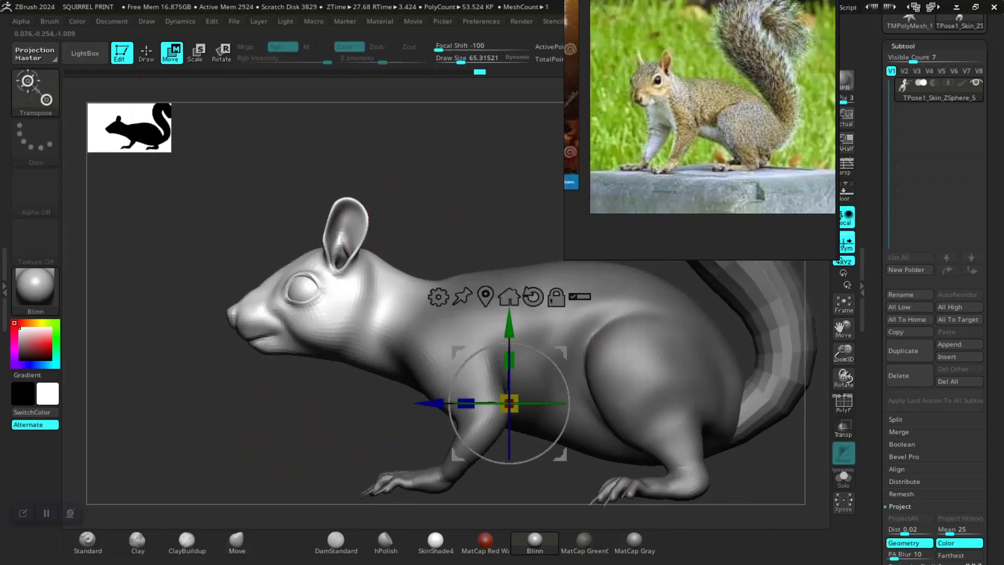
pyautogui.click(483, 301)
pyautogui.keyDown('shift'); pyautogui.moveTo(309, 416); pyautogui.dragTo(422, 420, button='right'); pyautogui.keyUp('shift')
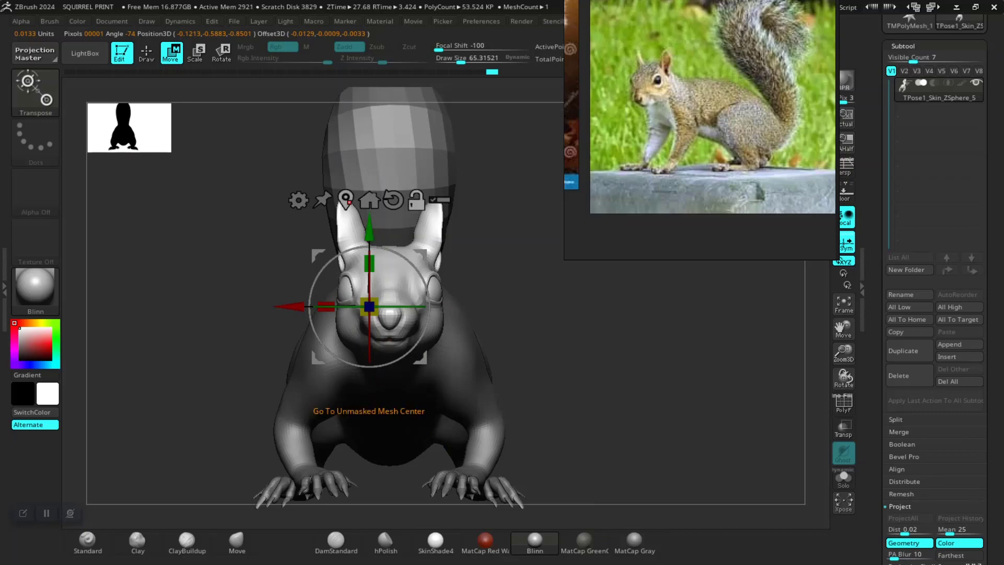
pyautogui.keyDown('alt'); pyautogui.click(349, 203); pyautogui.keyUp('alt')
pyautogui.moveTo(572, 387); pyautogui.dragTo(485, 439, button='right')
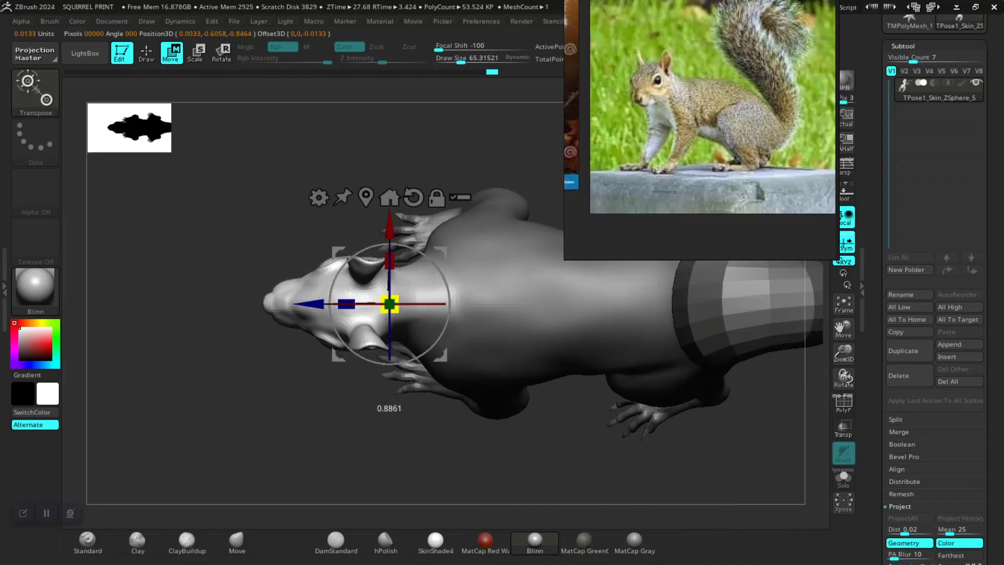
pyautogui.moveTo(385, 310); pyautogui.dragTo(387, 209, button='right')
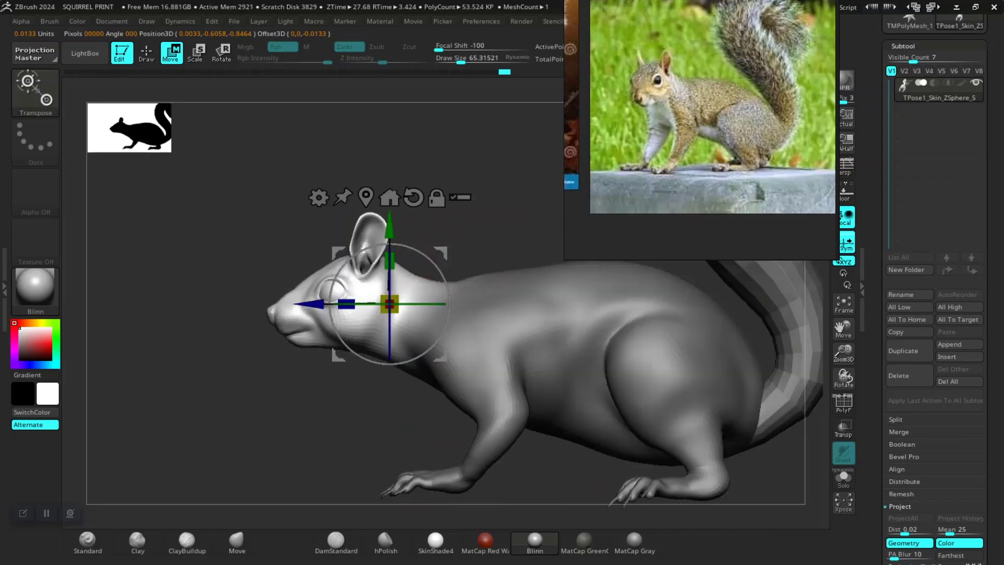
# Step: Shift the gizmo pivot back toward the neck and rotate the head toward the squirrel's left in the top view
pyautogui.keyDown('ctrl'); pyautogui.moveTo(387, 292); pyautogui.dragTo(390, 268, button='right'); pyautogui.keyUp('ctrl')
pyautogui.moveTo(390, 268)
pyautogui.keyDown('ctrl'); pyautogui.mouseDown(button='right')
pyautogui.moveTo(391, 301)
pyautogui.moveTo(391, 280)
pyautogui.mouseUp(button='right'); pyautogui.keyUp('ctrl')
pyautogui.moveTo(391, 280)
pyautogui.keyDown('alt'); pyautogui.mouseDown(button='right')
pyautogui.moveTo(358, 281)
pyautogui.moveTo(356, 309)
pyautogui.mouseUp(button='right'); pyautogui.keyUp('alt')
pyautogui.press('q')
pyautogui.moveTo(310, 397)
pyautogui.keyDown('ctrl'); pyautogui.mouseDown(button='right')
pyautogui.moveTo(309, 368)
pyautogui.moveTo(332, 384)
pyautogui.moveTo(297, 372)
pyautogui.moveTo(309, 403)
pyautogui.moveTo(374, 401)
pyautogui.moveTo(315, 401)
pyautogui.moveTo(296, 388)
pyautogui.mouseUp(button='right'); pyautogui.keyUp('ctrl')
pyautogui.press('w')
pyautogui.moveTo(370, 267); pyautogui.dragTo(365, 271)
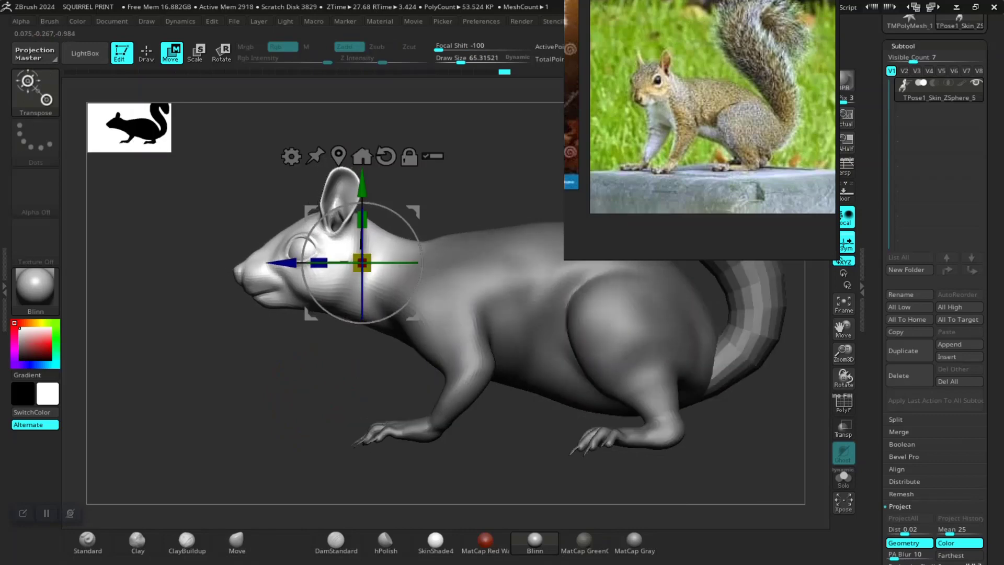
pyautogui.press('q')
pyautogui.moveTo(280, 376); pyautogui.dragTo(283, 423, button='right')
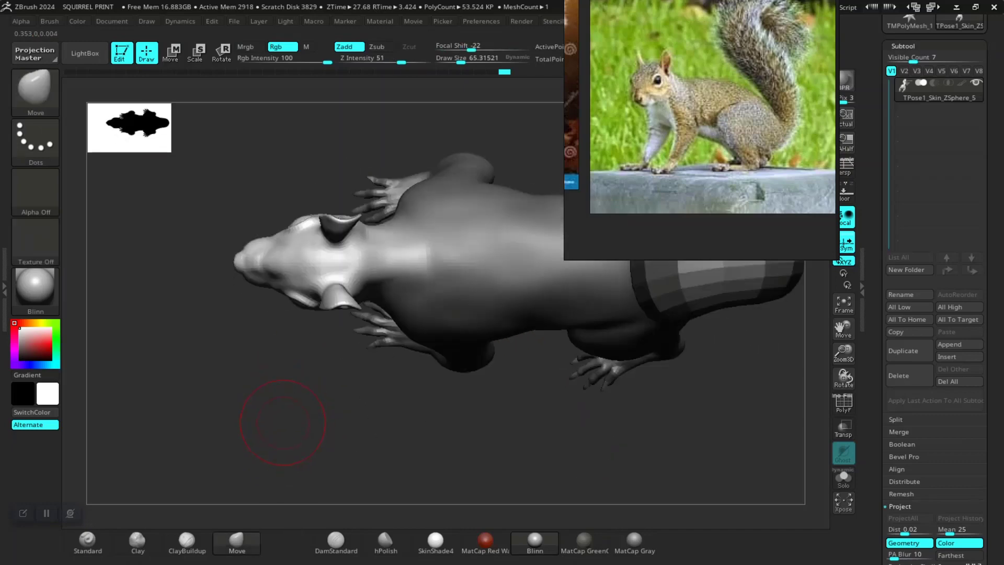
pyautogui.press('e')
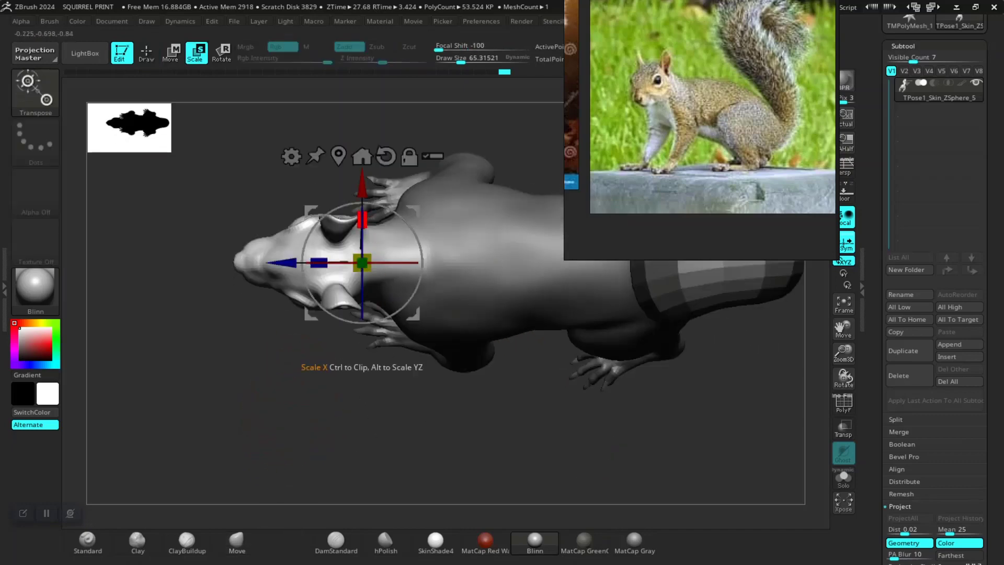
pyautogui.moveTo(319, 262); pyautogui.dragTo(331, 299)
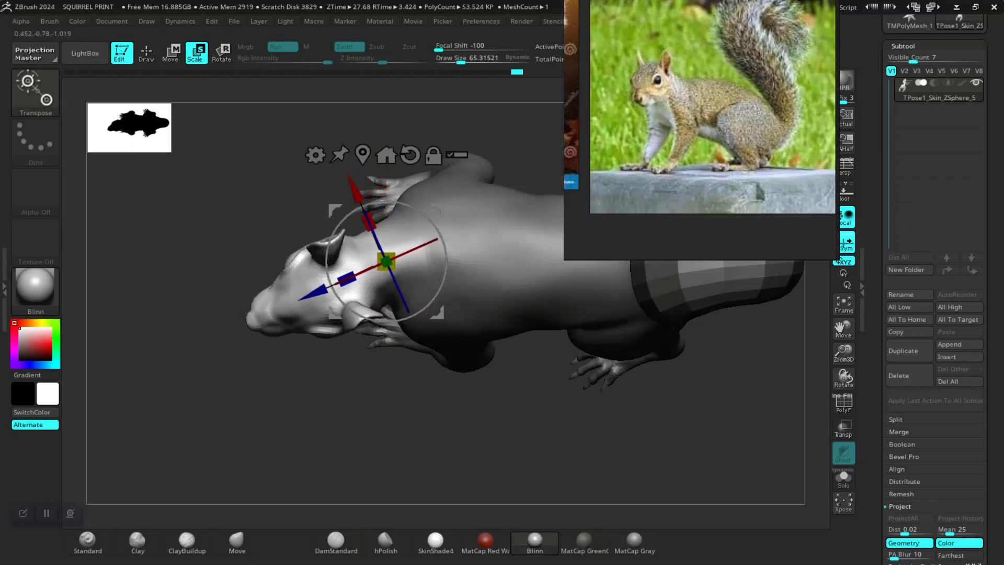
# Step: Tilt the squirrel's head slightly downward and turn it further toward its left side
pyautogui.moveTo(331, 300); pyautogui.dragTo(352, 257, button='right')
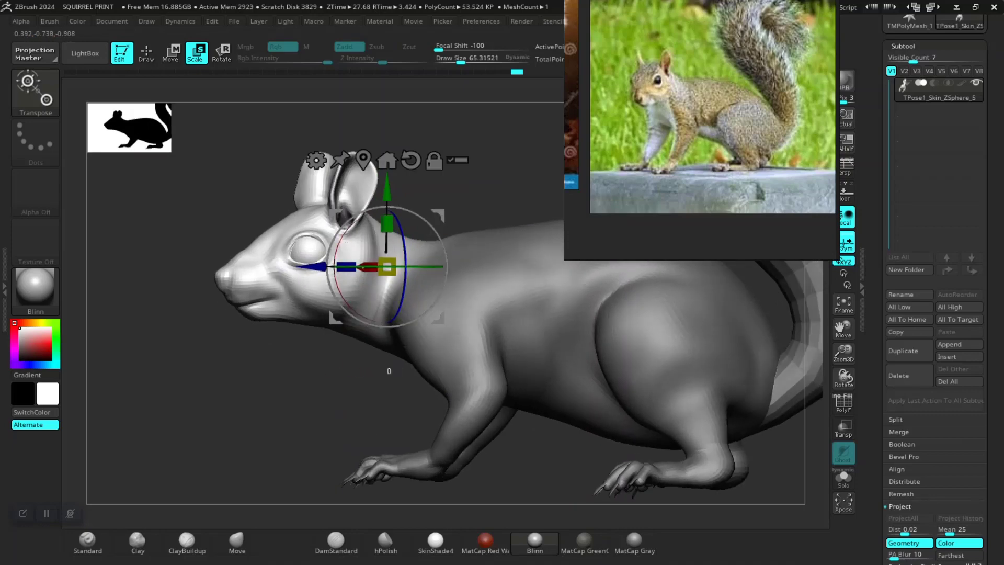
pyautogui.moveTo(328, 266); pyautogui.dragTo(329, 277)
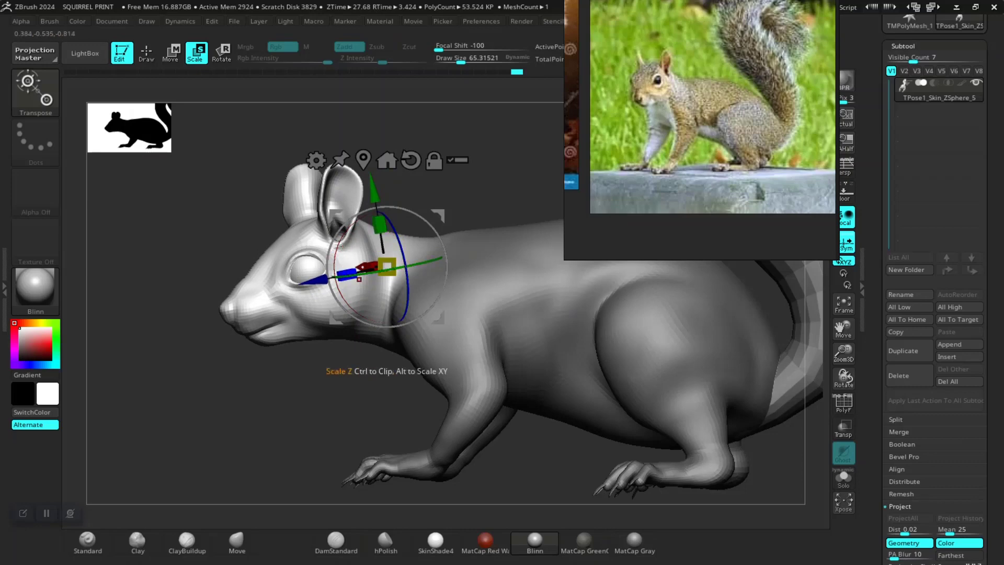
pyautogui.moveTo(383, 271); pyautogui.dragTo(401, 268)
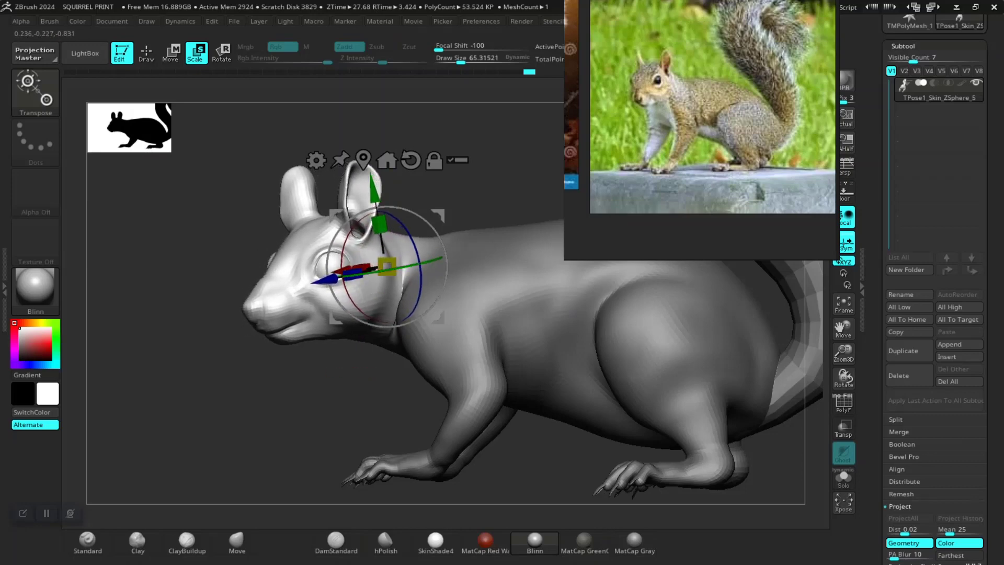
# Step: Undo the last head rotation and turn the squirrel's head again slightly in the top view
pyautogui.keyDown('ctrl'); pyautogui.moveTo(401, 314); pyautogui.dragTo(406, 429, button='right'); pyautogui.keyUp('ctrl')
pyautogui.hotkey('ctrl', 'z')
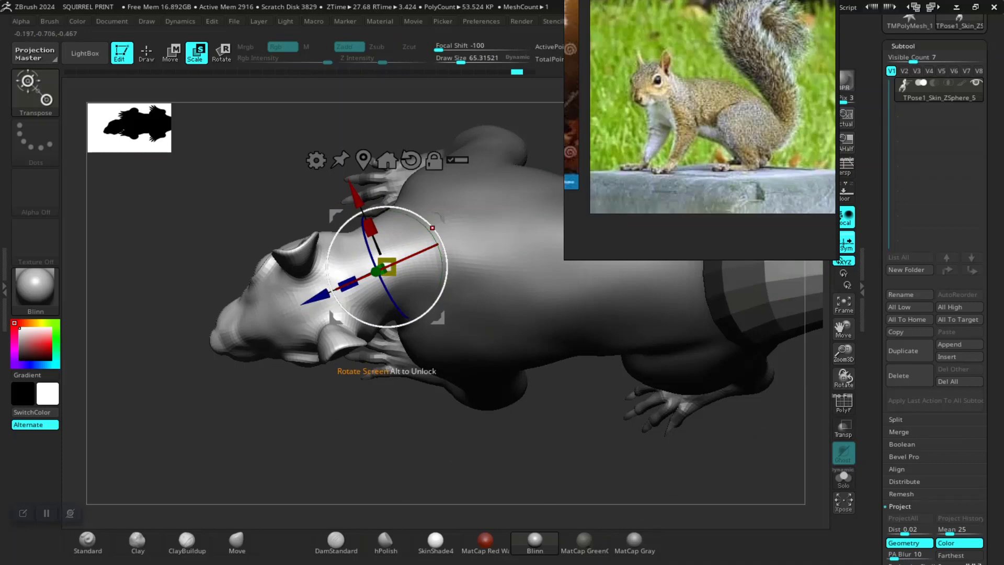
pyautogui.moveTo(365, 321); pyautogui.dragTo(370, 322)
pyautogui.keyDown('ctrl'); pyautogui.moveTo(387, 360); pyautogui.dragTo(386, 335, button='right'); pyautogui.keyUp('ctrl')
pyautogui.moveTo(386, 398)
pyautogui.mouseDown(button='right')
pyautogui.moveTo(389, 335)
pyautogui.moveTo(386, 389)
pyautogui.mouseUp(button='right')
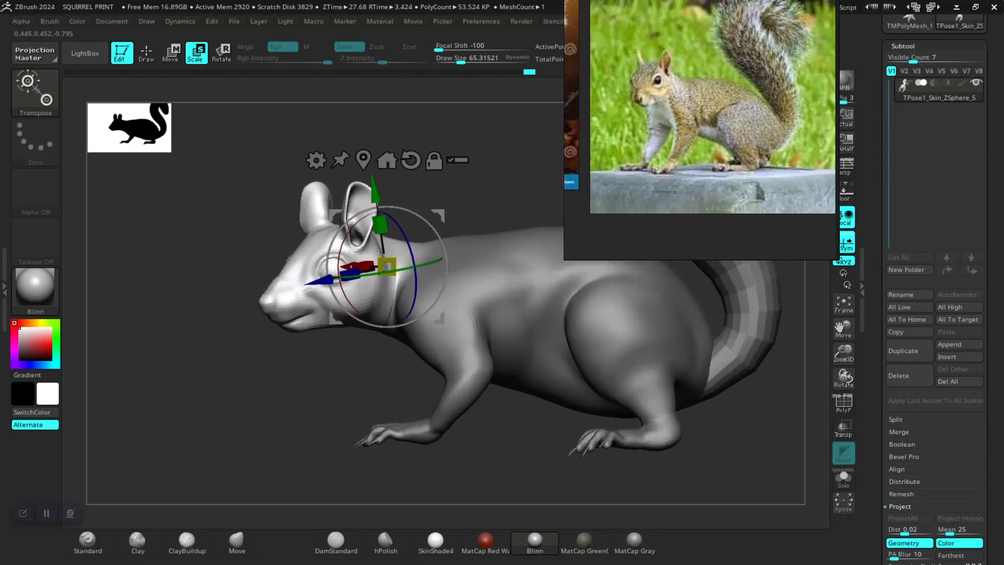
# Step: Return to drawing with the Move brush and clear the mask from the squirrel's body
pyautogui.press('q')
pyautogui.keyDown('ctrl'); pyautogui.moveTo(287, 387); pyautogui.dragTo(324, 402); pyautogui.keyUp('ctrl')
pyautogui.moveTo(335, 403)
pyautogui.mouseDown(button='right')
pyautogui.moveTo(309, 400)
pyautogui.moveTo(311, 427)
pyautogui.mouseUp(button='right')
pyautogui.moveTo(311, 426)
pyautogui.keyDown('ctrl'); pyautogui.mouseDown(button='right')
pyautogui.moveTo(302, 395)
pyautogui.moveTo(445, 400)
pyautogui.moveTo(424, 389)
pyautogui.moveTo(291, 383)
pyautogui.moveTo(293, 400)
pyautogui.moveTo(259, 387)
pyautogui.mouseUp(button='right'); pyautogui.keyUp('ctrl')
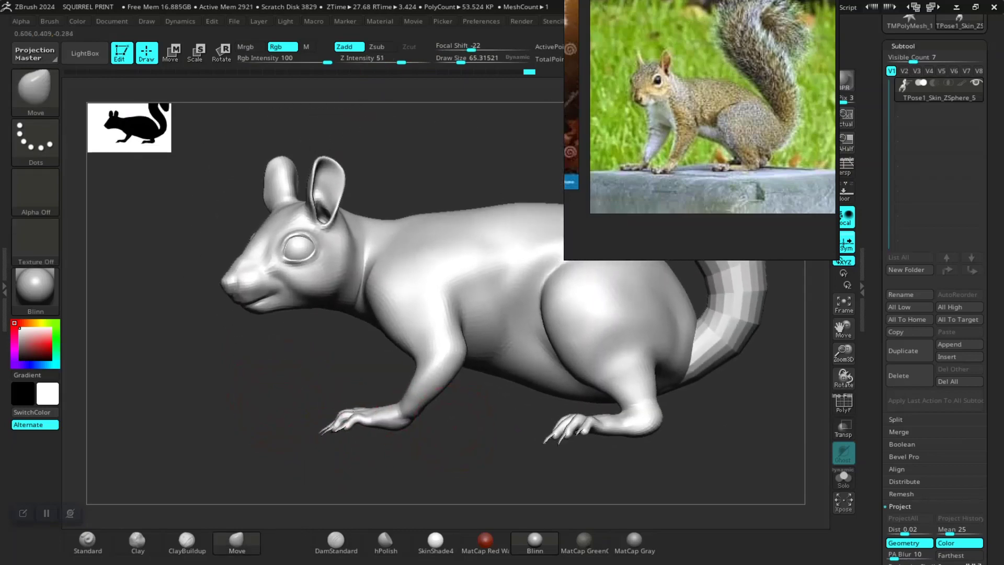
pyautogui.moveTo(419, 426)
pyautogui.keyDown('ctrl'); pyautogui.mouseDown(button='right')
pyautogui.moveTo(389, 384)
pyautogui.moveTo(386, 435)
pyautogui.mouseUp(button='right'); pyautogui.keyUp('ctrl')
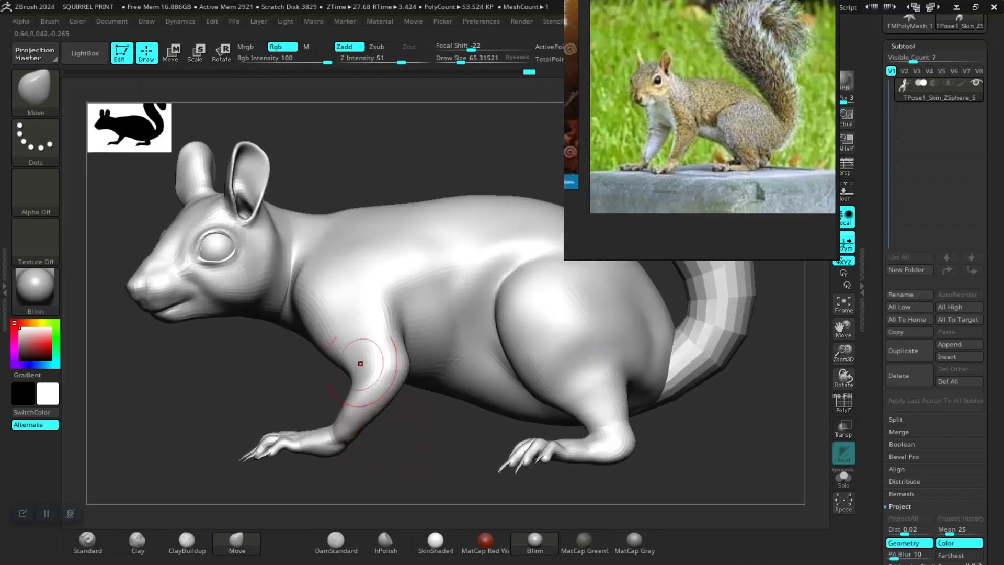
# Step: Reposition the reference photo beside the model so its whole squirrel and tail can be compared with the pose
pyautogui.moveTo(633, 219); pyautogui.dragTo(757, 163, button='right')
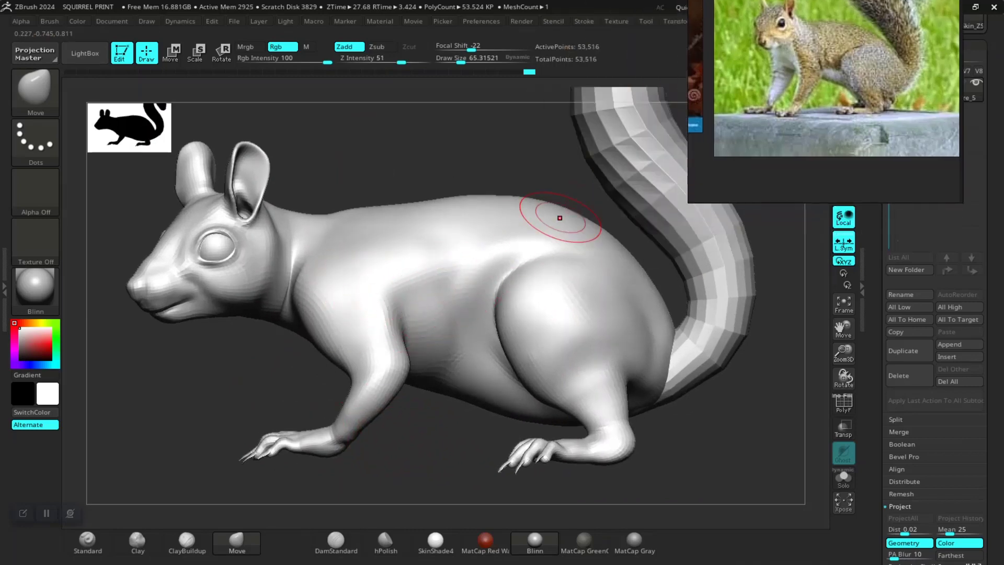
pyautogui.moveTo(816, 105); pyautogui.dragTo(831, 182, button='right')
pyautogui.moveTo(831, 181); pyautogui.dragTo(809, 234, button='middle')
pyautogui.keyDown('ctrl'); pyautogui.moveTo(559, 217); pyautogui.dragTo(645, 406, button='right'); pyautogui.keyUp('ctrl')
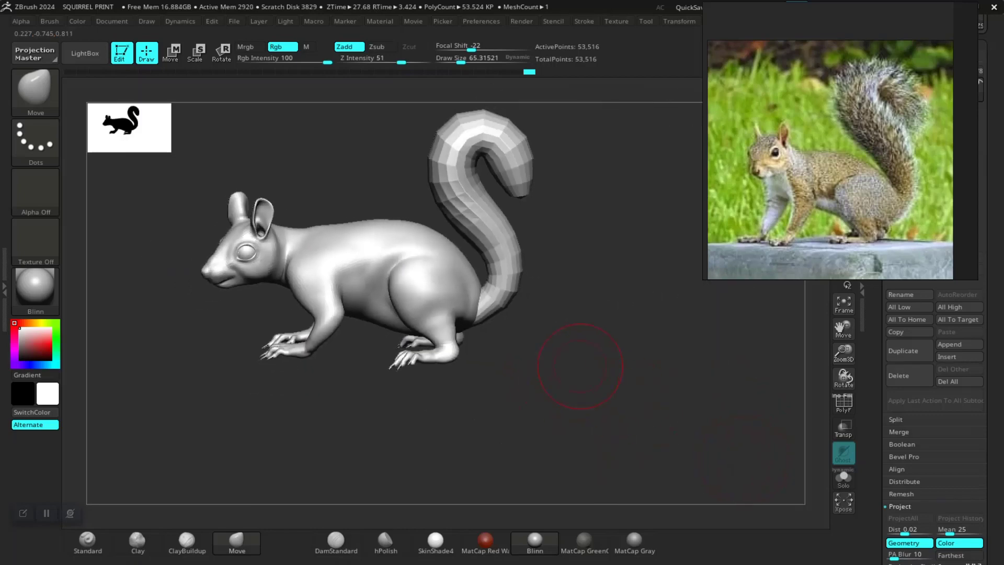
pyautogui.moveTo(580, 366)
pyautogui.keyDown('alt'); pyautogui.mouseDown()
pyautogui.moveTo(632, 470)
pyautogui.moveTo(588, 403)
pyautogui.moveTo(599, 428)
pyautogui.mouseUp(); pyautogui.keyUp('alt')
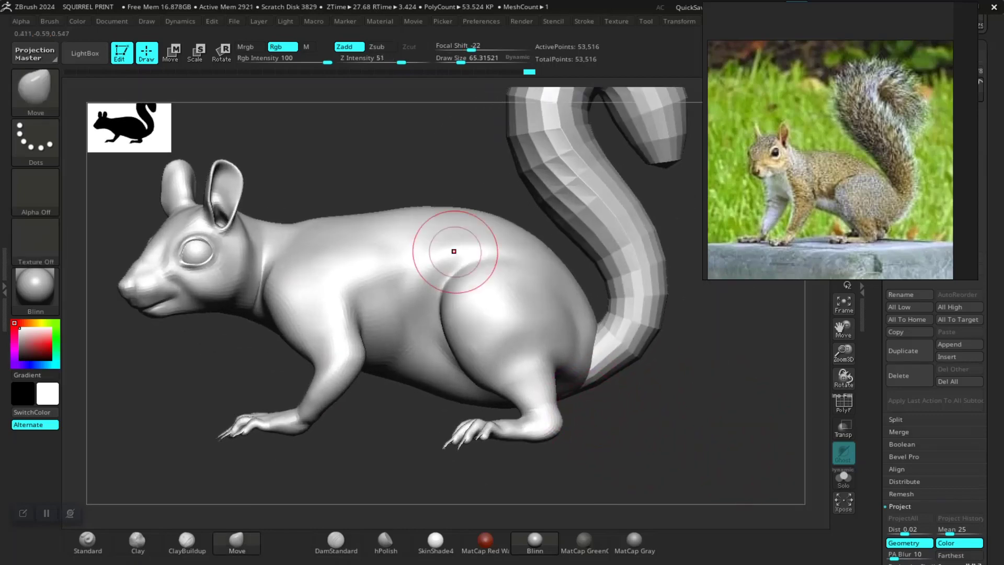
# Step: Enlarge the brush to a draw size of about 215 and isolate the body by hiding the tail
pyautogui.press('space')
pyautogui.moveTo(457, 261); pyautogui.dragTo(472, 247)
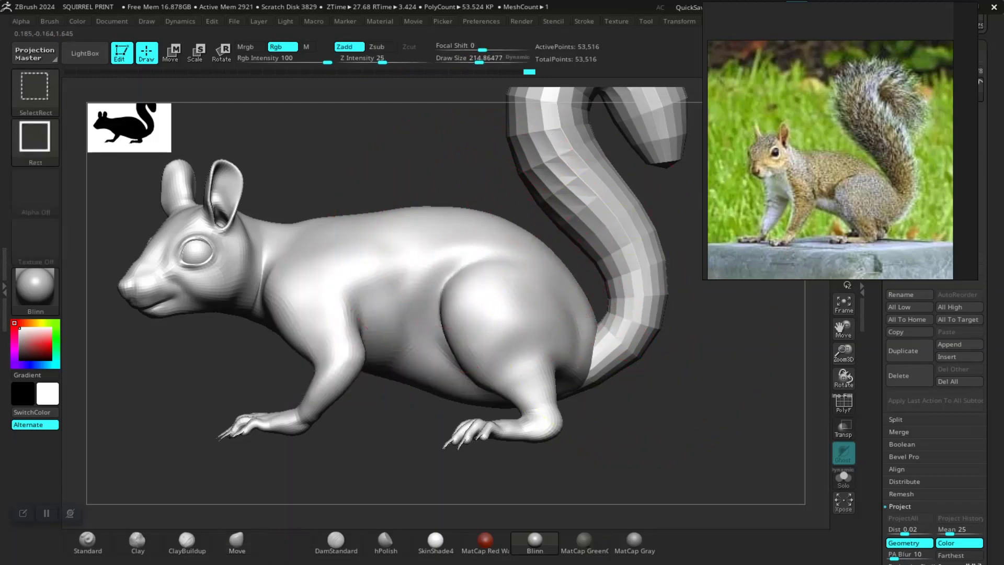
pyautogui.keyDown('ctrl'); pyautogui.keyDown('shift'); pyautogui.click(573, 265); pyautogui.keyUp('shift'); pyautogui.keyUp('ctrl')
# Step: Try lowering the back and pulling in the rump with the Move brush at focal shift -35
pyautogui.moveTo(529, 218)
pyautogui.mouseDown()
pyautogui.moveTo(548, 228)
pyautogui.moveTo(562, 218)
pyautogui.moveTo(563, 190)
pyautogui.moveTo(557, 243)
pyautogui.moveTo(571, 268)
pyautogui.moveTo(575, 214)
pyautogui.mouseUp()
pyautogui.keyDown('shift'); pyautogui.moveTo(498, 228); pyautogui.dragTo(476, 225); pyautogui.keyUp('shift')
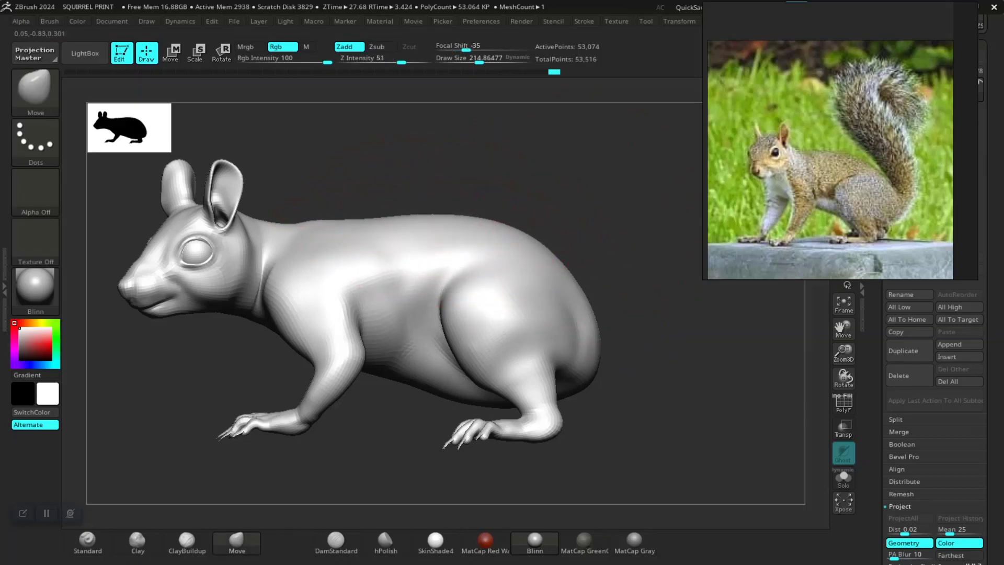
pyautogui.moveTo(403, 215); pyautogui.dragTo(403, 221)
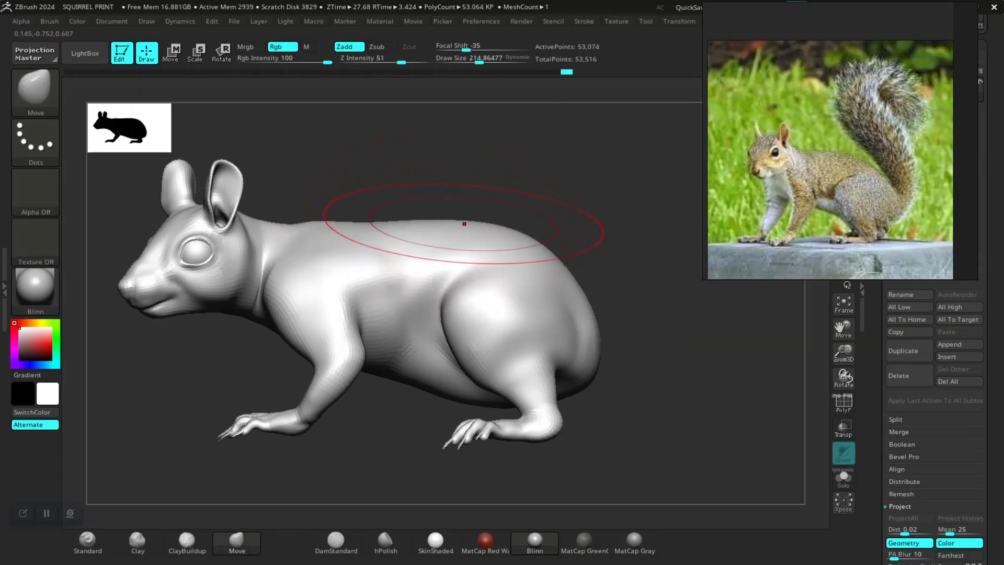
pyautogui.press('space')
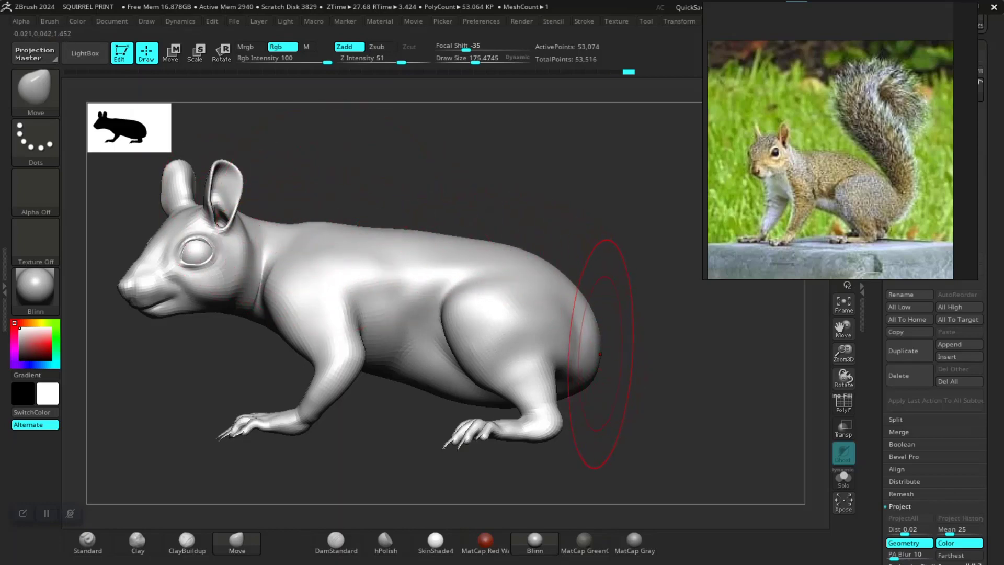
pyautogui.moveTo(622, 386); pyautogui.dragTo(609, 391)
# Step: Try reshaping the belly and hindquarters from below and above with the Move brush, ending with a draw size of about 201
pyautogui.moveTo(354, 444)
pyautogui.keyDown('alt'); pyautogui.mouseDown()
pyautogui.moveTo(383, 401)
pyautogui.moveTo(434, 367)
pyautogui.moveTo(383, 371)
pyautogui.moveTo(392, 418)
pyautogui.moveTo(392, 202)
pyautogui.mouseUp(); pyautogui.keyUp('alt')
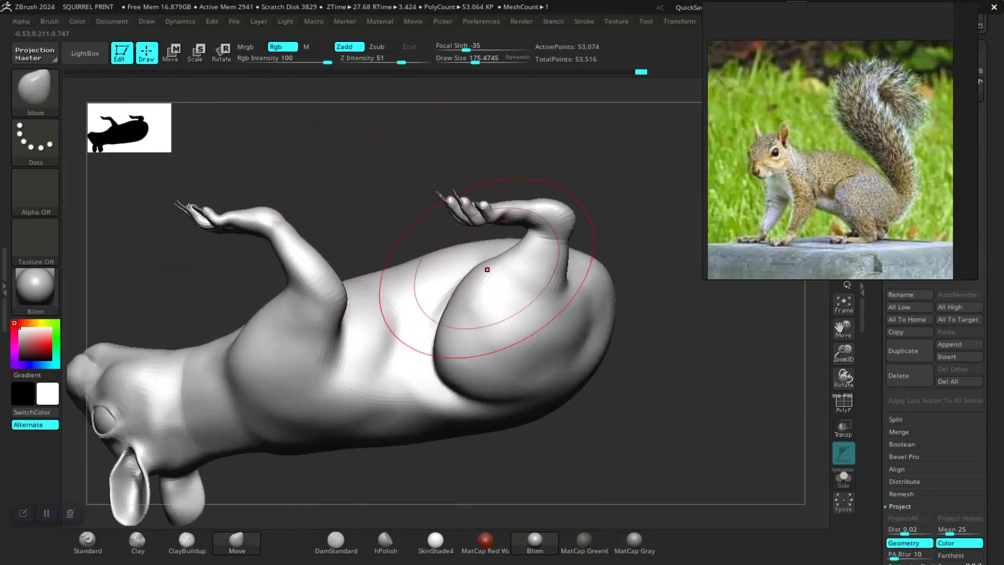
pyautogui.moveTo(452, 232); pyautogui.dragTo(617, 196)
pyautogui.keyDown('alt'); pyautogui.moveTo(596, 159); pyautogui.dragTo(400, 172); pyautogui.keyUp('alt')
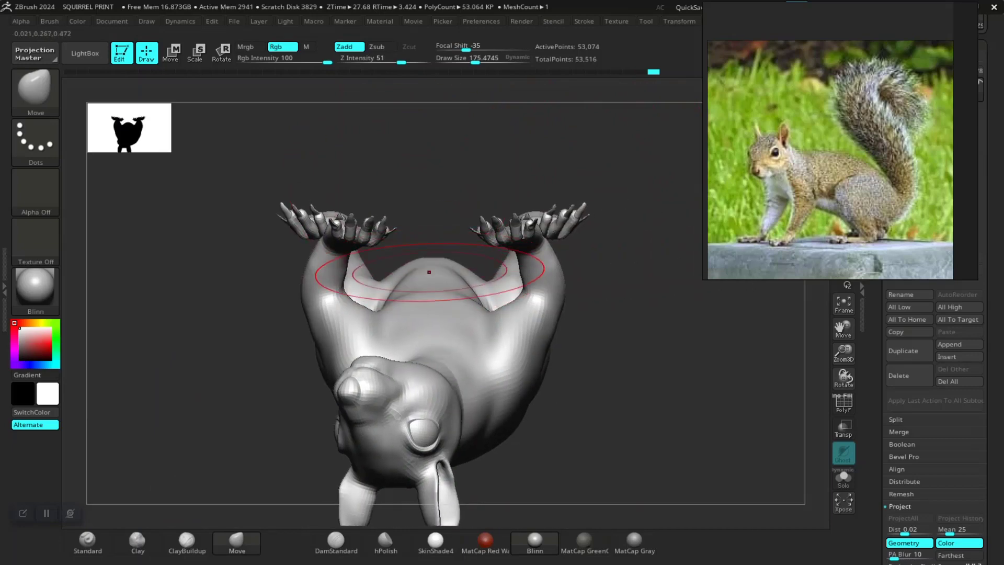
pyautogui.moveTo(621, 318); pyautogui.dragTo(466, 272)
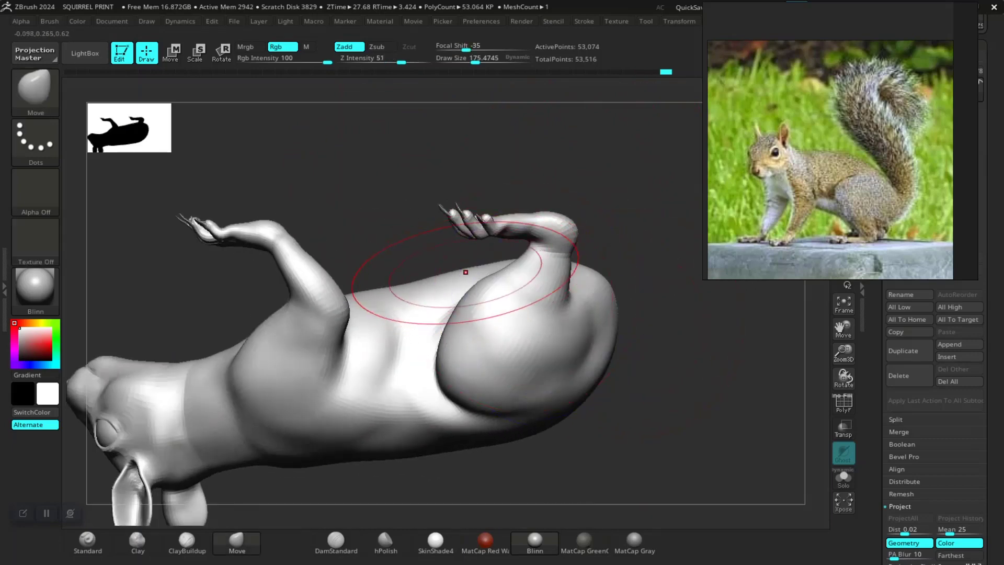
pyautogui.moveTo(591, 167); pyautogui.dragTo(450, 206)
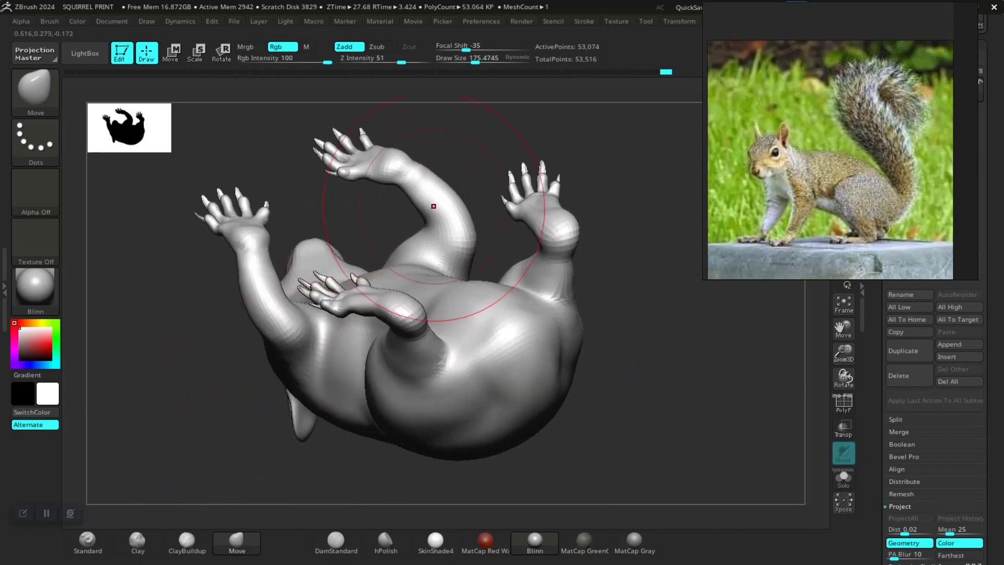
pyautogui.moveTo(484, 173)
pyautogui.mouseDown()
pyautogui.moveTo(489, 236)
pyautogui.moveTo(477, 245)
pyautogui.mouseUp()
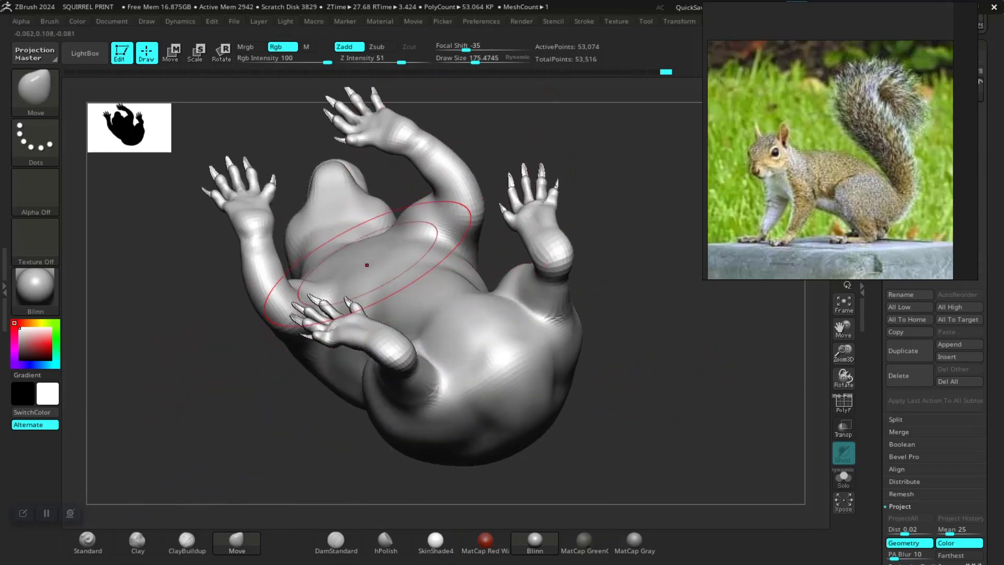
pyautogui.moveTo(621, 305); pyautogui.dragTo(659, 294)
pyautogui.moveTo(585, 281); pyautogui.dragTo(584, 298)
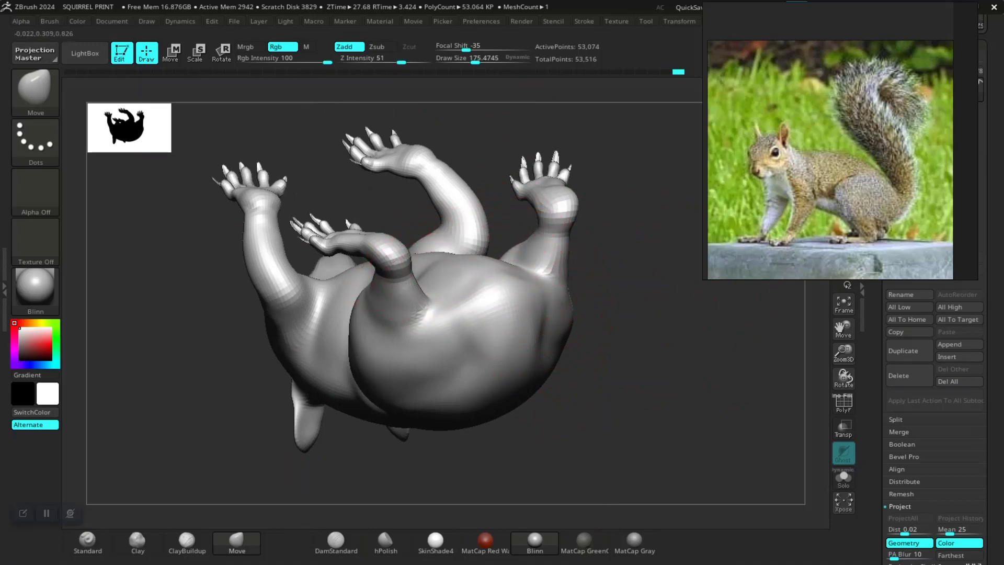
pyautogui.moveTo(627, 351)
pyautogui.mouseDown()
pyautogui.moveTo(596, 292)
pyautogui.moveTo(549, 369)
pyautogui.moveTo(414, 370)
pyautogui.moveTo(460, 408)
pyautogui.moveTo(502, 382)
pyautogui.moveTo(571, 287)
pyautogui.moveTo(365, 294)
pyautogui.mouseUp()
pyautogui.press('space')
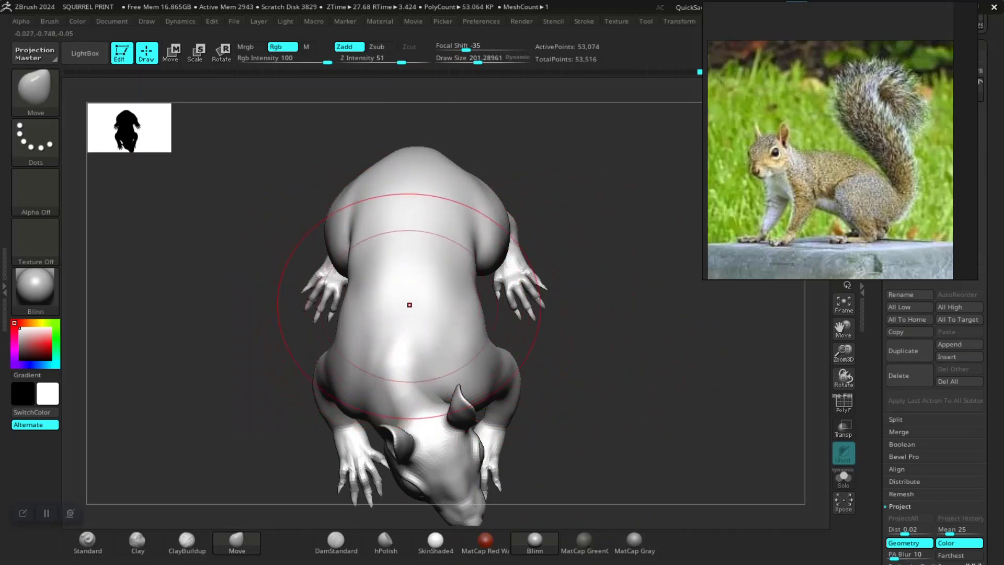
# Step: Undo the Move brush strokes on the back, rump and belly
pyautogui.press('ctrl')
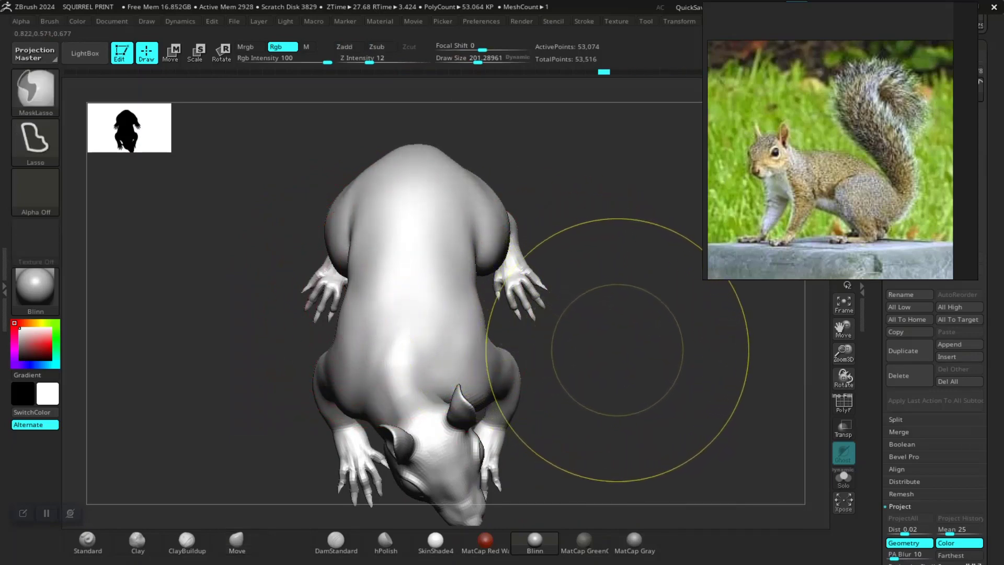
pyautogui.moveTo(600, 359); pyautogui.dragTo(533, 363)
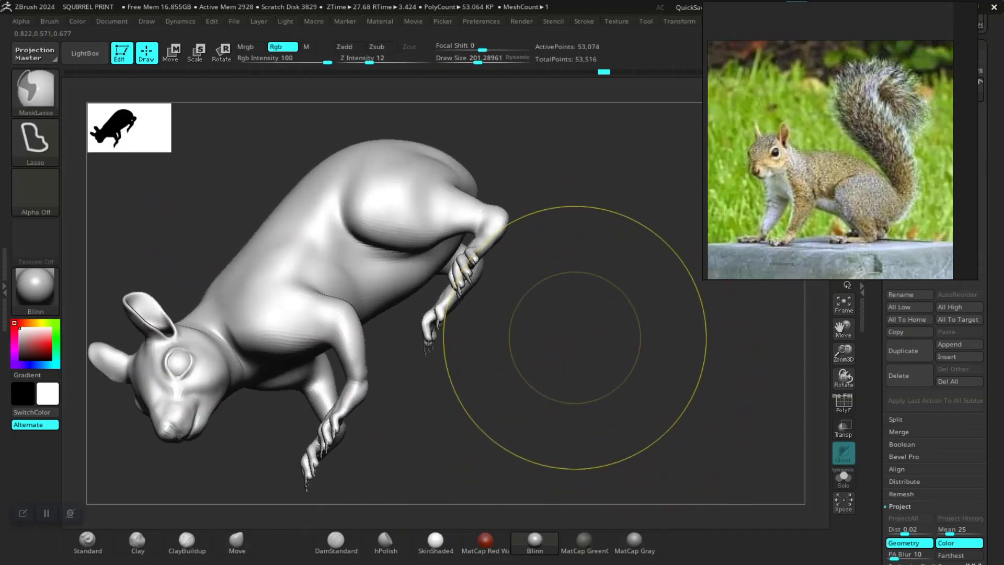
pyautogui.hotkey('ctrl', 'z')
pyautogui.hotkey('ctrl', 'z')
pyautogui.hotkey('ctrl', 'z')
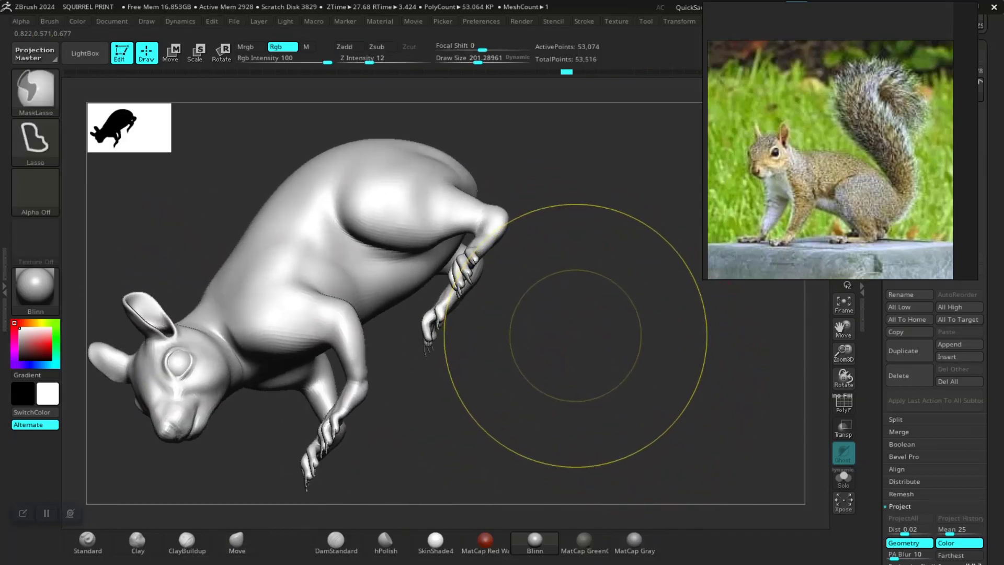
pyautogui.hotkey('ctrl', 'z')
pyautogui.hotkey('ctrl', 'z')
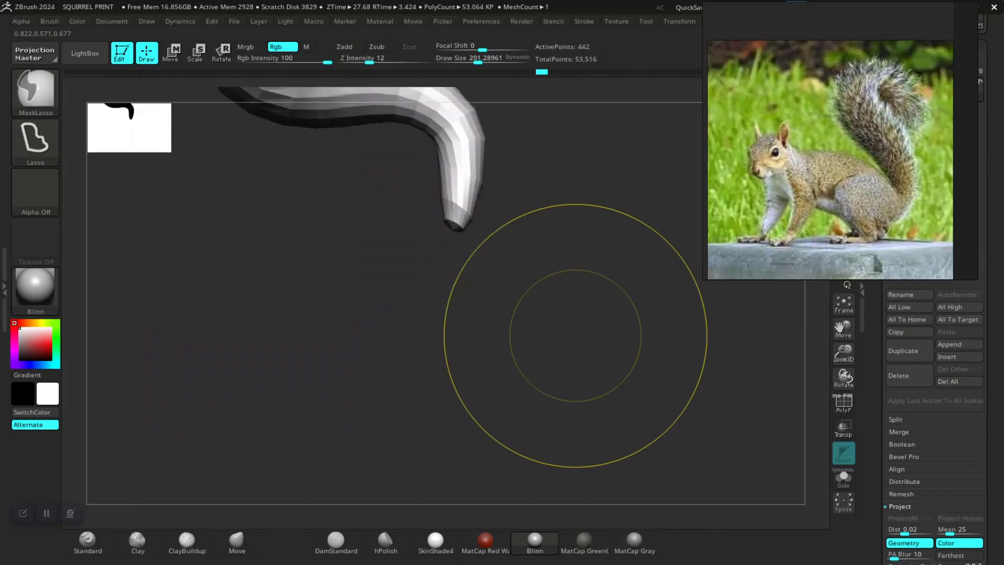
# Step: Show the whole squirrel again, then isolate the body with the tail hidden
pyautogui.keyDown('alt'); pyautogui.moveTo(569, 338); pyautogui.dragTo(601, 373); pyautogui.keyUp('alt')
pyautogui.click(605, 410)
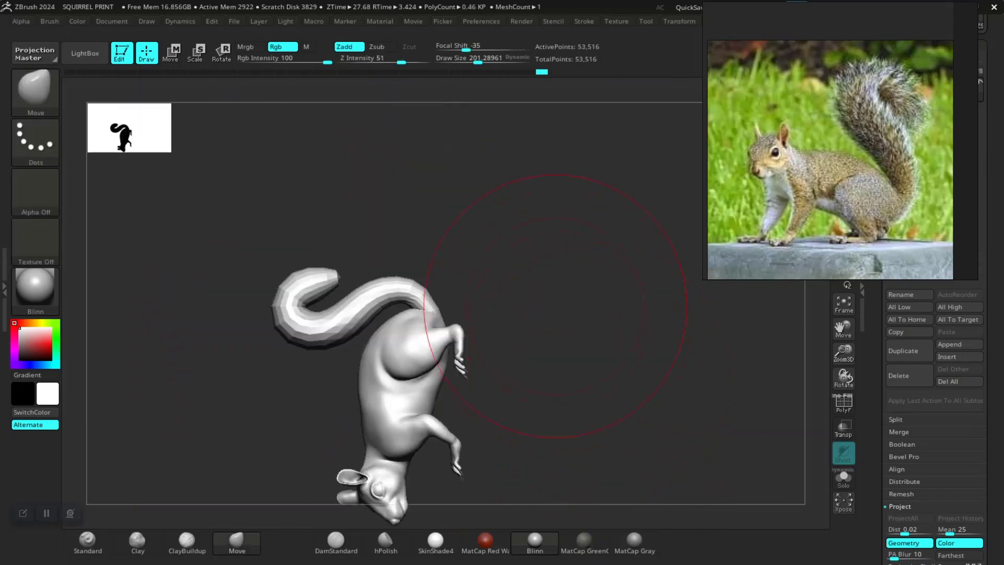
pyautogui.keyDown('ctrl'); pyautogui.keyDown('shift'); pyautogui.click(387, 305); pyautogui.keyUp('shift'); pyautogui.keyUp('ctrl')
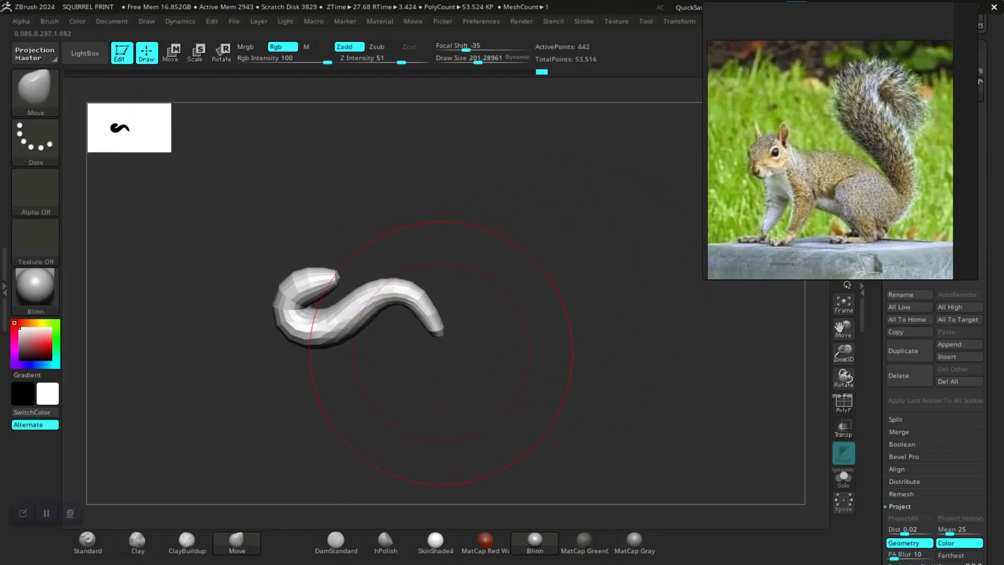
pyautogui.keyDown('ctrl'); pyautogui.keyDown('shift'); pyautogui.click(404, 309); pyautogui.keyUp('shift'); pyautogui.keyUp('ctrl')
# Step: Lower the rear of the back and round the rump in side view with the Move brush
pyautogui.moveTo(544, 340)
pyautogui.mouseDown()
pyautogui.moveTo(580, 340)
pyautogui.moveTo(588, 403)
pyautogui.moveTo(421, 326)
pyautogui.moveTo(445, 376)
pyautogui.moveTo(468, 385)
pyautogui.mouseUp()
pyautogui.moveTo(502, 204)
pyautogui.mouseDown()
pyautogui.moveTo(454, 220)
pyautogui.moveTo(442, 204)
pyautogui.moveTo(399, 228)
pyautogui.mouseUp()
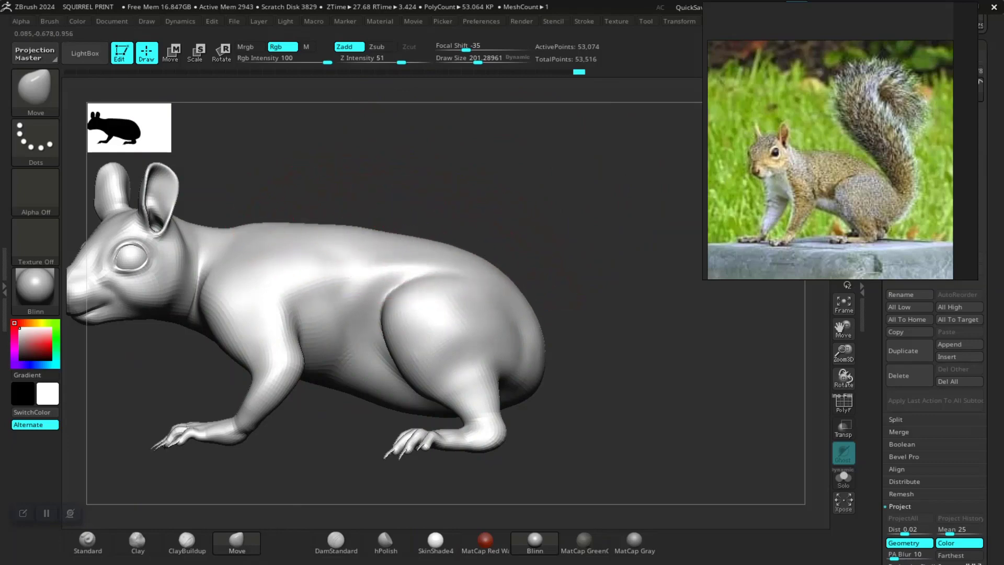
pyautogui.moveTo(465, 245); pyautogui.dragTo(462, 251)
pyautogui.moveTo(528, 259); pyautogui.dragTo(518, 272)
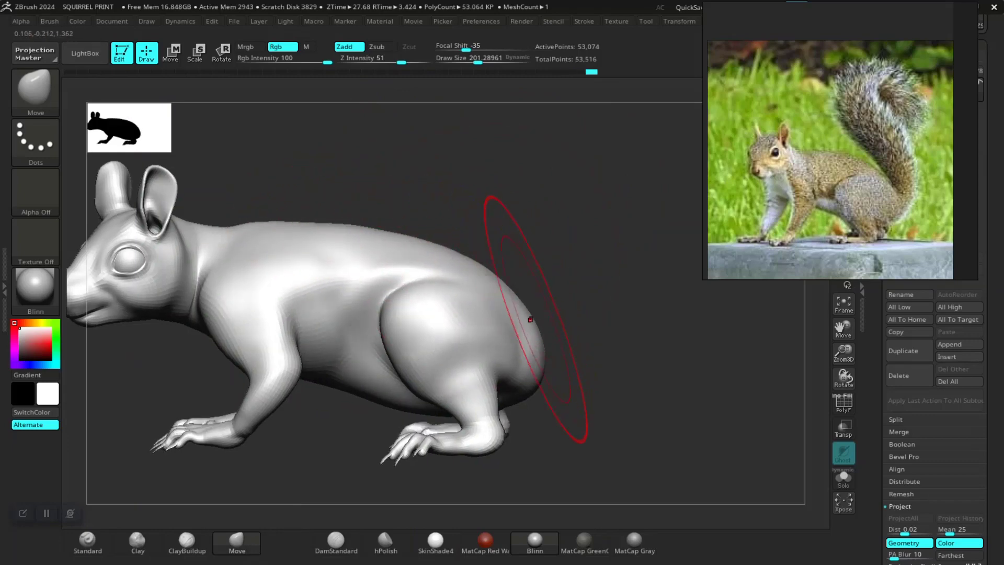
# Step: Refine the underside of the torso between the legs with the Move brush, checking it from the side and front
pyautogui.keyDown('alt'); pyautogui.moveTo(591, 380); pyautogui.dragTo(608, 329); pyautogui.keyUp('alt')
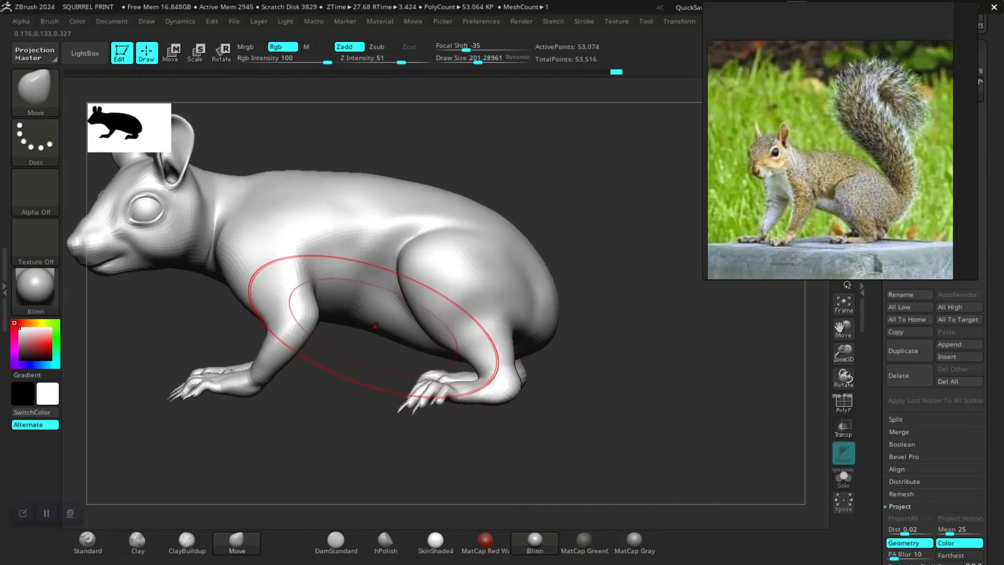
pyautogui.keyDown('alt'); pyautogui.moveTo(358, 366); pyautogui.dragTo(429, 370); pyautogui.keyUp('alt')
pyautogui.moveTo(429, 370)
pyautogui.mouseDown()
pyautogui.moveTo(565, 369)
pyautogui.moveTo(549, 366)
pyautogui.mouseUp()
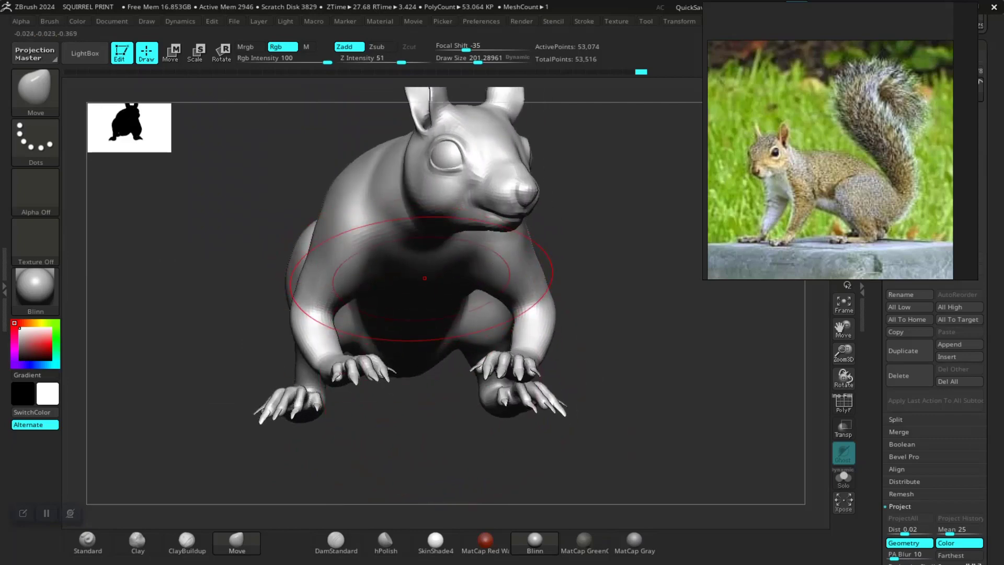
# Step: Examine the squirrel's body and legs from the front, the side and underneath
pyautogui.keyDown('alt'); pyautogui.moveTo(591, 345); pyautogui.dragTo(591, 272); pyautogui.keyUp('alt')
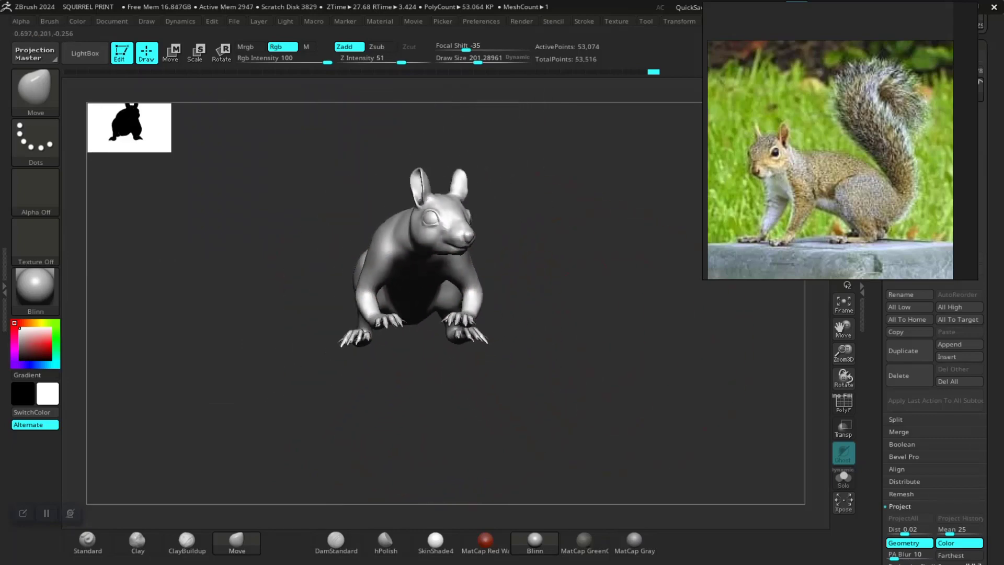
pyautogui.moveTo(450, 353)
pyautogui.mouseDown()
pyautogui.moveTo(441, 352)
pyautogui.moveTo(496, 277)
pyautogui.moveTo(463, 332)
pyautogui.mouseUp()
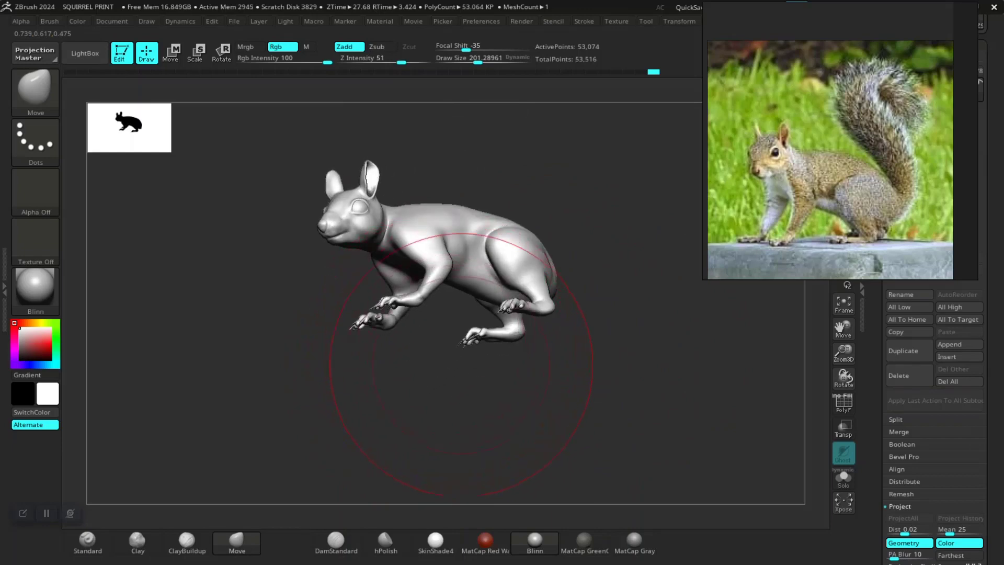
pyautogui.moveTo(544, 362); pyautogui.dragTo(430, 471)
pyautogui.moveTo(430, 471); pyautogui.dragTo(319, 452)
pyautogui.keyDown('alt'); pyautogui.moveTo(464, 419); pyautogui.dragTo(397, 418); pyautogui.keyUp('alt')
pyautogui.moveTo(460, 360)
pyautogui.mouseDown()
pyautogui.moveTo(465, 204)
pyautogui.moveTo(449, 251)
pyautogui.mouseUp()
pyautogui.keyDown('shift'); pyautogui.moveTo(397, 413); pyautogui.dragTo(384, 384); pyautogui.keyUp('shift')
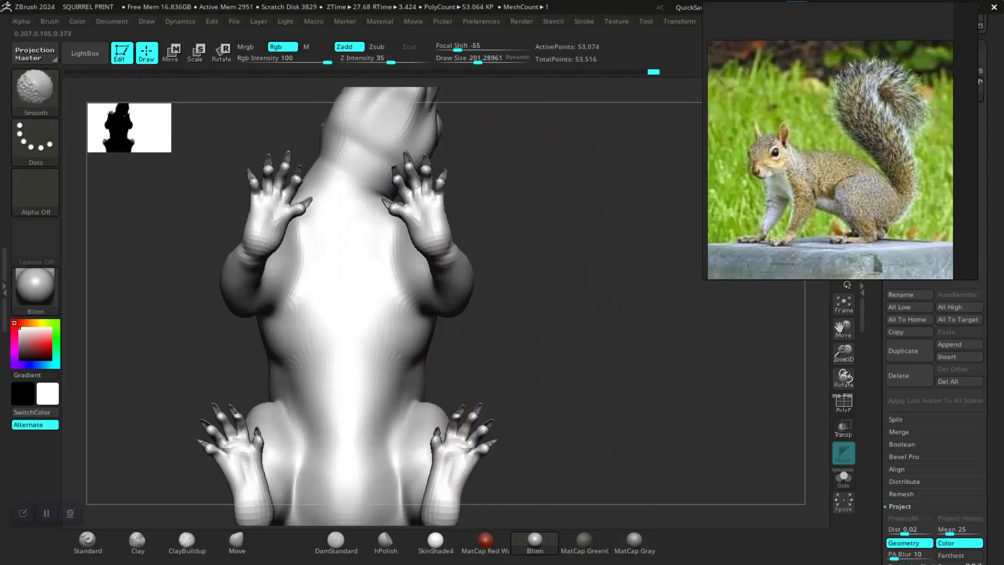
pyautogui.moveTo(544, 424)
pyautogui.keyDown('alt'); pyautogui.mouseDown()
pyautogui.moveTo(575, 334)
pyautogui.moveTo(560, 387)
pyautogui.moveTo(500, 350)
pyautogui.mouseUp(); pyautogui.keyUp('alt')
pyautogui.moveTo(500, 350)
pyautogui.keyDown('alt'); pyautogui.mouseDown(button='right')
pyautogui.moveTo(505, 330)
pyautogui.moveTo(544, 381)
pyautogui.moveTo(562, 307)
pyautogui.moveTo(522, 332)
pyautogui.moveTo(558, 314)
pyautogui.moveTo(581, 366)
pyautogui.moveTo(593, 319)
pyautogui.moveTo(537, 363)
pyautogui.mouseUp(button='right'); pyautogui.keyUp('alt')
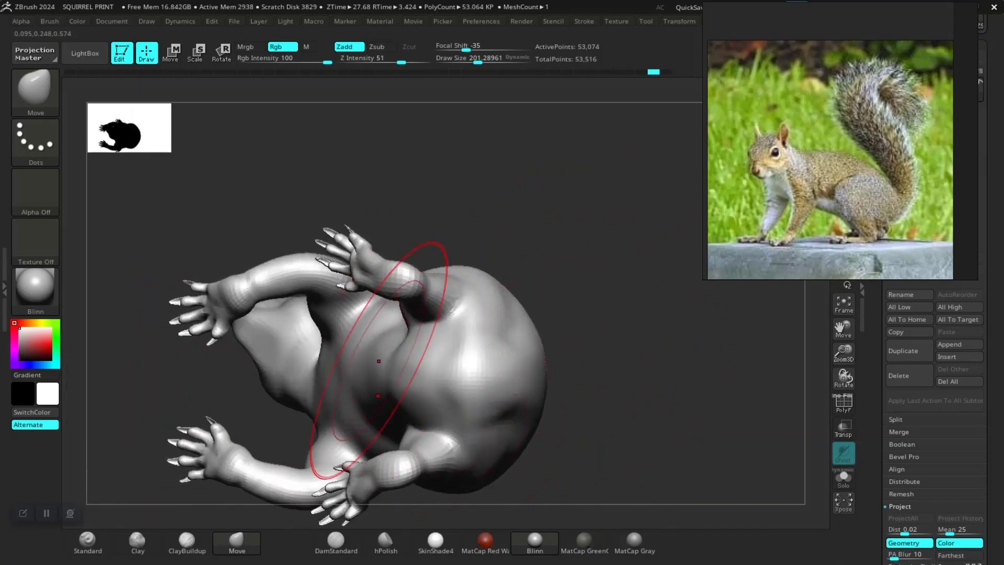
# Step: Reshape the squirrel's underside between the hind legs with the Move brush at a draw size of about 169
pyautogui.press('space')
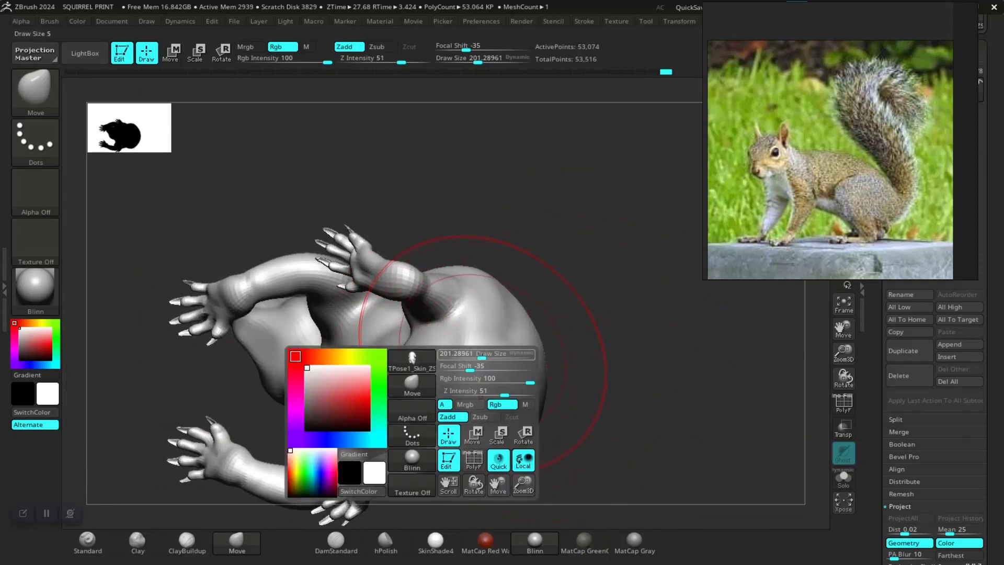
pyautogui.moveTo(482, 353); pyautogui.dragTo(477, 354)
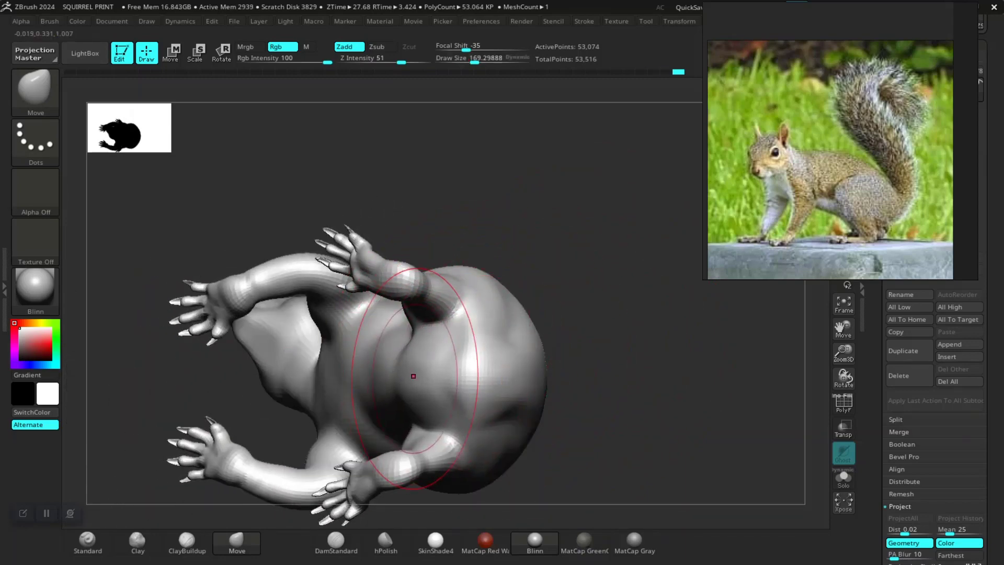
pyautogui.moveTo(596, 349)
pyautogui.mouseDown()
pyautogui.moveTo(594, 404)
pyautogui.moveTo(504, 403)
pyautogui.moveTo(504, 324)
pyautogui.moveTo(558, 342)
pyautogui.moveTo(648, 404)
pyautogui.mouseUp()
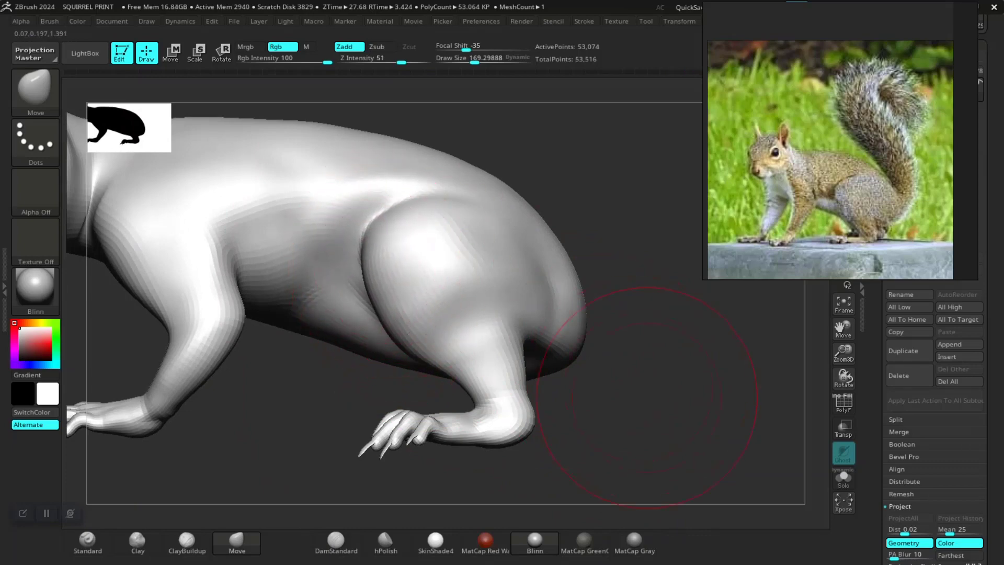
pyautogui.moveTo(647, 397)
pyautogui.keyDown('alt'); pyautogui.mouseDown()
pyautogui.moveTo(565, 377)
pyautogui.moveTo(623, 416)
pyautogui.mouseUp(); pyautogui.keyUp('alt')
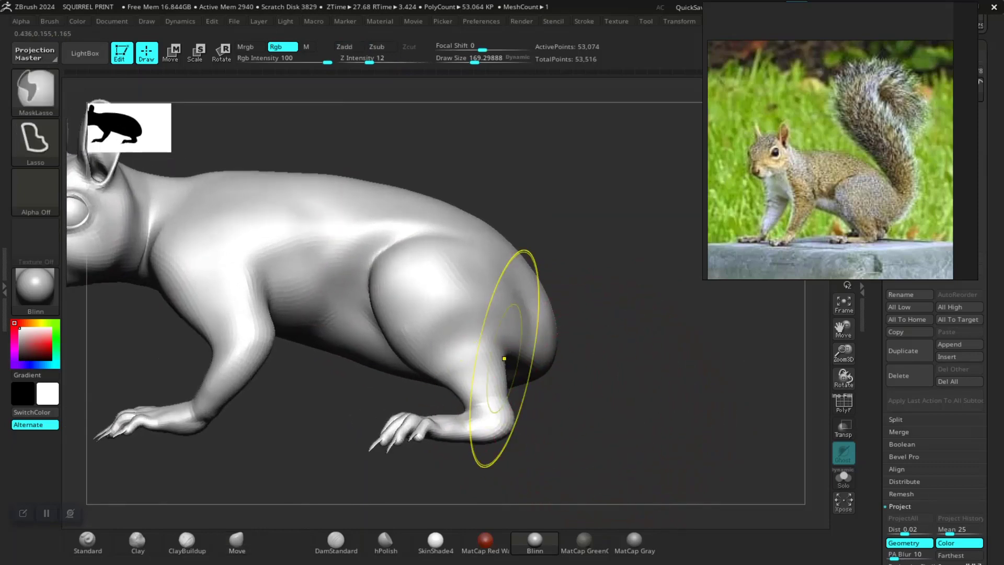
pyautogui.moveTo(568, 451)
pyautogui.keyDown('alt'); pyautogui.mouseDown()
pyautogui.moveTo(540, 402)
pyautogui.moveTo(518, 395)
pyautogui.mouseUp(); pyautogui.keyUp('alt')
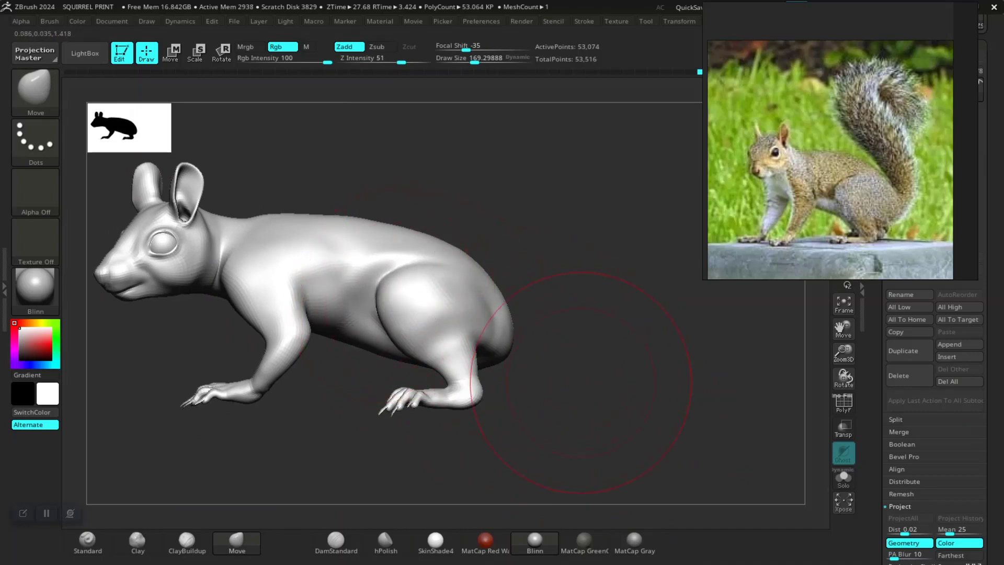
# Step: Unhide the tail so the whole squirrel mesh is shown, viewed from above
pyautogui.keyDown('alt'); pyautogui.moveTo(581, 382); pyautogui.dragTo(572, 324); pyautogui.keyUp('alt')
pyautogui.keyDown('ctrl'); pyautogui.keyDown('shift'); pyautogui.click(573, 315); pyautogui.keyUp('shift'); pyautogui.keyUp('ctrl')
pyautogui.moveTo(569, 393)
pyautogui.keyDown('alt'); pyautogui.mouseDown()
pyautogui.moveTo(596, 470)
pyautogui.moveTo(605, 427)
pyautogui.moveTo(718, 460)
pyautogui.moveTo(680, 423)
pyautogui.mouseUp(); pyautogui.keyUp('alt')
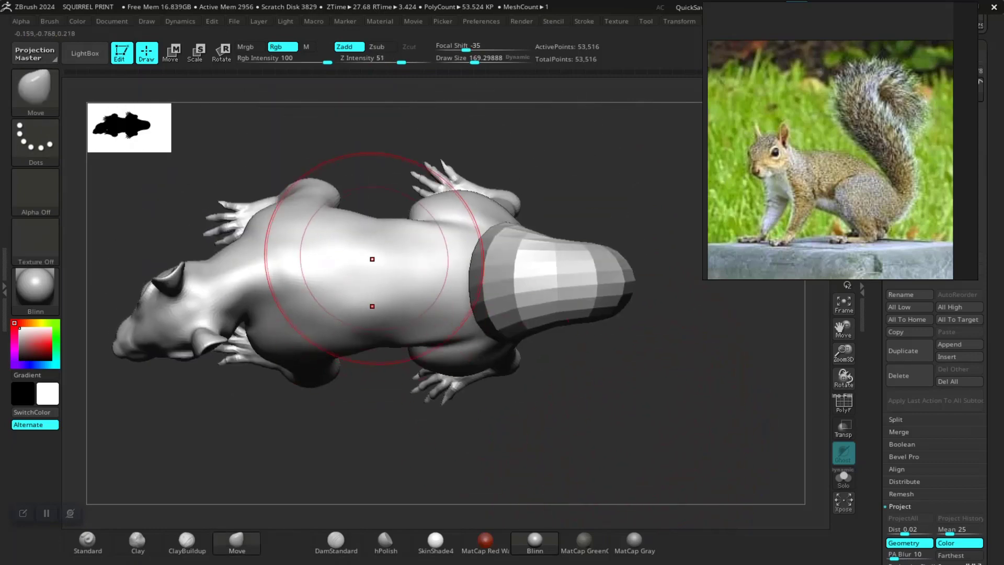
# Step: Adjust the sides of the torso with the Move brush at a draw size of about 215
pyautogui.press('space')
pyautogui.moveTo(372, 256); pyautogui.dragTo(378, 256)
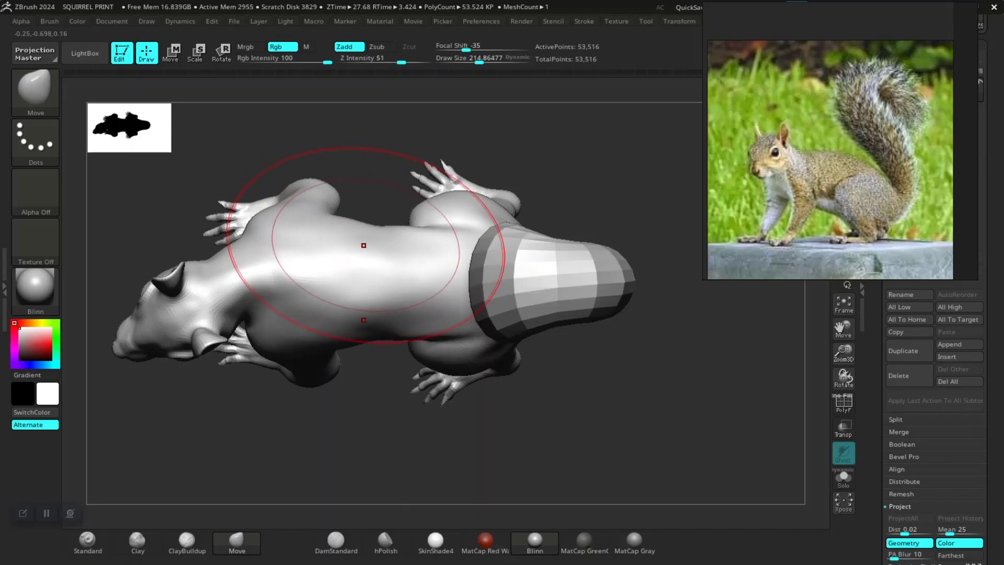
pyautogui.moveTo(561, 387)
pyautogui.mouseDown()
pyautogui.moveTo(600, 332)
pyautogui.moveTo(497, 418)
pyautogui.moveTo(603, 374)
pyautogui.moveTo(450, 374)
pyautogui.moveTo(482, 370)
pyautogui.moveTo(492, 386)
pyautogui.moveTo(476, 408)
pyautogui.moveTo(488, 410)
pyautogui.moveTo(615, 389)
pyautogui.moveTo(596, 389)
pyautogui.moveTo(602, 425)
pyautogui.moveTo(567, 438)
pyautogui.mouseUp()
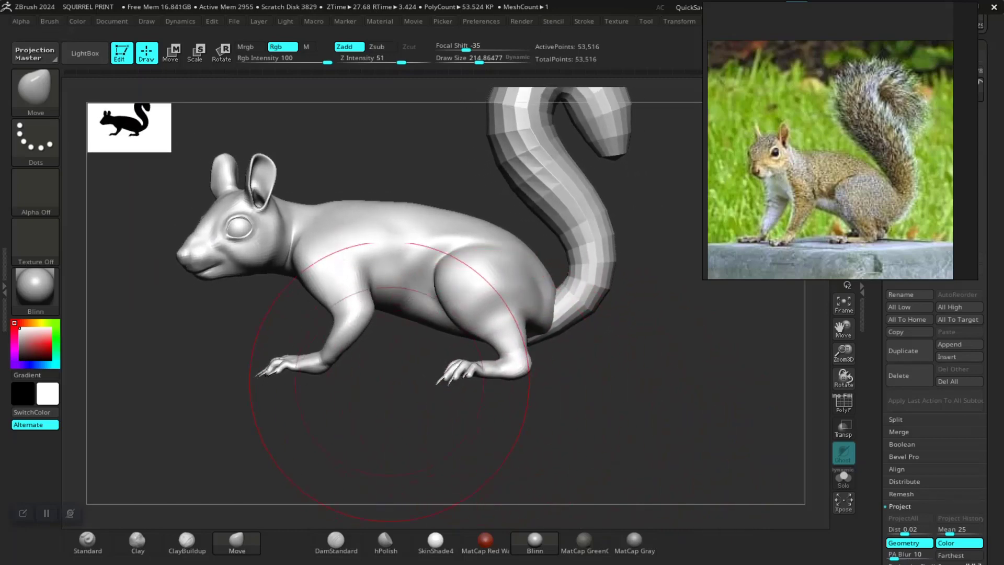
# Step: Lasso-mask the squirrel's front leg from the paw up to the shoulder
pyautogui.moveTo(389, 388)
pyautogui.keyDown('alt'); pyautogui.mouseDown()
pyautogui.moveTo(424, 396)
pyautogui.moveTo(437, 455)
pyautogui.mouseUp(); pyautogui.keyUp('alt')
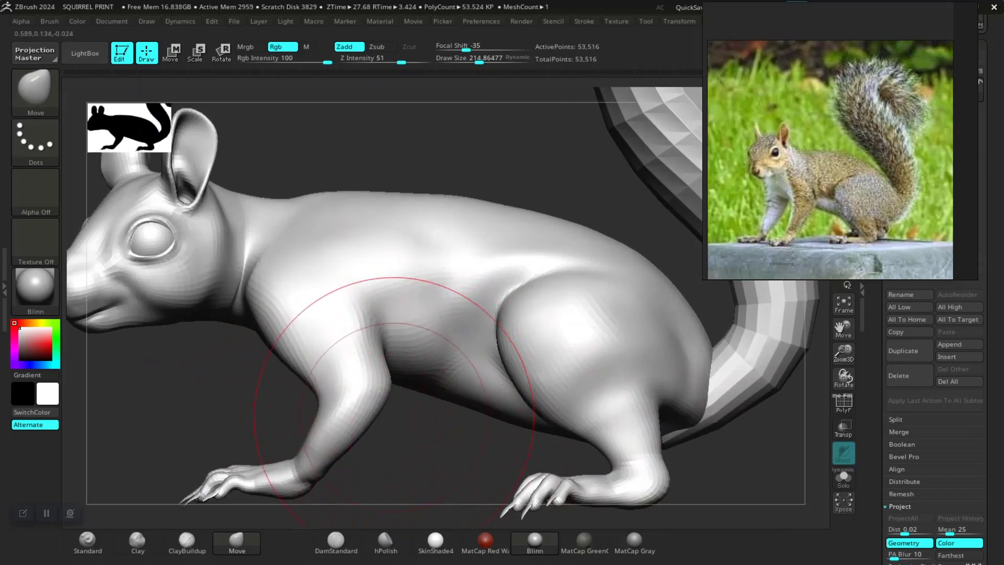
pyautogui.moveTo(394, 415); pyautogui.dragTo(234, 338)
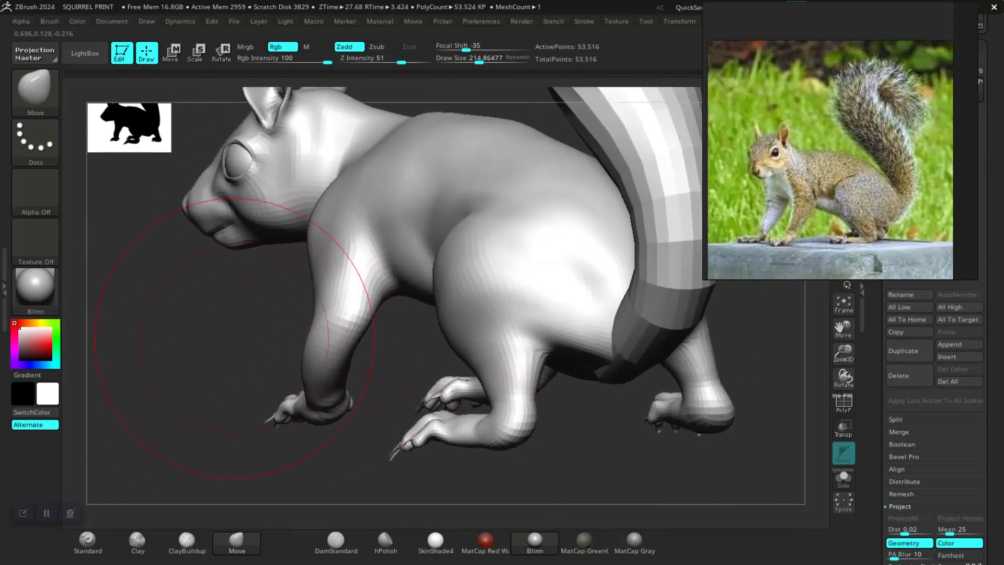
pyautogui.moveTo(182, 368)
pyautogui.keyDown('ctrl'); pyautogui.mouseDown()
pyautogui.moveTo(370, 470)
pyautogui.moveTo(392, 303)
pyautogui.mouseUp(); pyautogui.keyUp('ctrl')
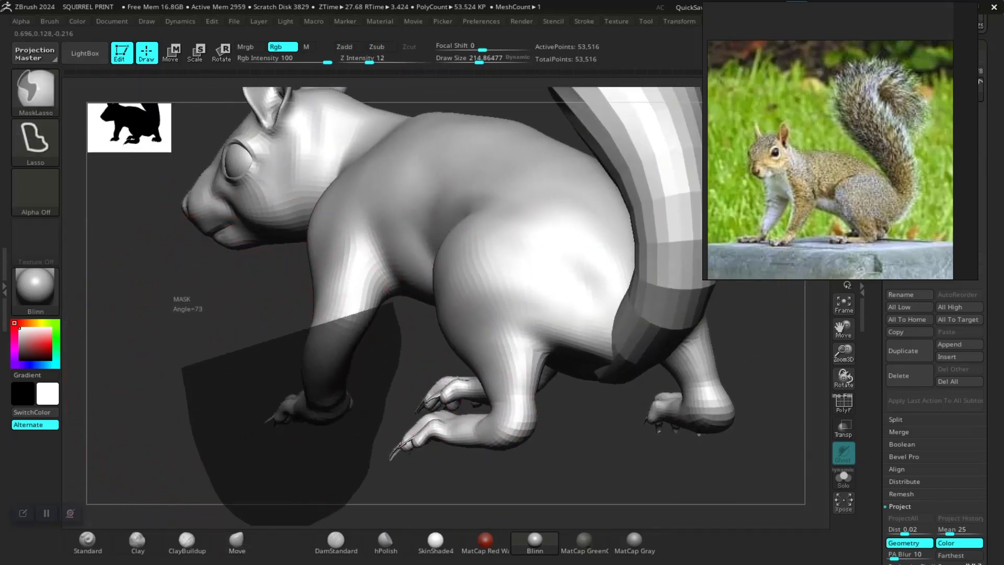
pyautogui.keyDown('ctrl'); pyautogui.moveTo(355, 209); pyautogui.dragTo(309, 227); pyautogui.keyUp('ctrl')
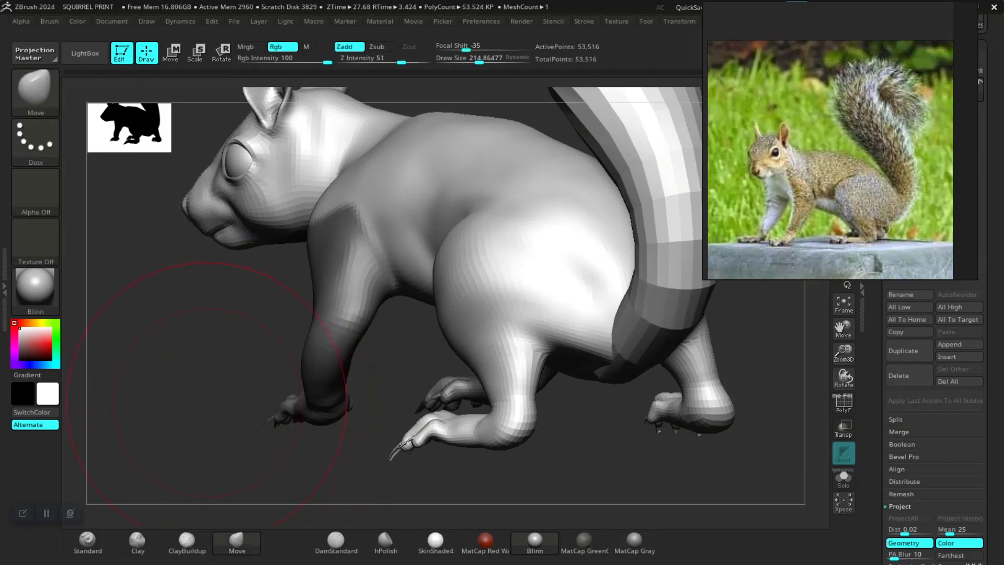
pyautogui.moveTo(202, 399); pyautogui.dragTo(359, 378)
pyautogui.keyDown('alt'); pyautogui.moveTo(505, 374); pyautogui.dragTo(487, 397); pyautogui.keyUp('alt')
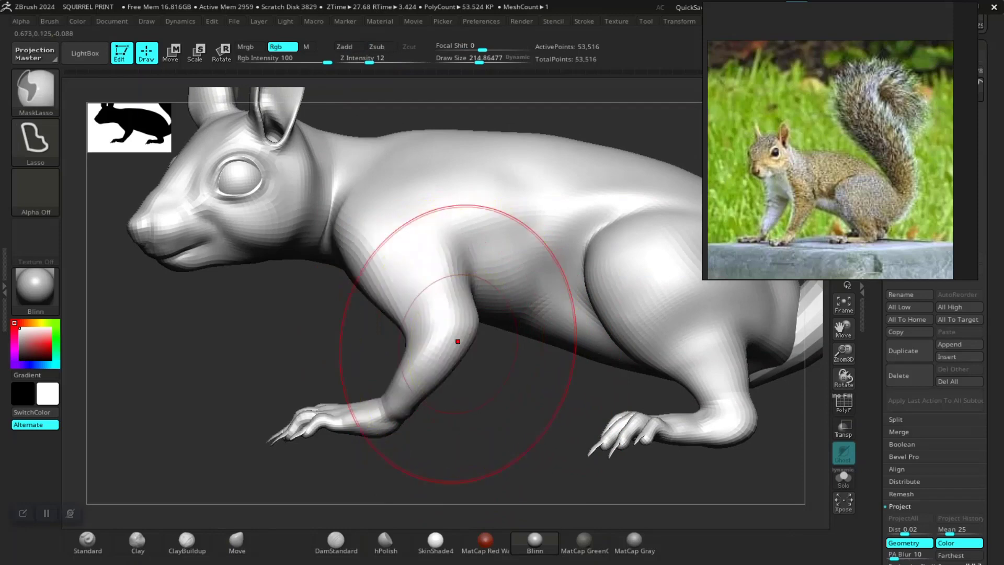
# Step: Invert the mask so only the front legs stay editable, and soften the mask's edge
pyautogui.keyDown('ctrl'); pyautogui.keyDown('shift'); pyautogui.click(451, 345); pyautogui.keyUp('shift'); pyautogui.keyUp('ctrl')
pyautogui.keyDown('ctrl'); pyautogui.click(513, 398); pyautogui.keyUp('ctrl')
pyautogui.keyDown('ctrl'); pyautogui.keyDown('shift'); pyautogui.click(527, 410); pyautogui.keyUp('shift'); pyautogui.keyUp('ctrl')
pyautogui.keyDown('ctrl'); pyautogui.click(515, 424); pyautogui.keyUp('ctrl')
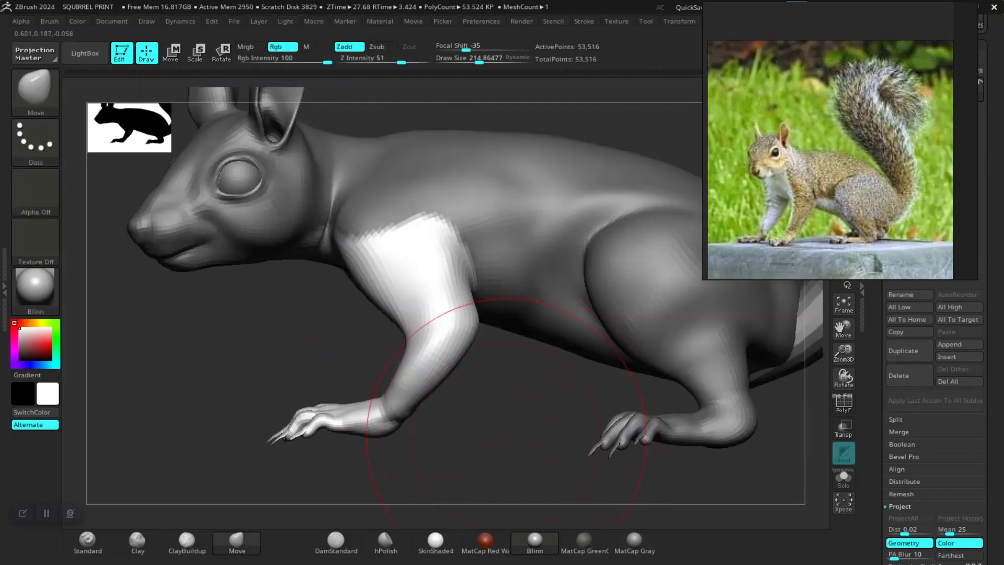
pyautogui.moveTo(502, 435)
pyautogui.mouseDown()
pyautogui.moveTo(643, 438)
pyautogui.moveTo(505, 436)
pyautogui.moveTo(480, 366)
pyautogui.moveTo(473, 405)
pyautogui.mouseUp()
pyautogui.keyDown('ctrl'); pyautogui.click(417, 300); pyautogui.keyUp('ctrl')
pyautogui.keyDown('ctrl'); pyautogui.click(421, 300); pyautogui.keyUp('ctrl')
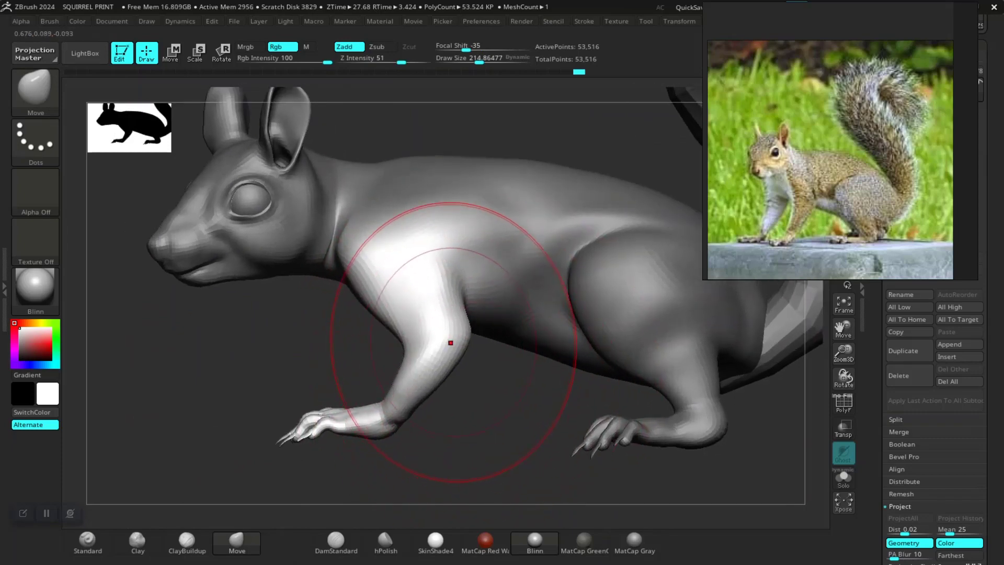
# Step: Reshape the elbows of the front legs with the Move brush at a draw size of about 163
pyautogui.press('space')
pyautogui.moveTo(462, 333); pyautogui.dragTo(457, 333)
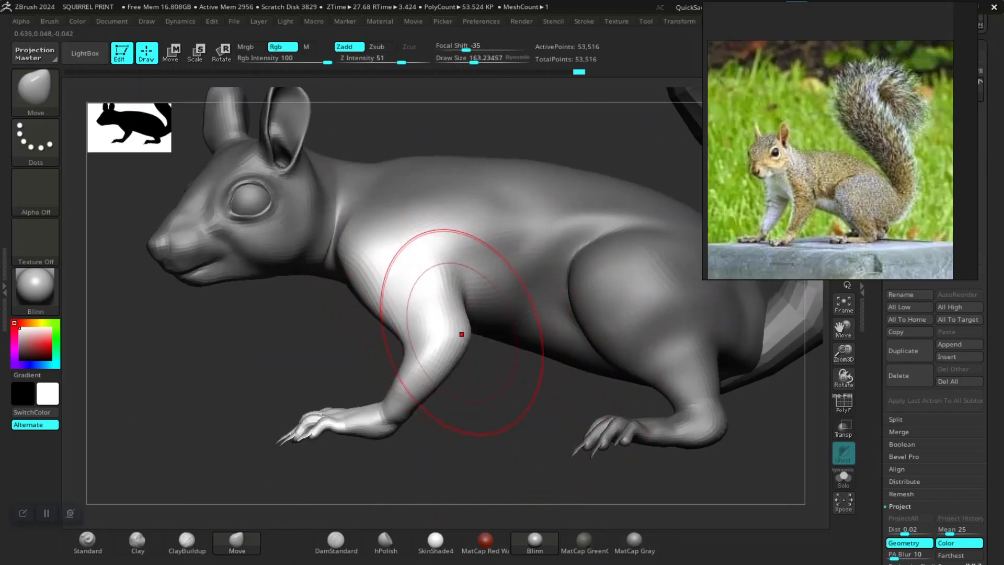
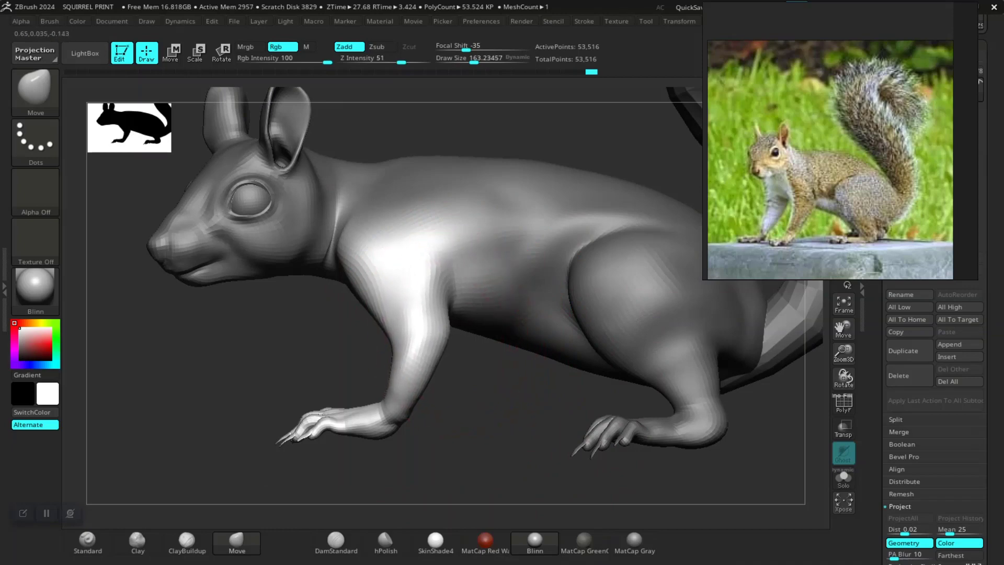
pyautogui.moveTo(429, 478)
pyautogui.keyDown('alt'); pyautogui.mouseDown()
pyautogui.moveTo(430, 413)
pyautogui.moveTo(432, 479)
pyautogui.mouseUp(); pyautogui.keyUp('alt')
pyautogui.moveTo(366, 484)
pyautogui.mouseDown()
pyautogui.moveTo(449, 486)
pyautogui.moveTo(379, 486)
pyautogui.mouseUp()
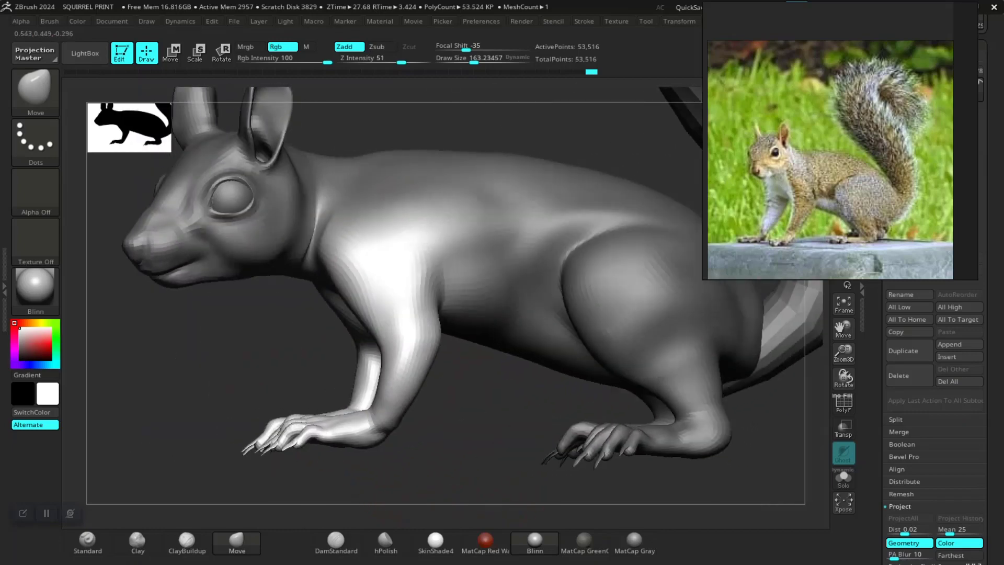
# Step: Set the Move brush's focal shift to -33 and adjust the outer contour of the front legs from behind
pyautogui.moveTo(456, 432)
pyautogui.keyDown('alt'); pyautogui.mouseDown()
pyautogui.moveTo(467, 433)
pyautogui.moveTo(420, 411)
pyautogui.moveTo(315, 406)
pyautogui.moveTo(320, 425)
pyautogui.moveTo(301, 444)
pyautogui.moveTo(317, 412)
pyautogui.mouseUp(); pyautogui.keyUp('alt')
pyautogui.press('space')
pyautogui.click(403, 373)
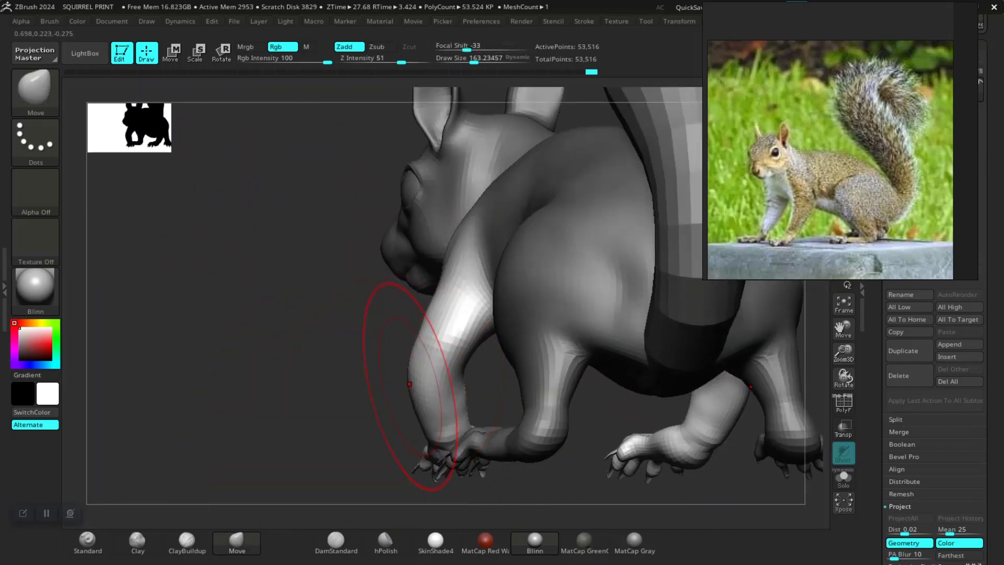
pyautogui.moveTo(412, 383); pyautogui.dragTo(417, 384)
pyautogui.moveTo(381, 429); pyautogui.dragTo(625, 460)
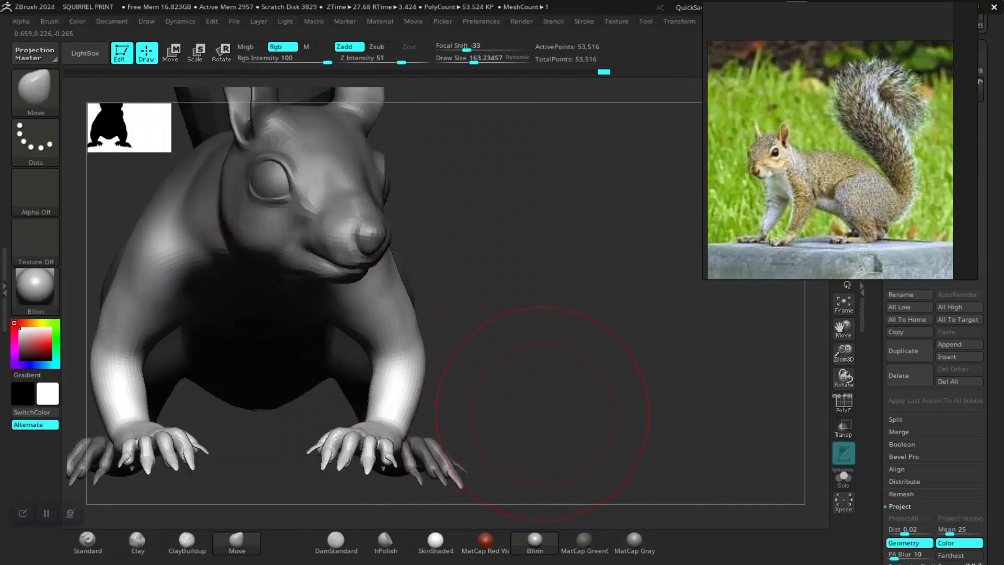
# Step: Refine the forearms and wrists of the front legs with the Move brush at a draw size of about 104
pyautogui.keyDown('alt'); pyautogui.moveTo(545, 405); pyautogui.dragTo(426, 379); pyautogui.keyUp('alt')
pyautogui.press('space')
pyautogui.press('shift')
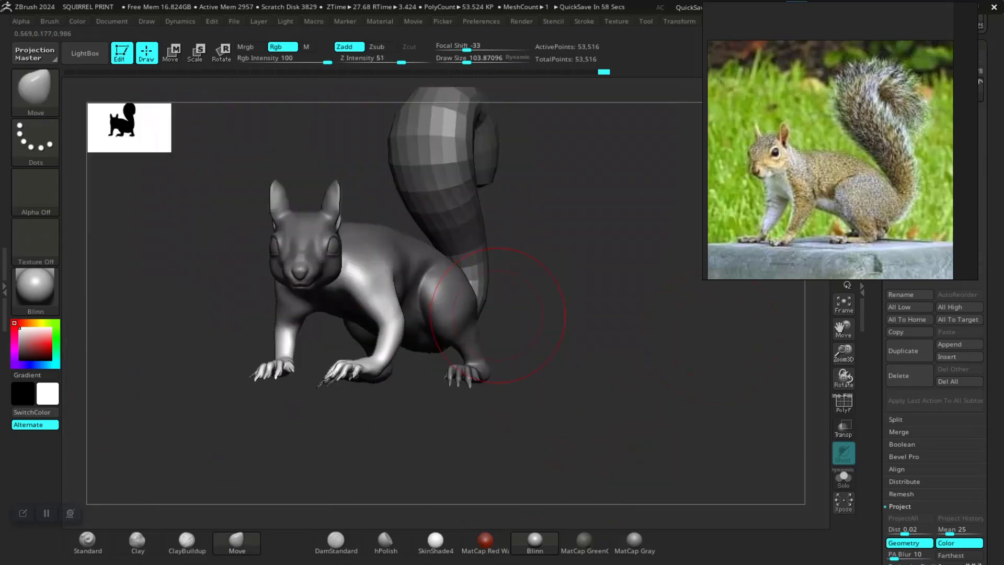
pyautogui.moveTo(460, 256)
pyautogui.mouseDown()
pyautogui.moveTo(460, 438)
pyautogui.moveTo(590, 433)
pyautogui.moveTo(430, 438)
pyautogui.moveTo(437, 466)
pyautogui.moveTo(379, 443)
pyautogui.moveTo(397, 442)
pyautogui.moveTo(442, 494)
pyautogui.mouseUp()
pyautogui.hotkey('ctrl', 'shift')
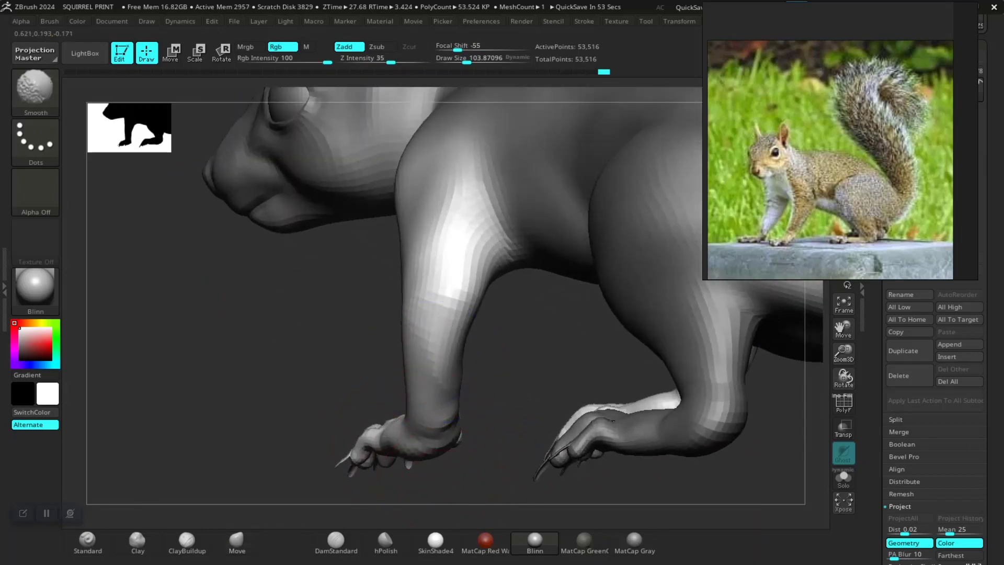
pyautogui.moveTo(497, 434)
pyautogui.keyDown('alt'); pyautogui.mouseDown()
pyautogui.moveTo(478, 390)
pyautogui.moveTo(494, 463)
pyautogui.moveTo(489, 430)
pyautogui.moveTo(511, 449)
pyautogui.moveTo(445, 442)
pyautogui.moveTo(493, 435)
pyautogui.moveTo(491, 425)
pyautogui.mouseUp(); pyautogui.keyUp('alt')
pyautogui.hotkey('ctrl', 'z')
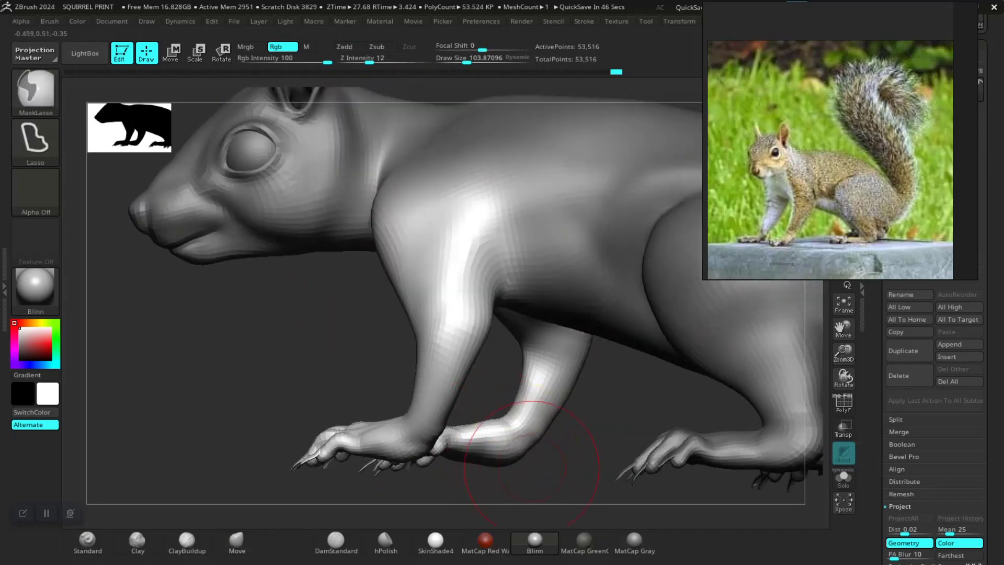
pyautogui.moveTo(533, 467)
pyautogui.mouseDown()
pyautogui.moveTo(515, 465)
pyautogui.moveTo(544, 481)
pyautogui.moveTo(511, 433)
pyautogui.moveTo(485, 460)
pyautogui.mouseUp()
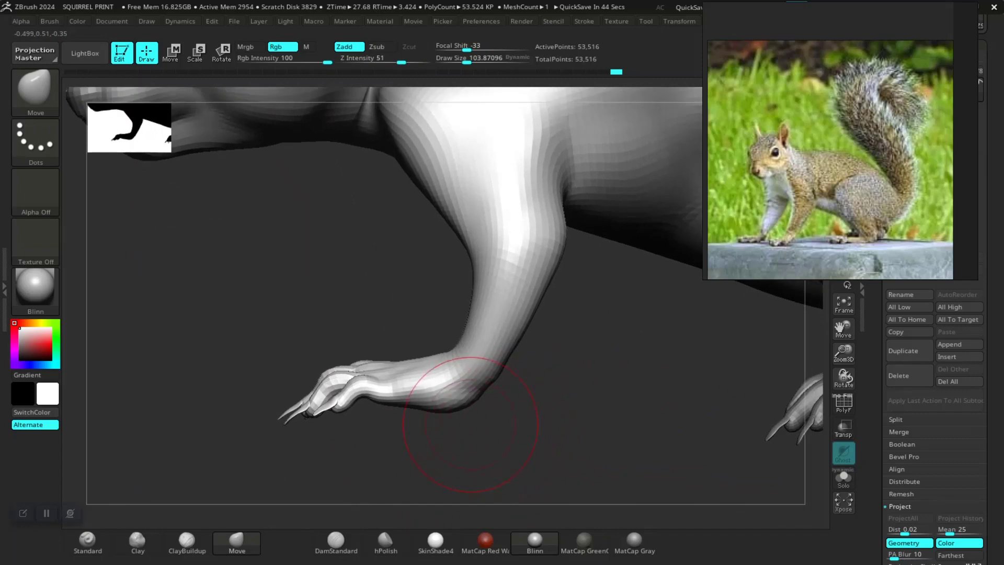
# Step: Set the Move brush's draw size to about 182 and clear the mask from the body
pyautogui.press('space')
pyautogui.moveTo(529, 399)
pyautogui.mouseDown()
pyautogui.moveTo(473, 399)
pyautogui.moveTo(538, 329)
pyautogui.moveTo(462, 412)
pyautogui.moveTo(434, 397)
pyautogui.mouseUp()
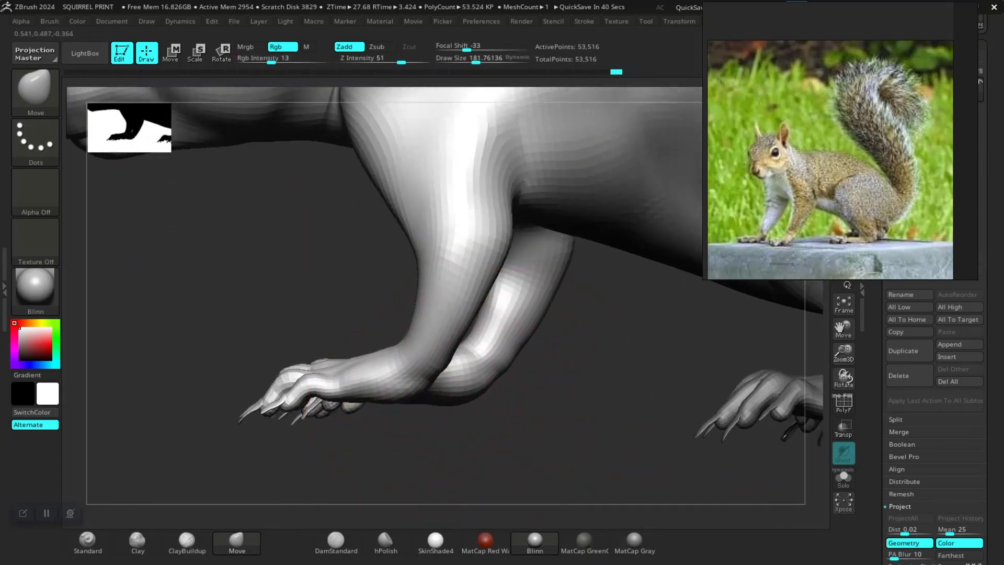
pyautogui.moveTo(549, 434)
pyautogui.mouseDown()
pyautogui.moveTo(612, 468)
pyautogui.moveTo(556, 437)
pyautogui.moveTo(552, 366)
pyautogui.moveTo(554, 406)
pyautogui.moveTo(536, 450)
pyautogui.moveTo(506, 399)
pyautogui.moveTo(509, 430)
pyautogui.moveTo(505, 400)
pyautogui.mouseUp()
pyautogui.hotkey('ctrl', 'z')
pyautogui.keyDown('ctrl'); pyautogui.moveTo(477, 209); pyautogui.dragTo(498, 256); pyautogui.keyUp('ctrl')
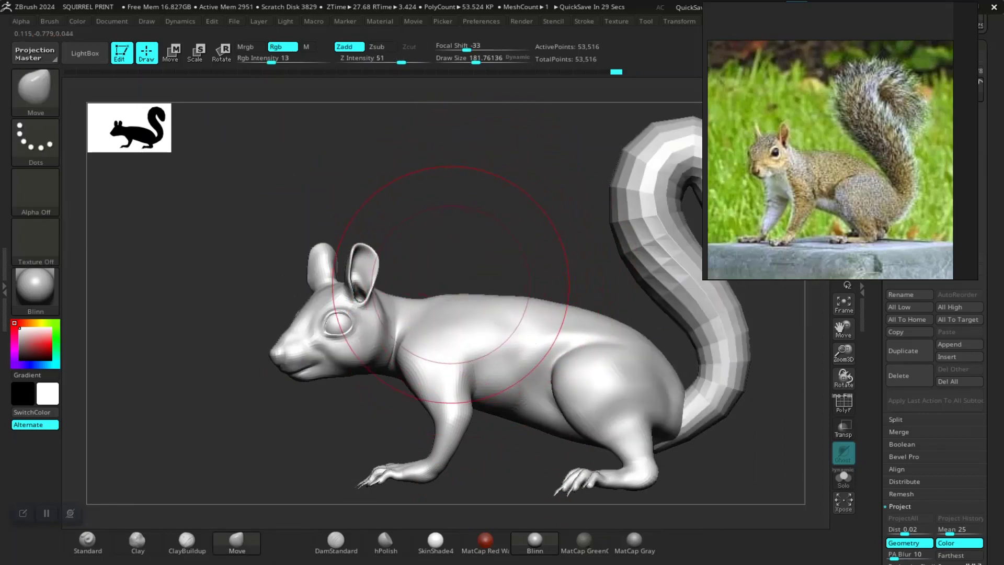
pyautogui.keyDown('alt'); pyautogui.moveTo(451, 285); pyautogui.dragTo(443, 274); pyautogui.keyUp('alt')
pyautogui.moveTo(292, 193)
pyautogui.keyDown('ctrl'); pyautogui.mouseDown()
pyautogui.moveTo(228, 390)
pyautogui.moveTo(332, 403)
pyautogui.moveTo(426, 380)
pyautogui.moveTo(484, 349)
pyautogui.mouseUp(); pyautogui.keyUp('ctrl')
pyautogui.hotkey('ctrl', 'z')
# Step: Lasso-mask the squirrel's head, shoulders and front half of the torso
pyautogui.moveTo(308, 177)
pyautogui.keyDown('ctrl'); pyautogui.mouseDown()
pyautogui.moveTo(228, 218)
pyautogui.moveTo(288, 417)
pyautogui.moveTo(465, 406)
pyautogui.mouseUp(); pyautogui.keyUp('ctrl')
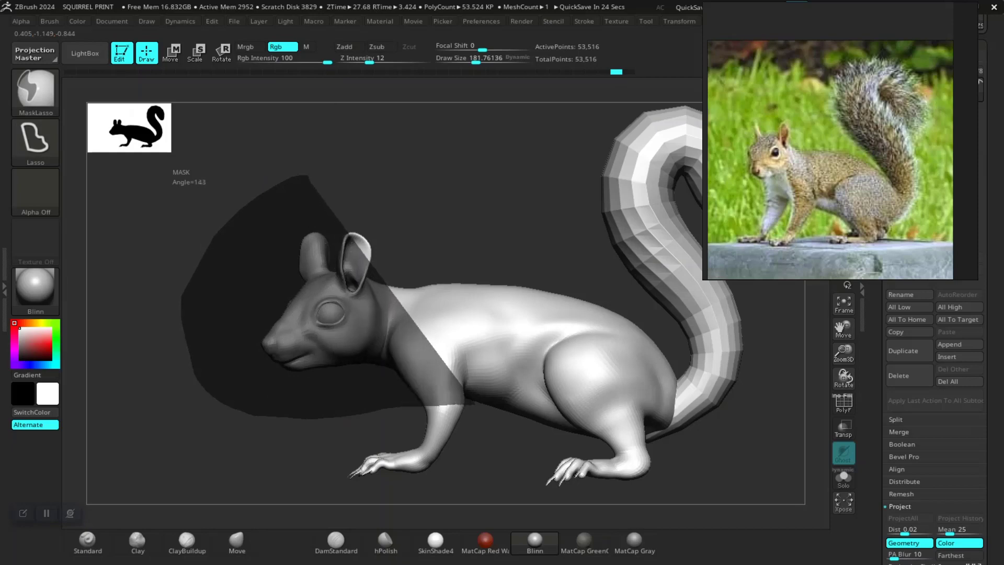
pyautogui.moveTo(492, 397)
pyautogui.keyDown('ctrl'); pyautogui.mouseDown()
pyautogui.moveTo(538, 342)
pyautogui.moveTo(540, 283)
pyautogui.mouseUp(); pyautogui.keyUp('ctrl')
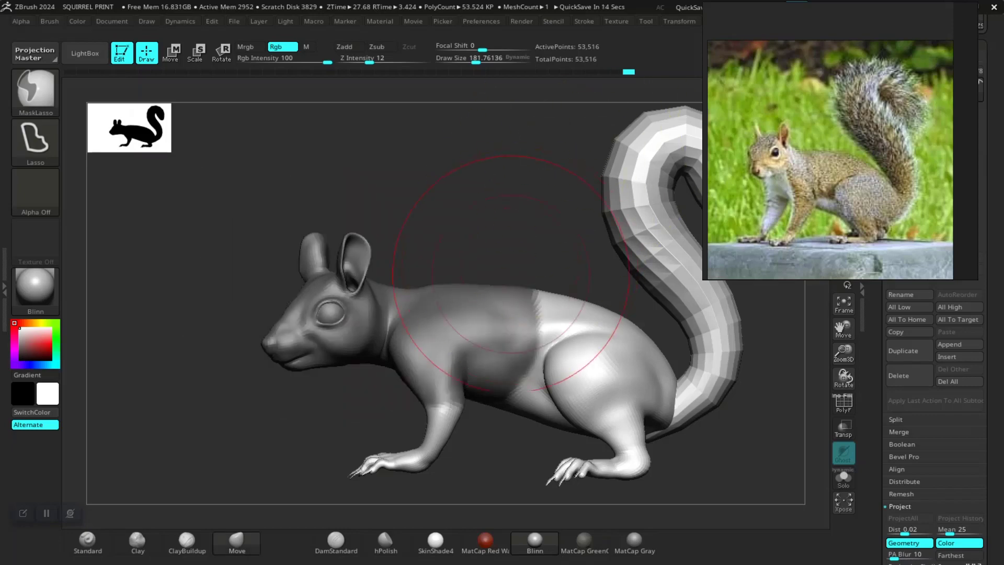
pyautogui.moveTo(444, 251)
pyautogui.mouseDown()
pyautogui.moveTo(567, 257)
pyautogui.moveTo(453, 253)
pyautogui.mouseUp()
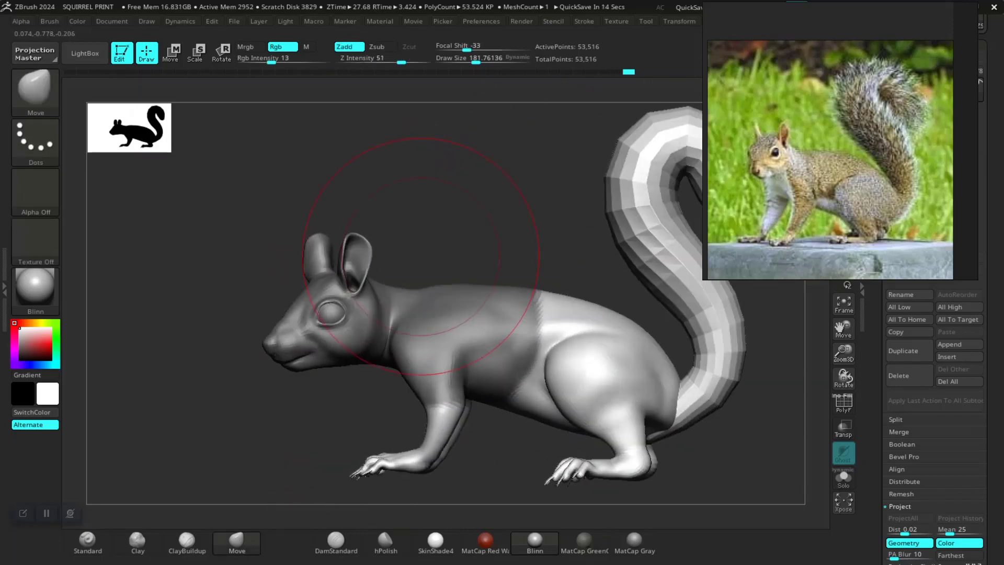
# Step: Soften and invert the mask to isolate the head and front body for the Move gizmo
pyautogui.keyDown('ctrl'); pyautogui.click(437, 335); pyautogui.keyUp('ctrl')
pyautogui.keyDown('ctrl'); pyautogui.click(436, 334); pyautogui.keyUp('ctrl')
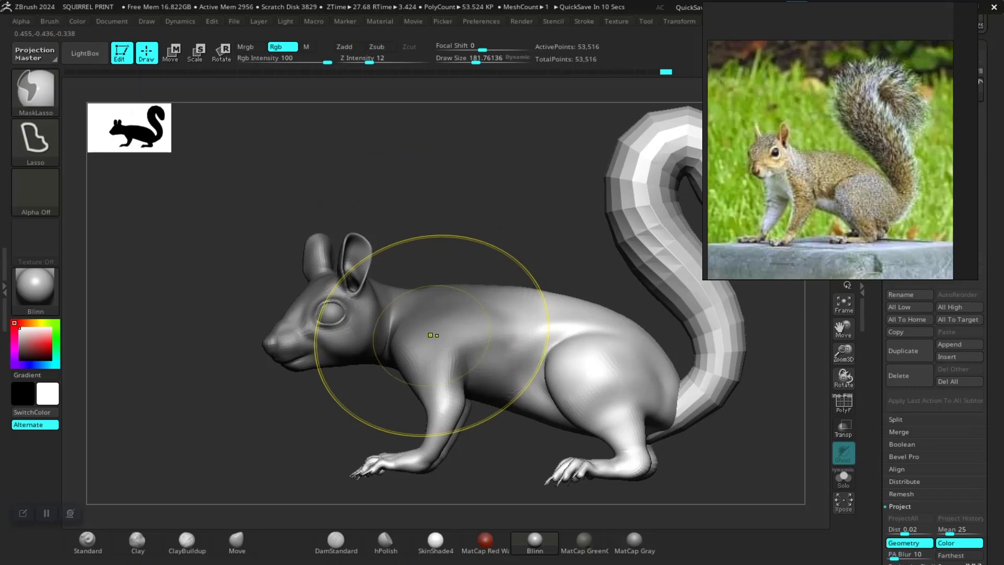
pyautogui.keyDown('ctrl'); pyautogui.click(482, 220); pyautogui.keyUp('ctrl')
pyautogui.press('w')
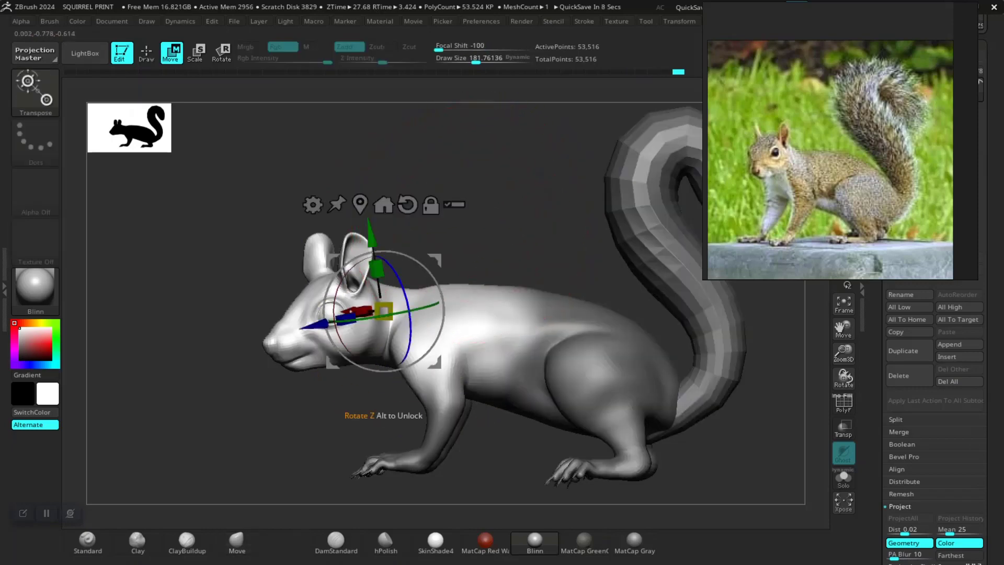
# Step: Reset the gizmo's orientation and raise the unmasked head and front body slightly along the vertical axis
pyautogui.click(383, 204)
pyautogui.click(448, 214)
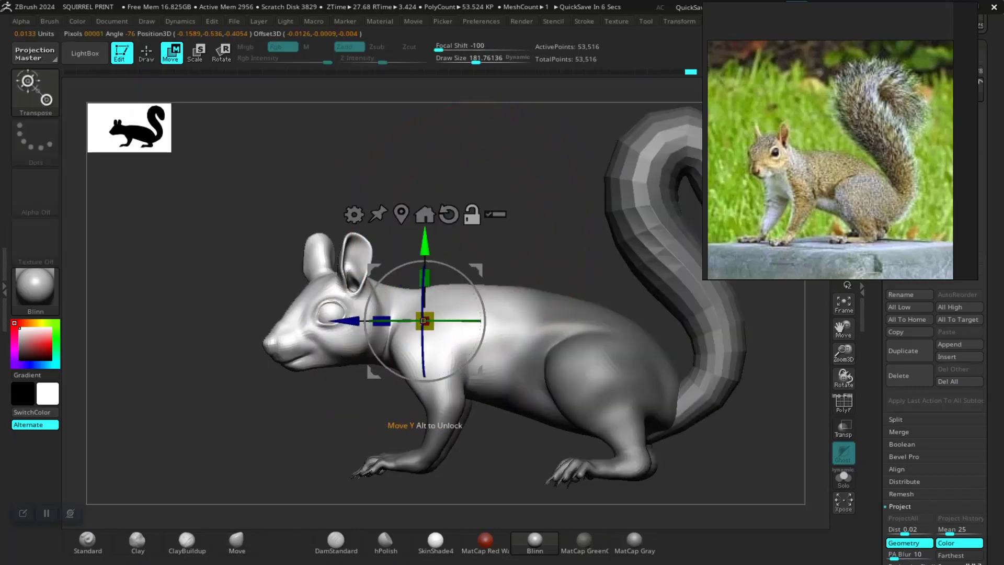
pyautogui.moveTo(425, 244); pyautogui.dragTo(424, 232)
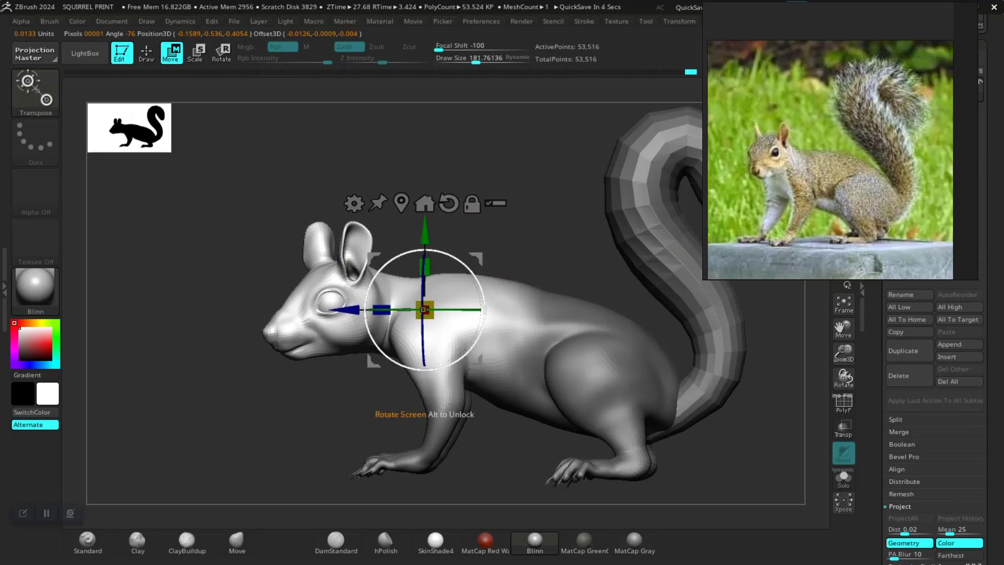
pyautogui.moveTo(425, 233); pyautogui.dragTo(424, 231)
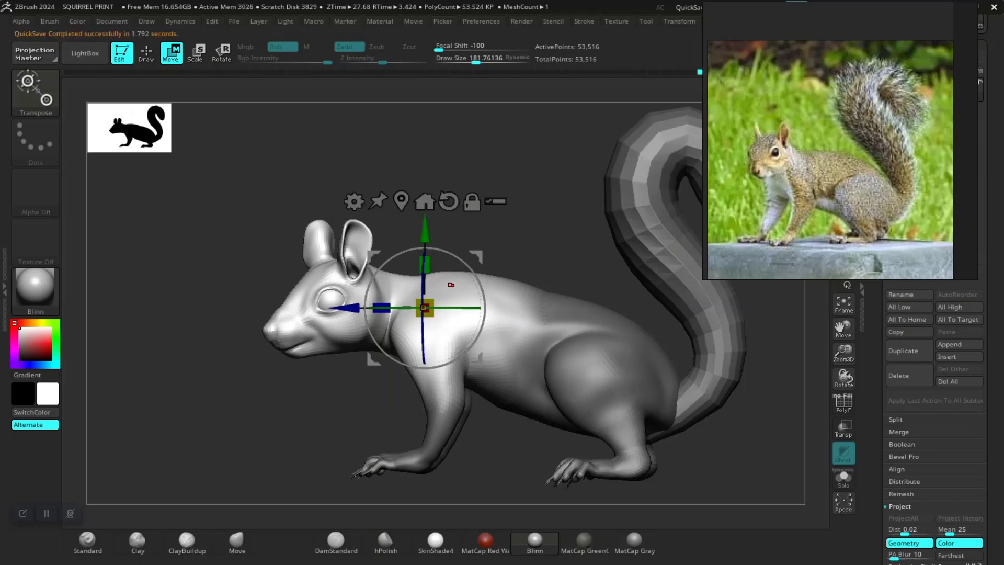
# Step: Try to rotate the head and front body sideways in the top view, then undo the rotation
pyautogui.moveTo(528, 178); pyautogui.dragTo(530, 309)
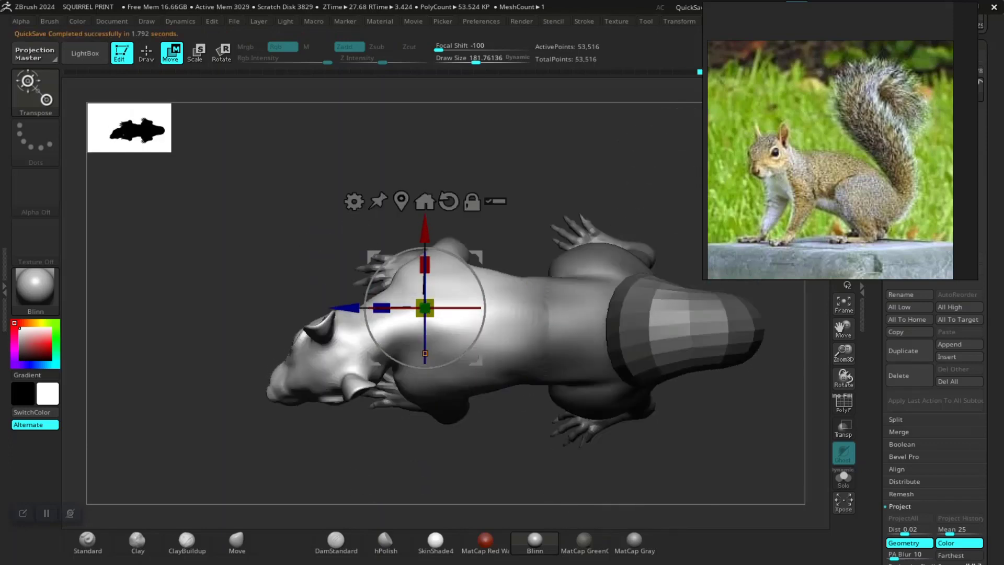
pyautogui.click(425, 354)
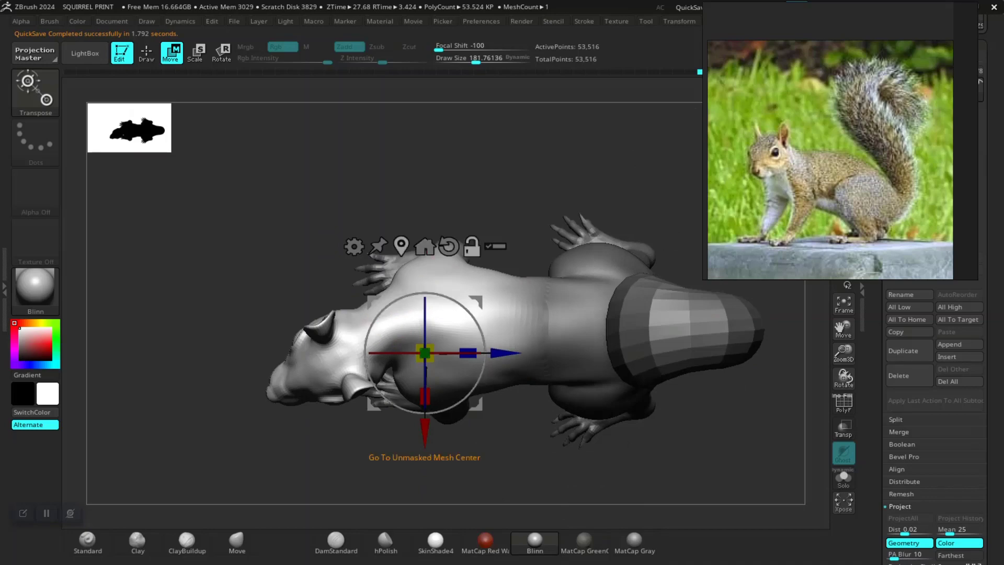
pyautogui.click(424, 246)
pyautogui.moveTo(346, 323); pyautogui.dragTo(346, 327)
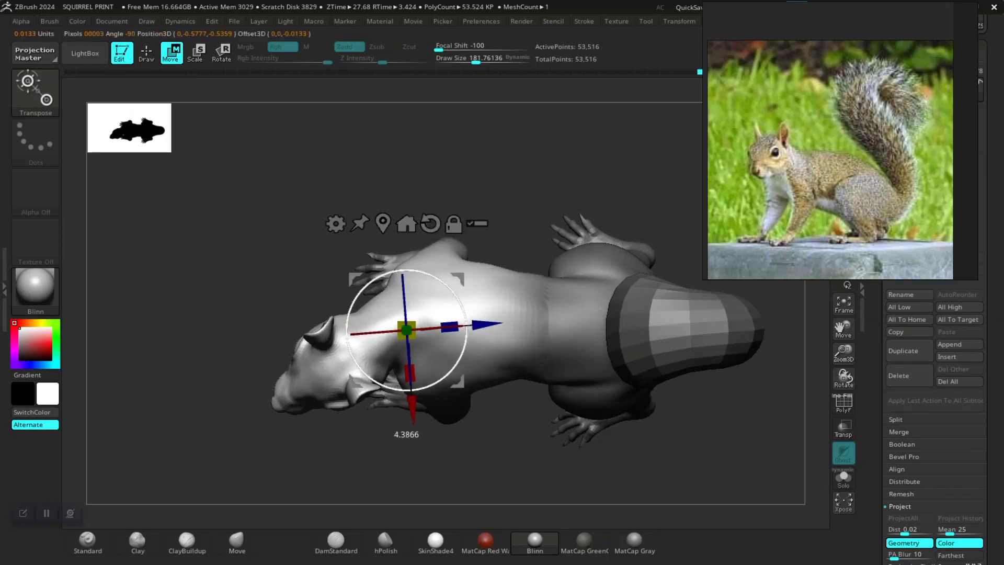
pyautogui.hotkey('ctrl', 'z')
# Step: Clear the mask from the body and smooth the middle of the back around the former mask edge
pyautogui.press('q')
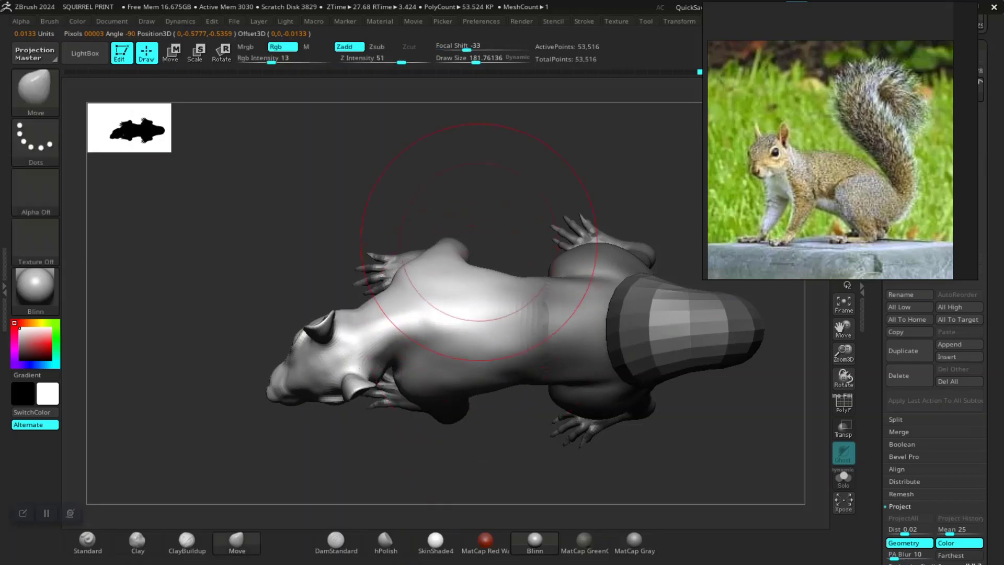
pyautogui.keyDown('ctrl'); pyautogui.moveTo(480, 217); pyautogui.dragTo(499, 238); pyautogui.keyUp('ctrl')
pyautogui.moveTo(529, 331); pyautogui.dragTo(522, 274, button='right')
pyautogui.press('shift')
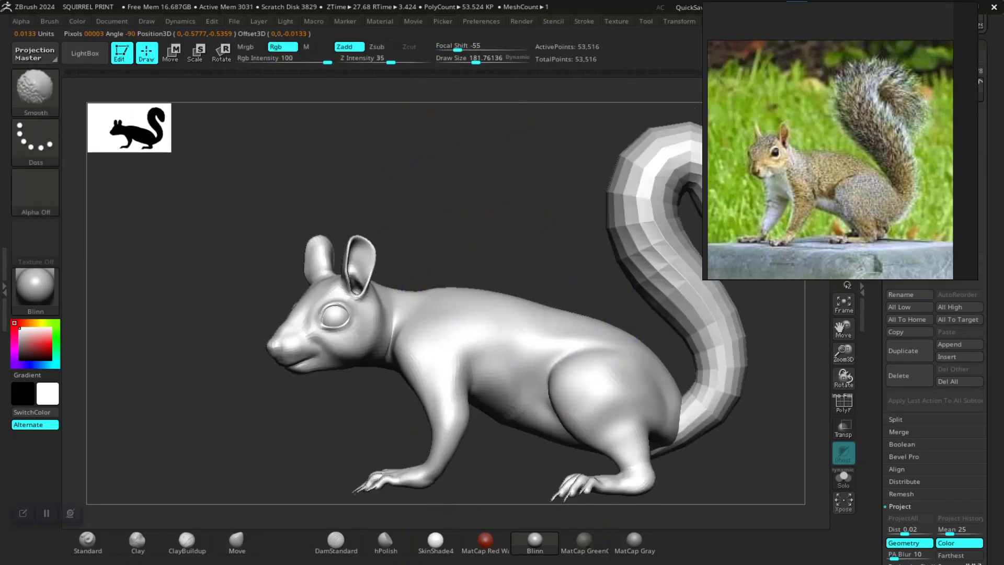
pyautogui.moveTo(522, 461)
pyautogui.keyDown('shift'); pyautogui.mouseDown(button='right')
pyautogui.moveTo(514, 335)
pyautogui.moveTo(497, 471)
pyautogui.moveTo(437, 545)
pyautogui.mouseUp(button='right'); pyautogui.keyUp('shift')
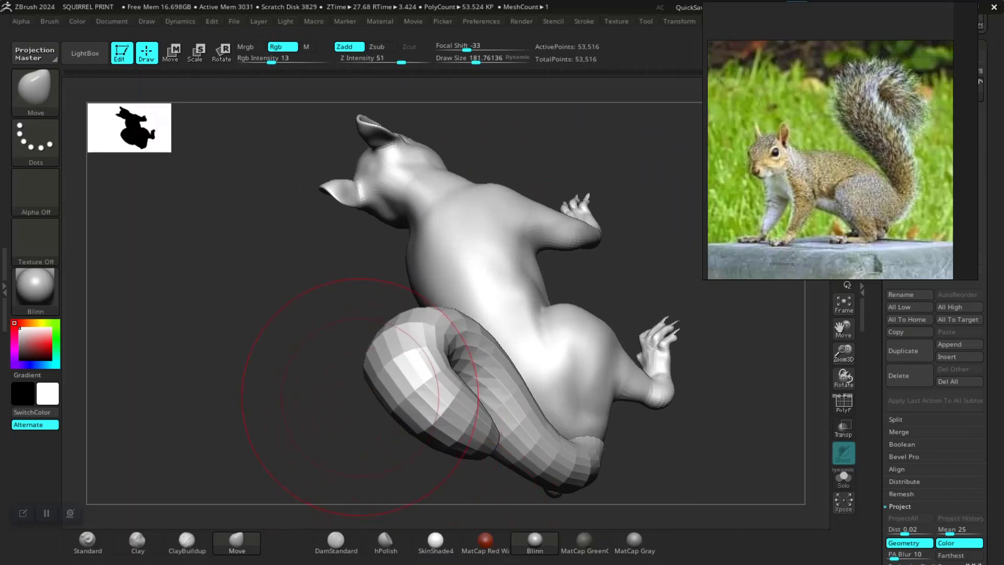
pyautogui.moveTo(360, 397)
pyautogui.mouseDown(button='right')
pyautogui.moveTo(473, 336)
pyautogui.moveTo(529, 287)
pyautogui.mouseUp(button='right')
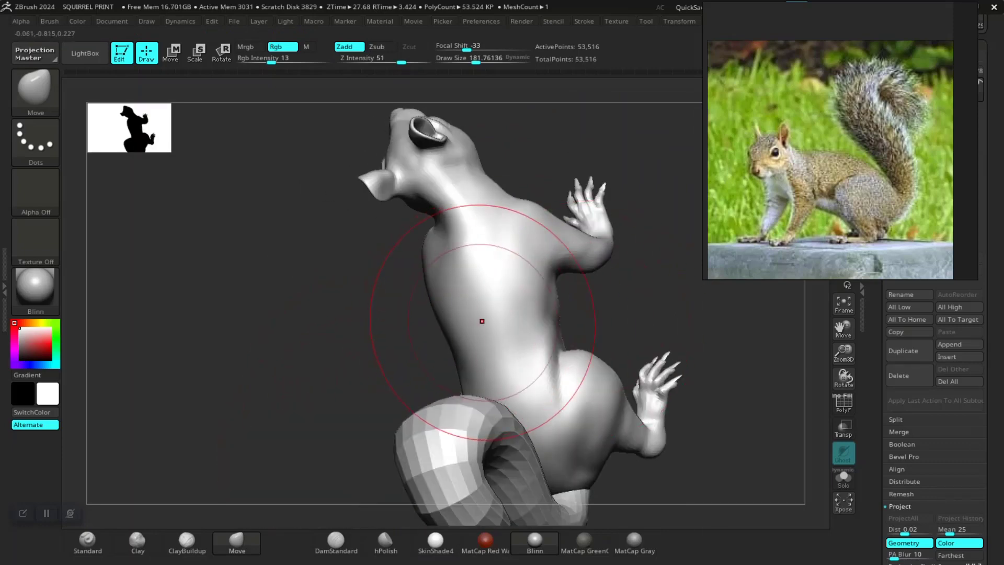
pyautogui.press('ctrl')
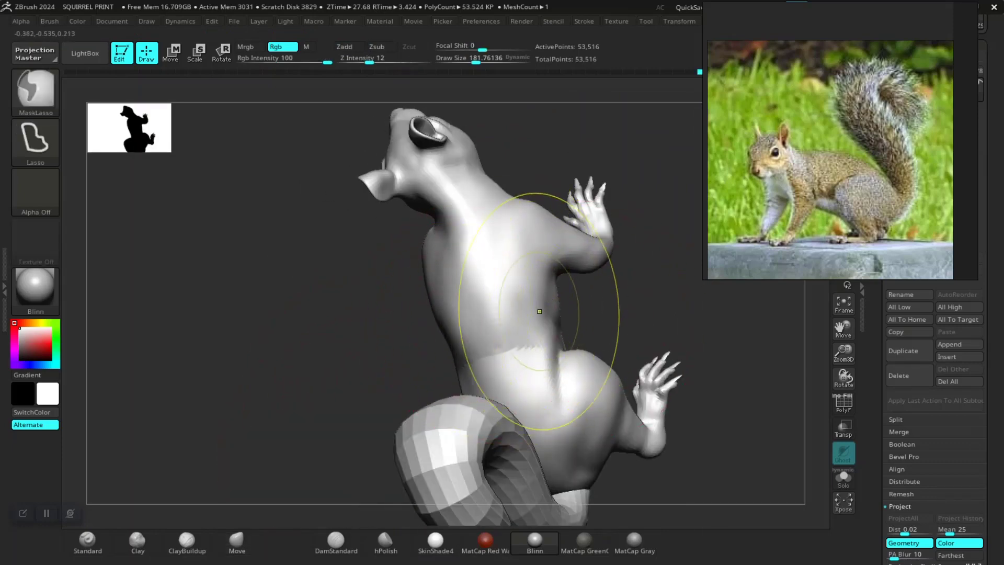
pyautogui.press('shift')
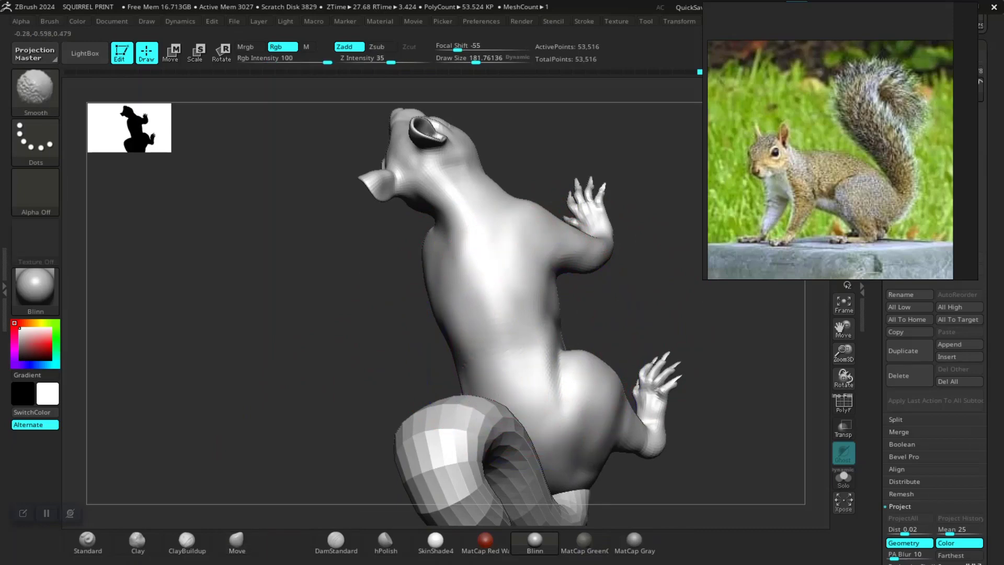
# Step: Refine the front legs with the Move brush at a draw size of about 135
pyautogui.moveTo(465, 335); pyautogui.dragTo(601, 326, button='right')
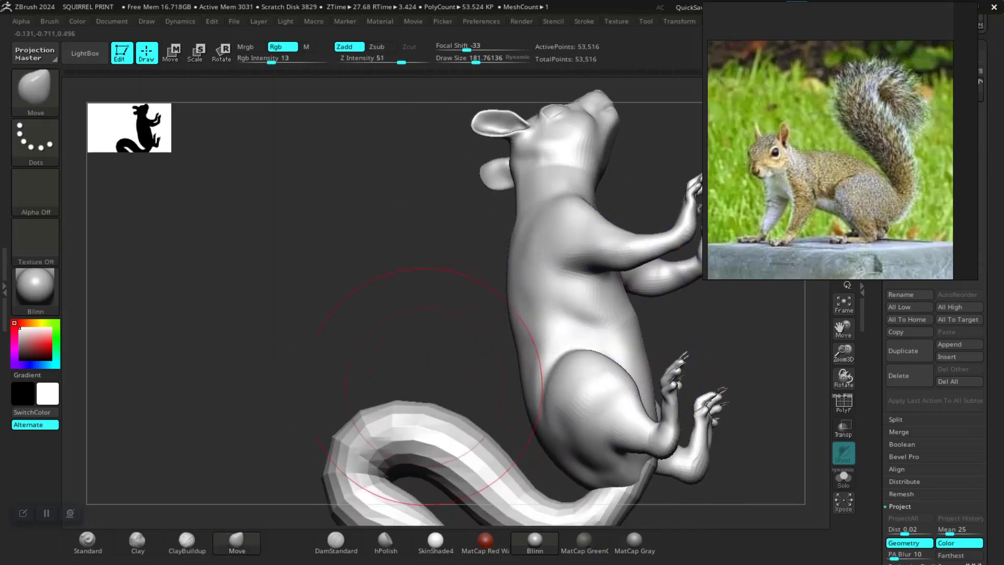
pyautogui.moveTo(426, 386)
pyautogui.keyDown('ctrl'); pyautogui.mouseDown(button='right')
pyautogui.moveTo(352, 291)
pyautogui.moveTo(364, 359)
pyautogui.moveTo(356, 369)
pyautogui.moveTo(269, 357)
pyautogui.mouseUp(button='right'); pyautogui.keyUp('ctrl')
pyautogui.moveTo(340, 356)
pyautogui.keyDown('alt'); pyautogui.mouseDown(button='right')
pyautogui.moveTo(249, 359)
pyautogui.moveTo(278, 455)
pyautogui.mouseUp(button='right'); pyautogui.keyUp('alt')
pyautogui.moveTo(238, 383)
pyautogui.keyDown('alt'); pyautogui.mouseDown(button='right')
pyautogui.moveTo(233, 357)
pyautogui.moveTo(235, 386)
pyautogui.moveTo(257, 384)
pyautogui.mouseUp(button='right'); pyautogui.keyUp('alt')
pyautogui.moveTo(413, 440)
pyautogui.keyDown('alt'); pyautogui.mouseDown(button='right')
pyautogui.moveTo(410, 414)
pyautogui.moveTo(420, 440)
pyautogui.mouseUp(button='right'); pyautogui.keyUp('alt')
pyautogui.press('space')
pyautogui.moveTo(314, 304); pyautogui.dragTo(337, 289)
pyautogui.press('space')
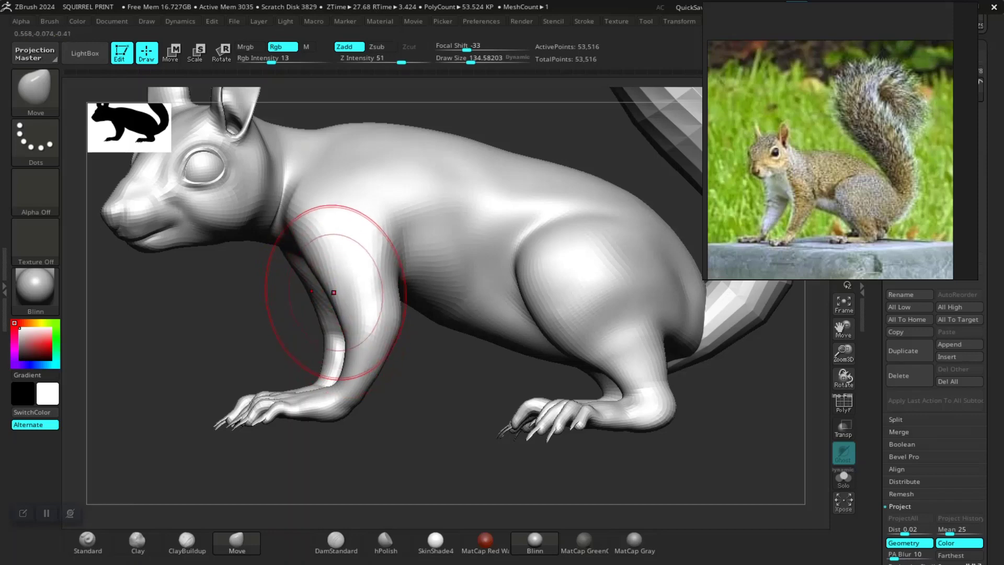
pyautogui.moveTo(301, 315); pyautogui.dragTo(310, 337, button='right')
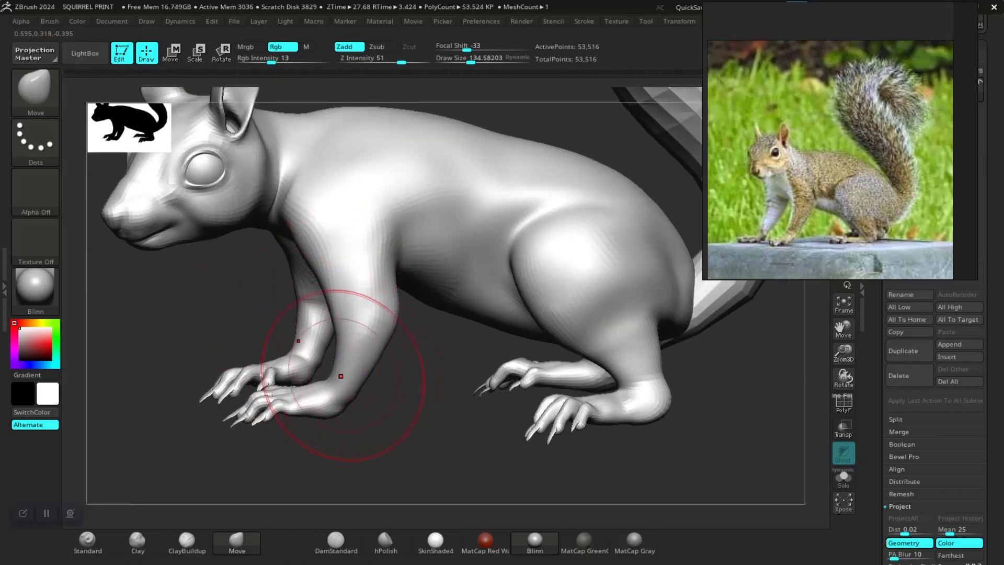
pyautogui.keyDown('ctrl'); pyautogui.moveTo(386, 416); pyautogui.dragTo(467, 404, button='right'); pyautogui.keyUp('ctrl')
pyautogui.moveTo(622, 390); pyautogui.dragTo(562, 408, button='right')
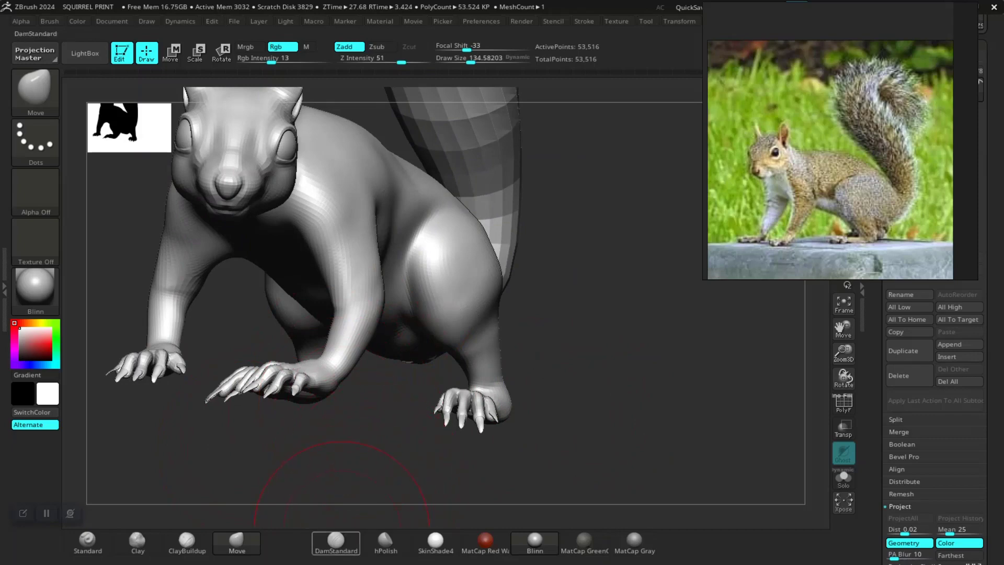
# Step: Carve the fold between the chest and the front leg with the DamStandard brush
pyautogui.click(87, 544)
pyautogui.moveTo(137, 460); pyautogui.dragTo(229, 331)
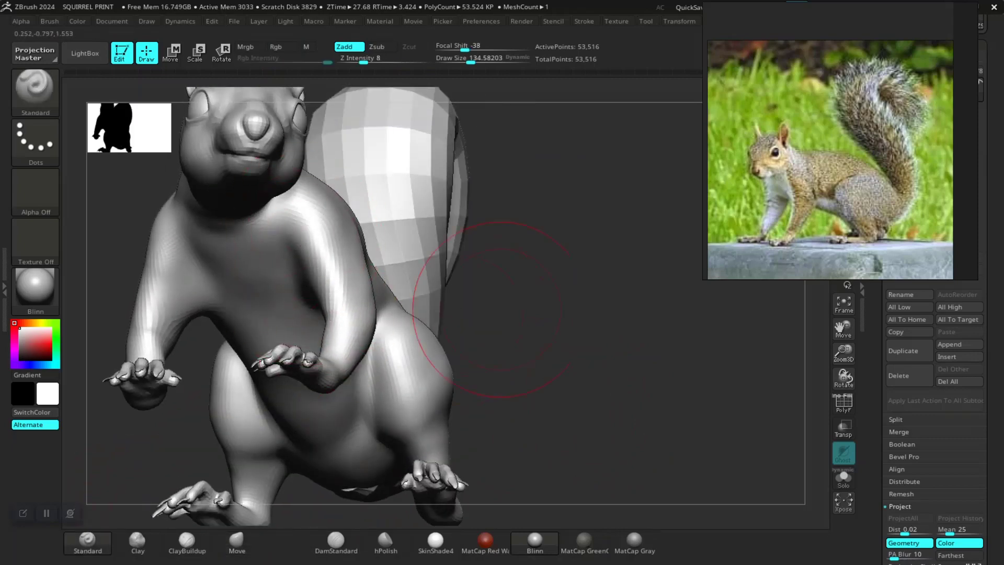
pyautogui.moveTo(501, 309)
pyautogui.mouseDown()
pyautogui.moveTo(370, 336)
pyautogui.moveTo(246, 392)
pyautogui.moveTo(252, 426)
pyautogui.moveTo(272, 433)
pyautogui.mouseUp()
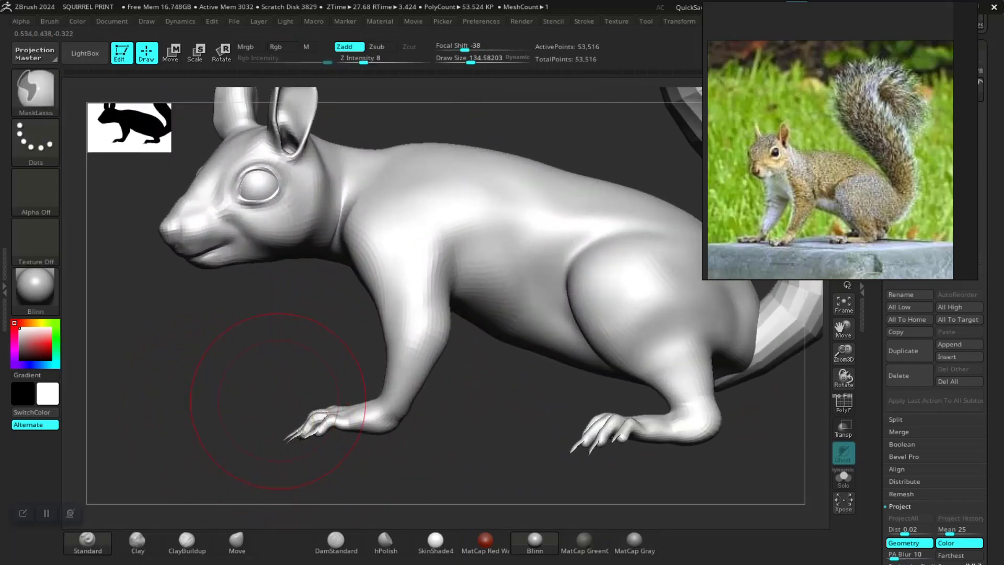
pyautogui.moveTo(270, 388)
pyautogui.mouseDown()
pyautogui.moveTo(502, 337)
pyautogui.moveTo(460, 216)
pyautogui.moveTo(482, 291)
pyautogui.mouseUp()
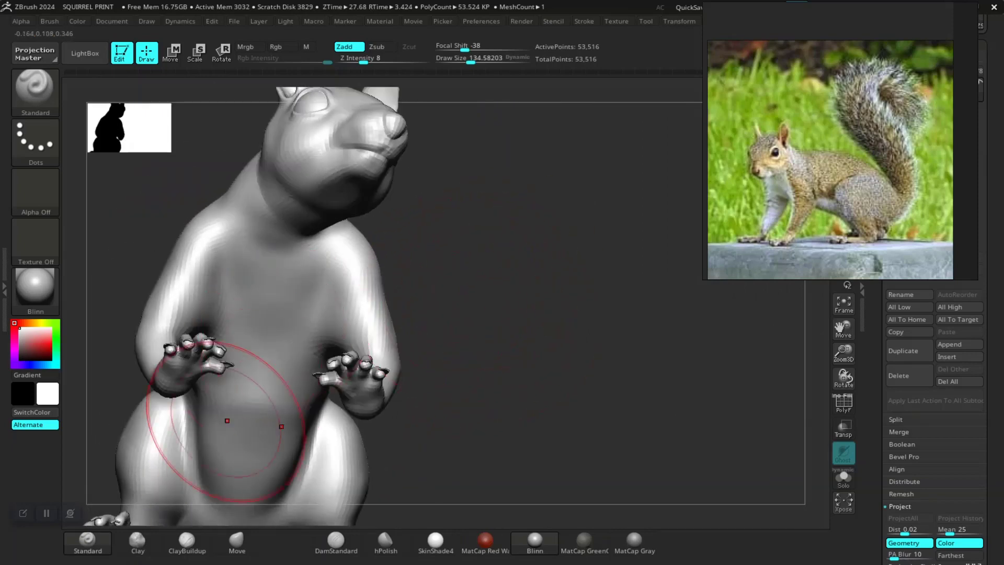
pyautogui.click(336, 543)
pyautogui.moveTo(426, 413); pyautogui.dragTo(392, 408)
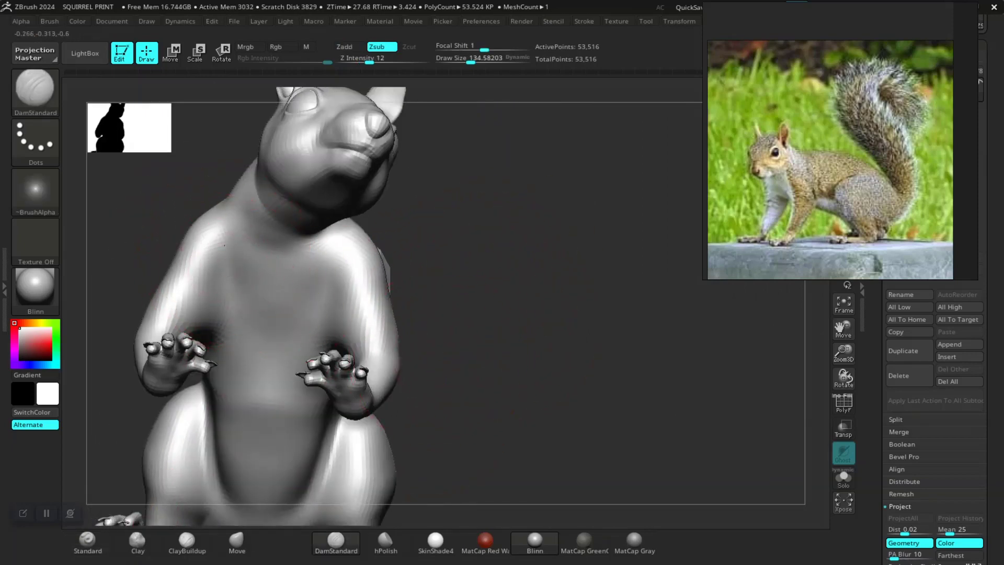
pyautogui.moveTo(224, 245); pyautogui.dragTo(224, 312)
pyautogui.moveTo(421, 371); pyautogui.dragTo(429, 426)
pyautogui.moveTo(336, 428)
pyautogui.mouseDown()
pyautogui.moveTo(475, 447)
pyautogui.moveTo(515, 367)
pyautogui.moveTo(510, 405)
pyautogui.mouseUp()
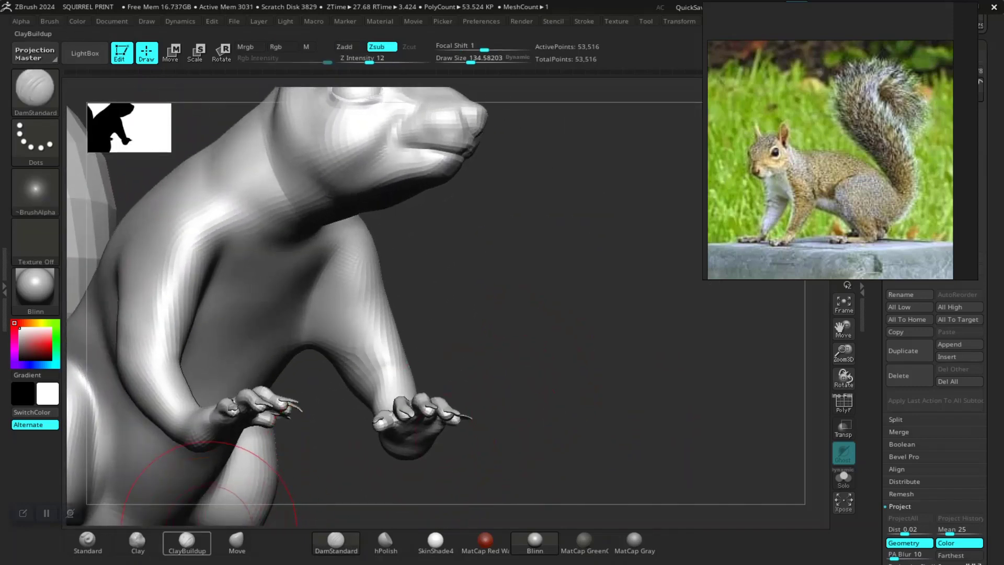
# Step: Build up the chest between the front legs with the ClayBuildup brush and smooth the added volume
pyautogui.click(190, 541)
pyautogui.moveTo(554, 363); pyautogui.dragTo(465, 317)
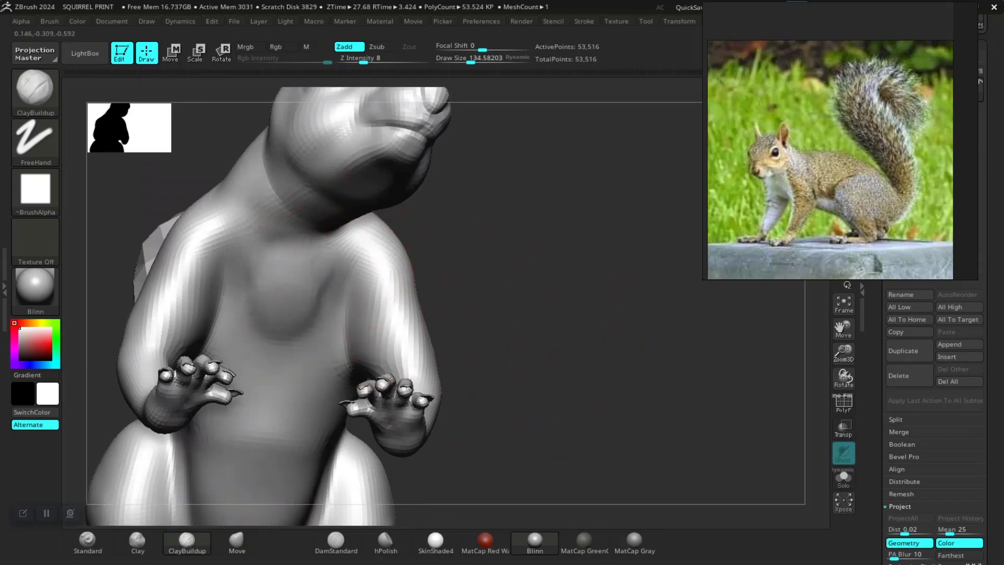
pyautogui.moveTo(293, 355); pyautogui.dragTo(318, 301)
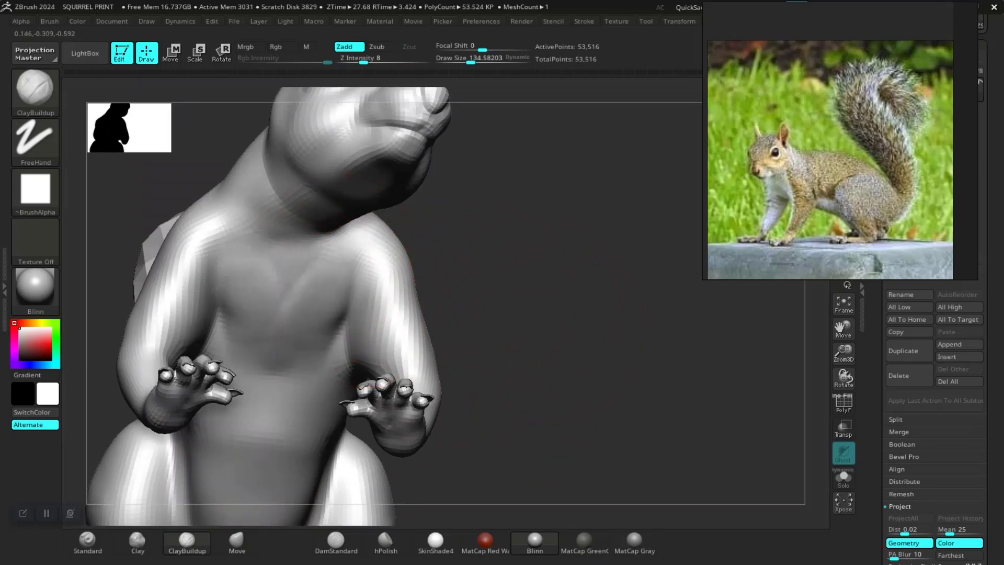
pyautogui.press('shift')
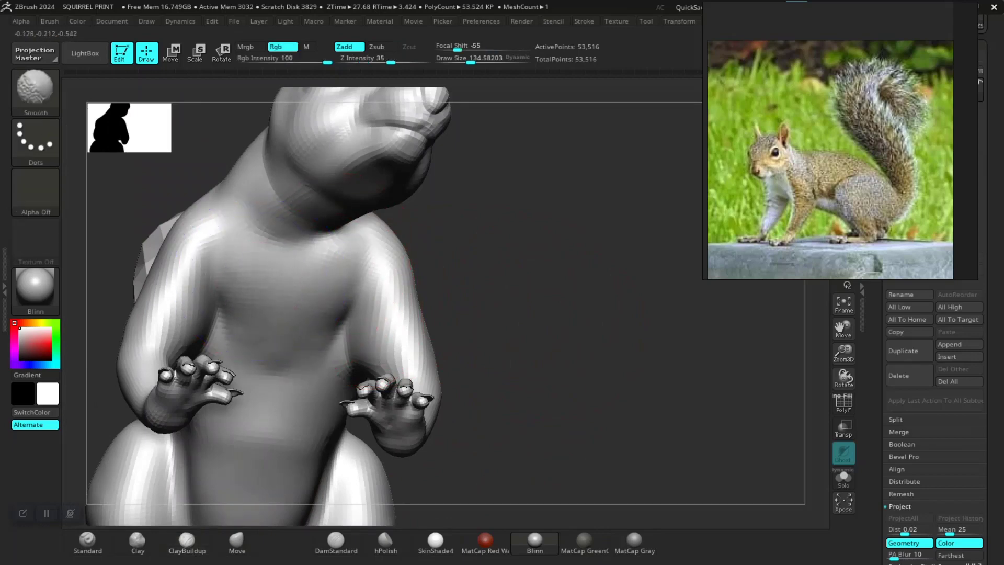
# Step: Adjust the rump above the thigh with the Move brush at a draw size of about 99
pyautogui.keyDown('alt'); pyautogui.moveTo(545, 381); pyautogui.dragTo(510, 381); pyautogui.keyUp('alt')
pyautogui.moveTo(510, 382); pyautogui.dragTo(308, 359)
pyautogui.moveTo(444, 374); pyautogui.dragTo(463, 376)
pyautogui.moveTo(329, 433)
pyautogui.mouseDown()
pyautogui.moveTo(322, 455)
pyautogui.moveTo(365, 443)
pyautogui.moveTo(354, 408)
pyautogui.moveTo(375, 426)
pyautogui.moveTo(363, 422)
pyautogui.moveTo(386, 424)
pyautogui.moveTo(362, 413)
pyautogui.moveTo(325, 426)
pyautogui.moveTo(442, 262)
pyautogui.mouseUp()
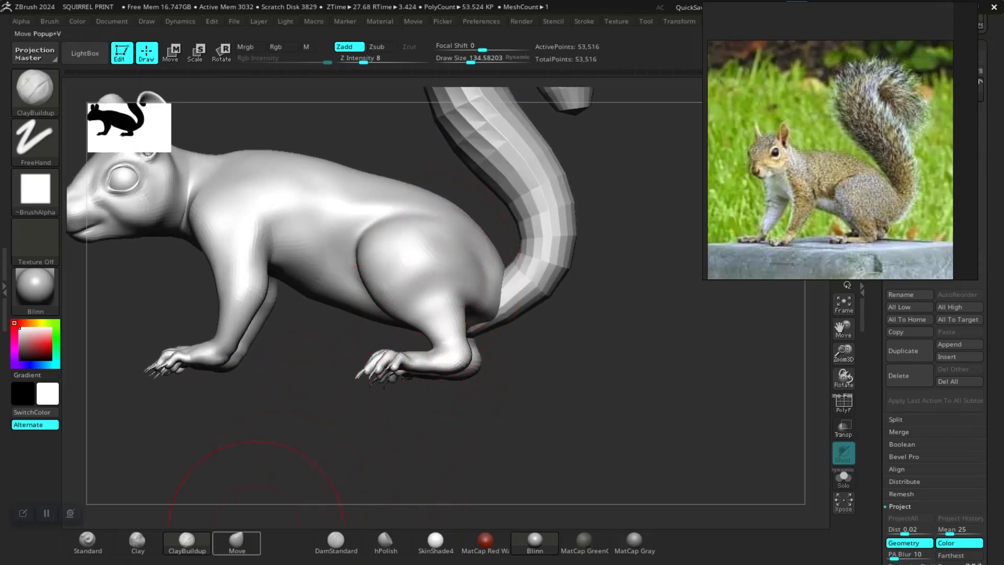
pyautogui.click(254, 536)
pyautogui.press('space')
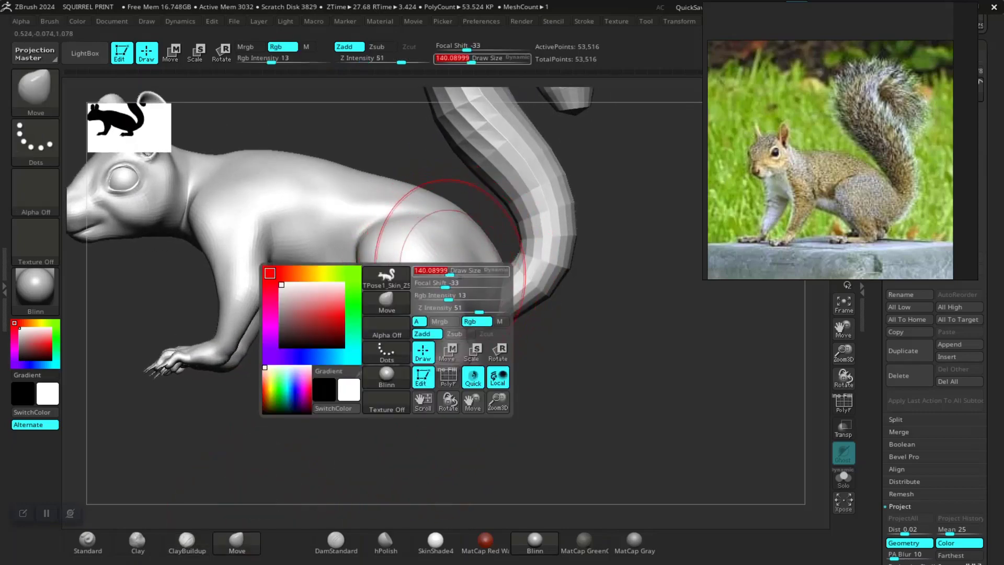
pyautogui.press('s')
pyautogui.moveTo(465, 255); pyautogui.dragTo(459, 256)
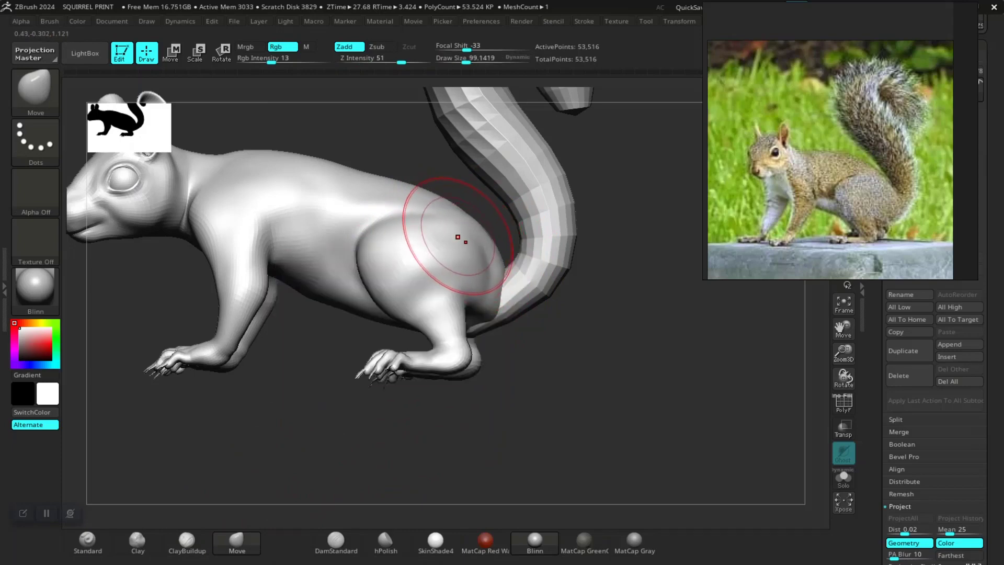
# Step: Lasso-mask the head, chest and front legs, soften the mask edge and invert the mask
pyautogui.moveTo(561, 396)
pyautogui.mouseDown()
pyautogui.moveTo(570, 426)
pyautogui.moveTo(606, 439)
pyautogui.moveTo(501, 418)
pyautogui.moveTo(520, 413)
pyautogui.moveTo(559, 458)
pyautogui.moveTo(486, 467)
pyautogui.moveTo(392, 459)
pyautogui.moveTo(430, 459)
pyautogui.moveTo(441, 482)
pyautogui.moveTo(469, 474)
pyautogui.moveTo(442, 443)
pyautogui.moveTo(429, 459)
pyautogui.moveTo(426, 446)
pyautogui.moveTo(442, 450)
pyautogui.moveTo(448, 481)
pyautogui.moveTo(442, 429)
pyautogui.mouseUp()
pyautogui.moveTo(255, 118)
pyautogui.keyDown('ctrl'); pyautogui.mouseDown()
pyautogui.moveTo(201, 177)
pyautogui.moveTo(366, 465)
pyautogui.moveTo(477, 387)
pyautogui.mouseUp(); pyautogui.keyUp('ctrl')
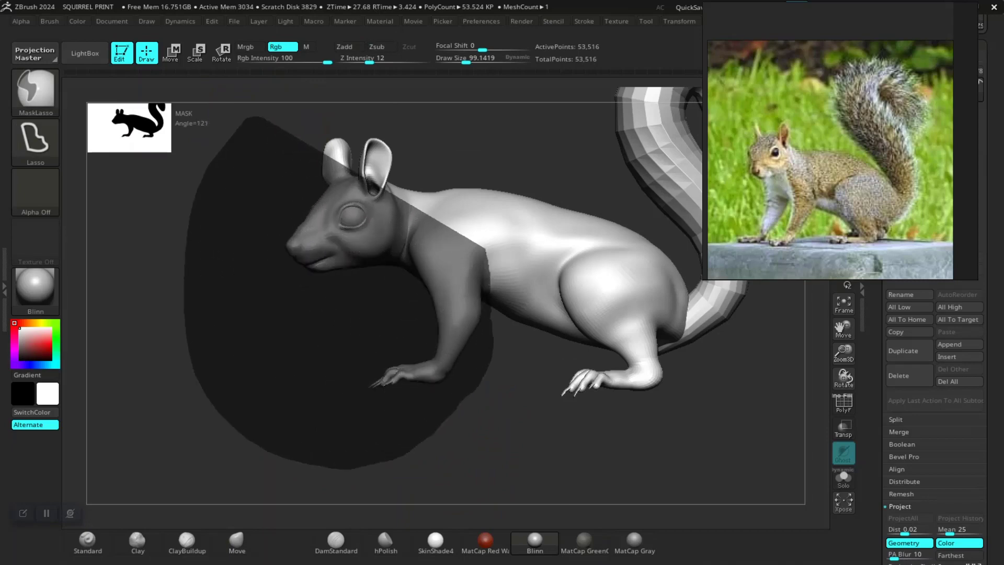
pyautogui.keyDown('ctrl'); pyautogui.moveTo(487, 253); pyautogui.dragTo(489, 258); pyautogui.keyUp('ctrl')
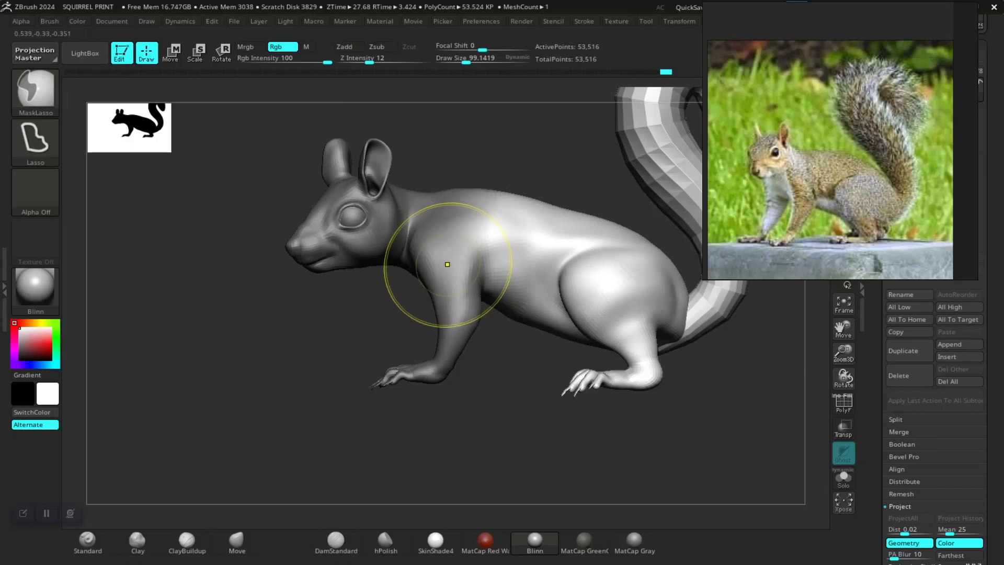
pyautogui.keyDown('ctrl'); pyautogui.click(528, 152); pyautogui.keyUp('ctrl')
# Step: Shift the gizmo pivot back along the torso and rotate the head and front body sideways in the top view
pyautogui.moveTo(521, 167); pyautogui.dragTo(476, 305)
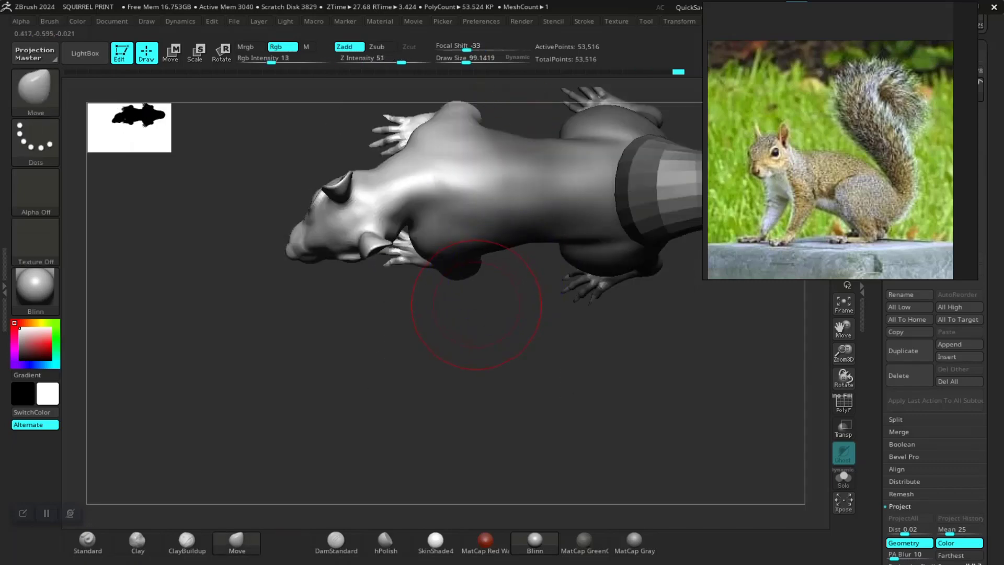
pyautogui.press('w')
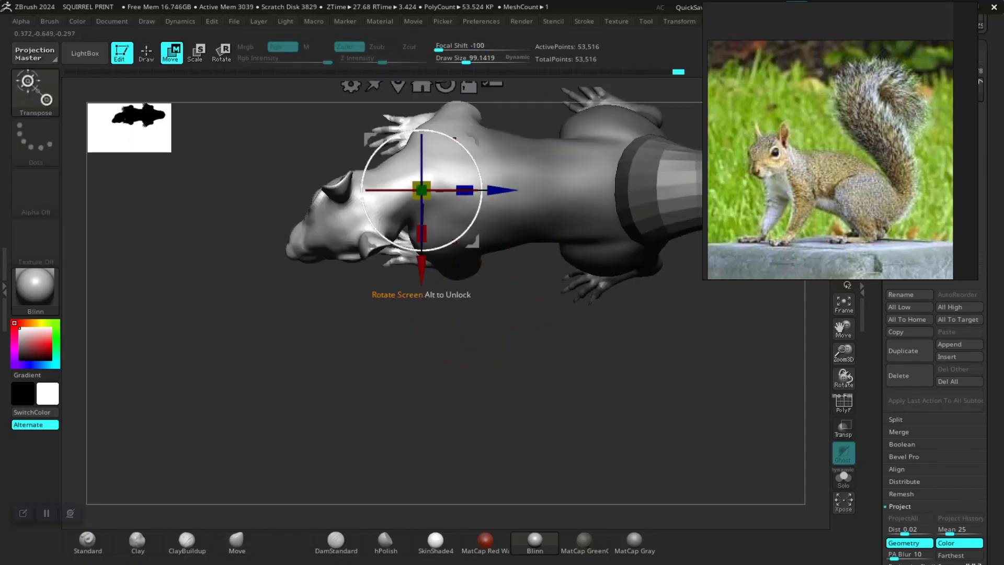
pyautogui.keyDown('alt'); pyautogui.moveTo(438, 319); pyautogui.dragTo(441, 393); pyautogui.keyUp('alt')
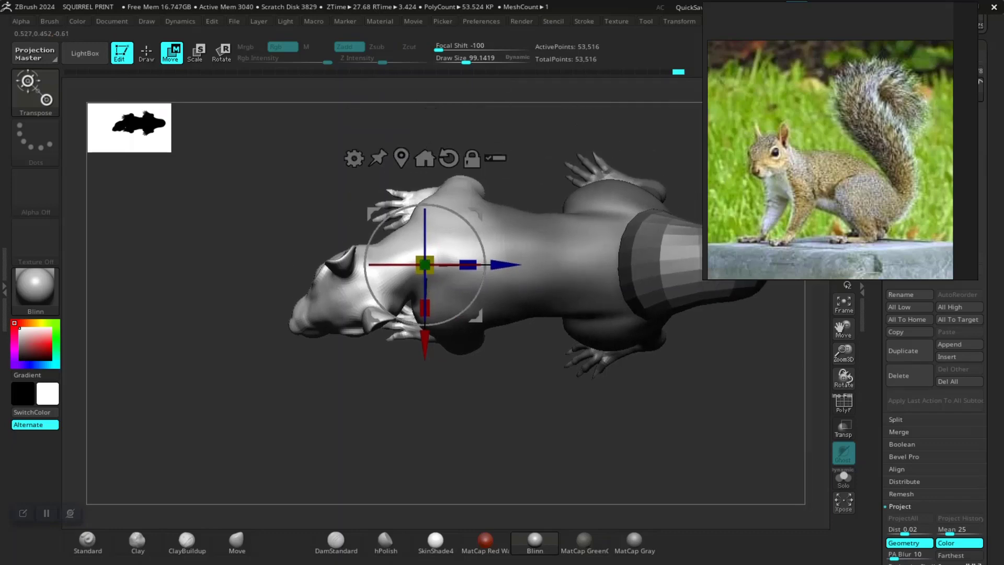
pyautogui.keyDown('alt'); pyautogui.moveTo(505, 265); pyautogui.dragTo(560, 264); pyautogui.keyUp('alt')
pyautogui.moveTo(424, 247); pyautogui.dragTo(429, 262)
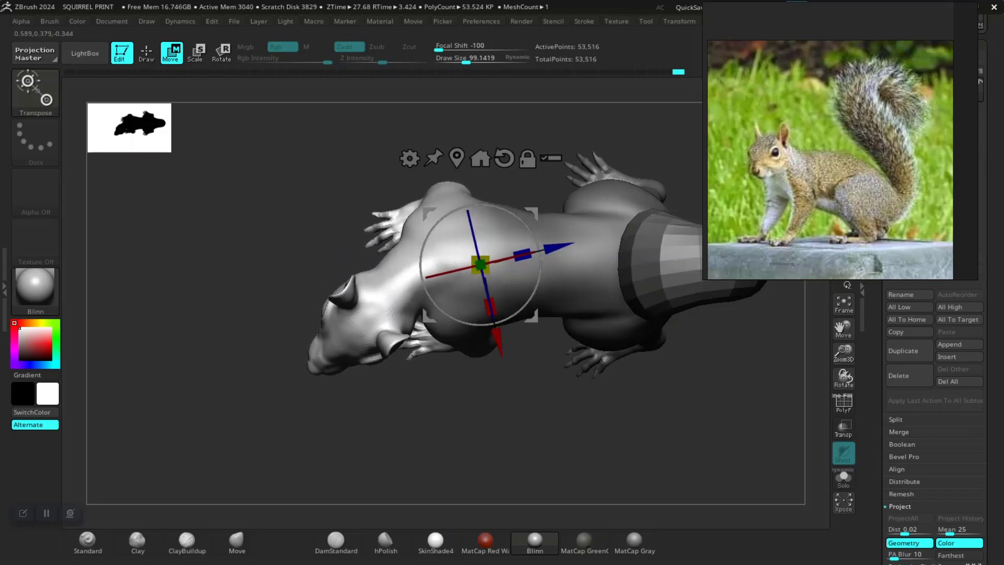
# Step: Tilt the head and front body slightly upward with the gizmo in the side view
pyautogui.keyDown('shift'); pyautogui.moveTo(376, 449); pyautogui.dragTo(377, 403); pyautogui.keyUp('shift')
pyautogui.keyDown('alt'); pyautogui.moveTo(377, 460); pyautogui.dragTo(323, 461); pyautogui.keyUp('alt')
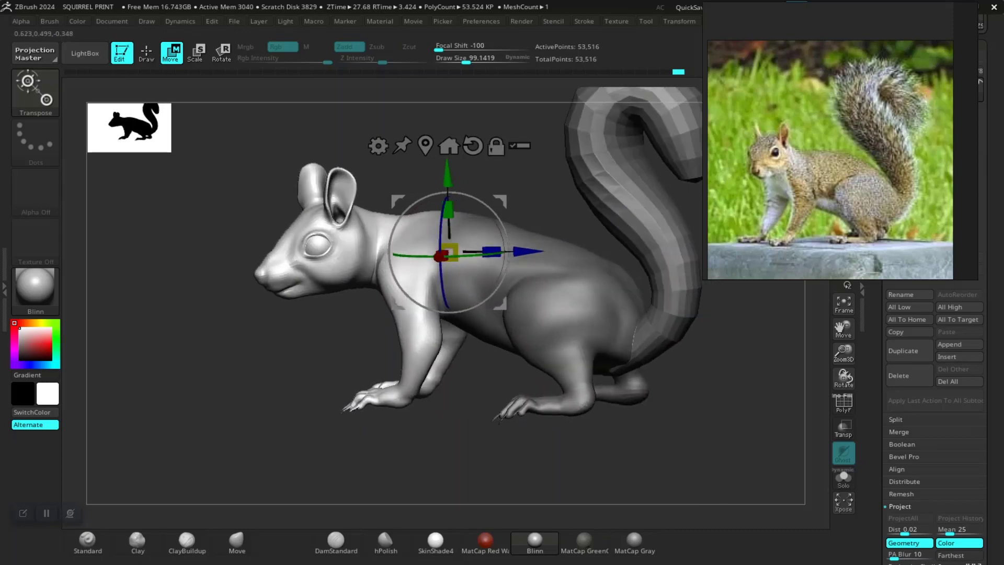
pyautogui.moveTo(465, 259); pyautogui.dragTo(468, 257)
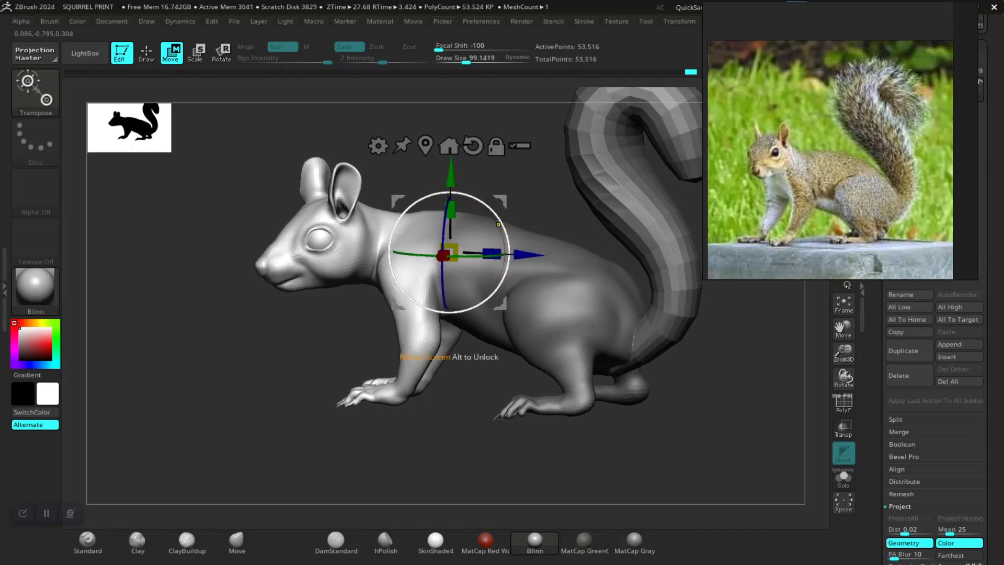
# Step: Finish the slight tilt of the head and front body with the gizmo and clear the mask
pyautogui.moveTo(496, 220); pyautogui.dragTo(495, 217)
pyautogui.keyDown('ctrl'); pyautogui.moveTo(494, 217); pyautogui.dragTo(495, 169, button='right'); pyautogui.keyUp('ctrl')
pyautogui.press('q')
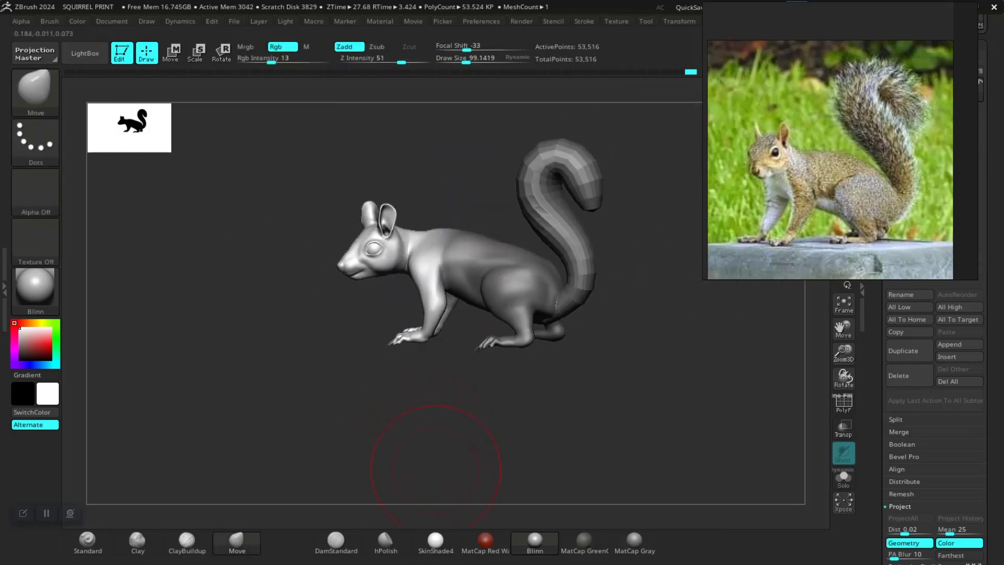
pyautogui.moveTo(414, 445)
pyautogui.mouseDown()
pyautogui.moveTo(438, 459)
pyautogui.moveTo(431, 457)
pyautogui.moveTo(504, 448)
pyautogui.mouseUp()
pyautogui.keyDown('ctrl'); pyautogui.moveTo(586, 387); pyautogui.dragTo(601, 437, button='right'); pyautogui.keyUp('ctrl')
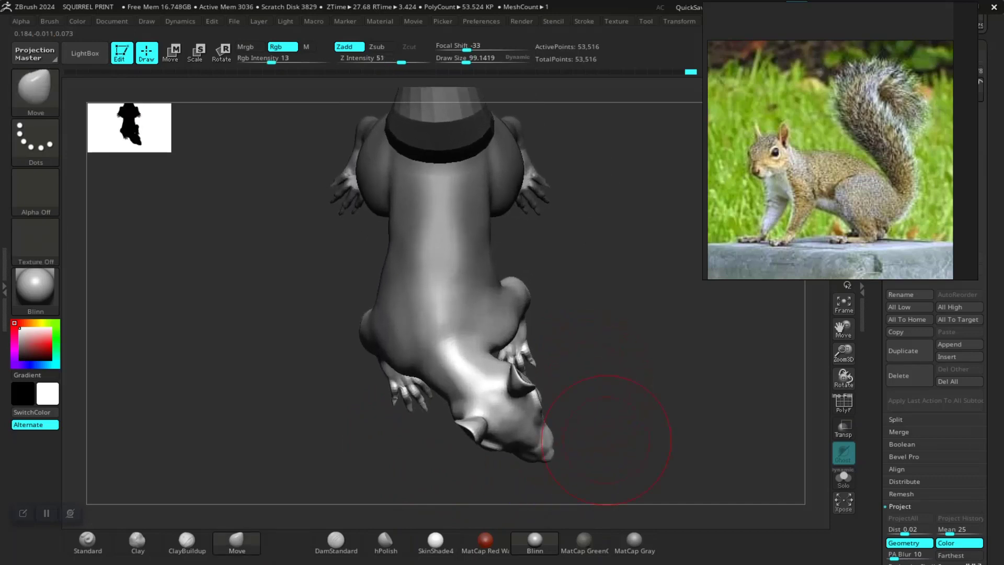
pyautogui.moveTo(601, 437)
pyautogui.keyDown('alt'); pyautogui.mouseDown()
pyautogui.moveTo(592, 462)
pyautogui.moveTo(576, 454)
pyautogui.moveTo(610, 385)
pyautogui.mouseUp(); pyautogui.keyUp('alt')
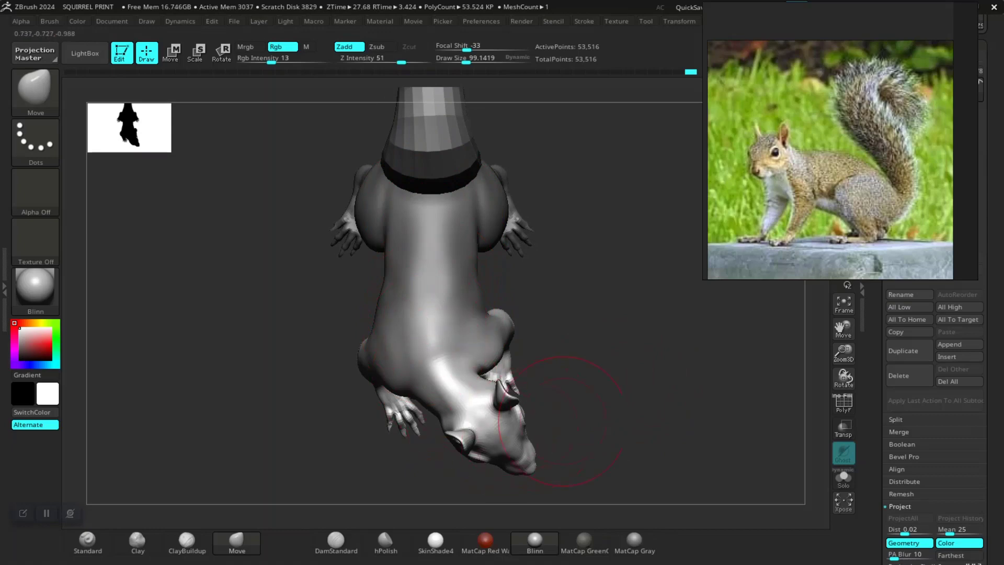
pyautogui.keyDown('ctrl'); pyautogui.moveTo(564, 427); pyautogui.dragTo(572, 392, button='right'); pyautogui.keyUp('ctrl')
pyautogui.moveTo(567, 400); pyautogui.dragTo(534, 426)
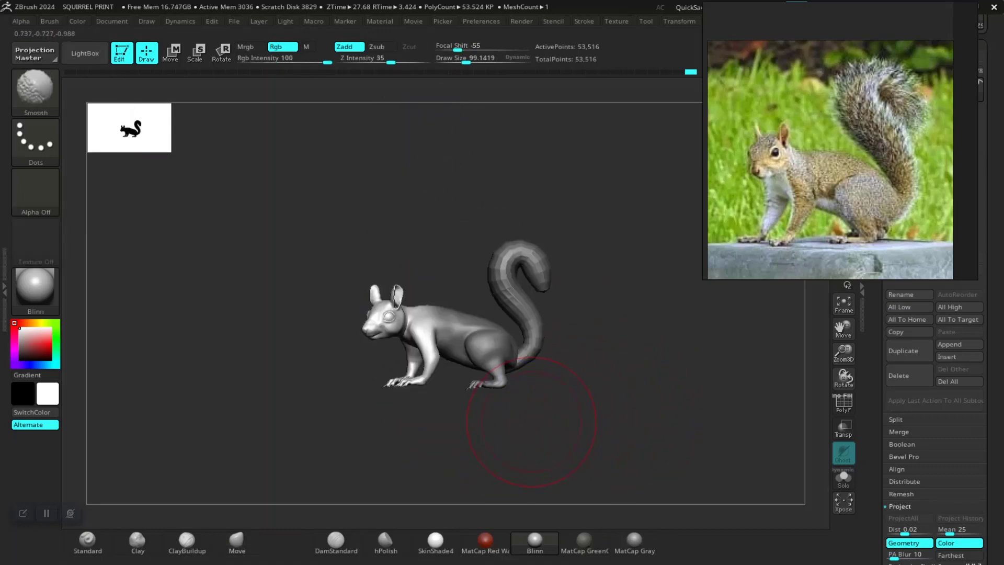
pyautogui.keyDown('alt'); pyautogui.moveTo(486, 463); pyautogui.dragTo(464, 406); pyautogui.keyUp('alt')
pyautogui.keyDown('ctrl'); pyautogui.moveTo(464, 406); pyautogui.dragTo(504, 480, button='right'); pyautogui.keyUp('ctrl')
pyautogui.keyDown('alt'); pyautogui.moveTo(455, 435); pyautogui.dragTo(499, 472); pyautogui.keyUp('alt')
pyautogui.moveTo(444, 411)
pyautogui.keyDown('alt'); pyautogui.mouseDown()
pyautogui.moveTo(457, 480)
pyautogui.moveTo(442, 454)
pyautogui.moveTo(460, 480)
pyautogui.moveTo(550, 484)
pyautogui.moveTo(406, 481)
pyautogui.moveTo(389, 411)
pyautogui.moveTo(370, 430)
pyautogui.moveTo(396, 464)
pyautogui.mouseUp(); pyautogui.keyUp('alt')
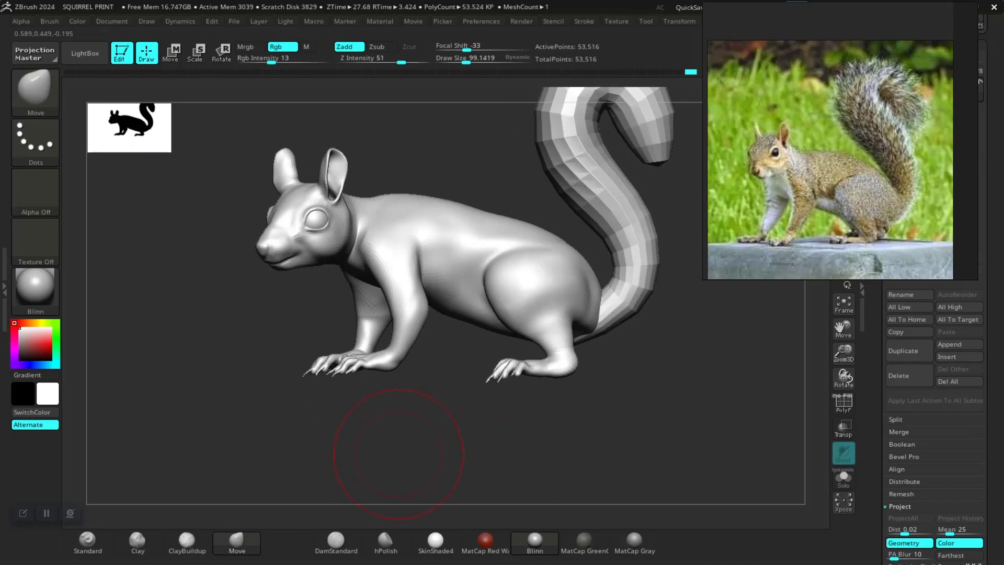
pyautogui.moveTo(398, 454)
pyautogui.keyDown('alt'); pyautogui.mouseDown()
pyautogui.moveTo(399, 482)
pyautogui.moveTo(386, 440)
pyautogui.moveTo(389, 486)
pyautogui.mouseUp(); pyautogui.keyUp('alt')
pyautogui.moveTo(254, 120); pyautogui.dragTo(205, 129)
pyautogui.moveTo(205, 128)
pyautogui.keyDown('alt'); pyautogui.mouseDown()
pyautogui.moveTo(242, 185)
pyautogui.moveTo(235, 394)
pyautogui.moveTo(342, 368)
pyautogui.mouseUp(); pyautogui.keyUp('alt')
pyautogui.moveTo(365, 332)
pyautogui.keyDown('ctrl'); pyautogui.keyDown('shift'); pyautogui.mouseDown()
pyautogui.moveTo(285, 145)
pyautogui.moveTo(264, 149)
pyautogui.mouseUp(); pyautogui.keyUp('shift'); pyautogui.keyUp('ctrl')
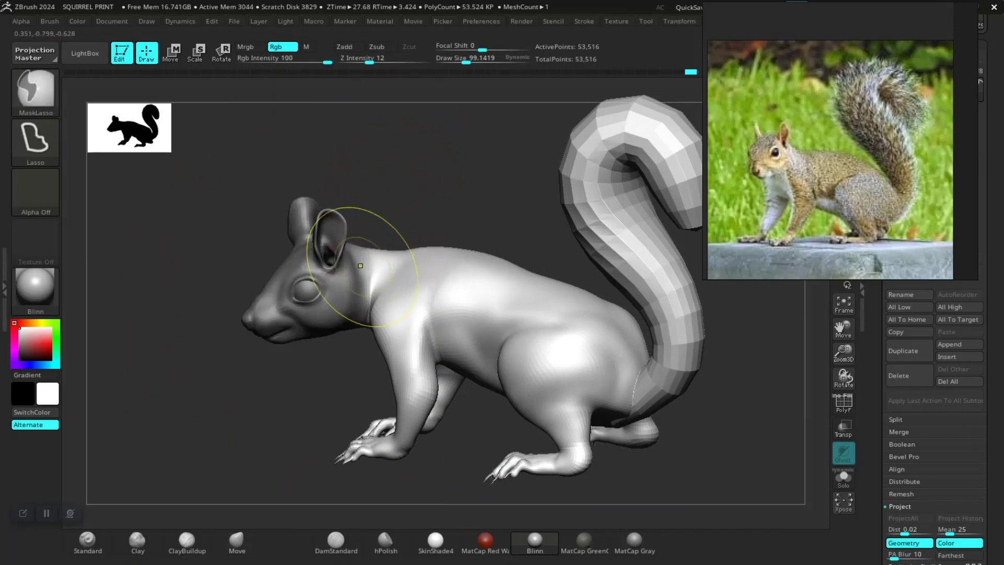
pyautogui.keyDown('ctrl'); pyautogui.click(432, 204); pyautogui.keyUp('ctrl')
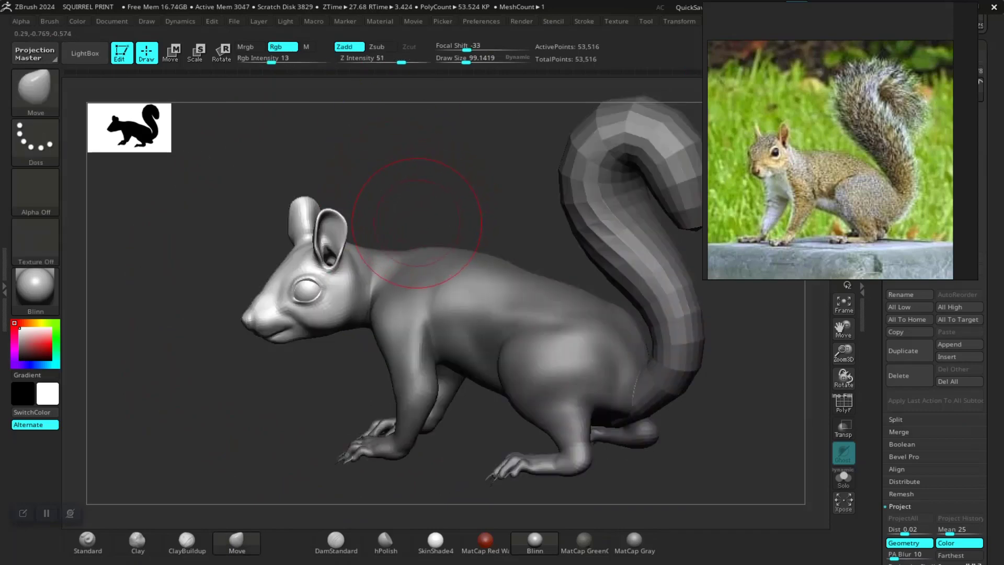
pyautogui.keyDown('ctrl'); pyautogui.moveTo(417, 223); pyautogui.dragTo(401, 233); pyautogui.keyUp('ctrl')
# Step: Lasso-mask the head back to the neck, soften the mask edge and invert the mask
pyautogui.moveTo(268, 134)
pyautogui.keyDown('ctrl'); pyautogui.mouseDown()
pyautogui.moveTo(181, 306)
pyautogui.moveTo(343, 363)
pyautogui.mouseUp(); pyautogui.keyUp('ctrl')
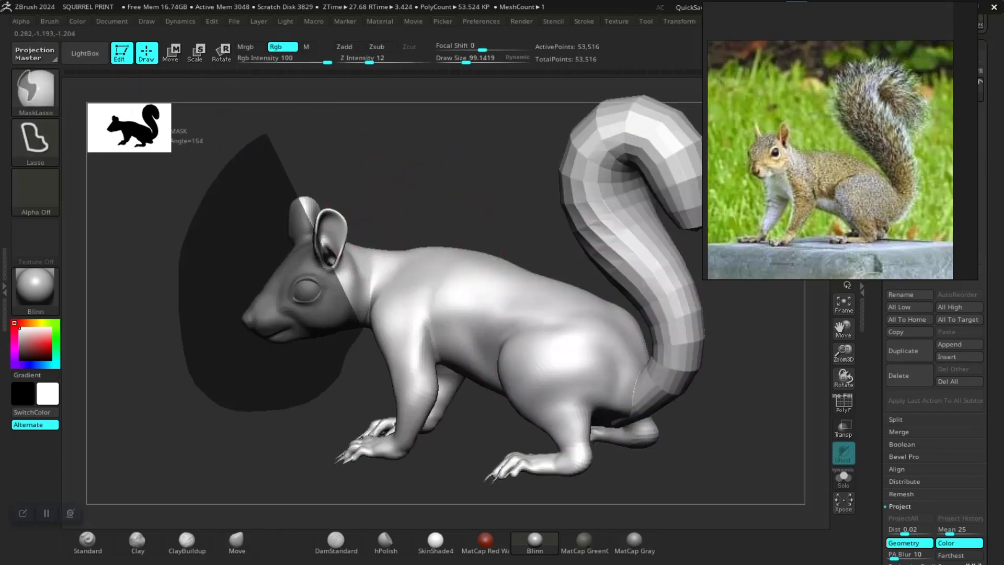
pyautogui.keyDown('ctrl'); pyautogui.moveTo(387, 227); pyautogui.dragTo(386, 231); pyautogui.keyUp('ctrl')
pyautogui.keyDown('ctrl'); pyautogui.click(405, 215); pyautogui.keyUp('ctrl')
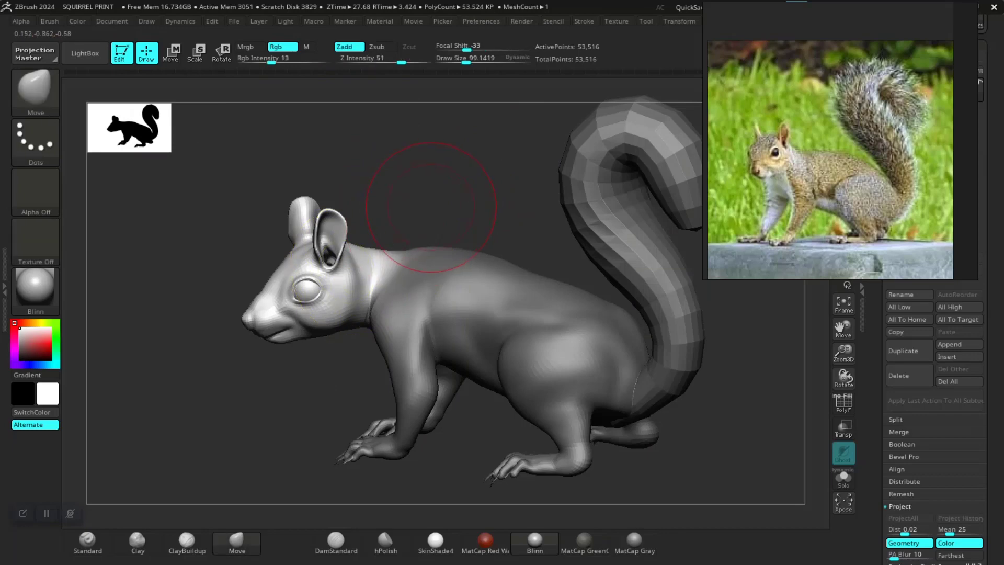
# Step: Move the gizmo pivot to the base of the head and turn the head slightly sideways in the top view
pyautogui.press('e')
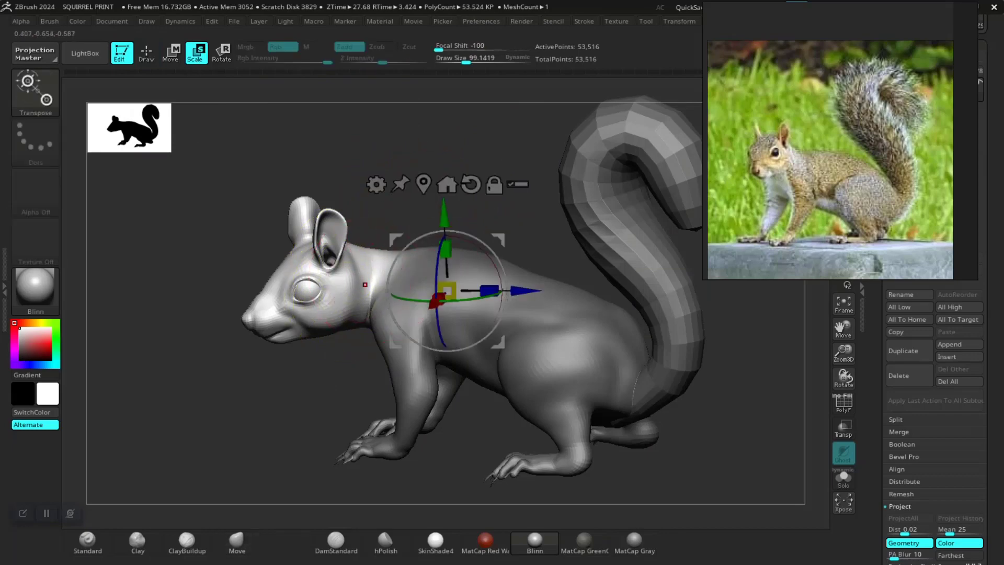
pyautogui.click(423, 183)
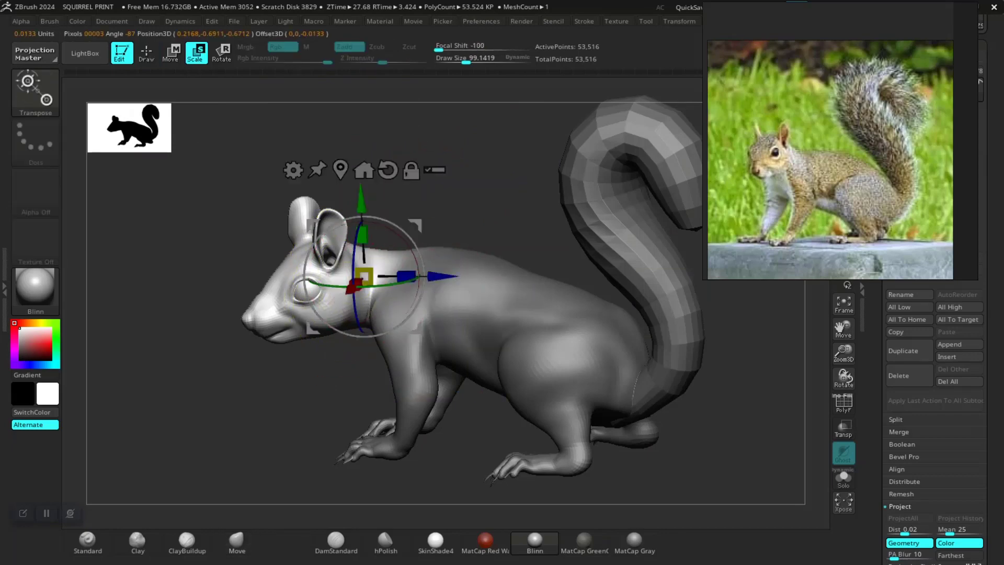
pyautogui.moveTo(463, 173); pyautogui.dragTo(470, 303)
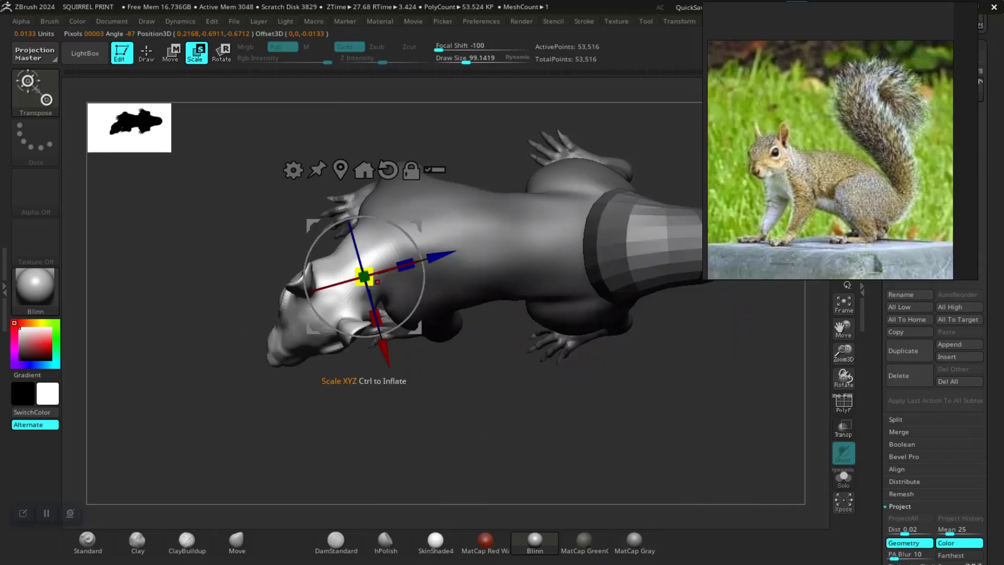
pyautogui.moveTo(486, 408); pyautogui.dragTo(438, 292)
pyautogui.press('q')
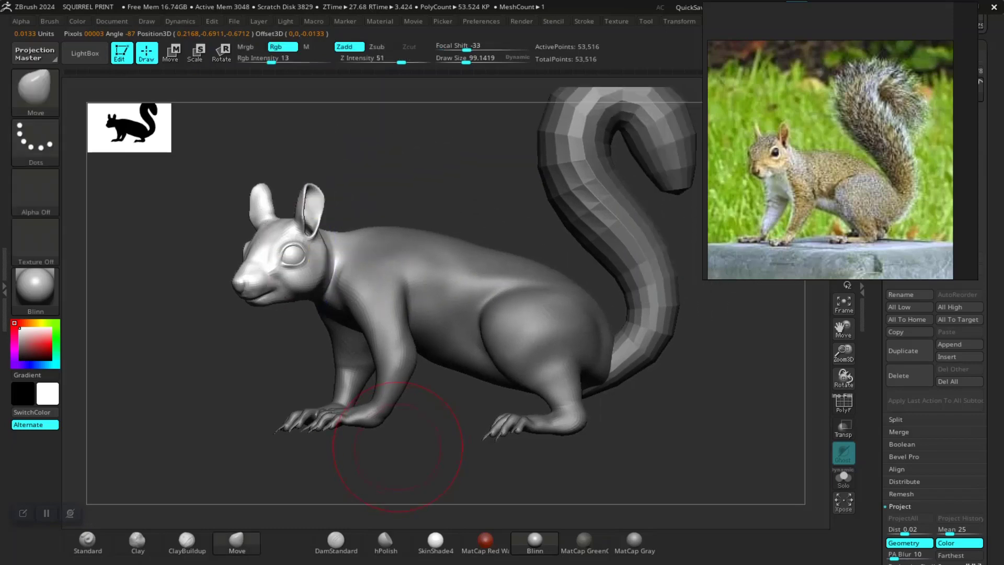
pyautogui.moveTo(397, 437)
pyautogui.mouseDown()
pyautogui.moveTo(424, 439)
pyautogui.moveTo(387, 447)
pyautogui.moveTo(417, 445)
pyautogui.moveTo(432, 461)
pyautogui.moveTo(349, 409)
pyautogui.moveTo(356, 430)
pyautogui.moveTo(303, 431)
pyautogui.moveTo(349, 445)
pyautogui.moveTo(404, 424)
pyautogui.moveTo(422, 456)
pyautogui.moveTo(447, 453)
pyautogui.moveTo(426, 437)
pyautogui.mouseUp()
# Step: Shift the head forward by about 0.05 with the gizmo in the side view
pyautogui.press('w')
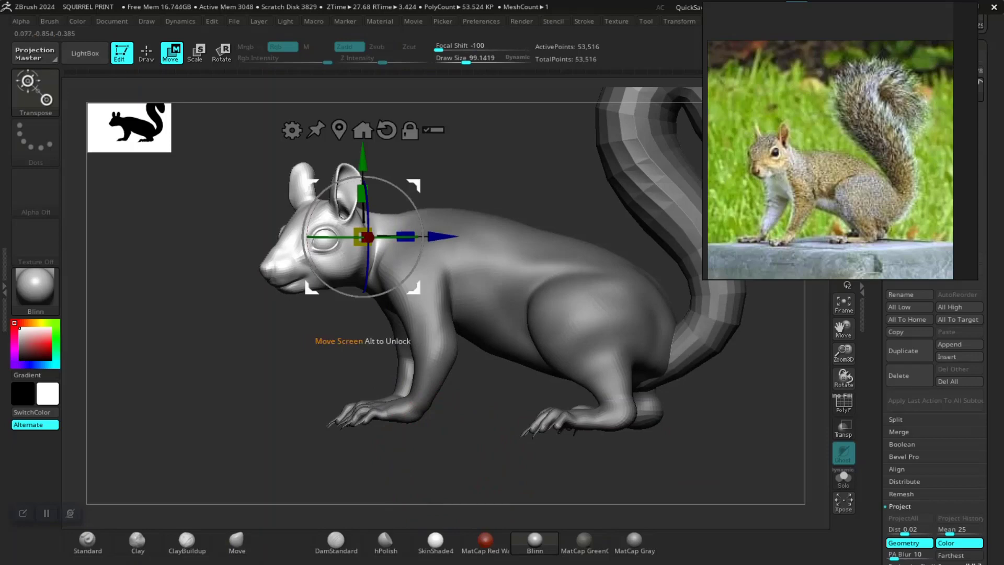
pyautogui.moveTo(414, 288); pyautogui.dragTo(407, 290)
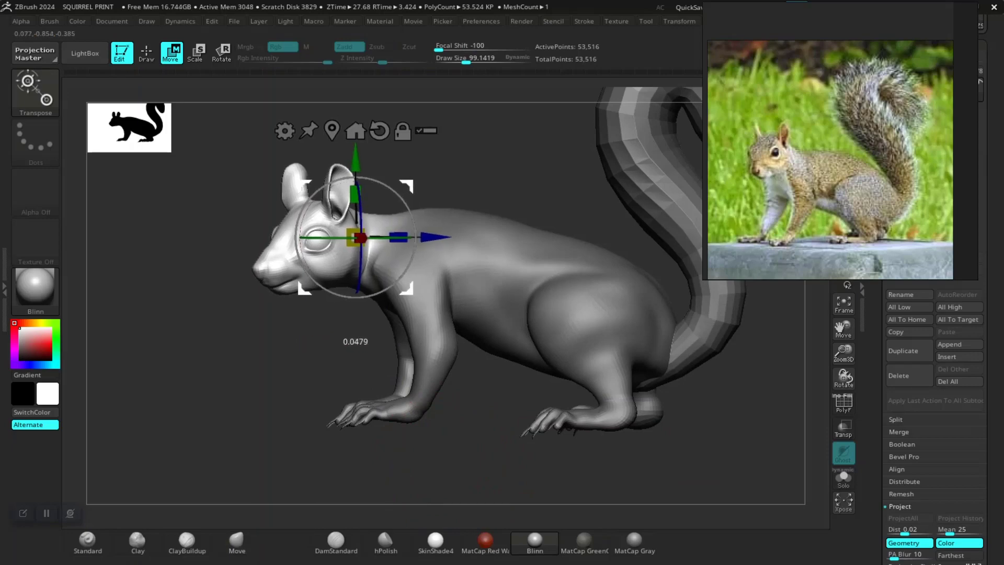
pyautogui.moveTo(454, 445)
pyautogui.mouseDown()
pyautogui.moveTo(438, 457)
pyautogui.moveTo(451, 492)
pyautogui.mouseUp()
pyautogui.press('q')
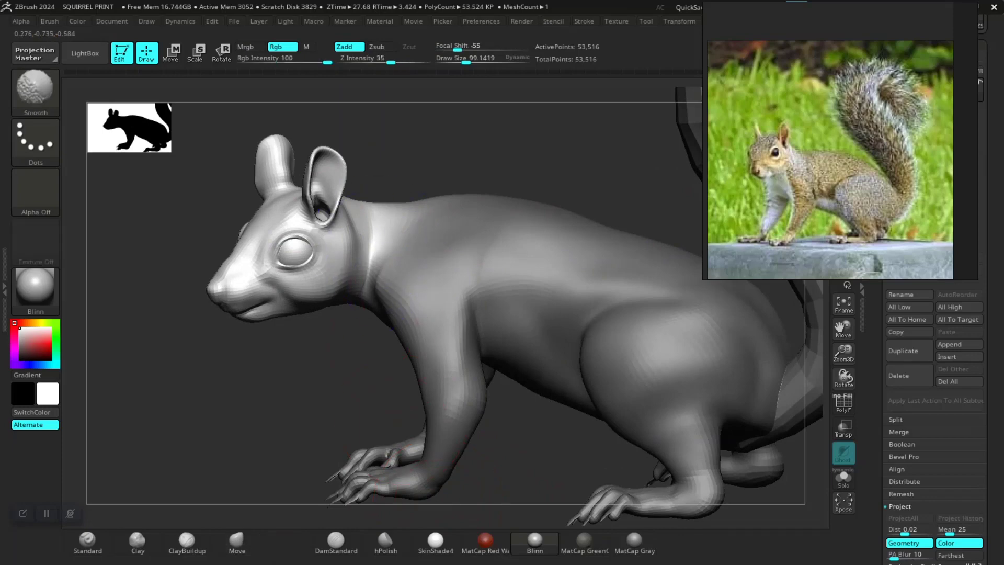
# Step: Clear the mask and smooth the crease between the head and shoulder at a draw size of about 65
pyautogui.press('ctrl')
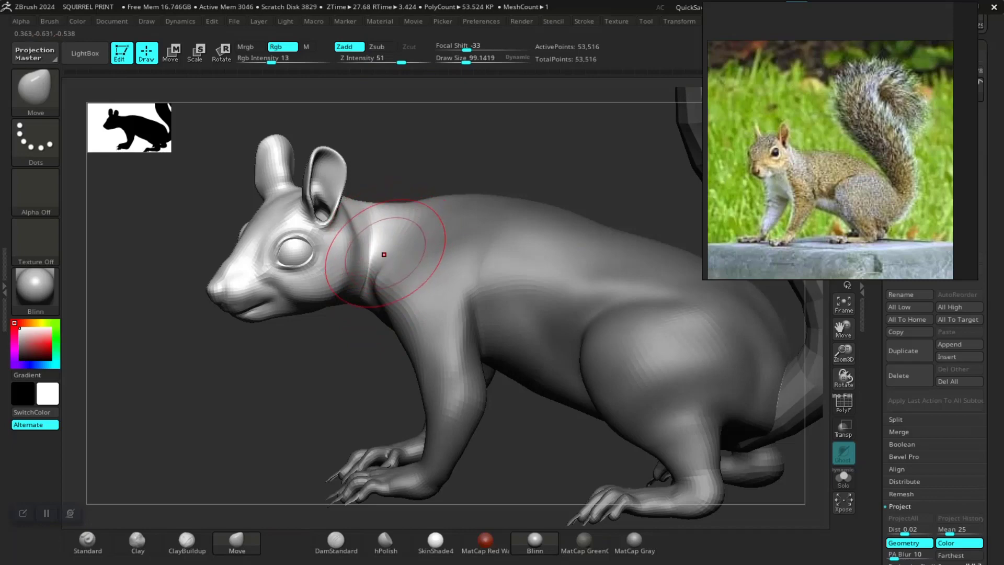
pyautogui.press('shift')
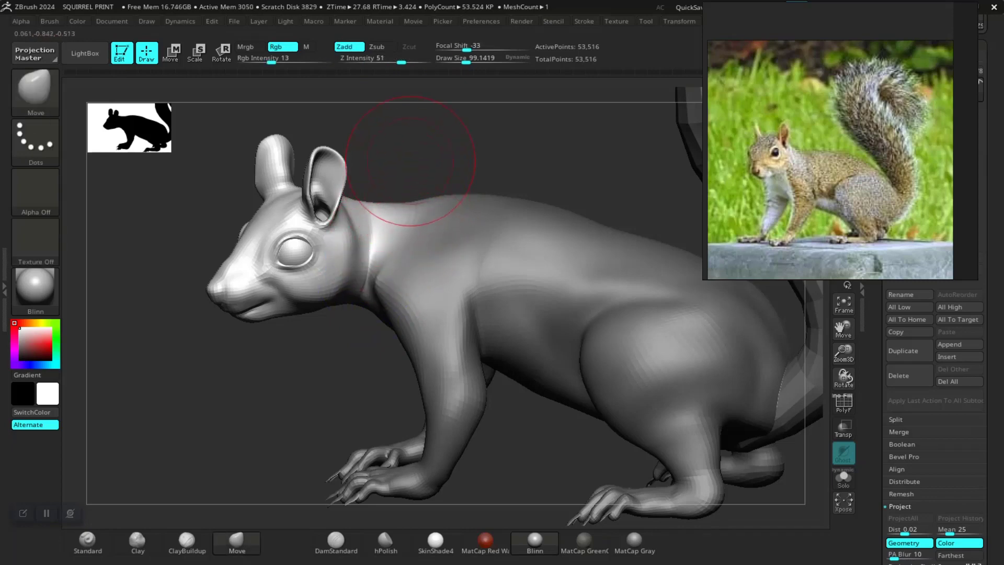
pyautogui.keyDown('ctrl'); pyautogui.moveTo(410, 161); pyautogui.dragTo(403, 143, button='right'); pyautogui.keyUp('ctrl')
pyautogui.keyDown('ctrl'); pyautogui.click(403, 143); pyautogui.keyUp('ctrl')
pyautogui.press('space')
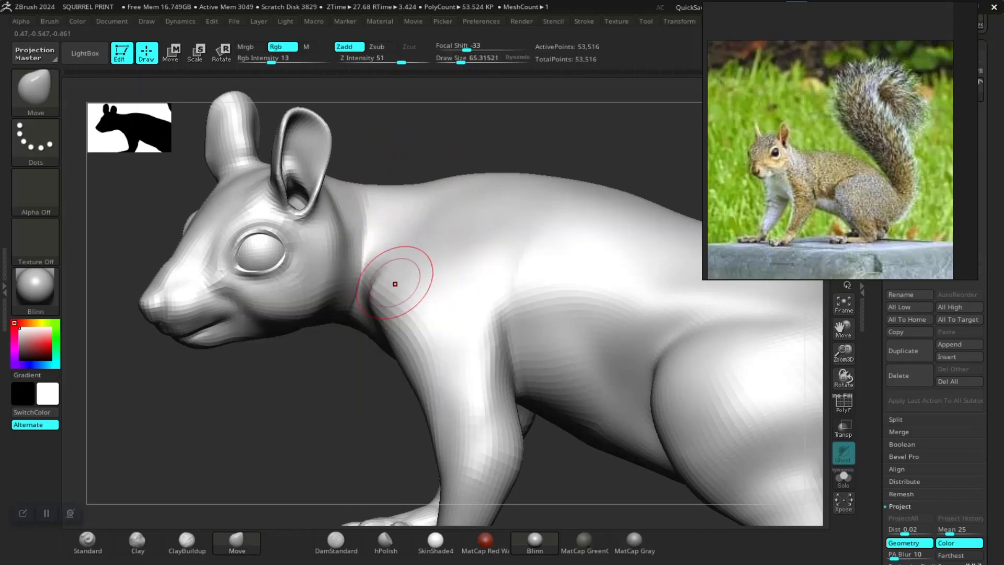
pyautogui.press('shift')
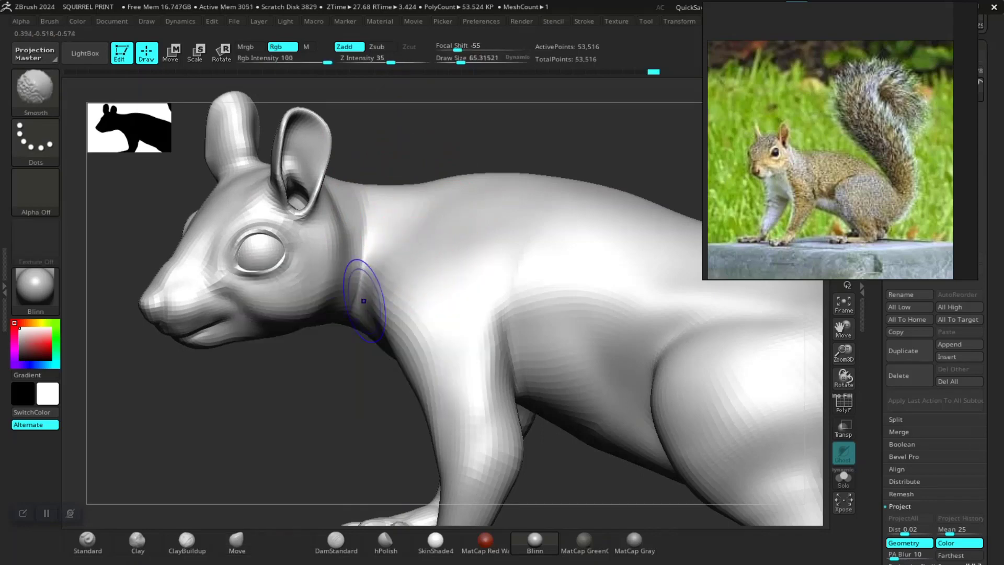
pyautogui.moveTo(364, 301)
pyautogui.mouseDown(button='right')
pyautogui.moveTo(366, 366)
pyautogui.moveTo(478, 368)
pyautogui.moveTo(366, 366)
pyautogui.moveTo(400, 185)
pyautogui.mouseUp(button='right')
pyautogui.moveTo(567, 428)
pyautogui.keyDown('ctrl'); pyautogui.mouseDown(button='right')
pyautogui.moveTo(471, 403)
pyautogui.moveTo(407, 426)
pyautogui.moveTo(251, 439)
pyautogui.moveTo(268, 449)
pyautogui.moveTo(299, 421)
pyautogui.mouseUp(button='right'); pyautogui.keyUp('ctrl')
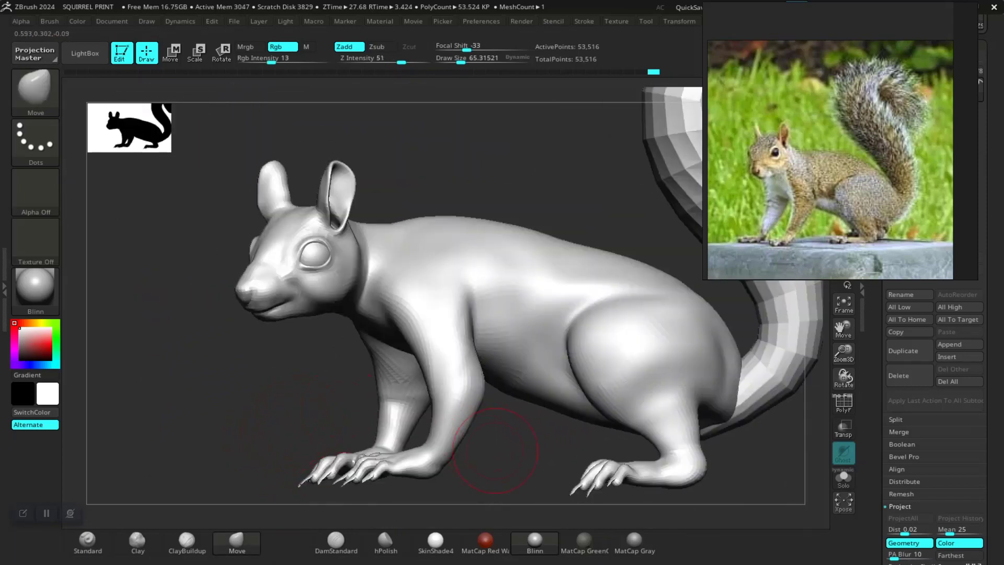
# Step: Reshape the upper contour of the back with the Move brush at draw sizes of about 229 and 175
pyautogui.keyDown('ctrl'); pyautogui.moveTo(496, 451); pyautogui.dragTo(407, 439, button='right'); pyautogui.keyUp('ctrl')
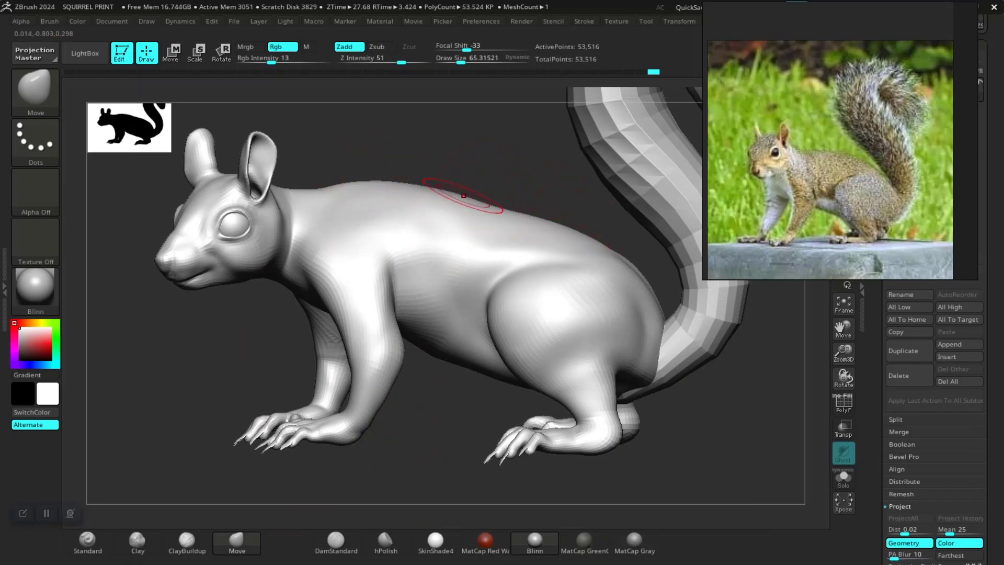
pyautogui.press('space')
pyautogui.press('space')
pyautogui.moveTo(426, 210); pyautogui.dragTo(435, 211)
pyautogui.press('b')
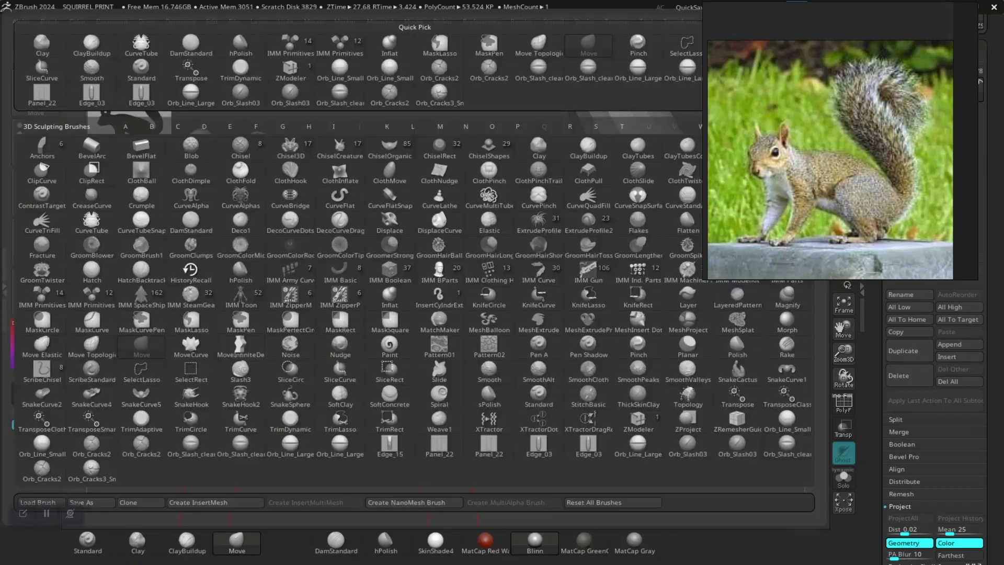
pyautogui.press('m')
pyautogui.press('v')
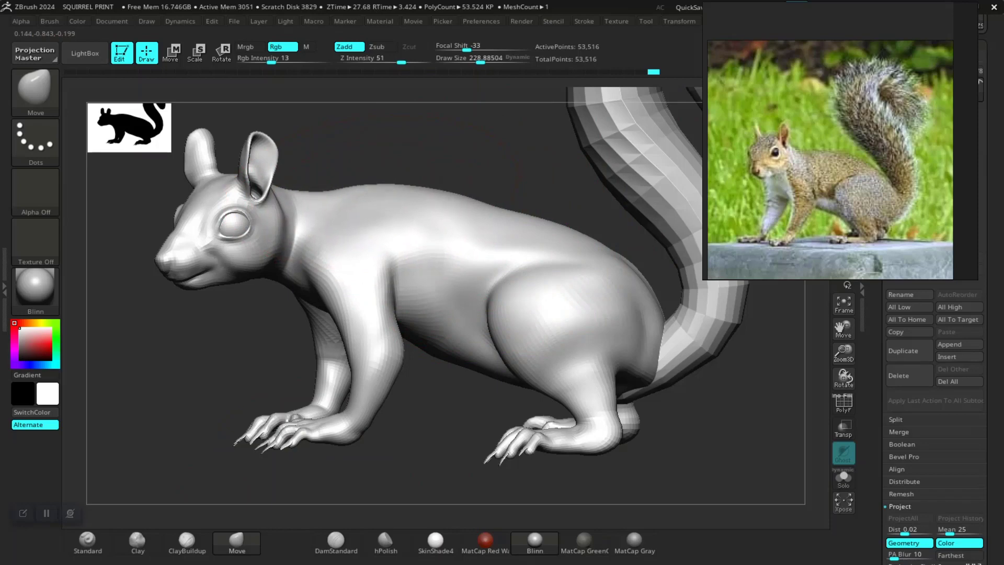
pyautogui.press('space')
pyautogui.moveTo(442, 192); pyautogui.dragTo(448, 194)
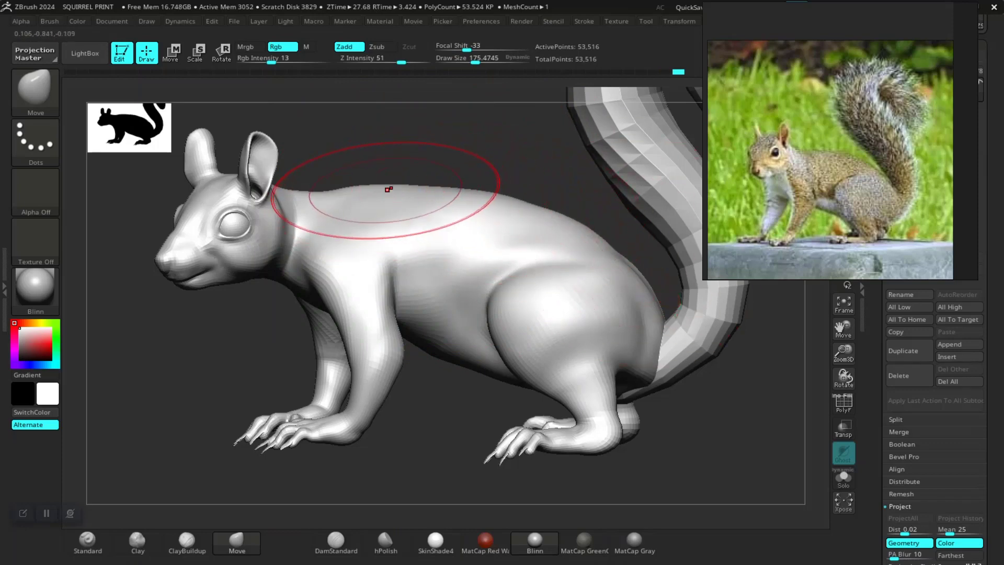
# Step: Isolate the body from the tail, smooth and reshape the lower back and rump, and show the tail again
pyautogui.moveTo(507, 391)
pyautogui.mouseDown()
pyautogui.moveTo(520, 471)
pyautogui.moveTo(511, 423)
pyautogui.moveTo(414, 258)
pyautogui.moveTo(425, 213)
pyautogui.moveTo(593, 274)
pyautogui.moveTo(549, 295)
pyautogui.mouseUp()
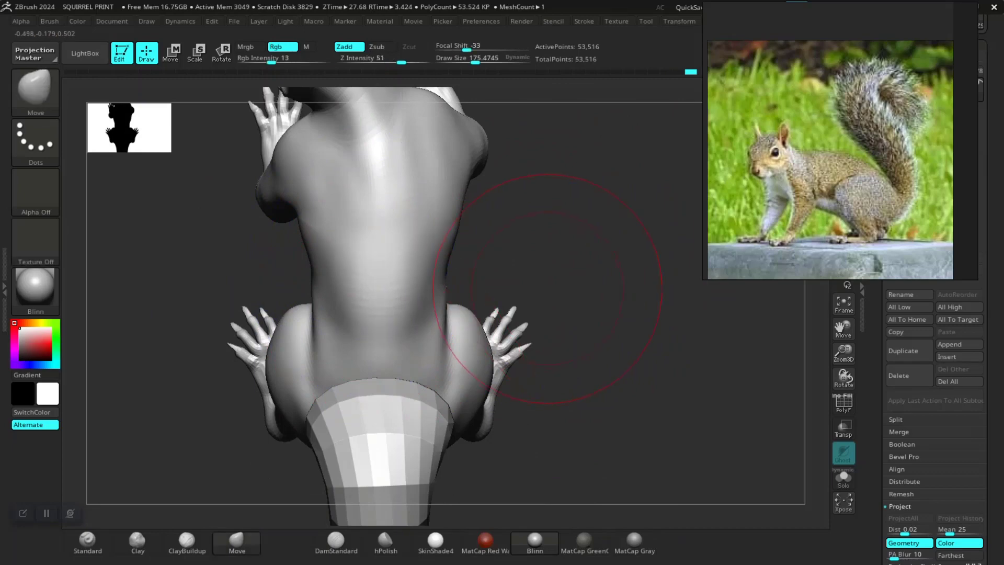
pyautogui.moveTo(549, 293)
pyautogui.mouseDown()
pyautogui.moveTo(502, 173)
pyautogui.moveTo(490, 225)
pyautogui.mouseUp()
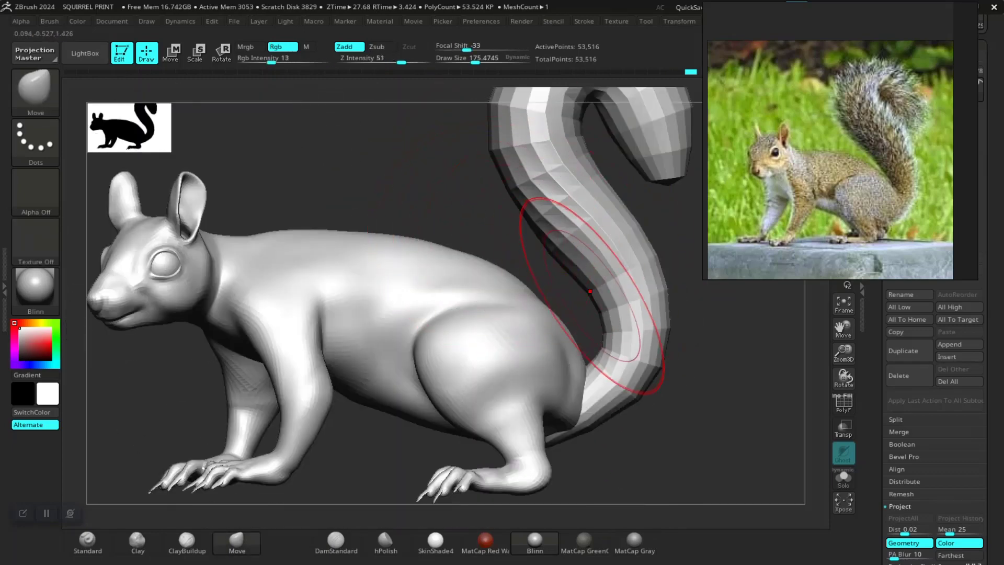
pyautogui.keyDown('ctrl'); pyautogui.keyDown('shift'); pyautogui.click(618, 306); pyautogui.keyUp('shift'); pyautogui.keyUp('ctrl')
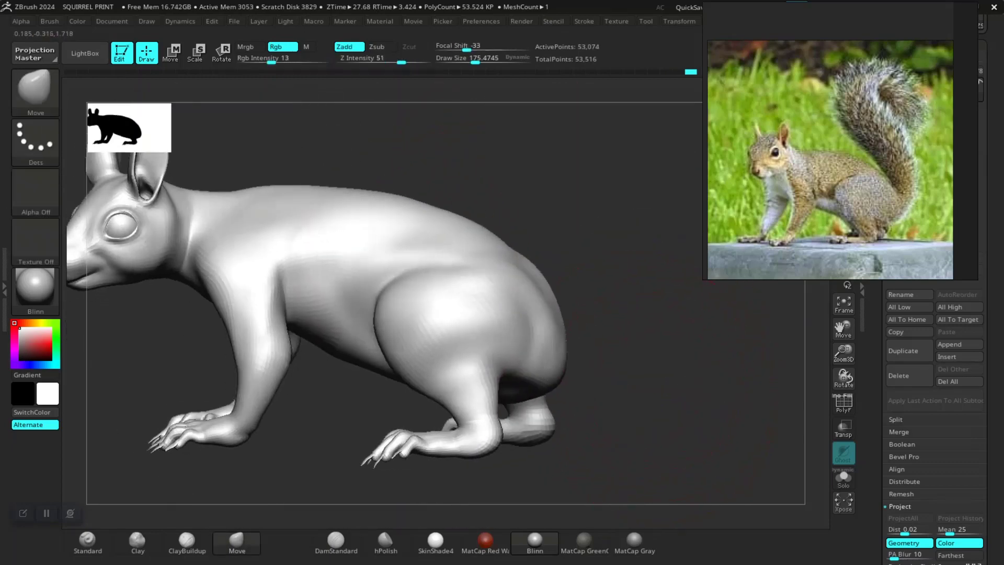
pyautogui.moveTo(617, 376)
pyautogui.mouseDown()
pyautogui.moveTo(544, 368)
pyautogui.moveTo(611, 375)
pyautogui.moveTo(579, 324)
pyautogui.moveTo(449, 235)
pyautogui.moveTo(438, 190)
pyautogui.mouseUp()
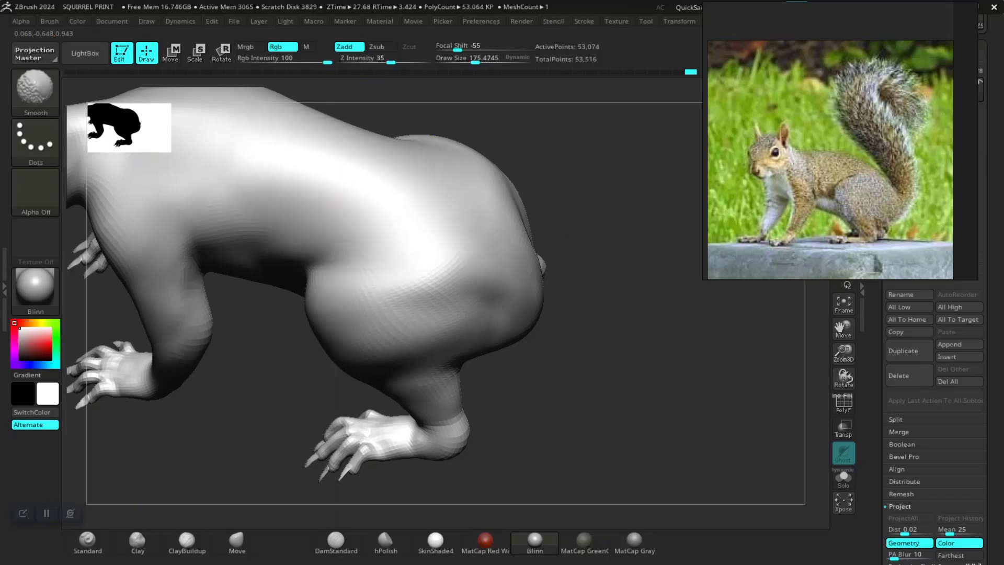
pyautogui.keyDown('shift'); pyautogui.moveTo(437, 190); pyautogui.dragTo(640, 399); pyautogui.keyUp('shift')
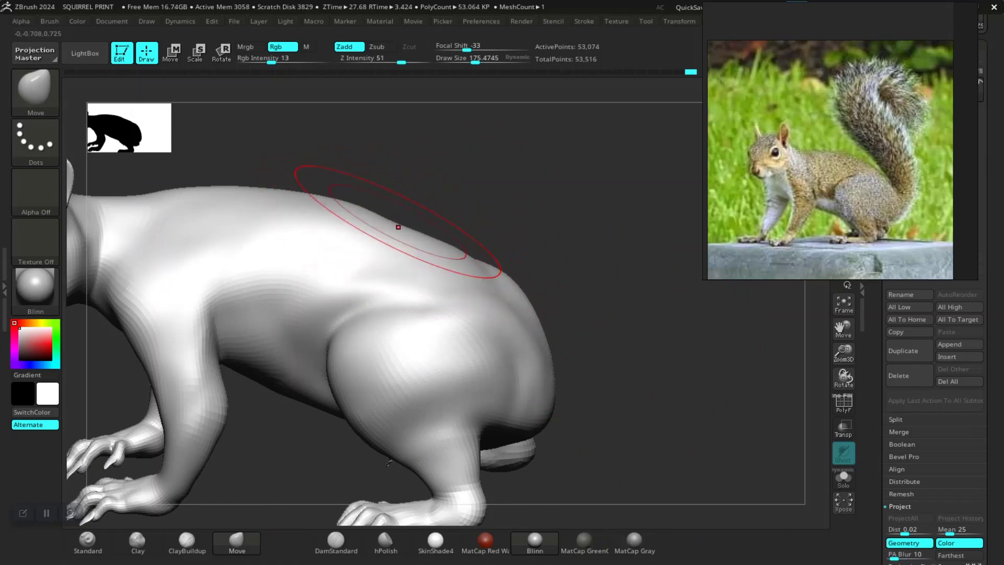
pyautogui.press('shift')
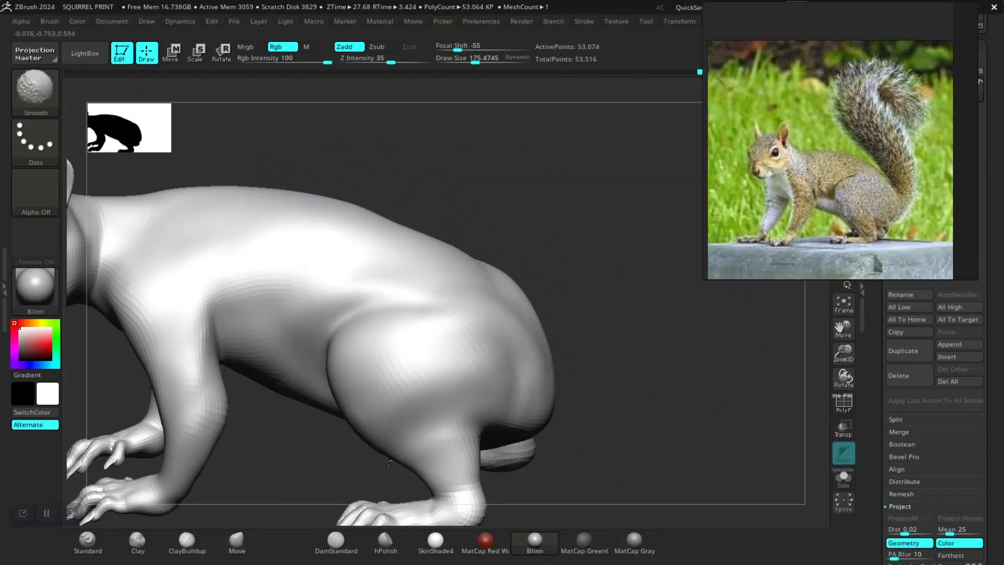
pyautogui.moveTo(514, 220)
pyautogui.keyDown('alt'); pyautogui.mouseDown()
pyautogui.moveTo(599, 403)
pyautogui.moveTo(627, 407)
pyautogui.moveTo(646, 446)
pyautogui.moveTo(670, 400)
pyautogui.moveTo(661, 381)
pyautogui.moveTo(674, 376)
pyautogui.moveTo(693, 421)
pyautogui.moveTo(655, 404)
pyautogui.moveTo(633, 416)
pyautogui.moveTo(697, 440)
pyautogui.mouseUp(); pyautogui.keyUp('alt')
pyautogui.keyDown('ctrl'); pyautogui.keyDown('shift'); pyautogui.click(551, 328); pyautogui.keyUp('shift'); pyautogui.keyUp('ctrl')
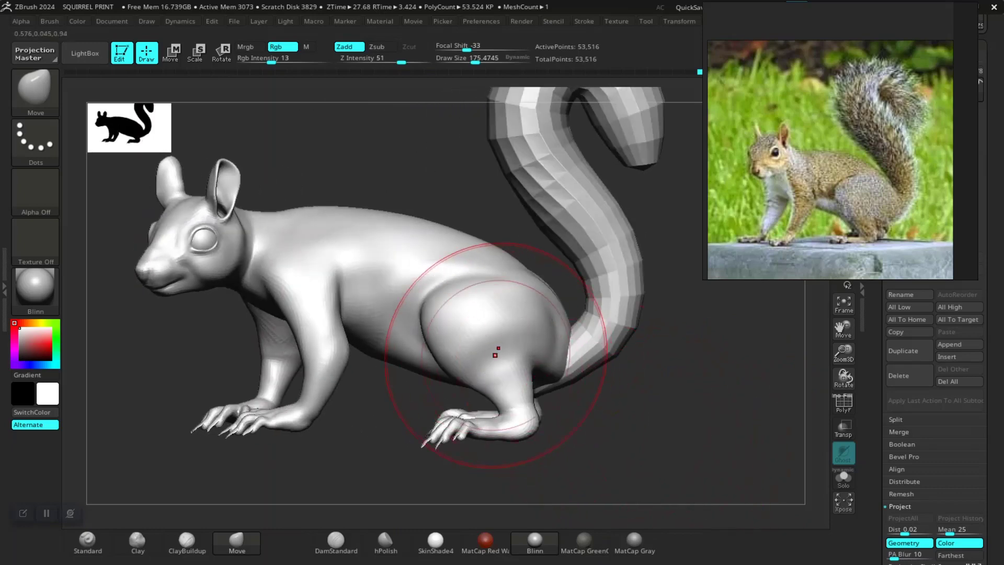
# Step: Mask the whole tail while leaving the body unmasked, viewing the tail base from below
pyautogui.moveTo(661, 389)
pyautogui.mouseDown()
pyautogui.moveTo(688, 426)
pyautogui.moveTo(648, 460)
pyautogui.moveTo(630, 455)
pyautogui.moveTo(696, 426)
pyautogui.moveTo(698, 382)
pyautogui.moveTo(682, 424)
pyautogui.moveTo(567, 383)
pyautogui.moveTo(628, 373)
pyautogui.moveTo(605, 382)
pyautogui.moveTo(523, 311)
pyautogui.mouseUp()
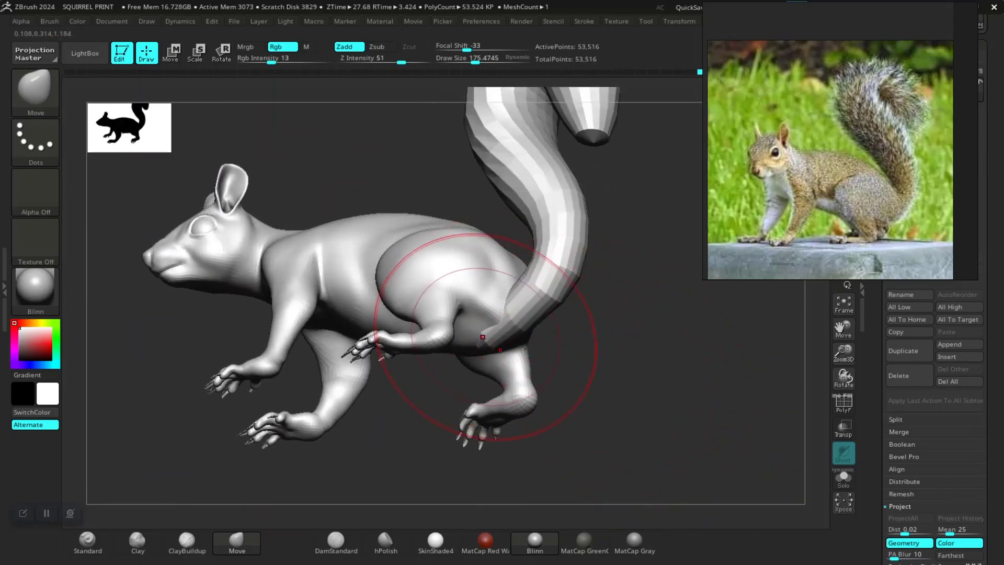
pyautogui.keyDown('ctrl'); pyautogui.keyDown('shift'); pyautogui.click(535, 290); pyautogui.keyUp('shift'); pyautogui.keyUp('ctrl')
pyautogui.keyDown('ctrl'); pyautogui.click(598, 352); pyautogui.keyUp('ctrl')
pyautogui.keyDown('ctrl'); pyautogui.keyDown('shift'); pyautogui.click(604, 357); pyautogui.keyUp('shift'); pyautogui.keyUp('ctrl')
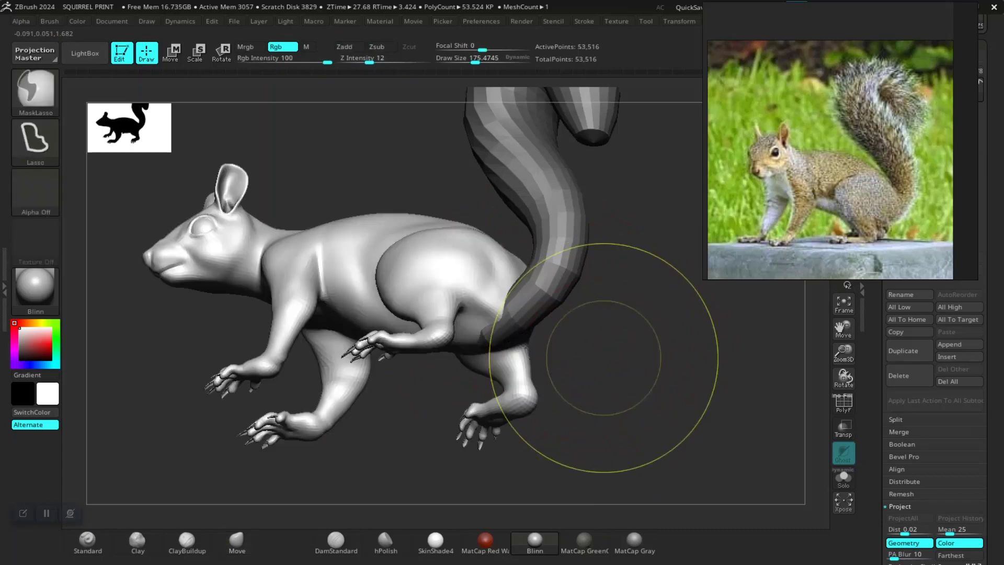
pyautogui.keyDown('ctrl'); pyautogui.click(604, 358); pyautogui.keyUp('ctrl')
pyautogui.keyDown('ctrl'); pyautogui.click(546, 363); pyautogui.keyUp('ctrl')
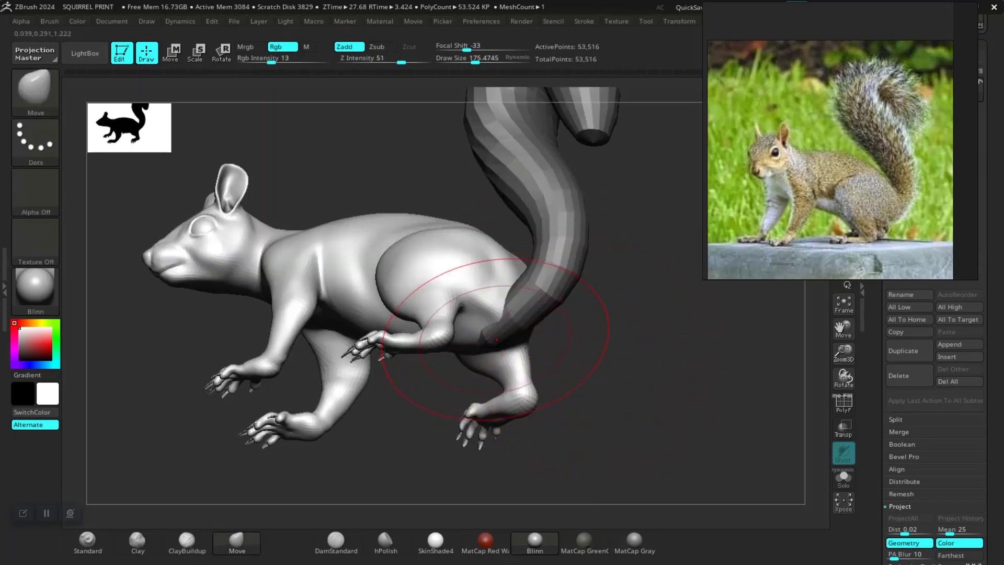
# Step: Reshape the rump just below the tail base with the Move brush at a draw size of about 119
pyautogui.press('space')
pyautogui.moveTo(491, 340); pyautogui.dragTo(486, 340)
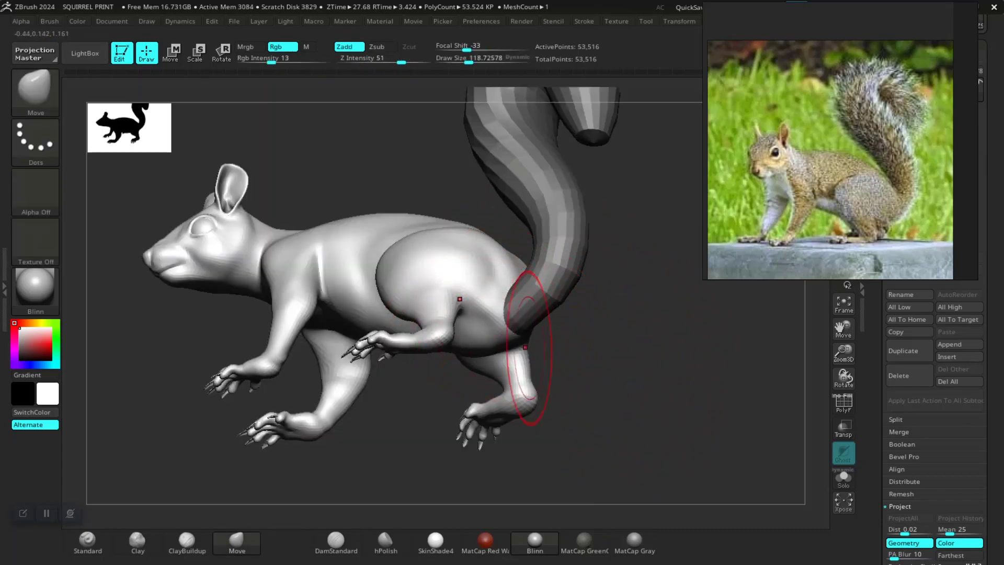
pyautogui.moveTo(575, 317); pyautogui.dragTo(601, 339)
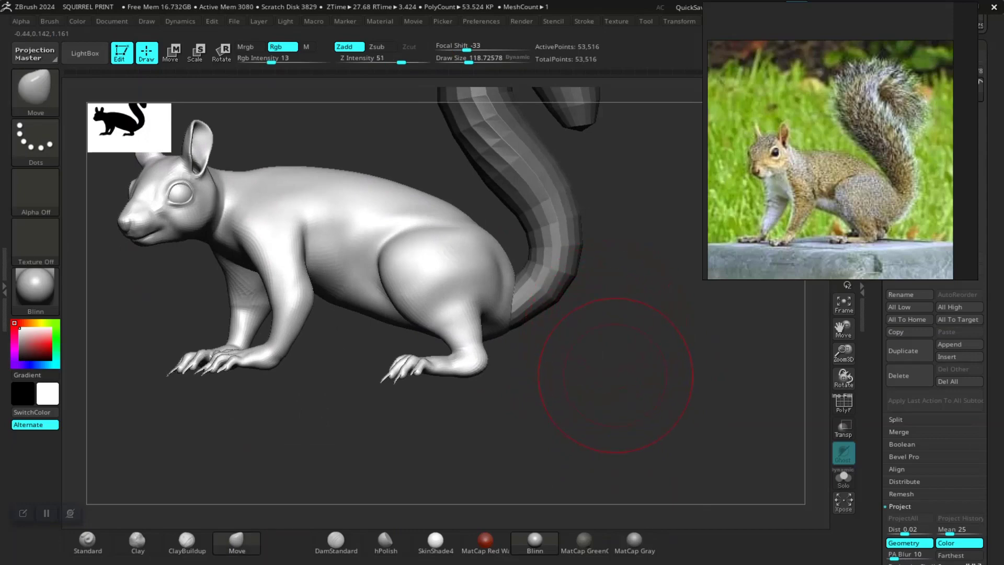
# Step: Adjust the dip in the back contour behind the neck with the Move brush at a draw size of about 140, and smooth it
pyautogui.moveTo(616, 375)
pyautogui.keyDown('alt'); pyautogui.mouseDown()
pyautogui.moveTo(646, 423)
pyautogui.moveTo(641, 437)
pyautogui.moveTo(695, 464)
pyautogui.mouseUp(); pyautogui.keyUp('alt')
pyautogui.moveTo(369, 180)
pyautogui.keyDown('alt'); pyautogui.mouseDown()
pyautogui.moveTo(444, 227)
pyautogui.moveTo(455, 275)
pyautogui.mouseUp(); pyautogui.keyUp('alt')
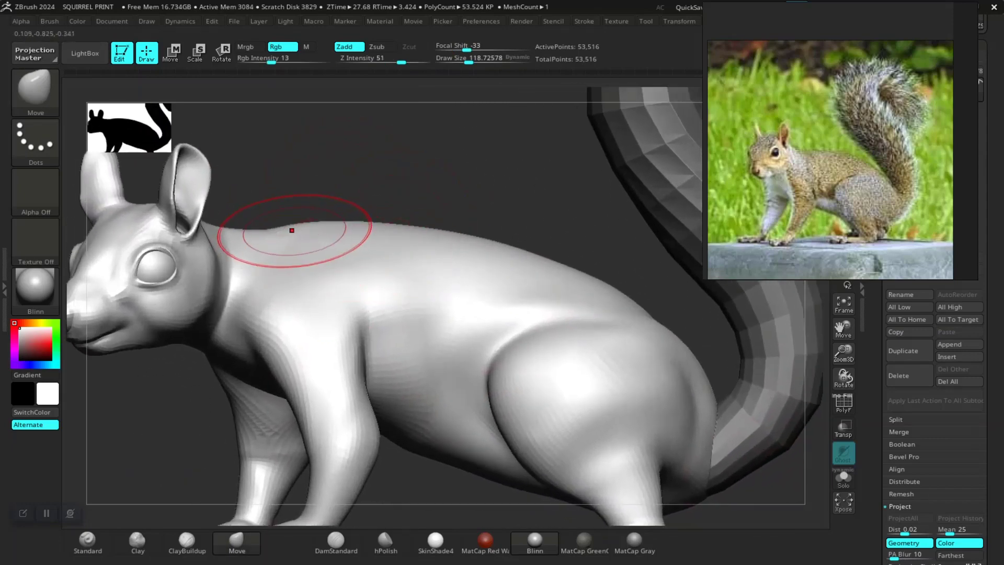
pyautogui.press('space')
pyautogui.moveTo(300, 226); pyautogui.dragTo(303, 226)
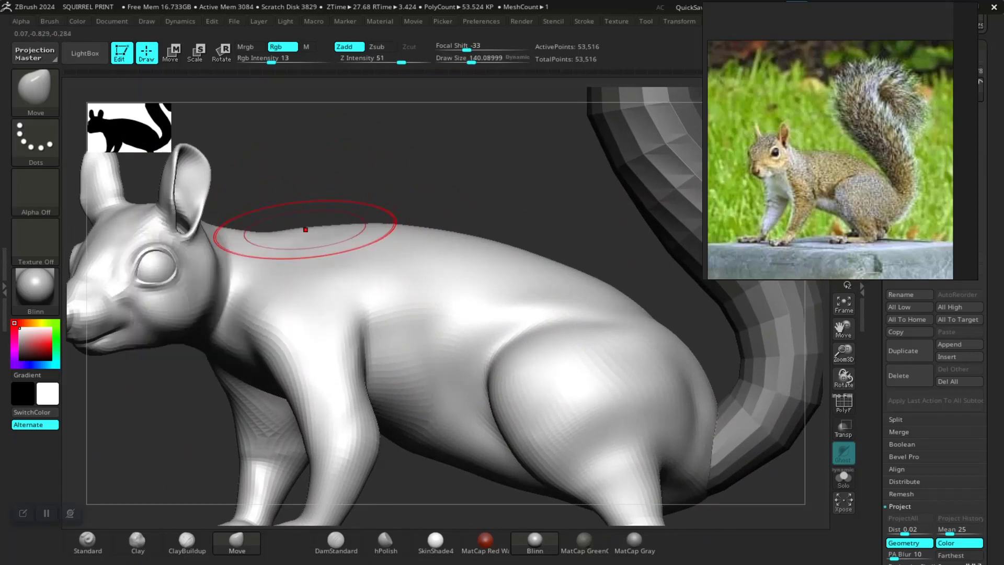
pyautogui.press('shift')
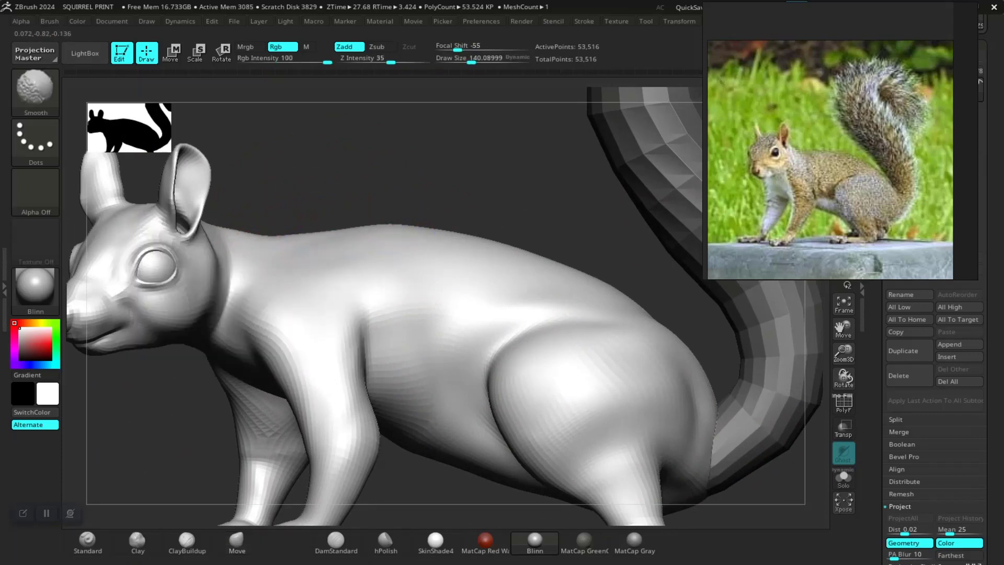
# Step: Refine the transition behind the near front shoulder with the DamStandard brush at a draw size of about 140, undoing the first attempt
pyautogui.moveTo(533, 195)
pyautogui.keyDown('alt'); pyautogui.mouseDown()
pyautogui.moveTo(450, 190)
pyautogui.moveTo(337, 243)
pyautogui.moveTo(374, 215)
pyautogui.moveTo(427, 277)
pyautogui.moveTo(403, 313)
pyautogui.moveTo(324, 319)
pyautogui.mouseUp(); pyautogui.keyUp('alt')
pyautogui.moveTo(450, 319)
pyautogui.mouseDown(button='right')
pyautogui.moveTo(419, 246)
pyautogui.moveTo(386, 229)
pyautogui.moveTo(219, 225)
pyautogui.moveTo(502, 230)
pyautogui.moveTo(413, 213)
pyautogui.mouseUp(button='right')
pyautogui.keyDown('alt'); pyautogui.moveTo(573, 446); pyautogui.dragTo(605, 486, button='right'); pyautogui.keyUp('alt')
pyautogui.moveTo(513, 494)
pyautogui.keyDown('alt'); pyautogui.mouseDown(button='right')
pyautogui.moveTo(506, 418)
pyautogui.moveTo(503, 429)
pyautogui.moveTo(523, 433)
pyautogui.moveTo(703, 431)
pyautogui.moveTo(384, 438)
pyautogui.moveTo(531, 440)
pyautogui.mouseUp(button='right'); pyautogui.keyUp('alt')
pyautogui.keyDown('ctrl'); pyautogui.moveTo(406, 438); pyautogui.dragTo(461, 499, button='right'); pyautogui.keyUp('ctrl')
pyautogui.moveTo(523, 465); pyautogui.dragTo(460, 454, button='right')
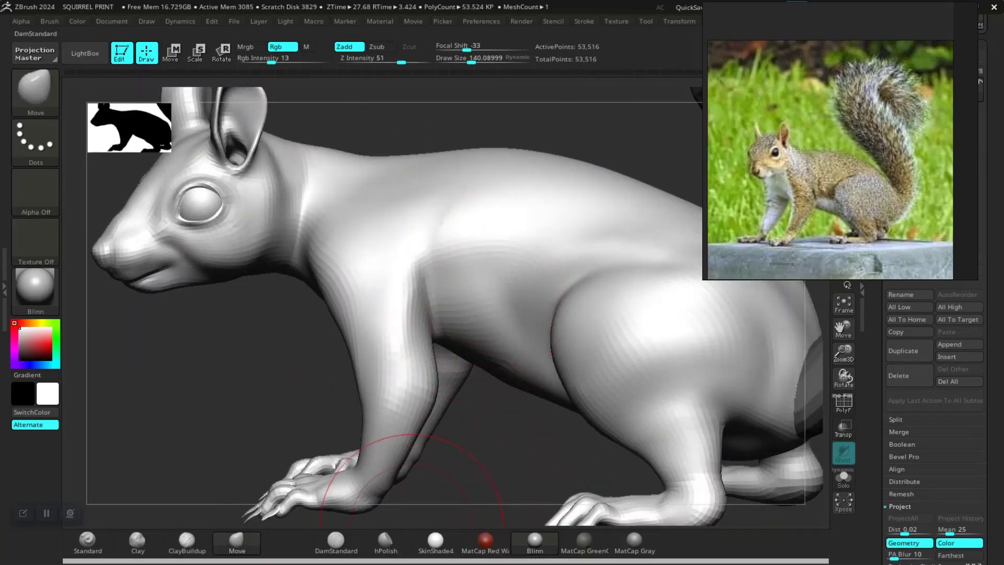
pyautogui.click(336, 541)
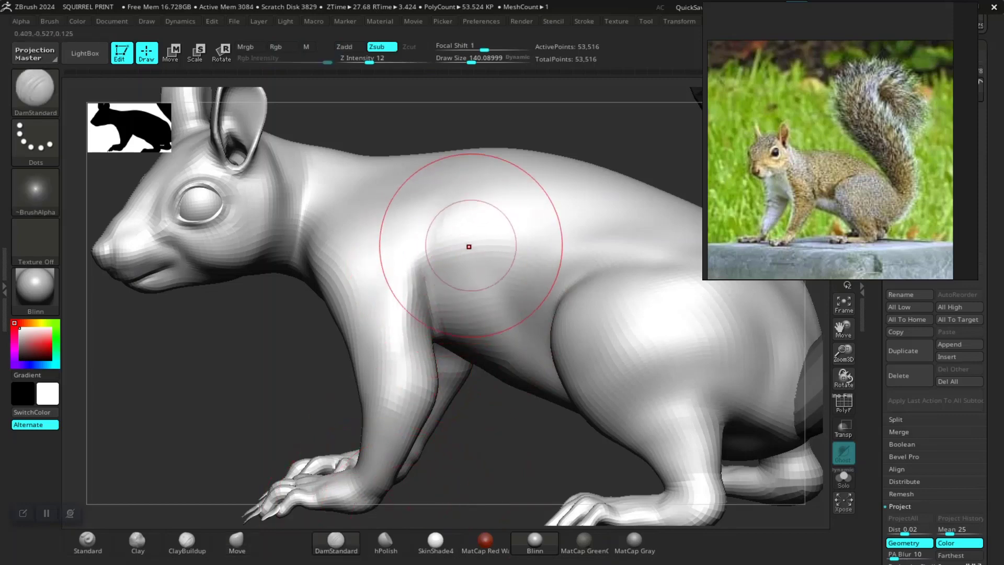
pyautogui.hotkey('ctrl', 'z')
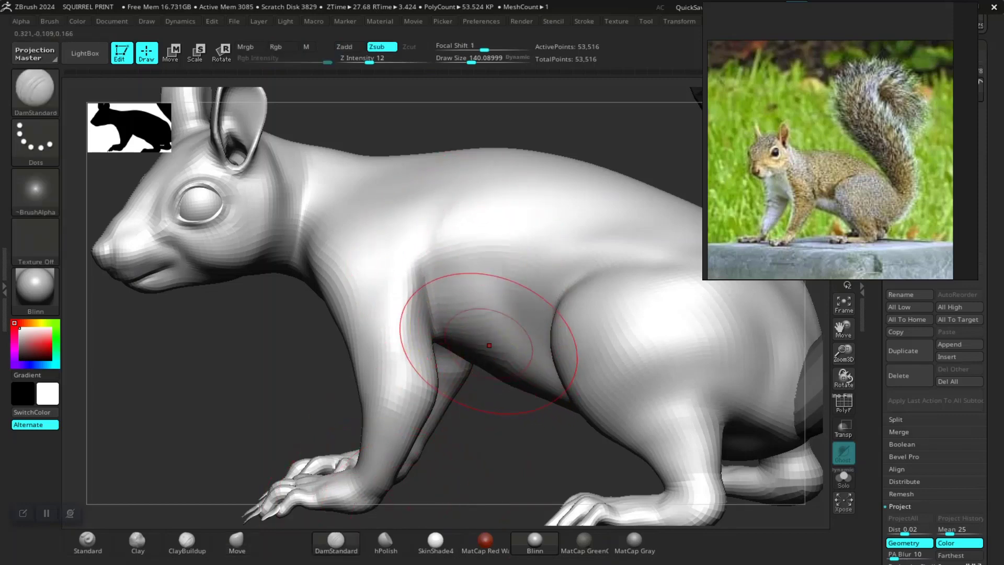
pyautogui.click(87, 541)
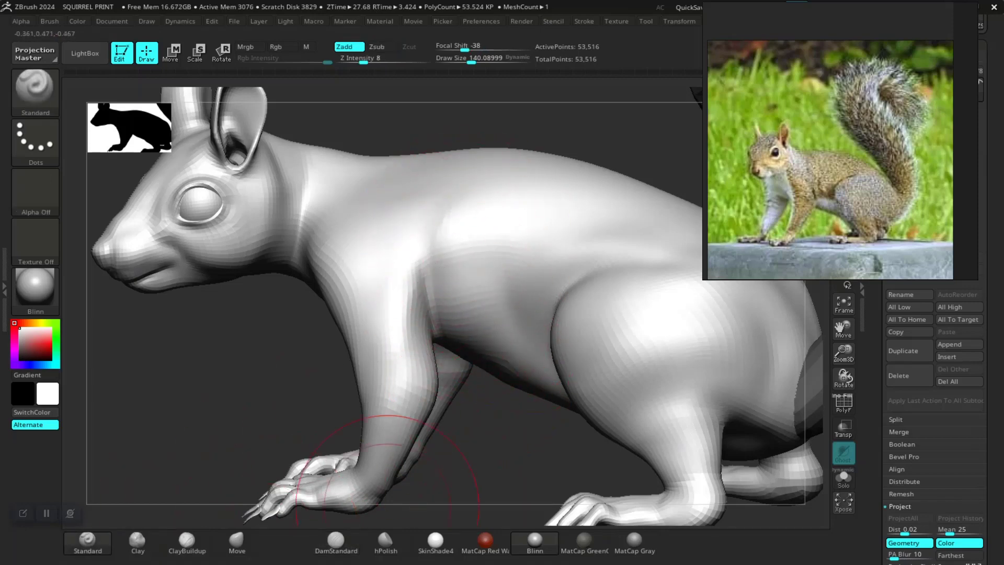
pyautogui.click(336, 541)
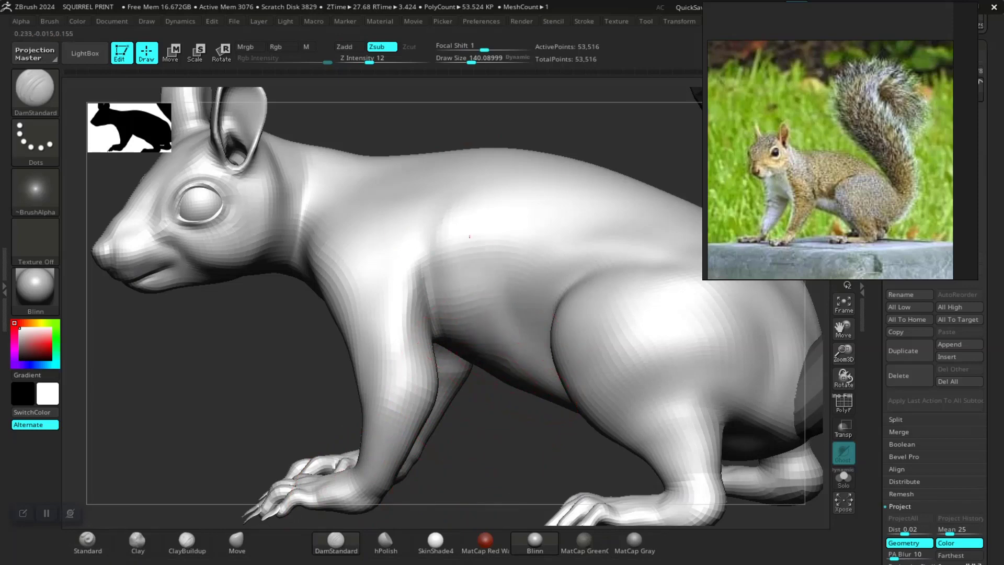
# Step: Examine the squirrel's overall pose and silhouette from the side, the front and a low angle against the reference photo
pyautogui.keyDown('alt'); pyautogui.moveTo(500, 428); pyautogui.dragTo(439, 286); pyautogui.keyUp('alt')
pyautogui.moveTo(413, 434); pyautogui.dragTo(471, 445)
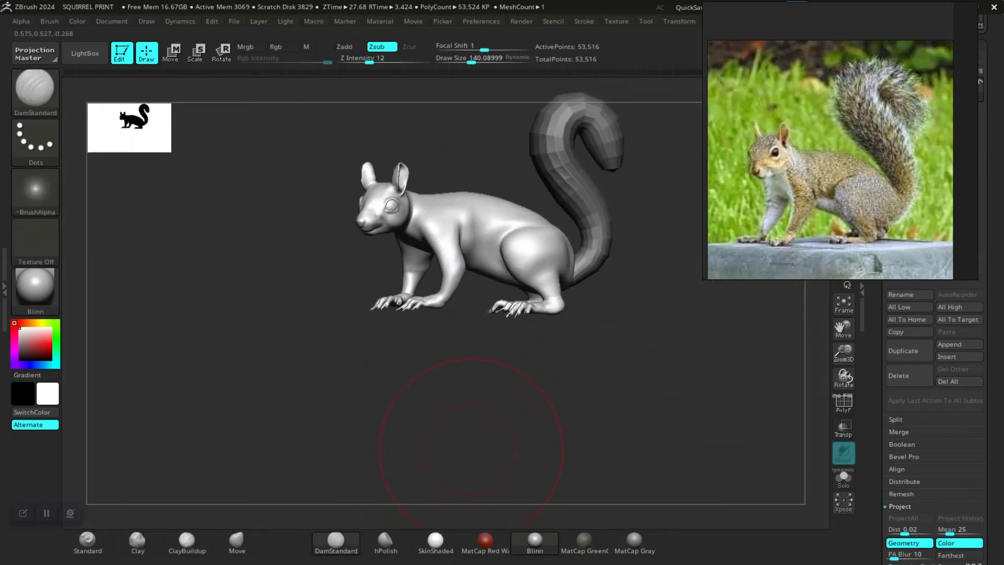
pyautogui.moveTo(505, 445)
pyautogui.mouseDown()
pyautogui.moveTo(476, 432)
pyautogui.moveTo(499, 423)
pyautogui.moveTo(456, 469)
pyautogui.moveTo(534, 460)
pyautogui.mouseUp()
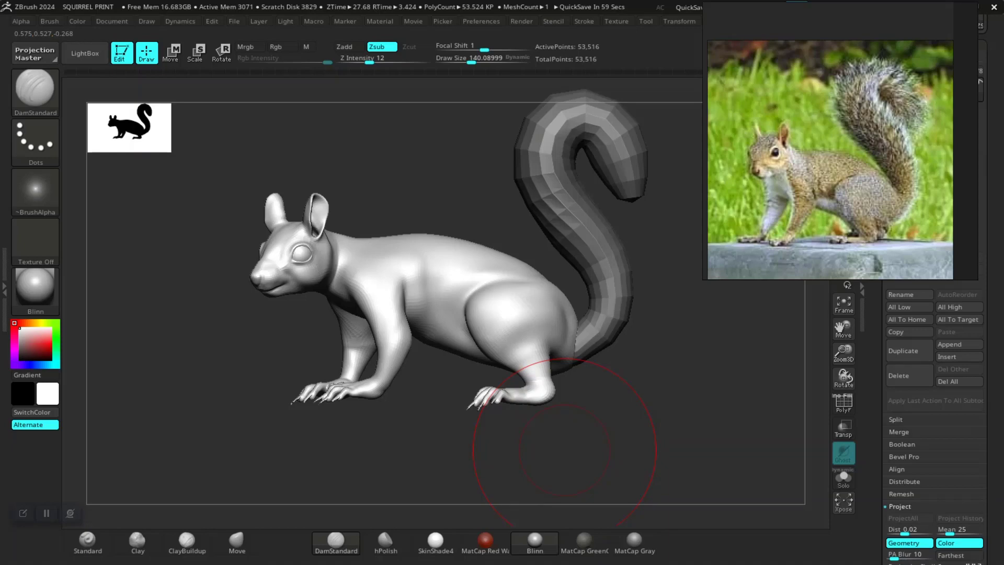
pyautogui.moveTo(571, 482); pyautogui.dragTo(526, 463)
pyautogui.keyDown('alt'); pyautogui.moveTo(526, 463); pyautogui.dragTo(641, 436); pyautogui.keyUp('alt')
pyautogui.moveTo(641, 436)
pyautogui.mouseDown()
pyautogui.moveTo(739, 283)
pyautogui.moveTo(788, 266)
pyautogui.mouseUp()
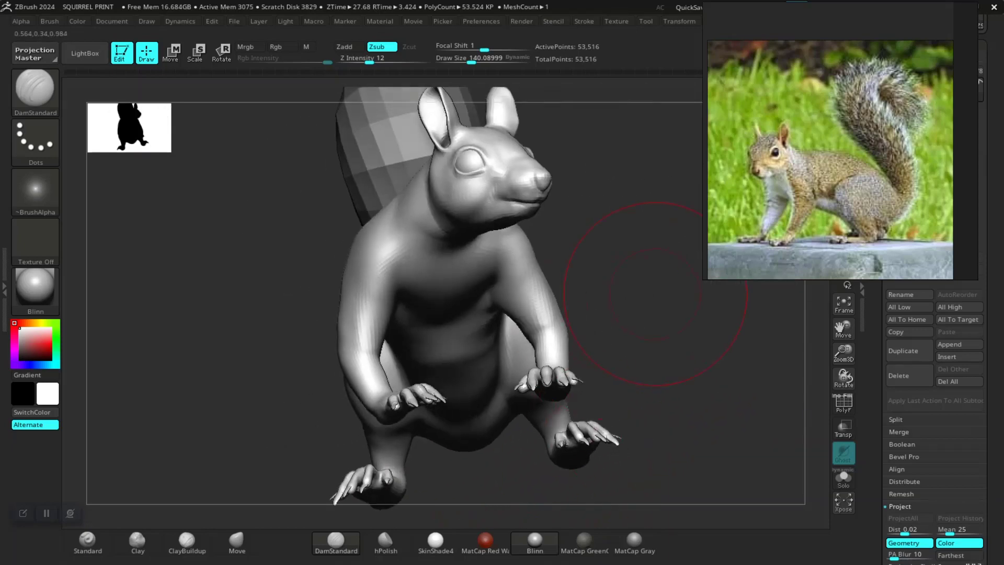
pyautogui.moveTo(657, 293); pyautogui.dragTo(732, 298)
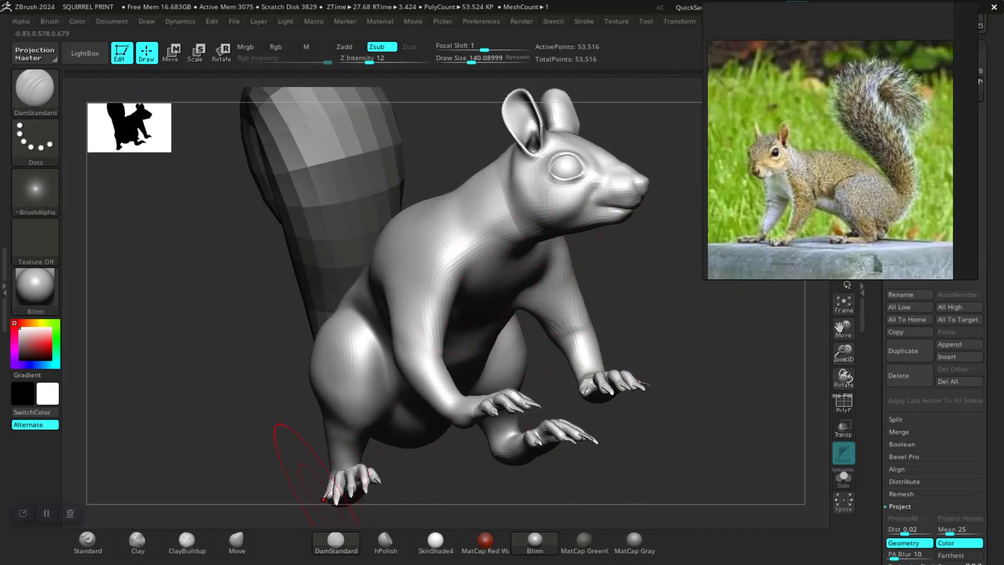
# Step: Build up the chest between the front legs from below with the ClayBuildup brush at a draw size of about 140, and smooth it
pyautogui.click(237, 542)
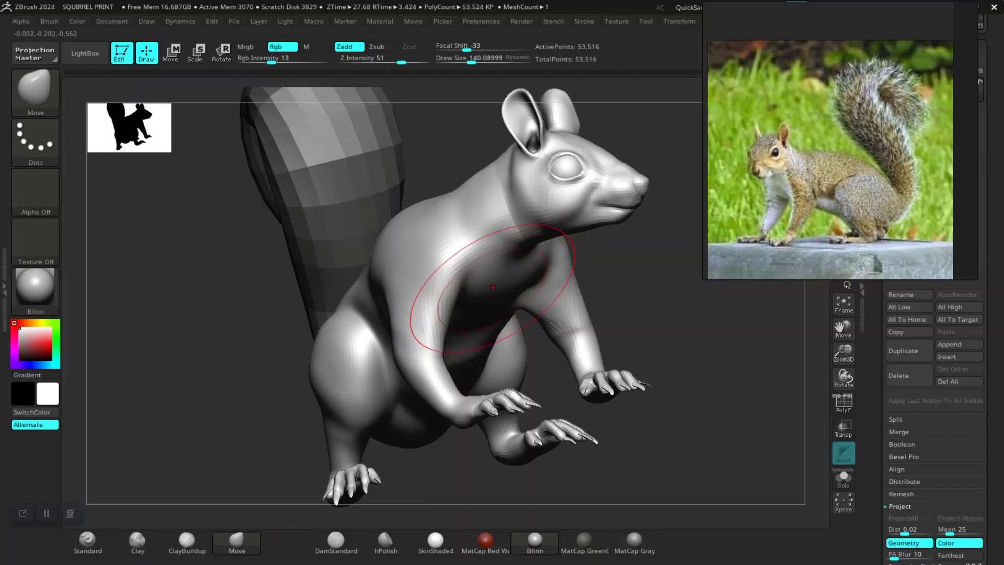
pyautogui.moveTo(644, 311); pyautogui.dragTo(502, 308)
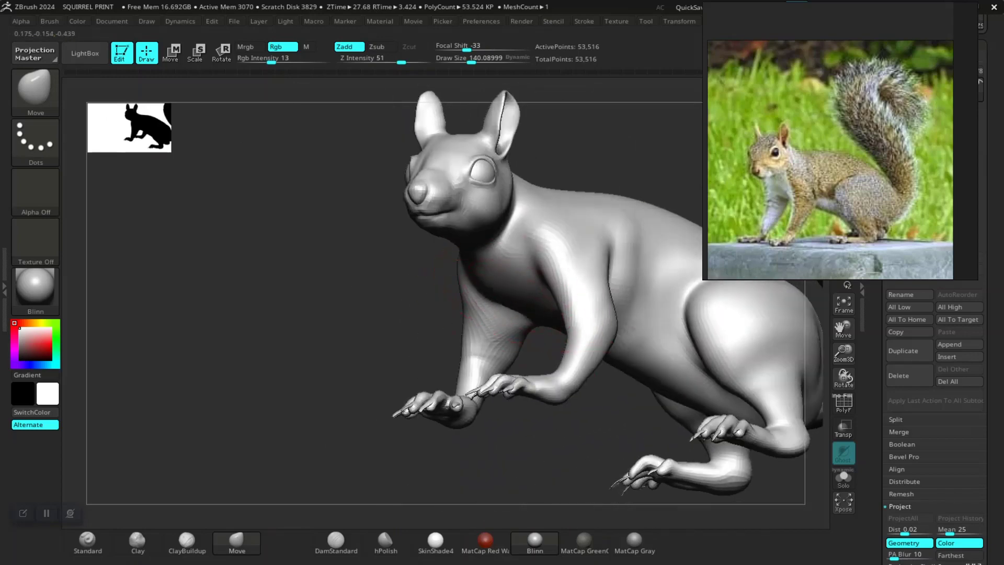
pyautogui.keyDown('alt'); pyautogui.moveTo(361, 397); pyautogui.dragTo(279, 418); pyautogui.keyUp('alt')
pyautogui.moveTo(293, 366)
pyautogui.keyDown('alt'); pyautogui.mouseDown()
pyautogui.moveTo(289, 439)
pyautogui.moveTo(292, 403)
pyautogui.moveTo(482, 307)
pyautogui.mouseUp(); pyautogui.keyUp('alt')
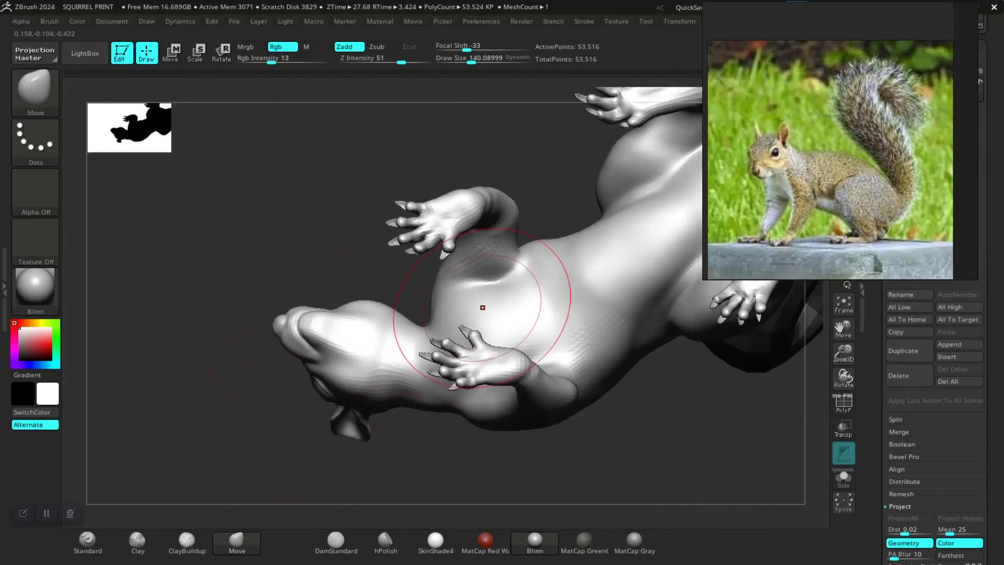
pyautogui.click(187, 543)
pyautogui.moveTo(205, 369); pyautogui.dragTo(210, 441)
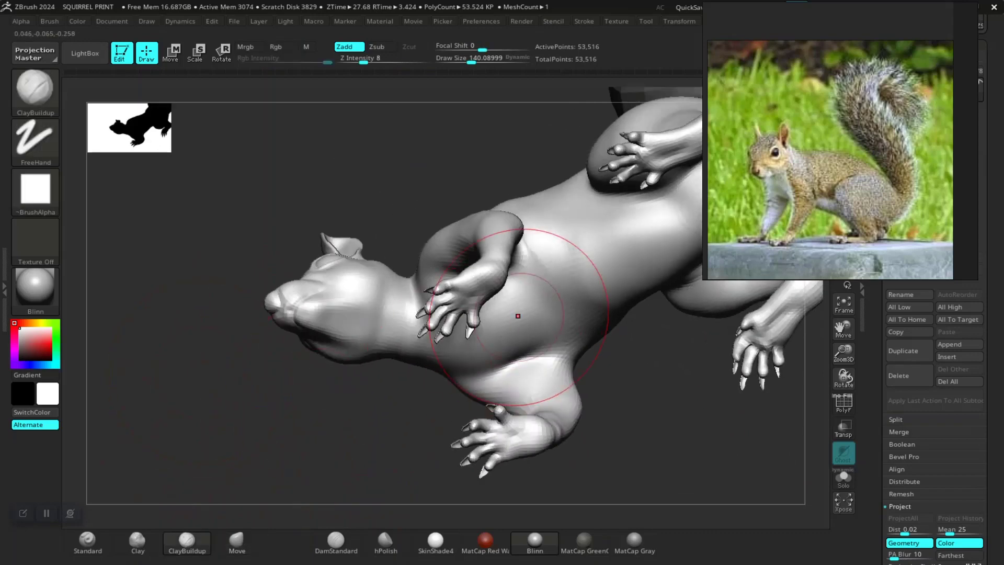
pyautogui.moveTo(629, 367); pyautogui.dragTo(509, 332)
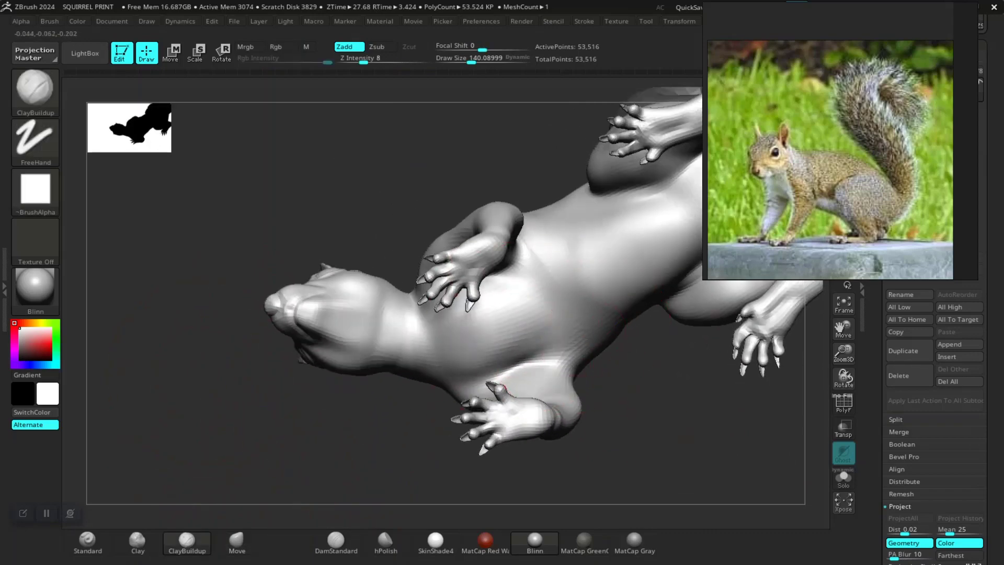
pyautogui.press('shift')
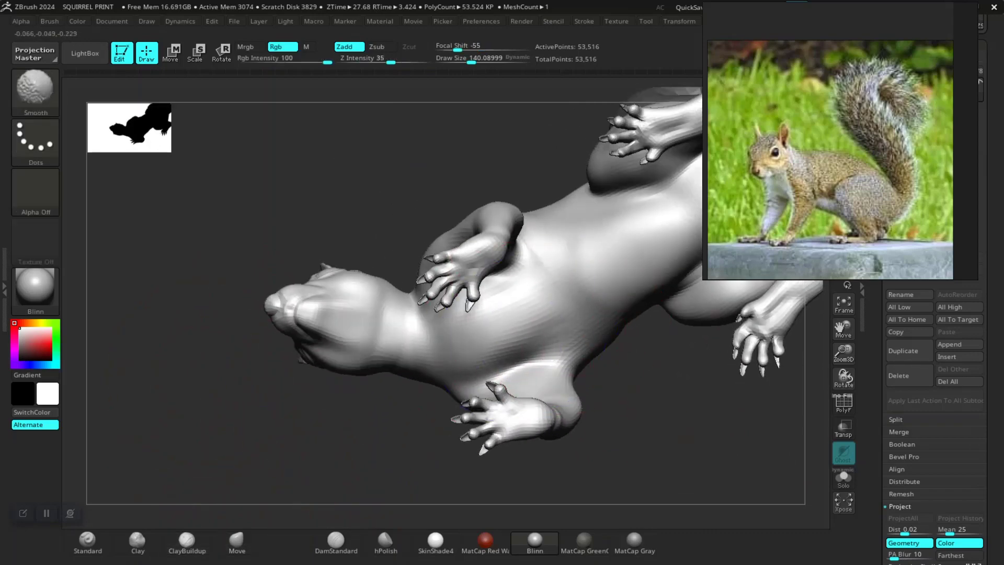
# Step: Define the crease between the chest and the front legs with the DamStandard brush at a draw size of about 140
pyautogui.keyDown('alt'); pyautogui.moveTo(653, 413); pyautogui.dragTo(410, 437); pyautogui.keyUp('alt')
pyautogui.keyDown('alt'); pyautogui.moveTo(366, 395); pyautogui.dragTo(470, 452); pyautogui.keyUp('alt')
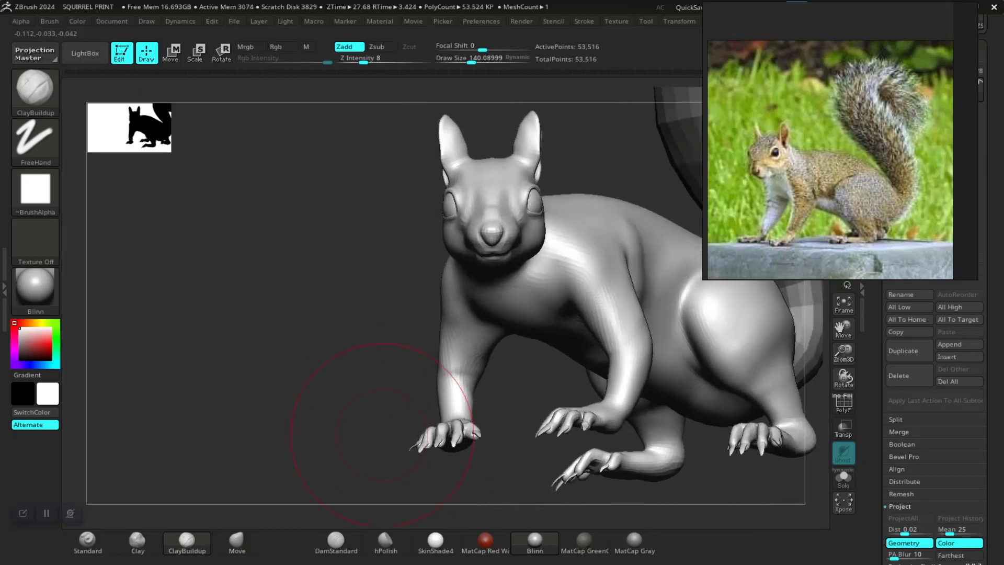
pyautogui.keyDown('alt'); pyautogui.moveTo(362, 432); pyautogui.dragTo(359, 473); pyautogui.keyUp('alt')
pyautogui.click(337, 542)
pyautogui.keyDown('alt'); pyautogui.moveTo(382, 338); pyautogui.dragTo(362, 384); pyautogui.keyUp('alt')
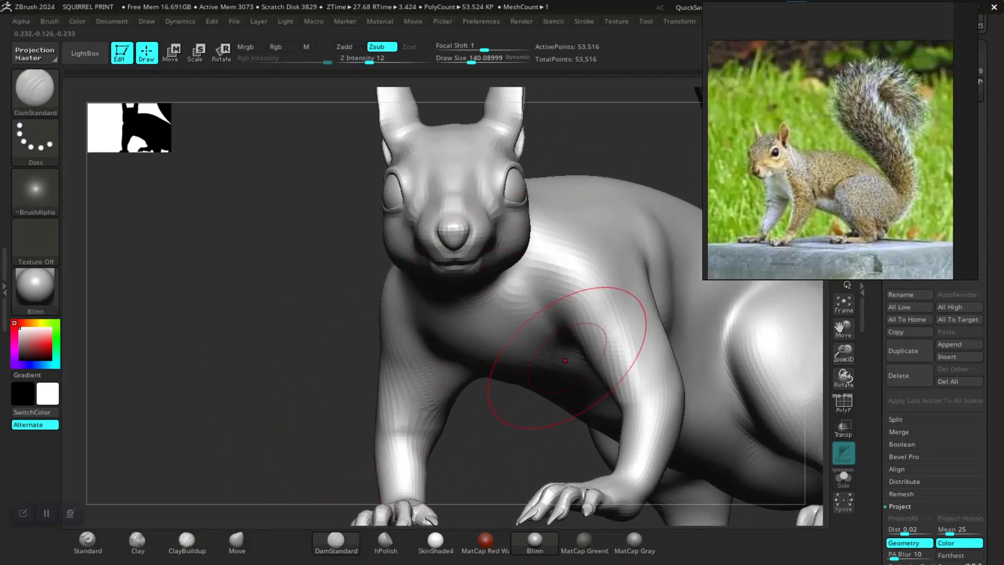
pyautogui.moveTo(312, 392); pyautogui.dragTo(310, 314)
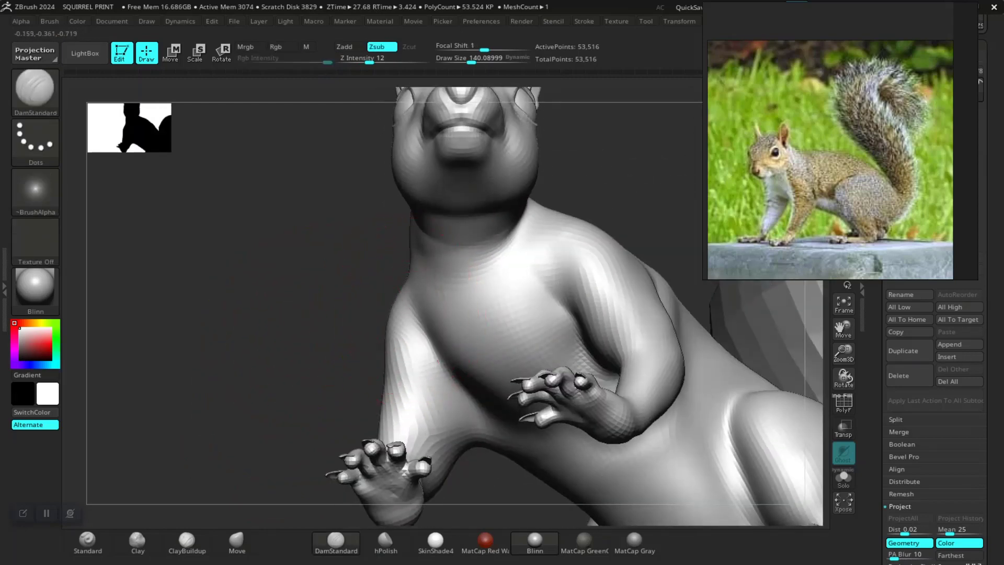
# Step: Mask the eyeballs while leaving the rest of the head and body unmasked
pyautogui.keyDown('alt'); pyautogui.moveTo(330, 388); pyautogui.dragTo(269, 434); pyautogui.keyUp('alt')
pyautogui.moveTo(507, 462)
pyautogui.keyDown('alt'); pyautogui.mouseDown()
pyautogui.moveTo(504, 442)
pyautogui.moveTo(528, 423)
pyautogui.moveTo(477, 435)
pyautogui.moveTo(525, 479)
pyautogui.moveTo(524, 458)
pyautogui.moveTo(526, 467)
pyautogui.mouseUp(); pyautogui.keyUp('alt')
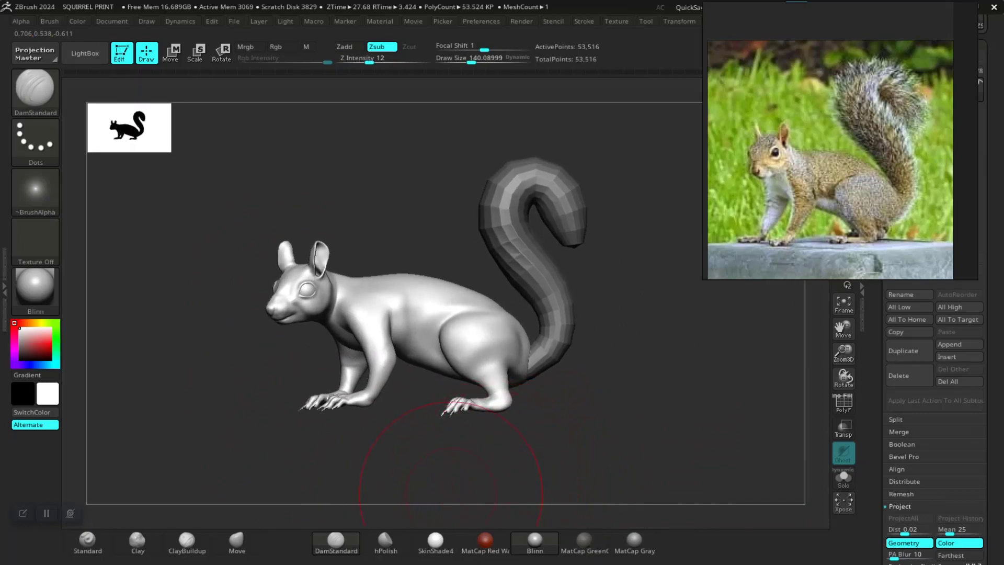
pyautogui.keyDown('alt'); pyautogui.moveTo(450, 491); pyautogui.dragTo(399, 460); pyautogui.keyUp('alt')
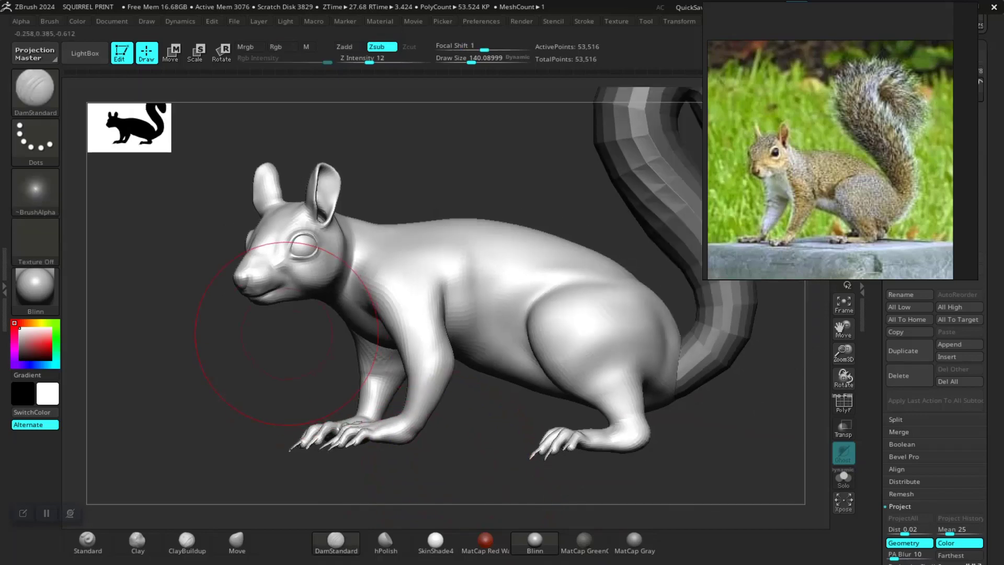
pyautogui.moveTo(204, 362)
pyautogui.keyDown('alt'); pyautogui.mouseDown()
pyautogui.moveTo(239, 374)
pyautogui.moveTo(244, 391)
pyautogui.moveTo(230, 393)
pyautogui.moveTo(313, 465)
pyautogui.moveTo(288, 460)
pyautogui.mouseUp(); pyautogui.keyUp('alt')
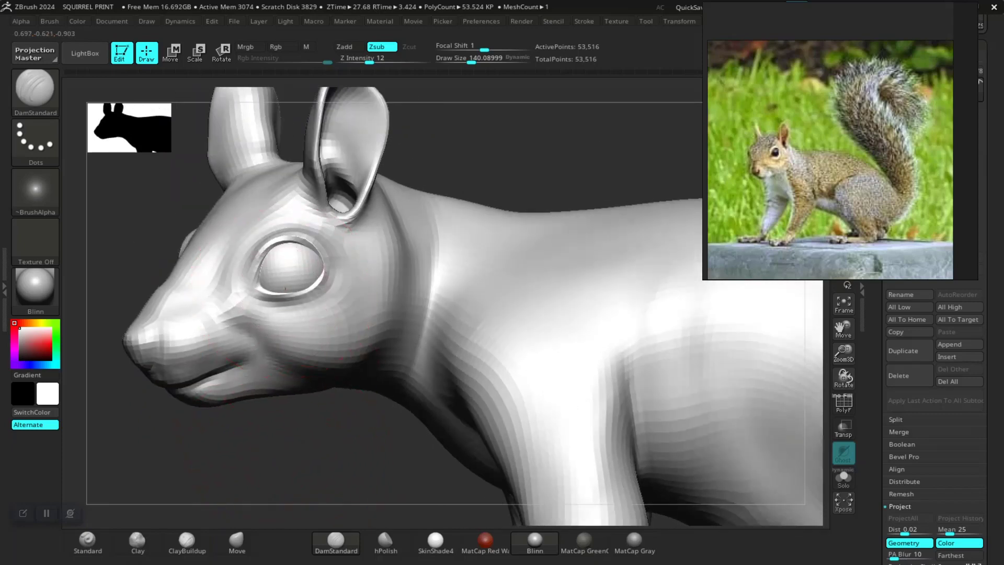
pyautogui.press('ctrl')
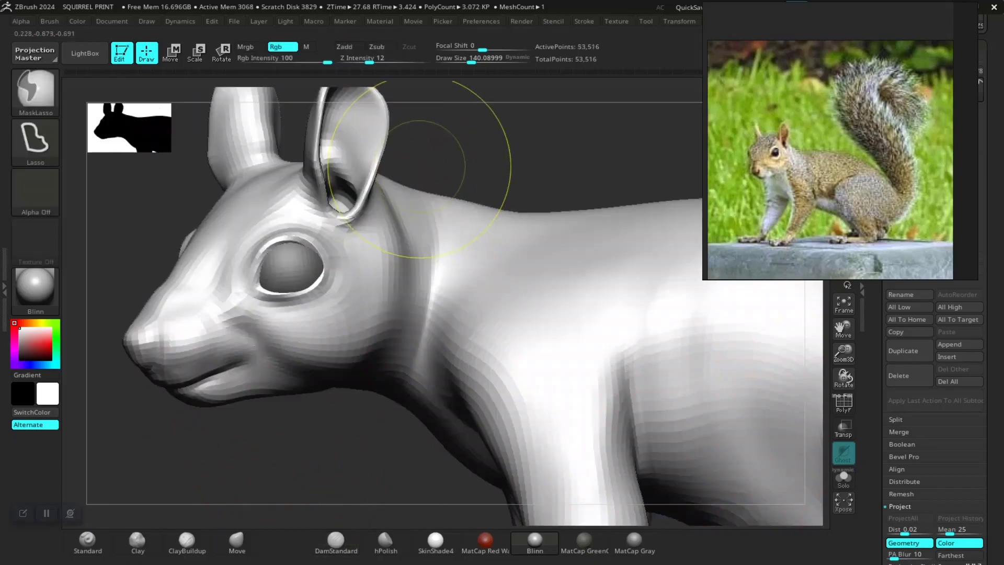
# Step: Invert the mask and try to shift the eyeball with the Move transform
pyautogui.keyDown('ctrl'); pyautogui.click(419, 166); pyautogui.keyUp('ctrl')
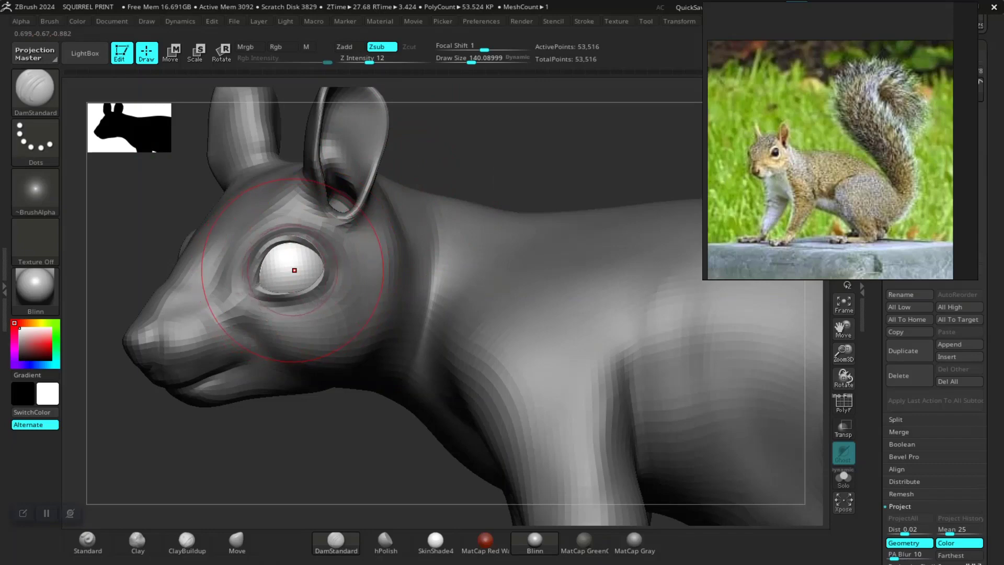
pyautogui.press('w')
pyautogui.moveTo(398, 179); pyautogui.dragTo(398, 174)
pyautogui.hotkey('ctrl', 'z')
pyautogui.press('q')
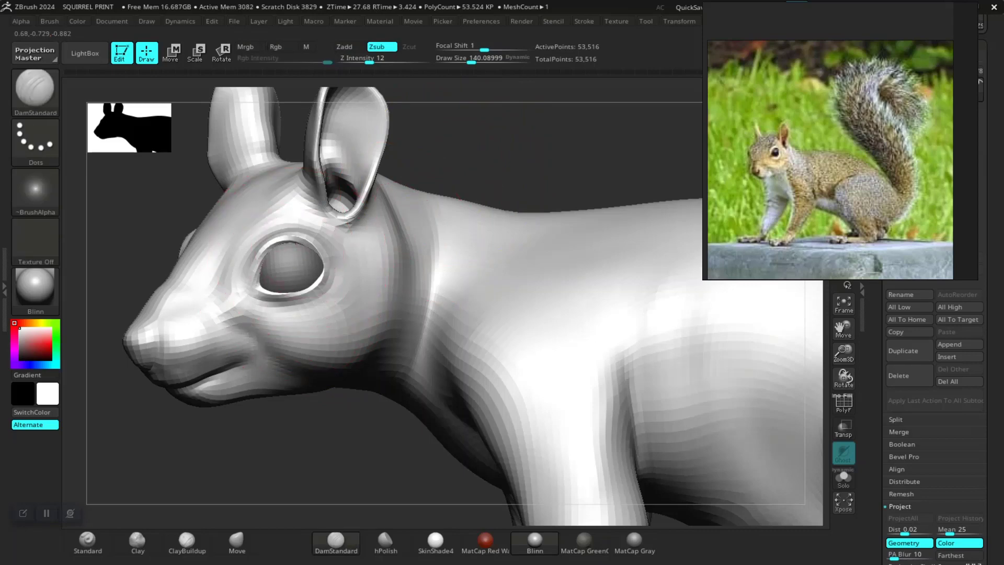
# Step: Pick the Move brush and examine the squirrel's head, body and tail from front and side against the reference photo
pyautogui.click(237, 542)
pyautogui.moveTo(281, 271); pyautogui.dragTo(366, 263, button='right')
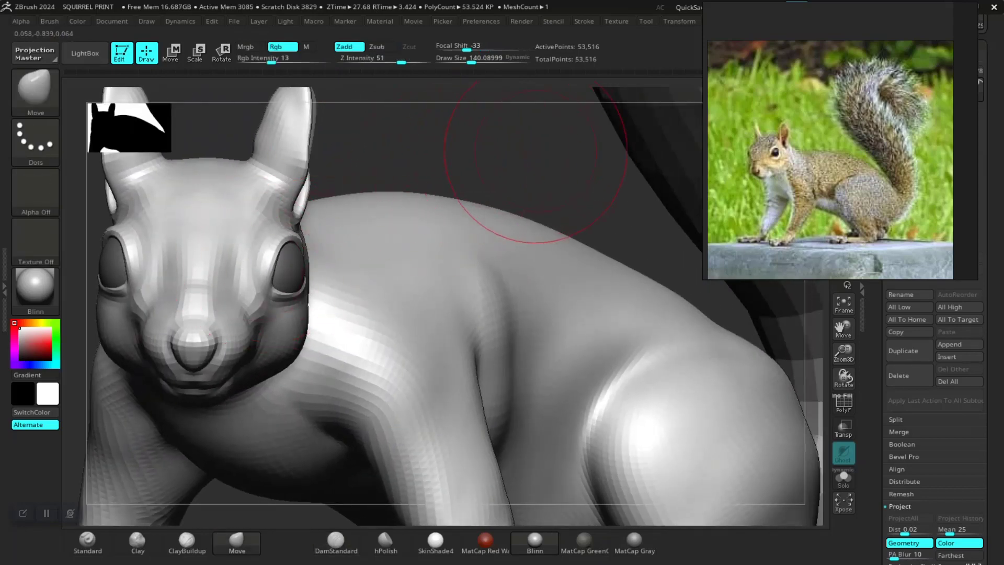
pyautogui.press('f')
pyautogui.moveTo(314, 199)
pyautogui.mouseDown(button='right')
pyautogui.moveTo(336, 190)
pyautogui.moveTo(459, 257)
pyautogui.mouseUp(button='right')
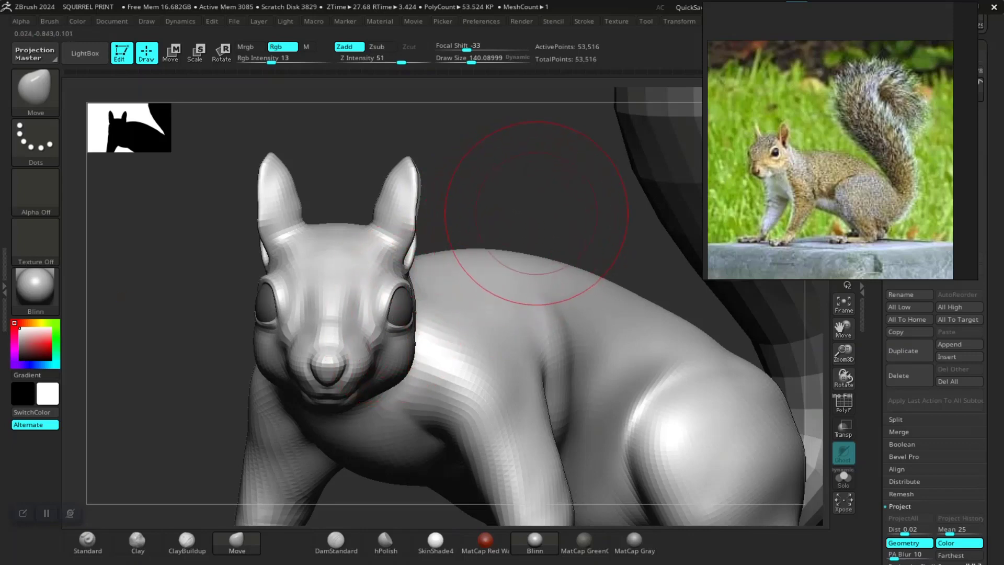
pyautogui.press('f')
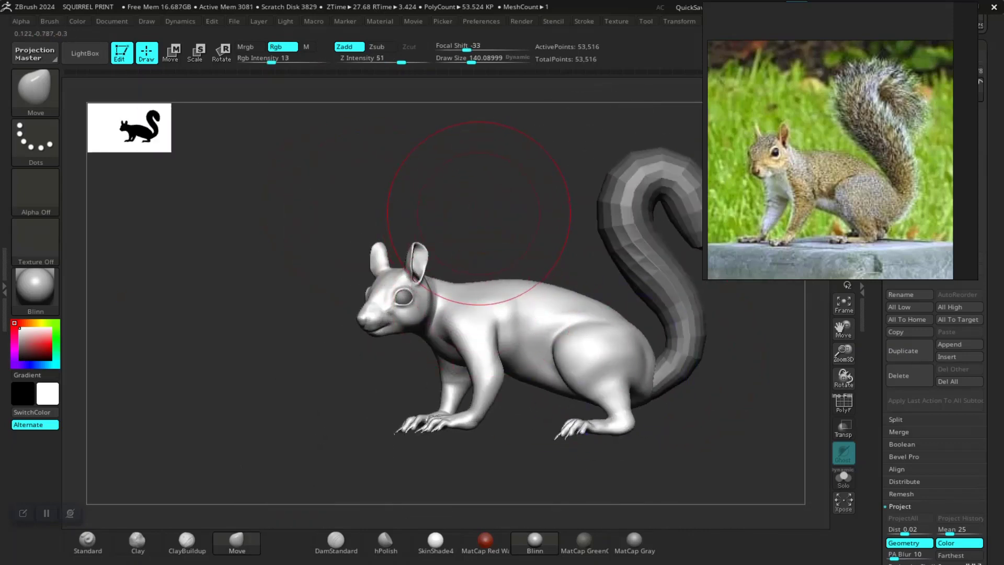
pyautogui.moveTo(460, 224); pyautogui.dragTo(653, 180)
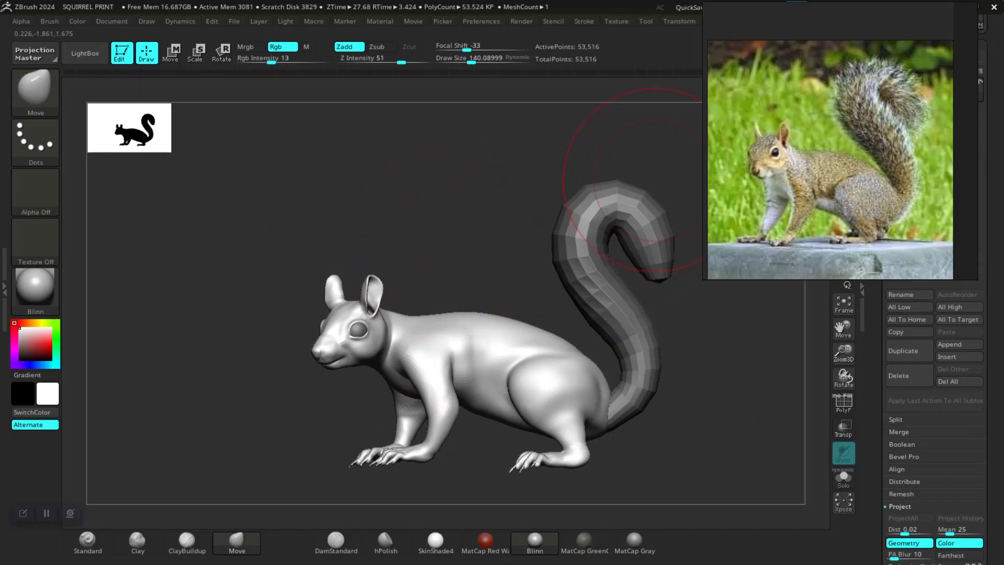
pyautogui.keyDown('alt'); pyautogui.moveTo(499, 212); pyautogui.dragTo(520, 265); pyautogui.keyUp('alt')
pyautogui.keyDown('alt'); pyautogui.moveTo(532, 212); pyautogui.dragTo(545, 272); pyautogui.keyUp('alt')
pyautogui.moveTo(545, 230)
pyautogui.mouseDown()
pyautogui.moveTo(515, 228)
pyautogui.moveTo(568, 189)
pyautogui.moveTo(570, 178)
pyautogui.moveTo(554, 179)
pyautogui.mouseUp()
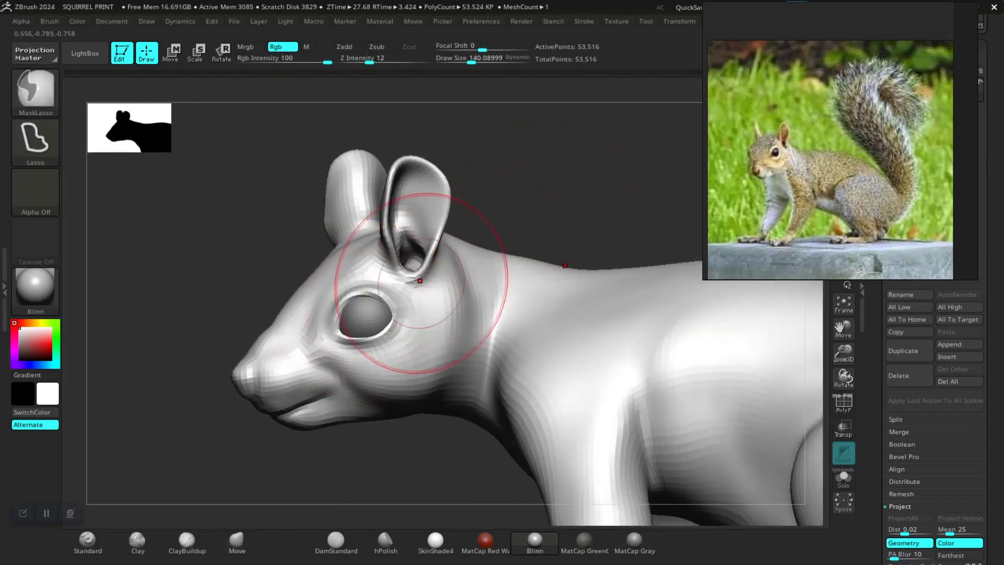
# Step: Set the draw size to about 81 and try to reshape the eyelid around the masked eyeball with the Move brush
pyautogui.press('space')
pyautogui.moveTo(463, 241); pyautogui.dragTo(461, 242)
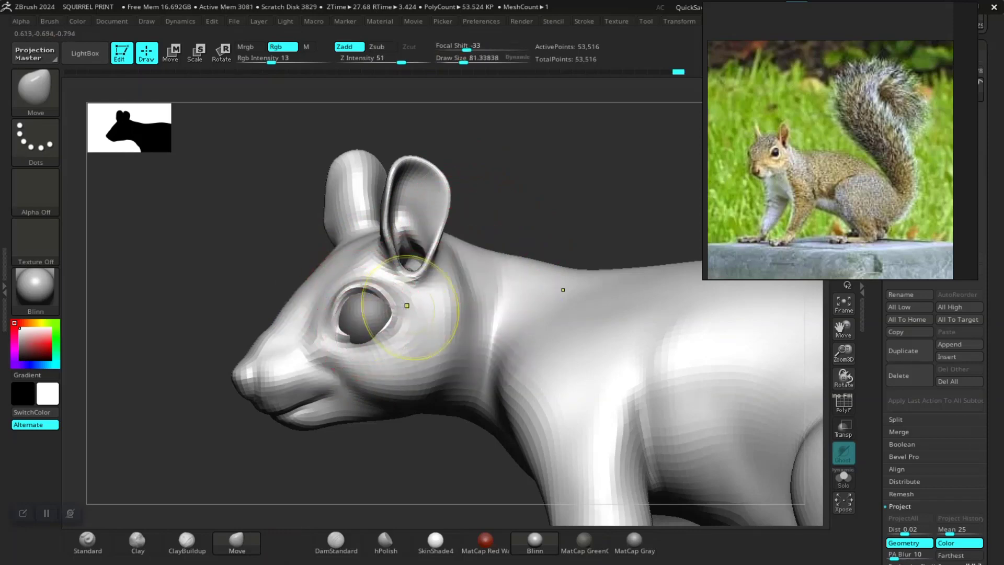
pyautogui.hotkey('ctrl', 'z')
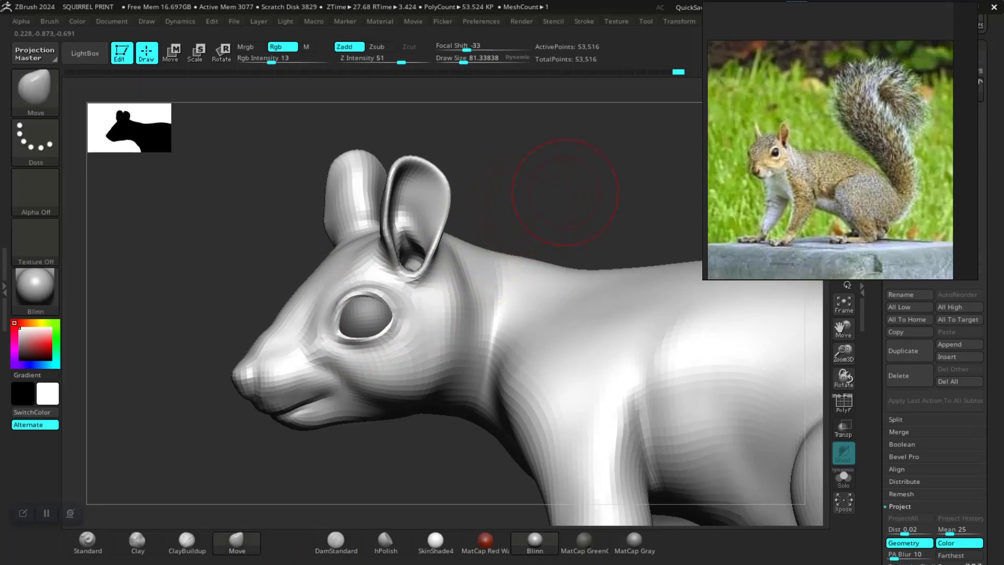
# Step: Clear the eyeball mask and reshape the eyes and eyelids from several angles with the Move brush at a draw size of about 81
pyautogui.moveTo(566, 192)
pyautogui.keyDown('ctrl'); pyautogui.mouseDown(button='right')
pyautogui.moveTo(484, 217)
pyautogui.moveTo(487, 231)
pyautogui.moveTo(601, 241)
pyautogui.moveTo(466, 236)
pyautogui.moveTo(500, 246)
pyautogui.moveTo(469, 243)
pyautogui.moveTo(497, 272)
pyautogui.mouseUp(button='right'); pyautogui.keyUp('ctrl')
pyautogui.moveTo(519, 201); pyautogui.dragTo(506, 176, button='right')
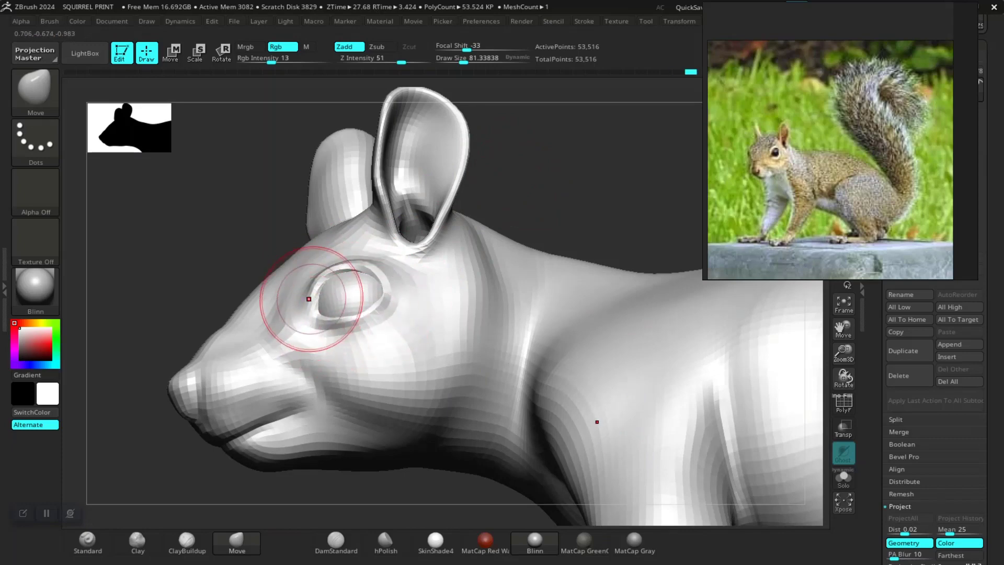
pyautogui.moveTo(494, 230); pyautogui.dragTo(611, 222, button='right')
pyautogui.moveTo(612, 222); pyautogui.dragTo(659, 231)
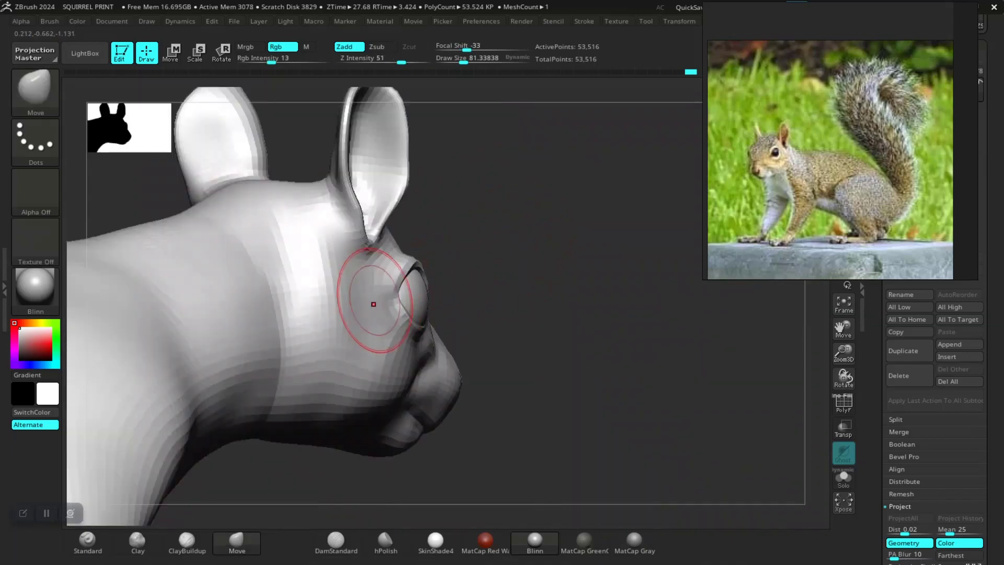
pyautogui.moveTo(497, 308); pyautogui.dragTo(421, 299)
pyautogui.moveTo(439, 241)
pyautogui.mouseDown()
pyautogui.moveTo(386, 244)
pyautogui.moveTo(529, 220)
pyautogui.mouseUp()
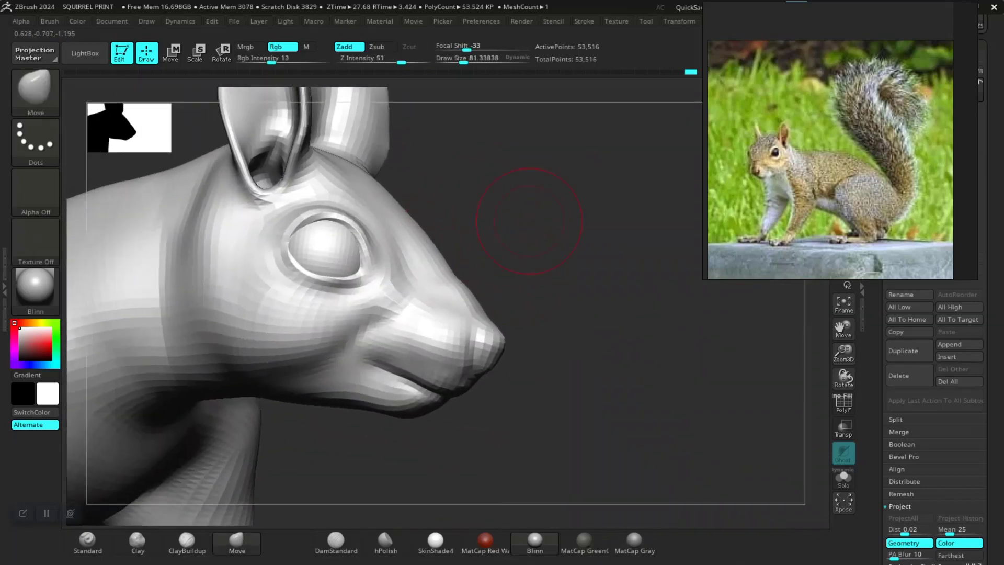
pyautogui.moveTo(421, 261); pyautogui.dragTo(374, 267, button='right')
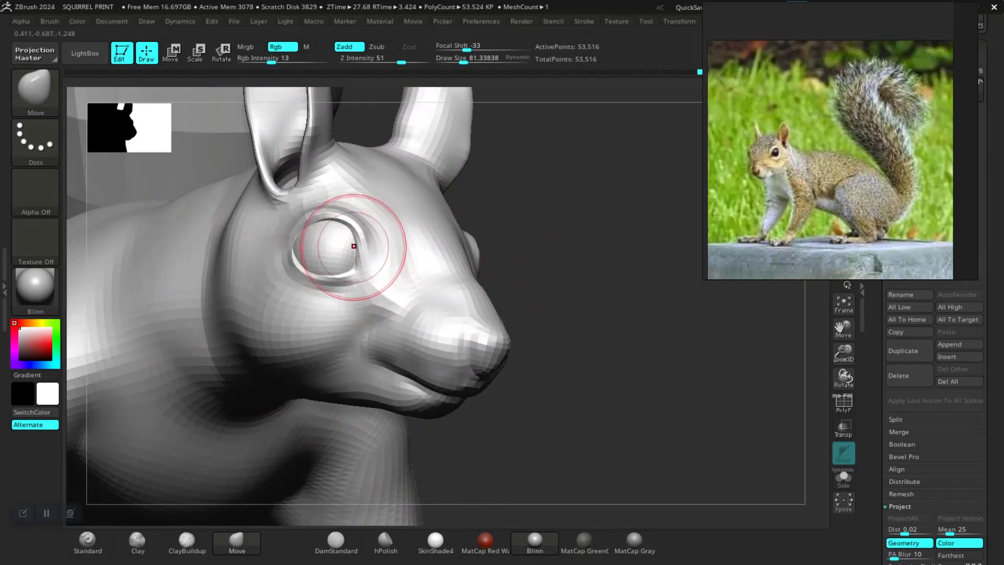
pyautogui.moveTo(336, 217); pyautogui.dragTo(347, 240)
pyautogui.moveTo(290, 268)
pyautogui.mouseDown()
pyautogui.moveTo(298, 252)
pyautogui.moveTo(340, 269)
pyautogui.mouseUp()
# Step: Bring the whole head and body into view and move the reference photo away from the subtool list
pyautogui.moveTo(606, 262)
pyautogui.keyDown('alt'); pyautogui.mouseDown()
pyautogui.moveTo(627, 287)
pyautogui.moveTo(455, 303)
pyautogui.moveTo(441, 316)
pyautogui.mouseUp(); pyautogui.keyUp('alt')
pyautogui.keyDown('alt'); pyautogui.moveTo(370, 392); pyautogui.dragTo(324, 387); pyautogui.keyUp('alt')
pyautogui.moveTo(784, 157)
pyautogui.mouseDown(button='right')
pyautogui.moveTo(516, 174)
pyautogui.moveTo(112, 237)
pyautogui.moveTo(20, 223)
pyautogui.mouseUp(button='right')
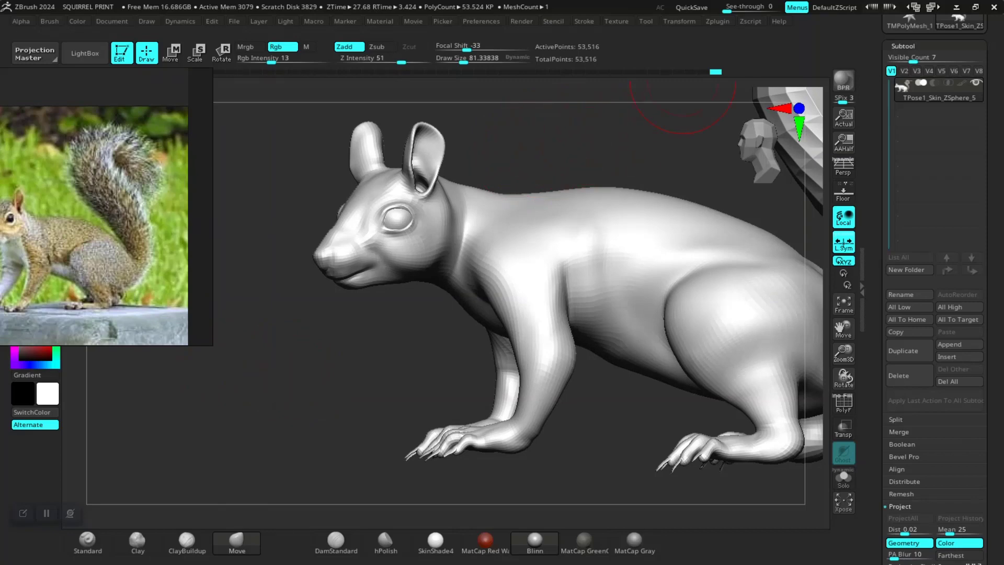
# Step: Save the TPose mesh as SQUIRREL POSE 01 in GoT format in the ZPOSES folder inside SQUIRREL
pyautogui.click(717, 21)
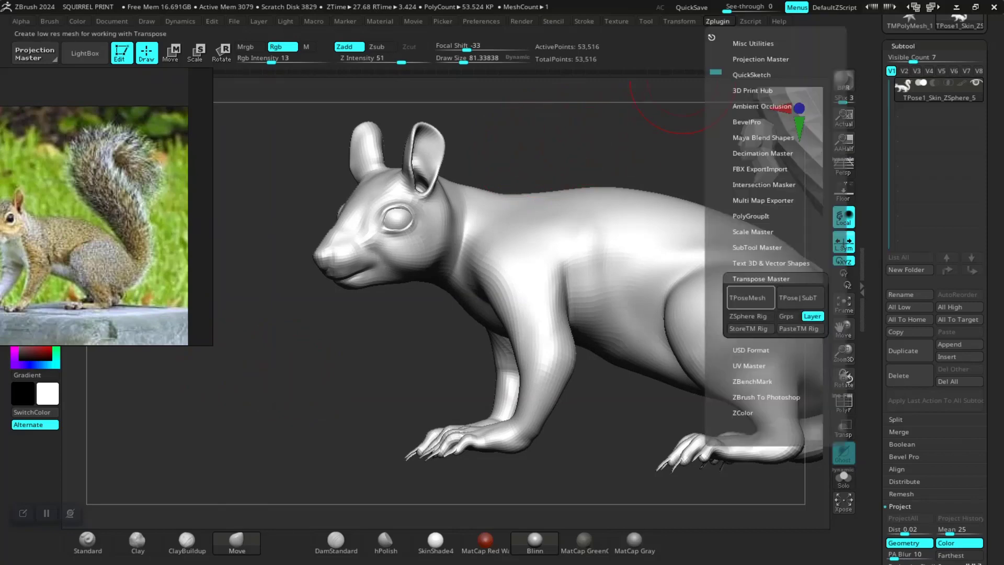
pyautogui.click(748, 297)
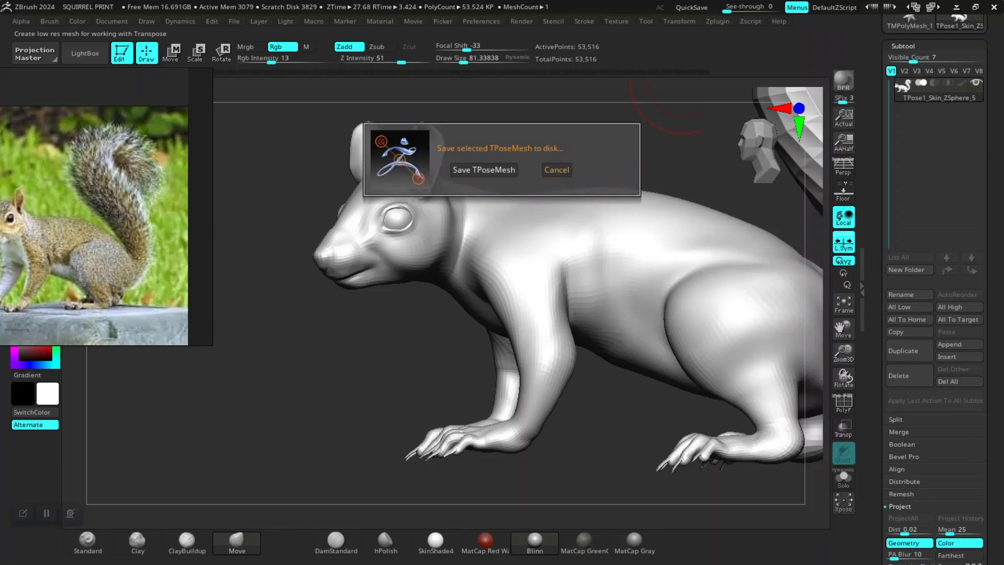
pyautogui.click(483, 170)
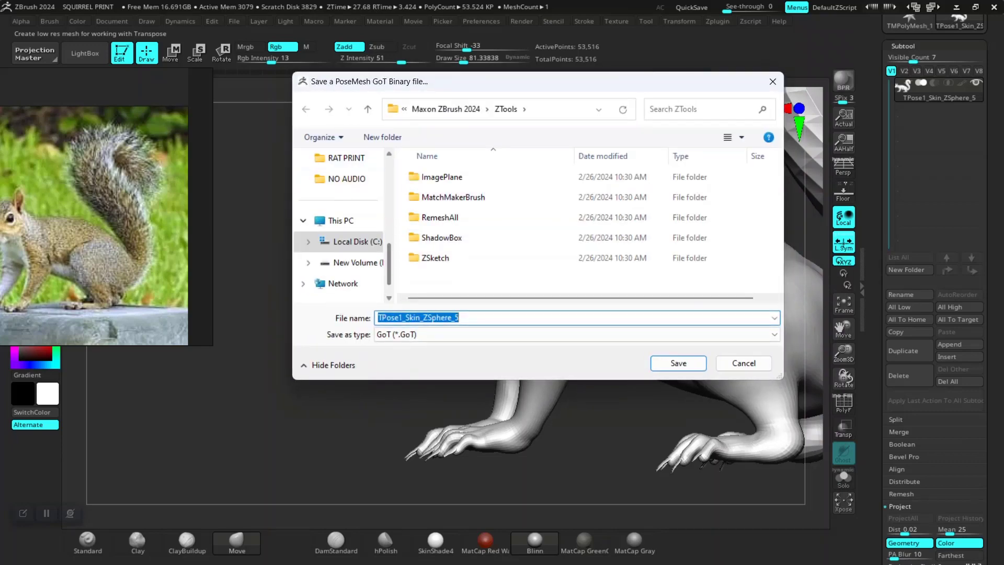
pyautogui.scroll(2, 340, 219)
pyautogui.click(345, 199)
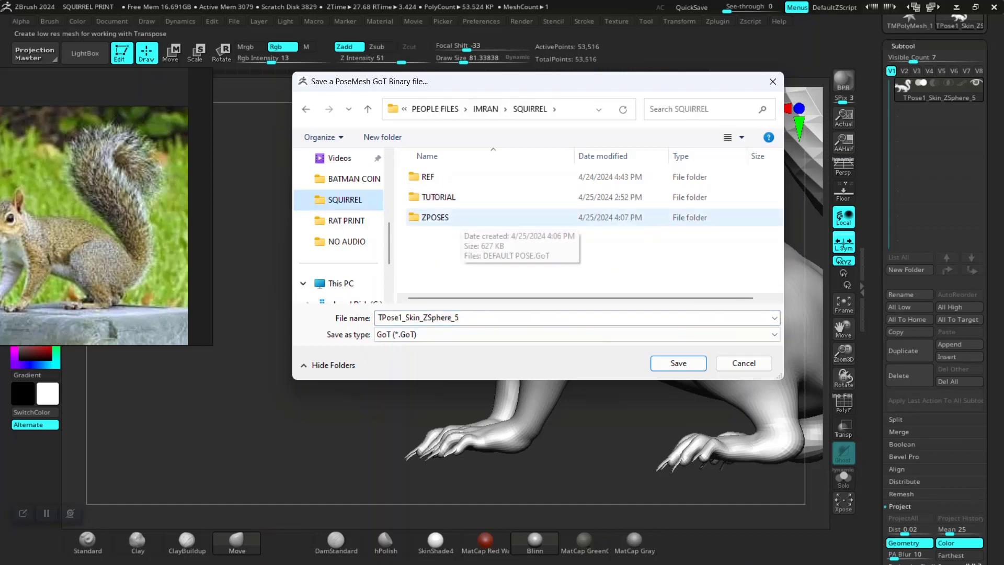
pyautogui.doubleClick(435, 217)
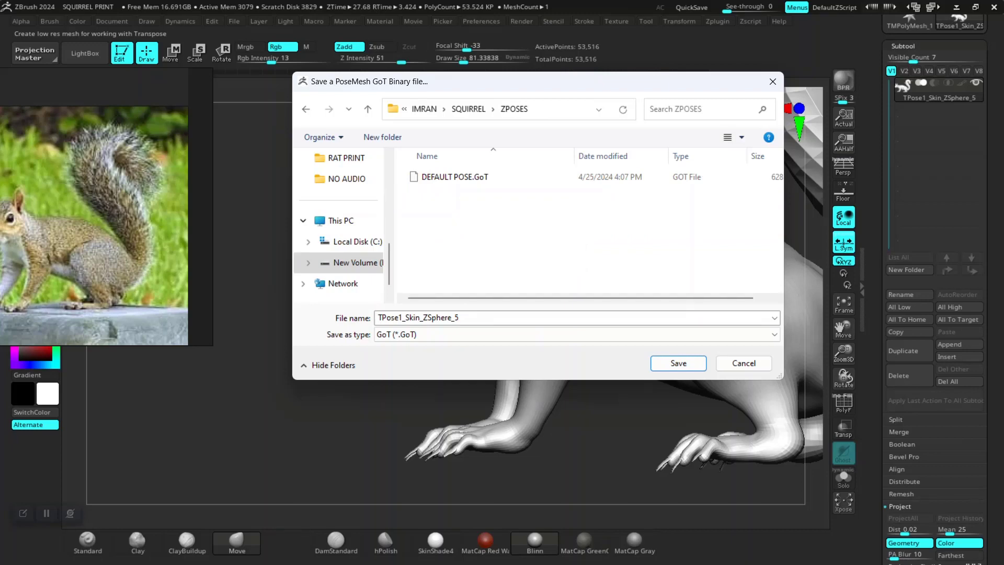
pyautogui.click(471, 317)
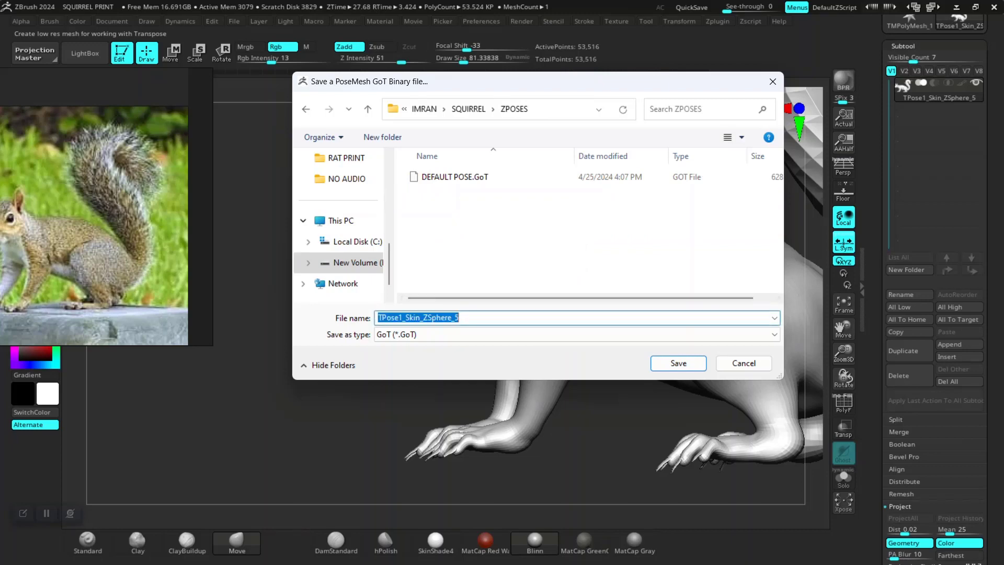
pyautogui.write('SQUIRREL POSE 01')
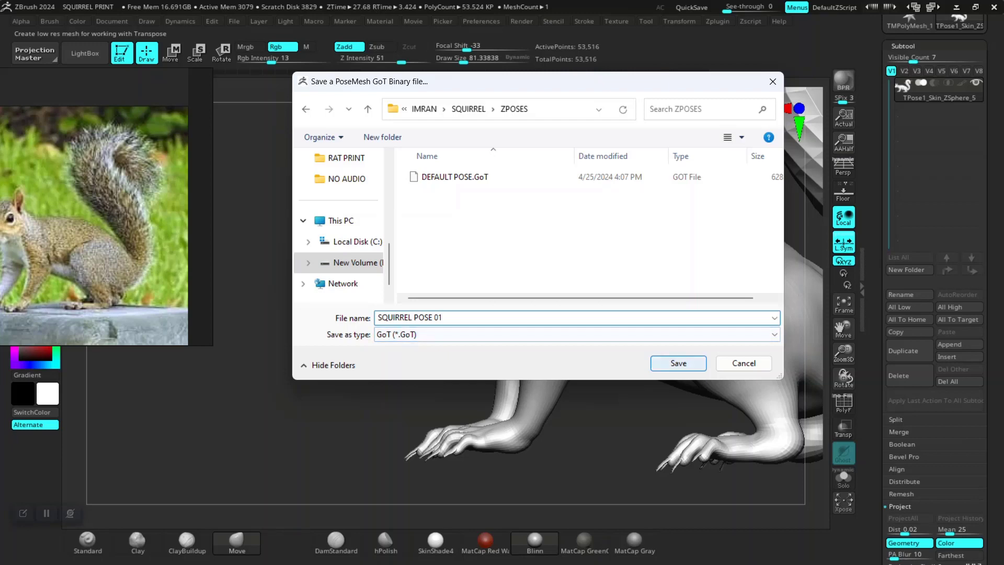
pyautogui.click(678, 363)
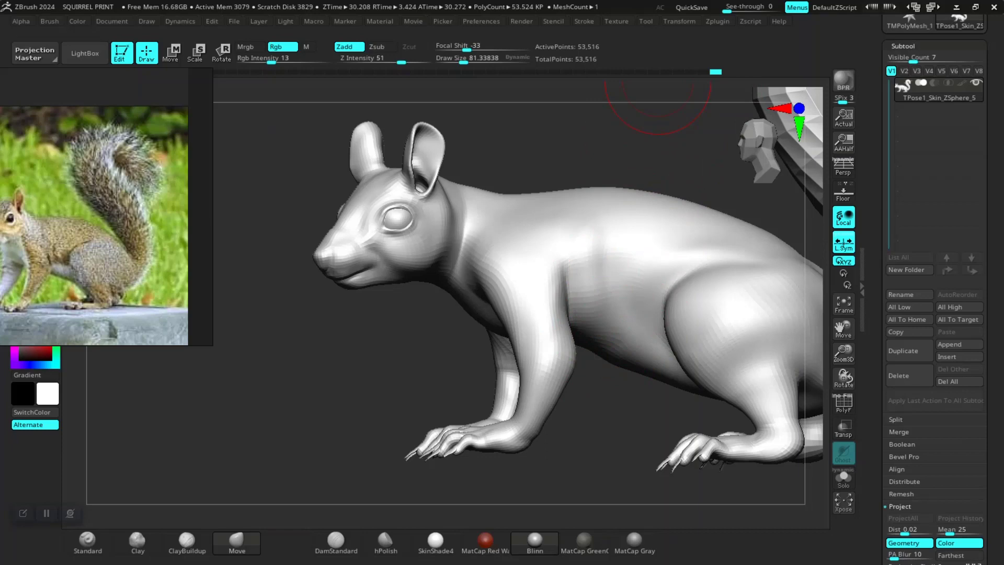
# Step: Build up the shoulder above the front leg with the ClayBuildup brush at a draw size of about 81, and smooth it
pyautogui.moveTo(499, 416)
pyautogui.mouseDown()
pyautogui.moveTo(351, 449)
pyautogui.moveTo(386, 421)
pyautogui.mouseUp()
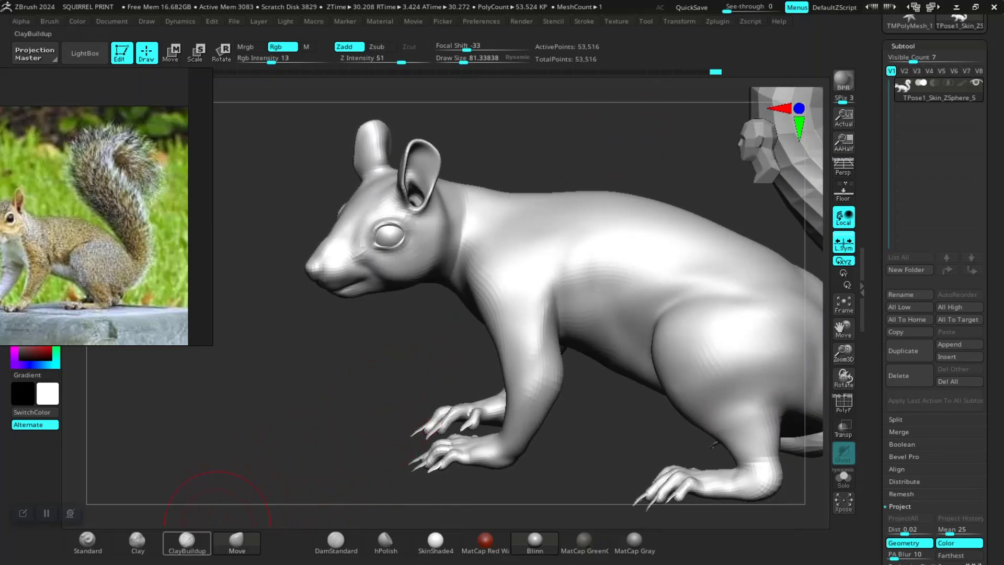
pyautogui.moveTo(332, 381); pyautogui.dragTo(324, 447)
pyautogui.keyDown('alt'); pyautogui.moveTo(449, 374); pyautogui.dragTo(327, 405); pyautogui.keyUp('alt')
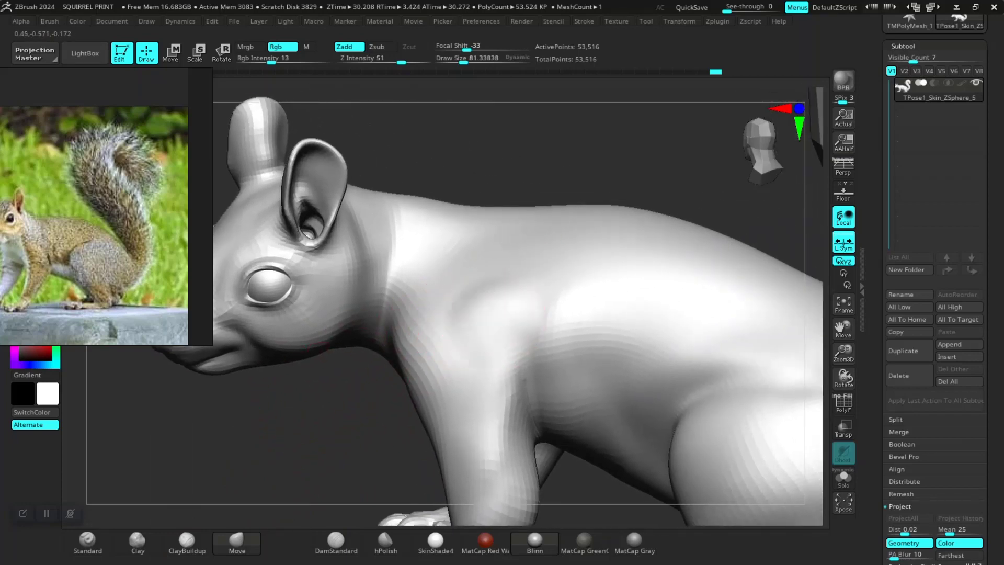
pyautogui.click(186, 541)
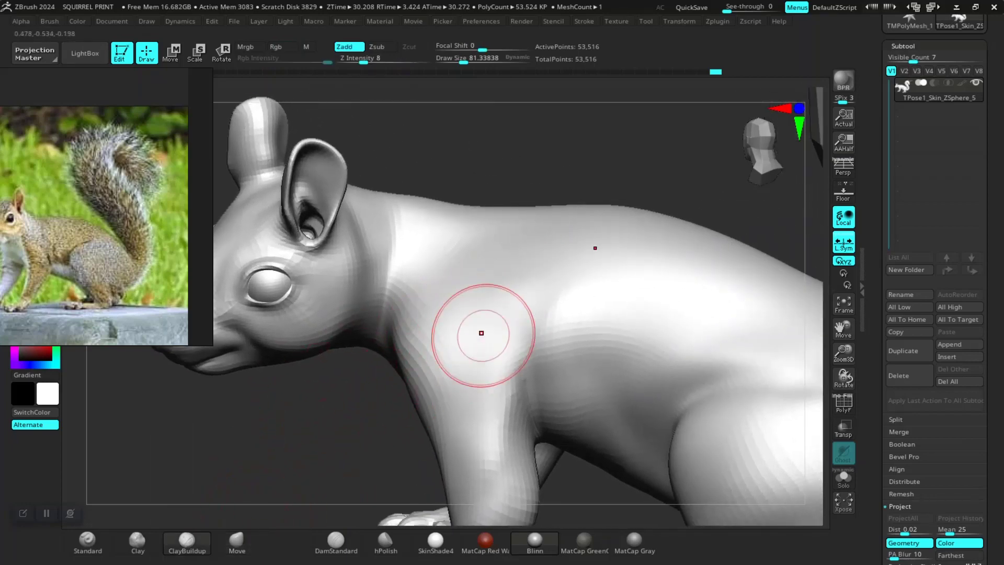
pyautogui.moveTo(496, 323)
pyautogui.mouseDown()
pyautogui.moveTo(445, 301)
pyautogui.moveTo(490, 336)
pyautogui.moveTo(460, 327)
pyautogui.mouseUp()
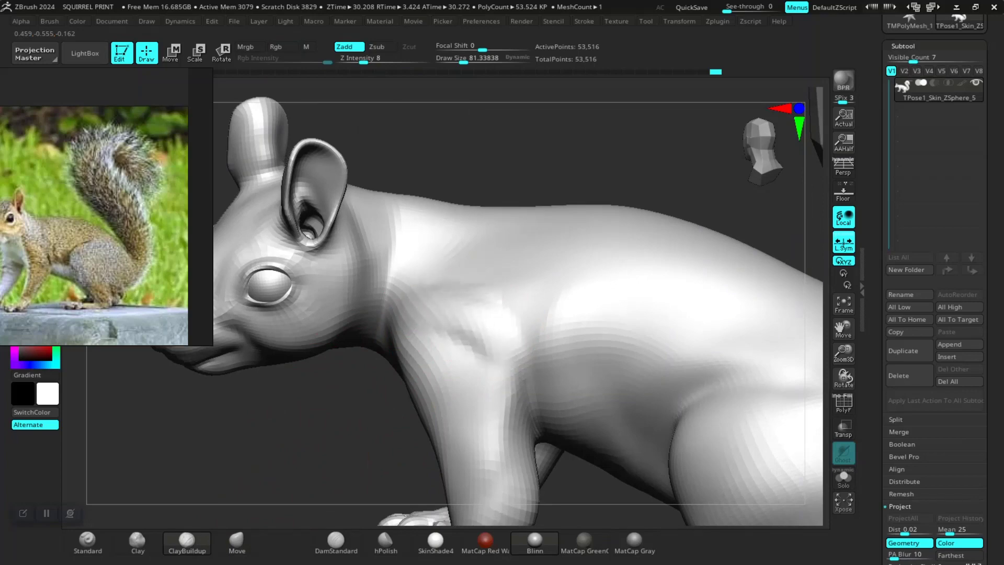
pyautogui.moveTo(483, 359)
pyautogui.mouseDown()
pyautogui.moveTo(454, 337)
pyautogui.moveTo(486, 374)
pyautogui.moveTo(470, 385)
pyautogui.mouseUp()
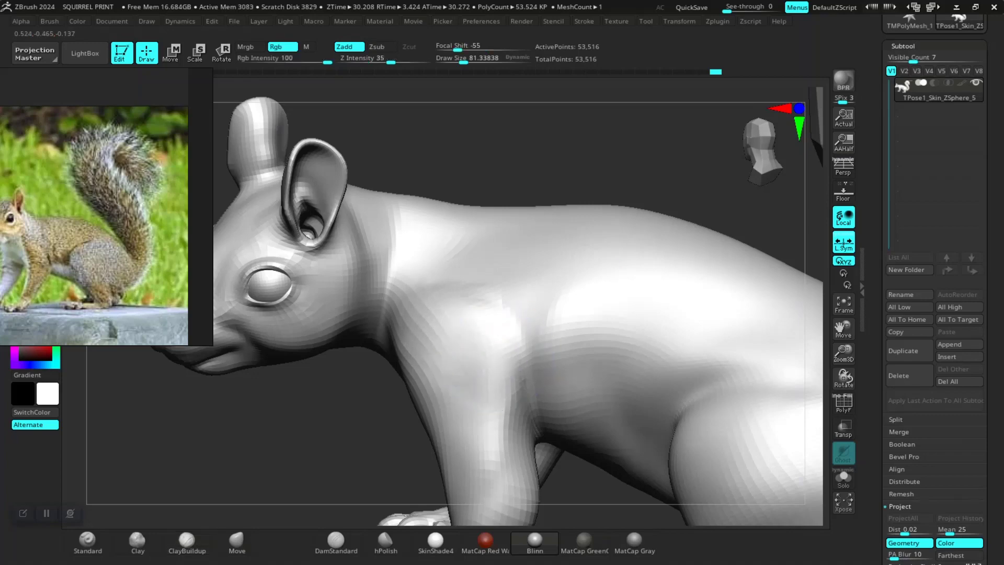
# Step: Smooth the raised shoulder and upper front leg on the squirrel's opposite side
pyautogui.keyDown('alt'); pyautogui.moveTo(404, 421); pyautogui.dragTo(361, 382); pyautogui.keyUp('alt')
pyautogui.moveTo(293, 426); pyautogui.dragTo(651, 487)
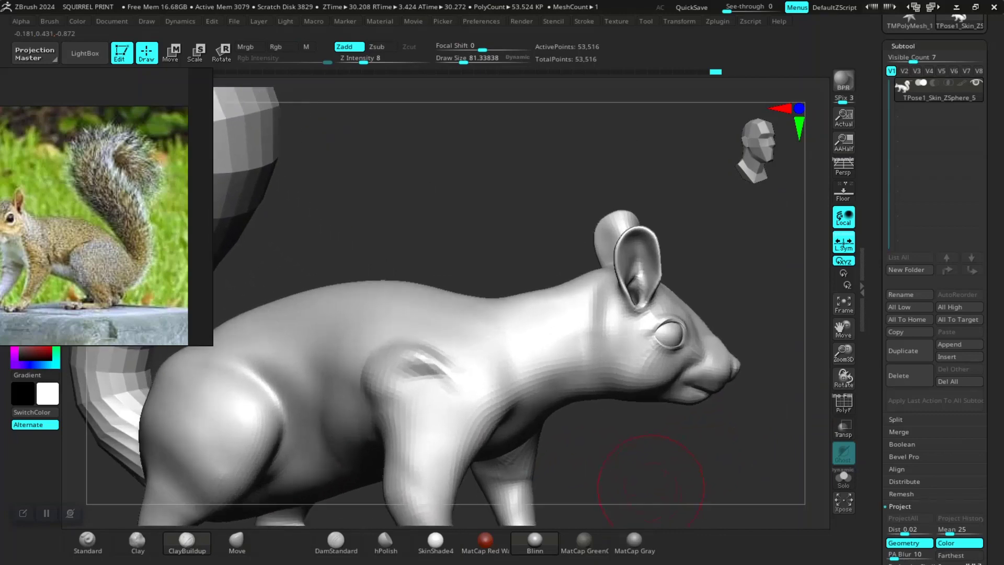
pyautogui.keyDown('shift'); pyautogui.moveTo(416, 370); pyautogui.dragTo(434, 364); pyautogui.keyUp('shift')
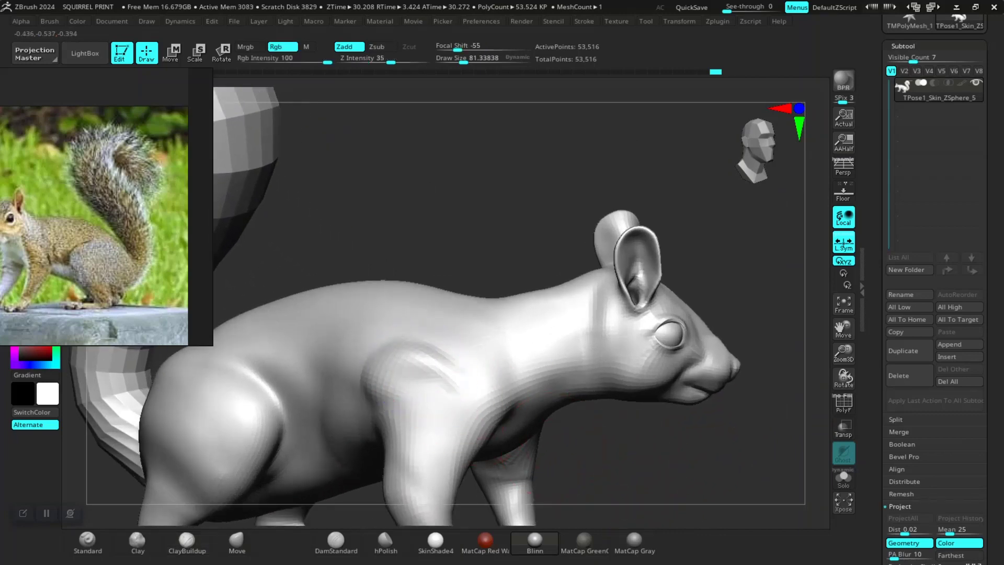
pyautogui.moveTo(659, 452); pyautogui.dragTo(505, 467)
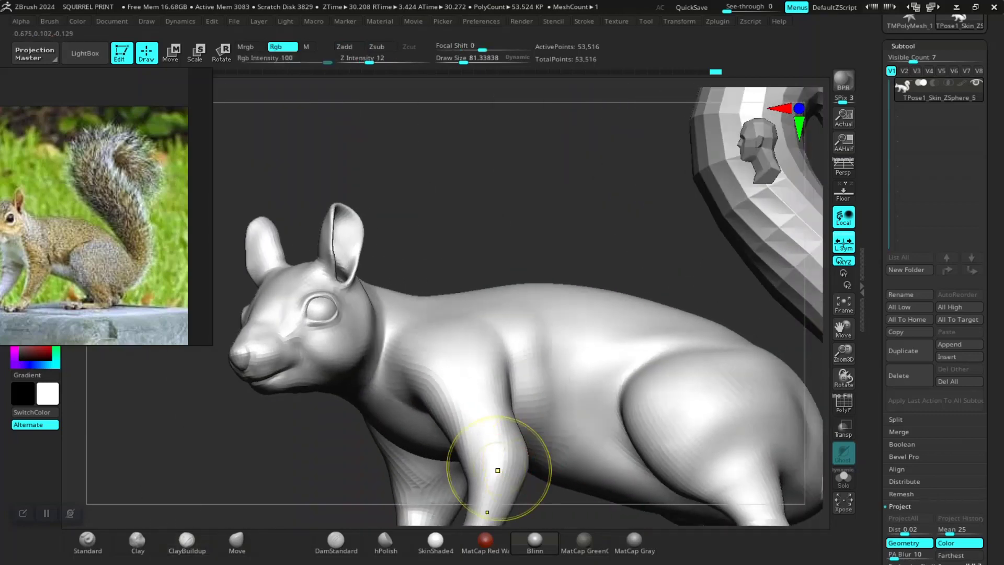
pyautogui.moveTo(453, 233); pyautogui.dragTo(614, 238)
pyautogui.moveTo(404, 401)
pyautogui.keyDown('shift'); pyautogui.mouseDown()
pyautogui.moveTo(415, 364)
pyautogui.moveTo(424, 366)
pyautogui.mouseUp(); pyautogui.keyUp('shift')
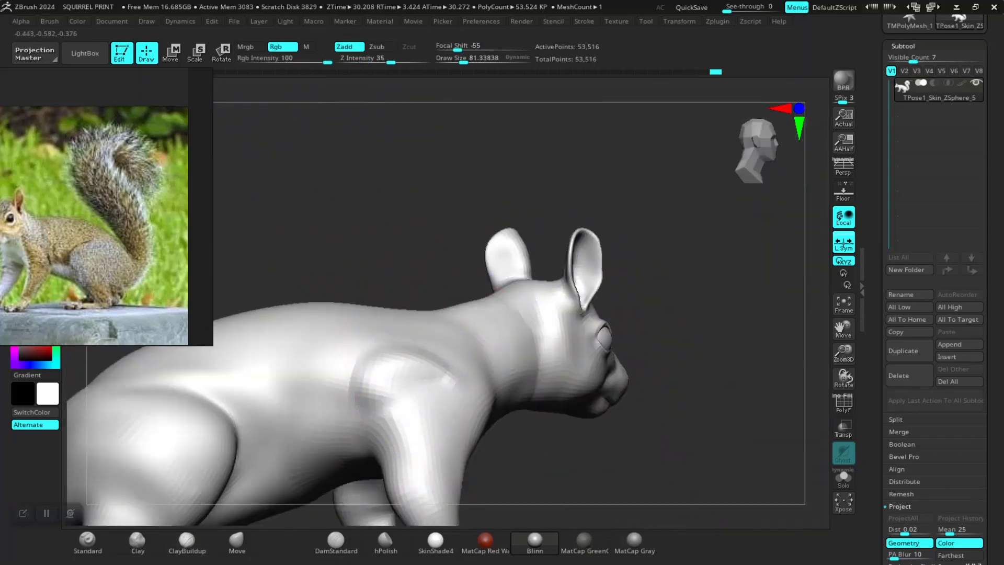
pyautogui.moveTo(549, 449)
pyautogui.mouseDown()
pyautogui.moveTo(526, 466)
pyautogui.moveTo(523, 489)
pyautogui.mouseUp()
pyautogui.keyDown('shift'); pyautogui.moveTo(444, 448); pyautogui.dragTo(445, 436); pyautogui.keyUp('shift')
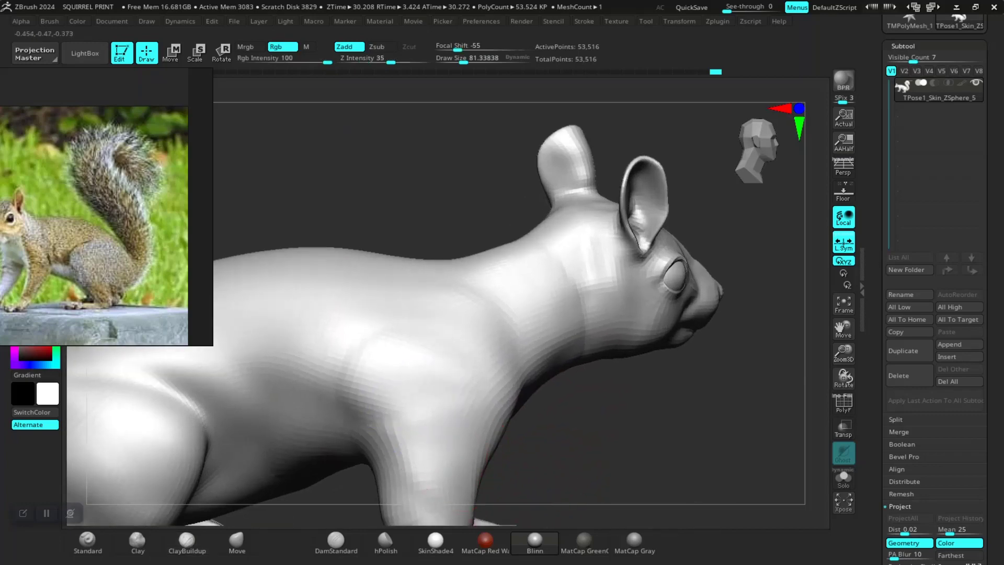
# Step: Add volume across the opposite shoulder and upper front leg with the ClayBuildup brush, and blend it into the body by smoothing
pyautogui.moveTo(439, 393)
pyautogui.keyDown('shift'); pyautogui.mouseDown()
pyautogui.moveTo(467, 377)
pyautogui.moveTo(393, 403)
pyautogui.mouseUp(); pyautogui.keyUp('shift')
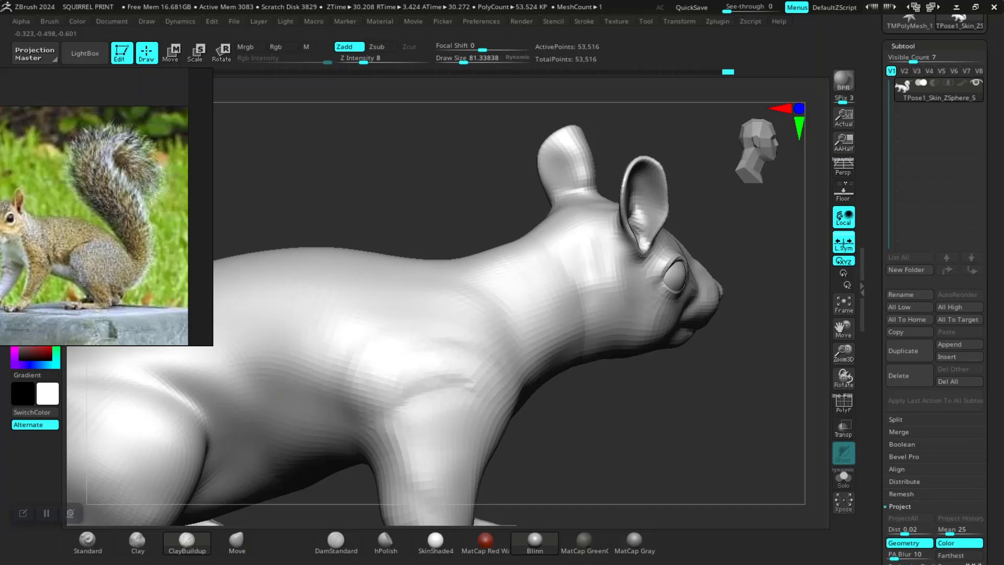
pyautogui.moveTo(455, 385)
pyautogui.mouseDown()
pyautogui.moveTo(400, 404)
pyautogui.moveTo(417, 412)
pyautogui.moveTo(463, 395)
pyautogui.moveTo(441, 414)
pyautogui.moveTo(477, 400)
pyautogui.moveTo(430, 431)
pyautogui.mouseUp()
pyautogui.moveTo(445, 346)
pyautogui.mouseDown()
pyautogui.moveTo(492, 360)
pyautogui.moveTo(400, 377)
pyautogui.mouseUp()
pyautogui.moveTo(466, 391)
pyautogui.mouseDown()
pyautogui.moveTo(450, 408)
pyautogui.moveTo(414, 396)
pyautogui.moveTo(378, 413)
pyautogui.mouseUp()
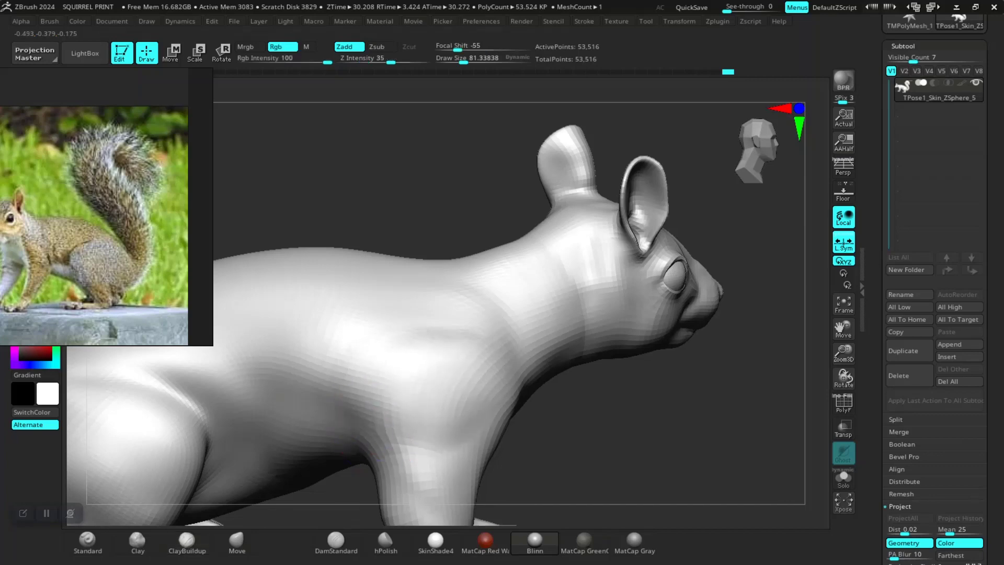
pyautogui.moveTo(654, 429); pyautogui.dragTo(464, 315)
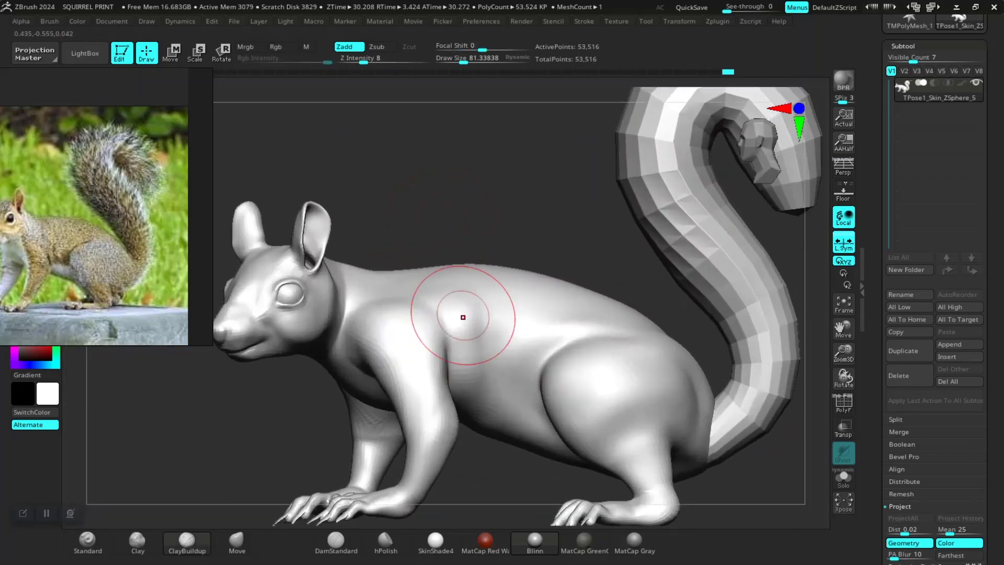
pyautogui.moveTo(427, 203)
pyautogui.mouseDown()
pyautogui.moveTo(450, 201)
pyautogui.moveTo(387, 220)
pyautogui.moveTo(393, 196)
pyautogui.moveTo(395, 233)
pyautogui.mouseUp()
pyautogui.moveTo(348, 423)
pyautogui.mouseDown()
pyautogui.moveTo(354, 399)
pyautogui.moveTo(360, 410)
pyautogui.mouseUp()
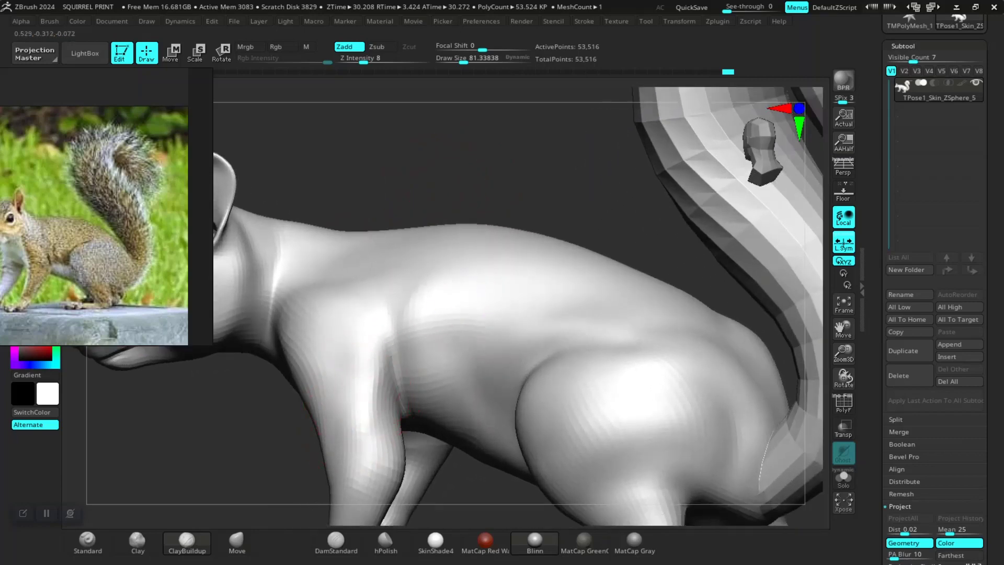
pyautogui.moveTo(454, 201); pyautogui.dragTo(513, 142)
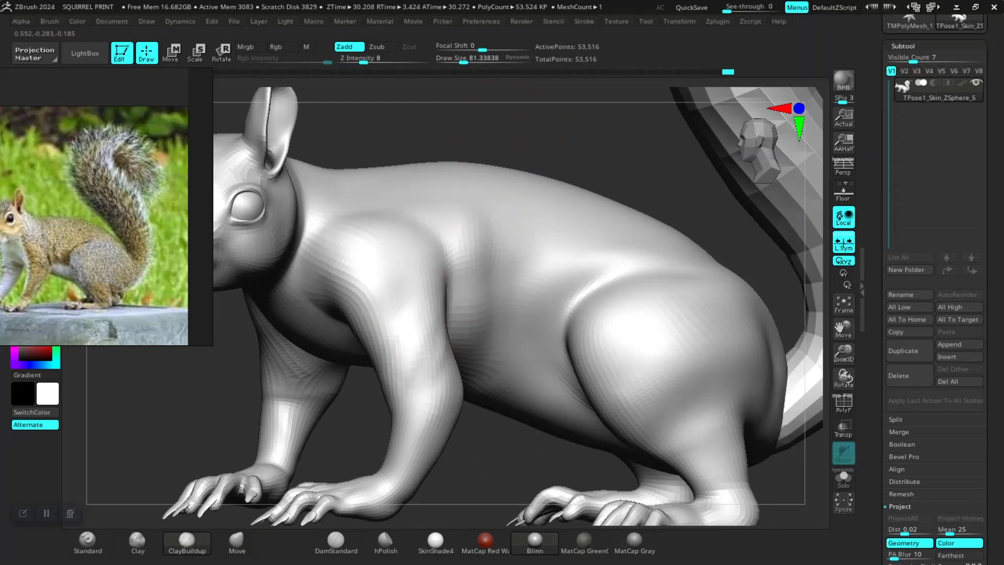
# Step: Add a ClayBuildup stroke along the upper front leg on the squirrel's other side and smooth it into the elbow area
pyautogui.moveTo(412, 342); pyautogui.dragTo(422, 379)
pyautogui.hotkey('ctrl', 'z')
pyautogui.press('shift')
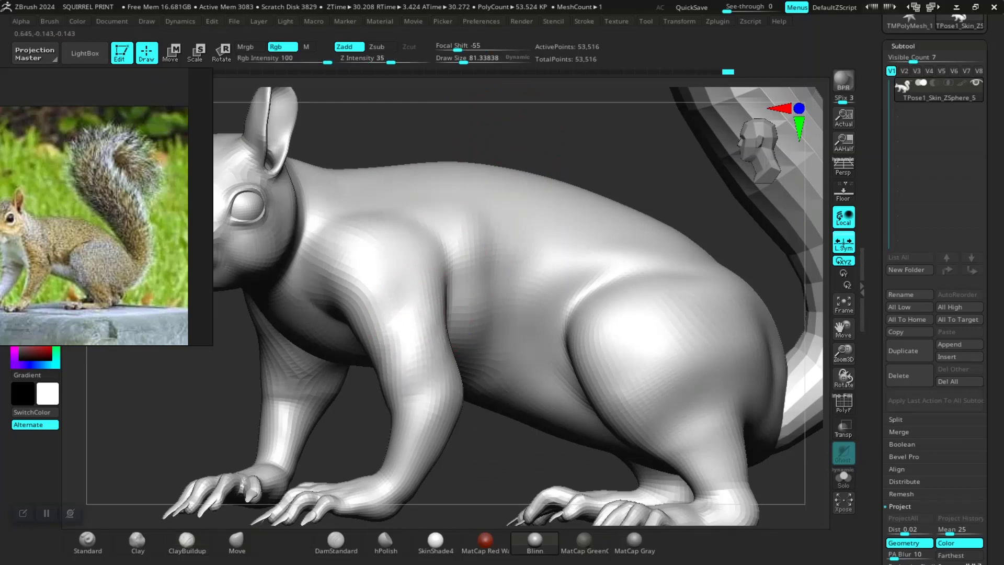
pyautogui.press('f')
pyautogui.moveTo(311, 464)
pyautogui.keyDown('shift'); pyautogui.mouseDown()
pyautogui.moveTo(274, 475)
pyautogui.moveTo(460, 470)
pyautogui.moveTo(515, 444)
pyautogui.mouseUp(); pyautogui.keyUp('shift')
pyautogui.moveTo(549, 399)
pyautogui.keyDown('alt'); pyautogui.mouseDown()
pyautogui.moveTo(587, 410)
pyautogui.moveTo(556, 413)
pyautogui.mouseUp(); pyautogui.keyUp('alt')
pyautogui.keyDown('alt'); pyautogui.moveTo(555, 413); pyautogui.dragTo(565, 446); pyautogui.keyUp('alt')
pyautogui.moveTo(424, 364); pyautogui.dragTo(418, 314)
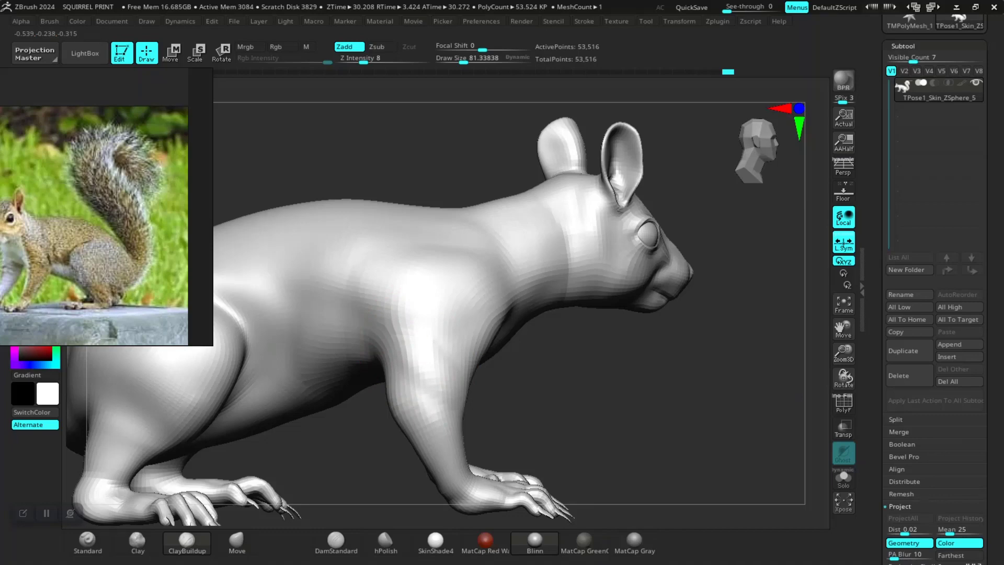
pyautogui.keyDown('shift'); pyautogui.moveTo(417, 368); pyautogui.dragTo(425, 393); pyautogui.keyUp('shift')
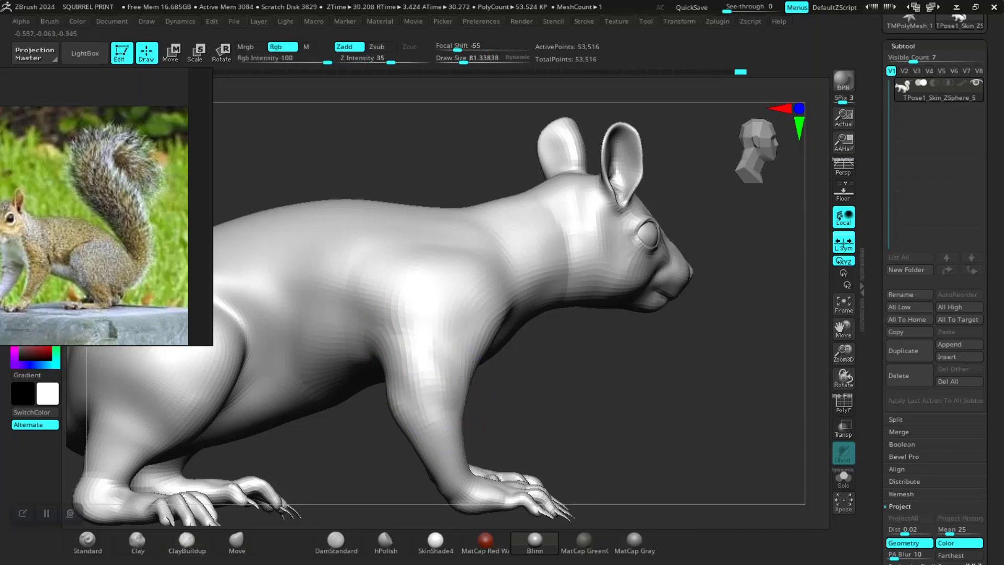
# Step: Save the refined TPose mesh over SQUIRREL POSE 01.GoT in the ZPOSES folder inside SQUIRREL, replacing the existing file
pyautogui.keyDown('alt'); pyautogui.moveTo(663, 441); pyautogui.dragTo(660, 377); pyautogui.keyUp('alt')
pyautogui.moveTo(732, 414); pyautogui.dragTo(607, 416)
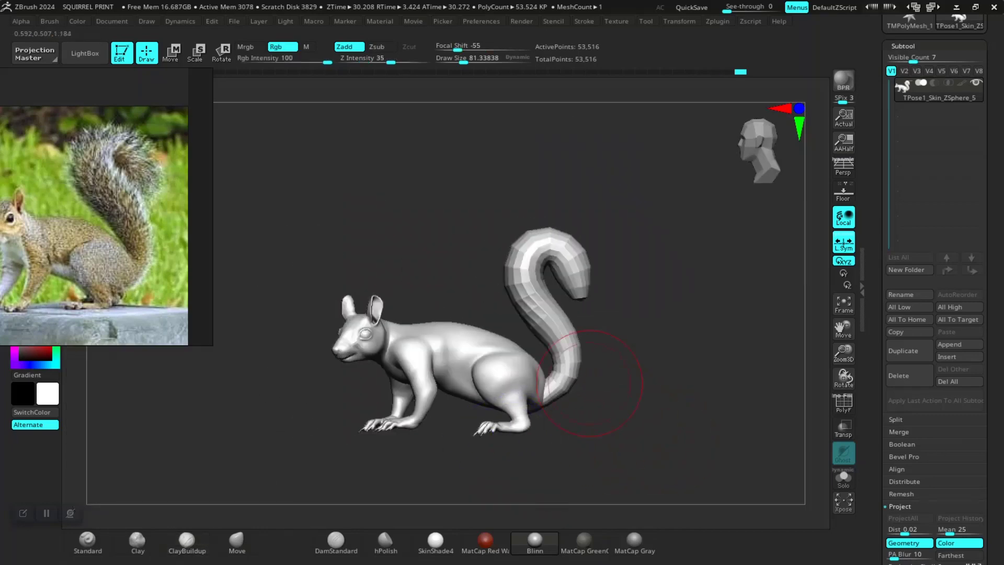
pyautogui.click(717, 21)
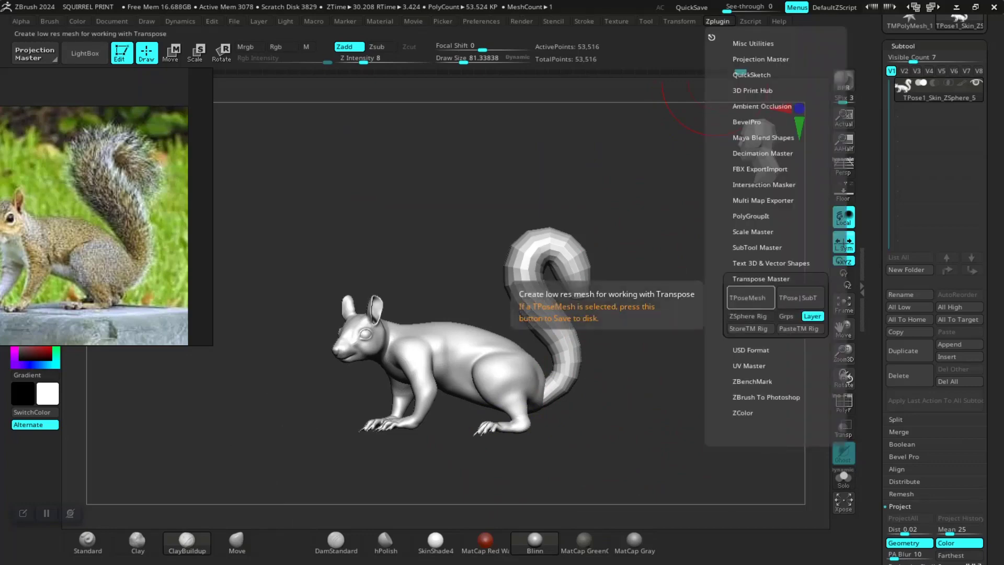
pyautogui.click(747, 298)
pyautogui.click(483, 170)
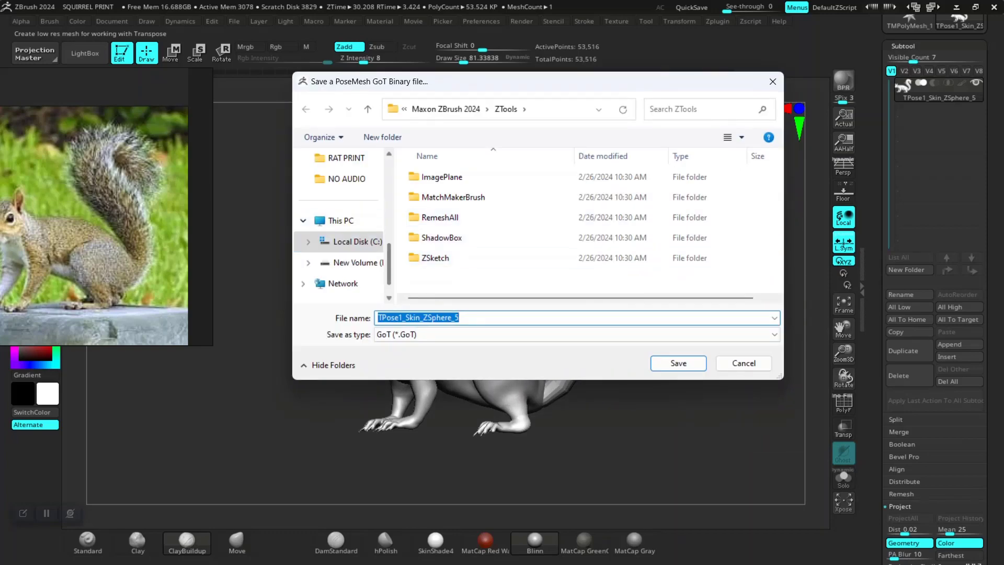
pyautogui.moveTo(389, 264); pyautogui.dragTo(389, 236)
pyautogui.click(346, 220)
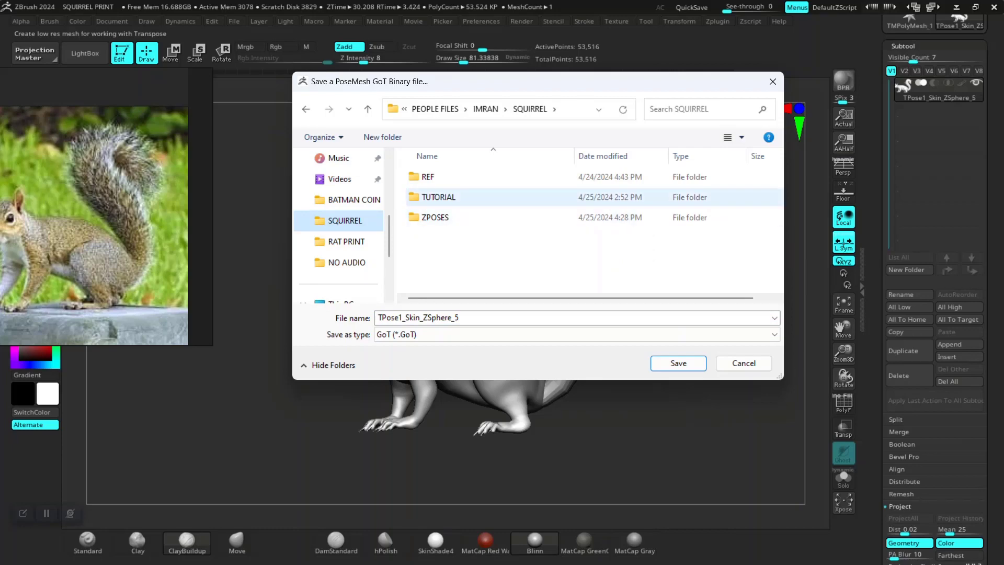
pyautogui.doubleClick(436, 217)
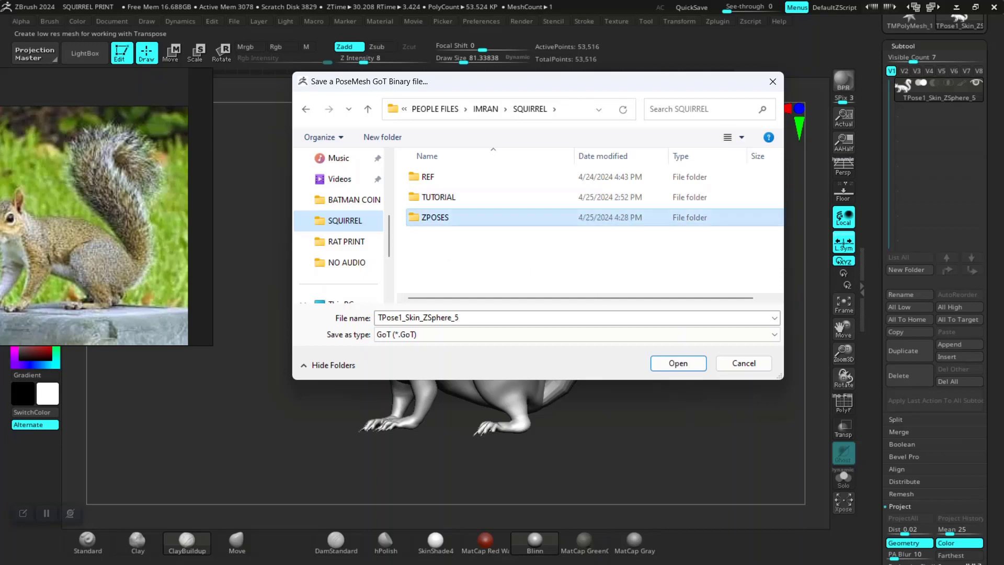
pyautogui.doubleClick(460, 197)
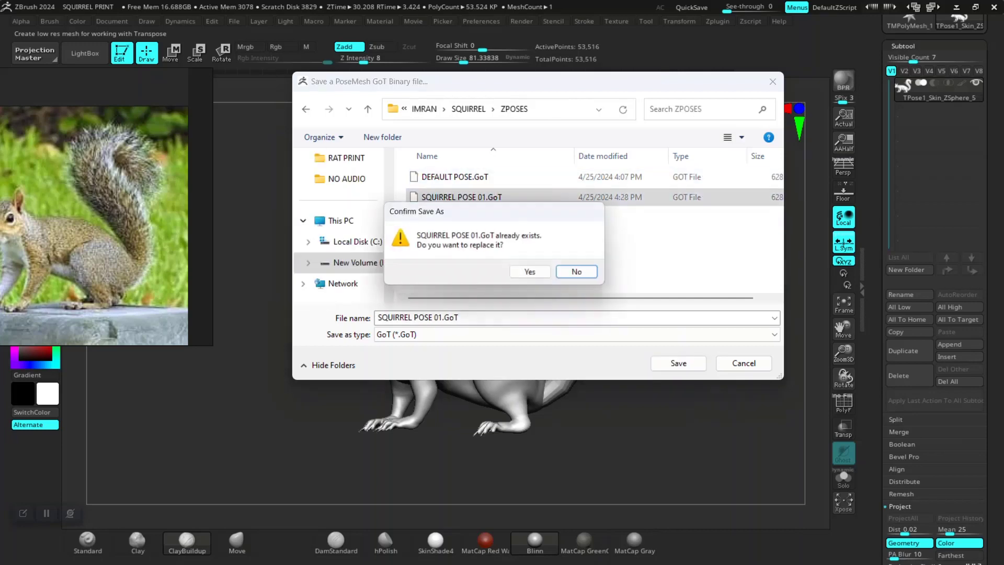
pyautogui.click(534, 273)
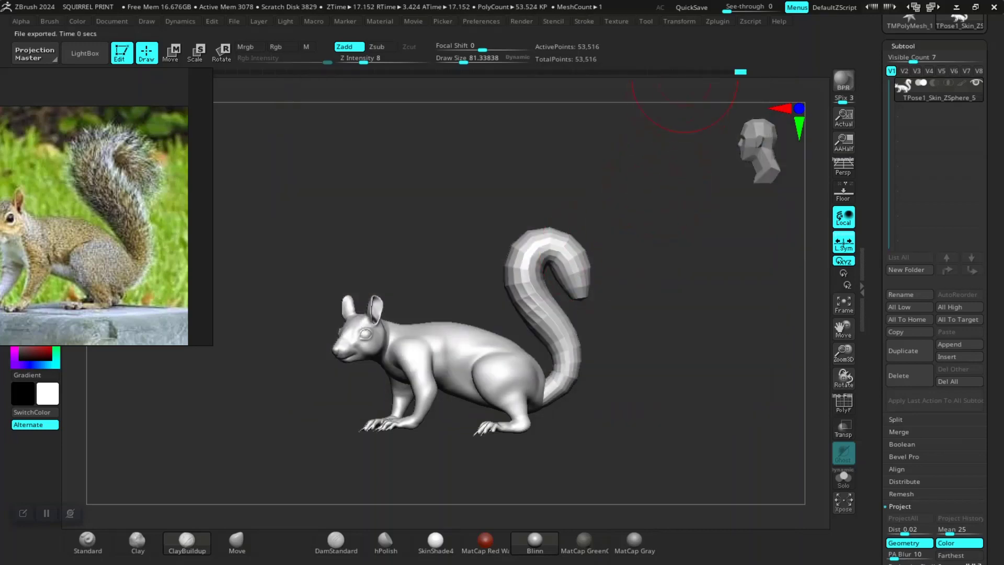
# Step: Transfer the pose from the TPose mesh back to the original subtools with Transpose Master and check the squirrel against the reference photo
pyautogui.click(718, 21)
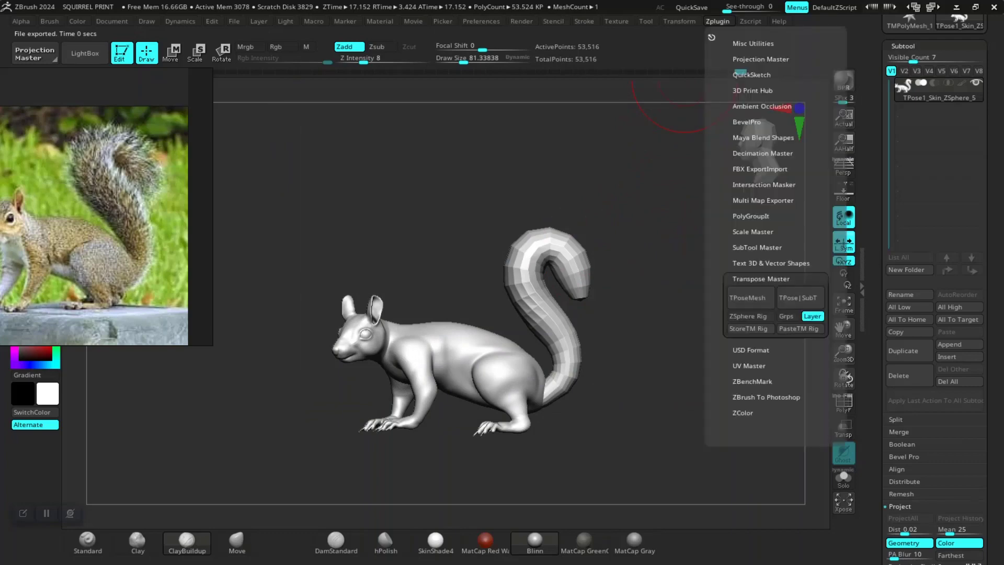
pyautogui.click(800, 297)
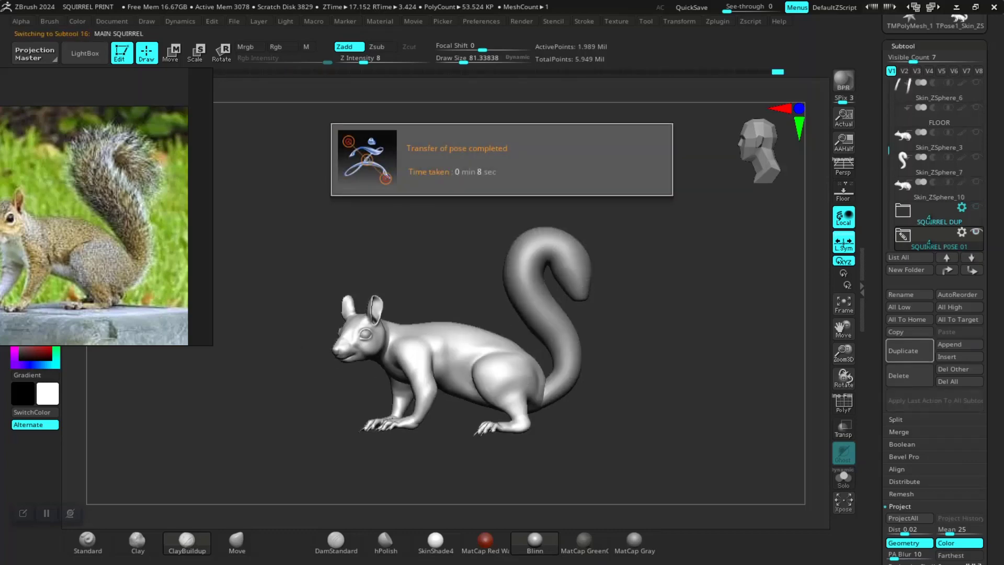
pyautogui.moveTo(581, 459)
pyautogui.mouseDown()
pyautogui.moveTo(596, 465)
pyautogui.moveTo(603, 403)
pyautogui.moveTo(597, 444)
pyautogui.moveTo(656, 423)
pyautogui.moveTo(678, 462)
pyautogui.moveTo(627, 477)
pyautogui.moveTo(666, 460)
pyautogui.moveTo(654, 424)
pyautogui.moveTo(588, 437)
pyautogui.moveTo(645, 449)
pyautogui.moveTo(628, 442)
pyautogui.mouseUp()
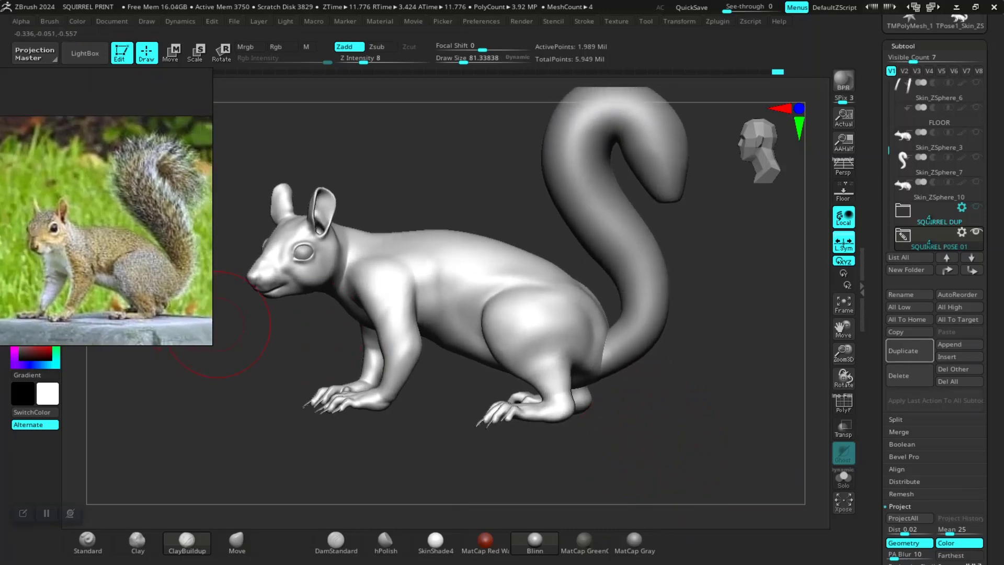
pyautogui.keyDown('alt'); pyautogui.moveTo(218, 324); pyautogui.dragTo(392, 359); pyautogui.keyUp('alt')
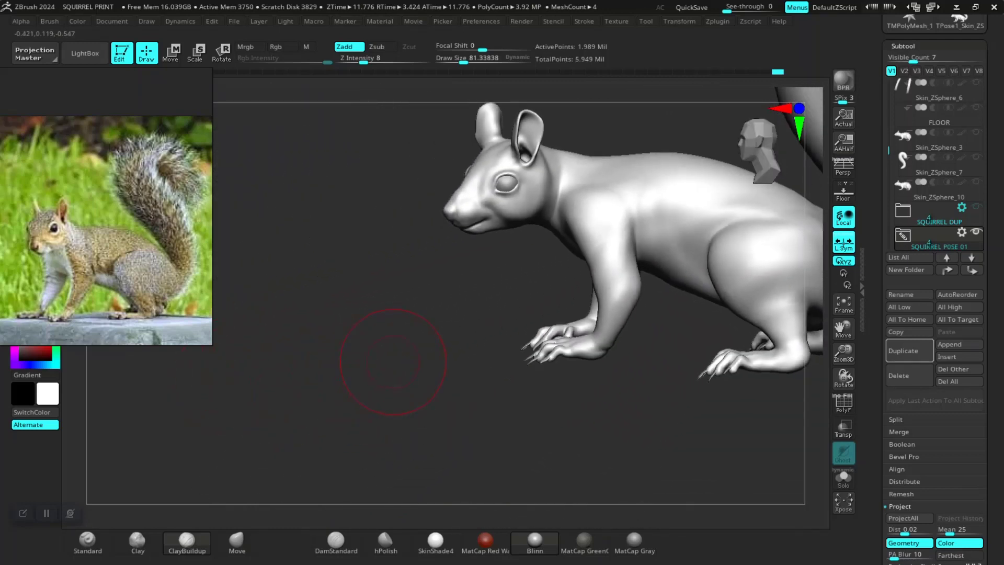
pyautogui.press('f')
pyautogui.press('f')
pyautogui.keyDown('alt'); pyautogui.moveTo(464, 244); pyautogui.dragTo(497, 209); pyautogui.keyUp('alt')
pyautogui.keyDown('alt'); pyautogui.moveTo(767, 448); pyautogui.dragTo(813, 392); pyautogui.keyUp('alt')
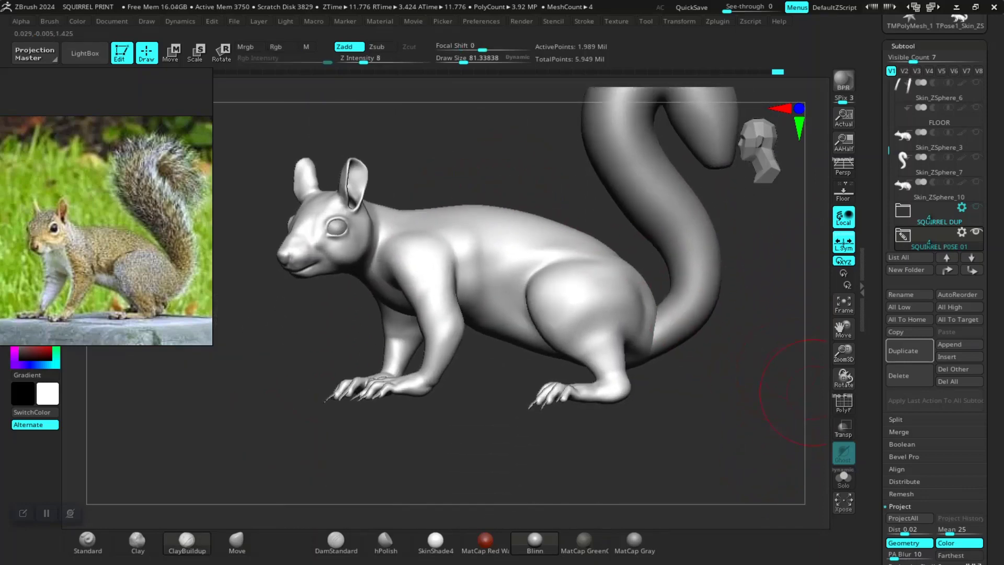
# Step: Turn off the visibility of Untitled Layer 1 on the MAIN SQUIRREL subtool to show its default pose
pyautogui.scroll(-7, 935, 314)
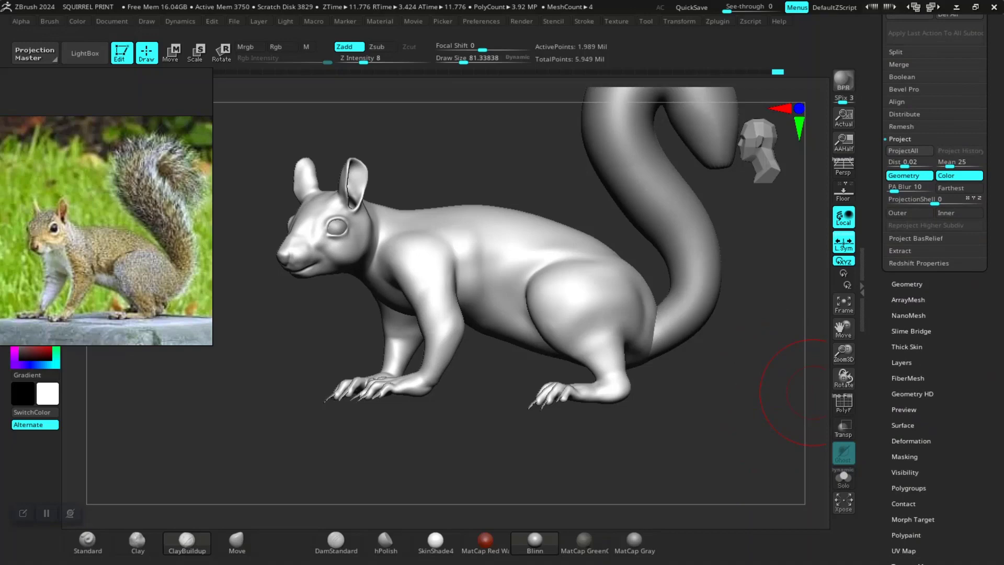
pyautogui.click(901, 362)
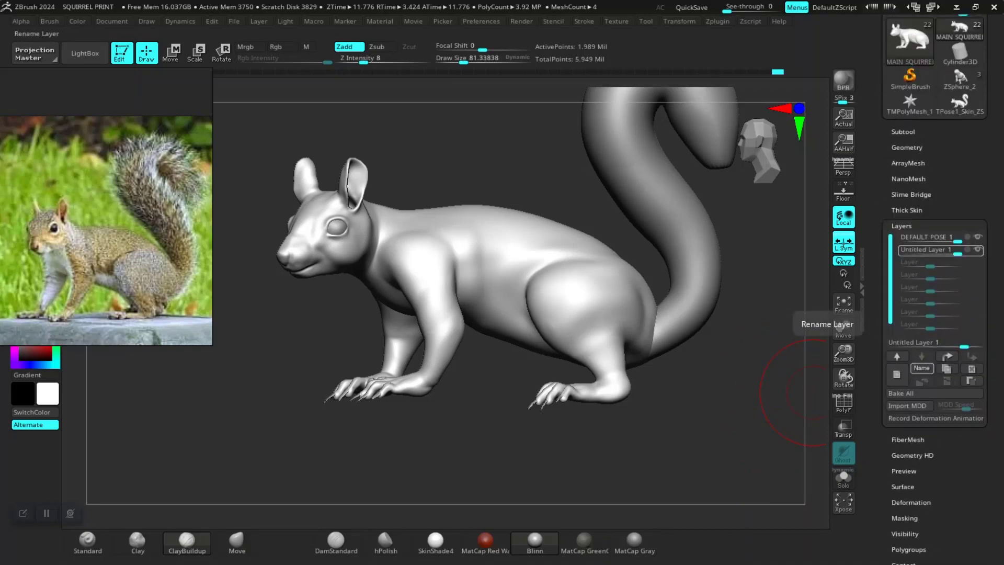
pyautogui.click(978, 250)
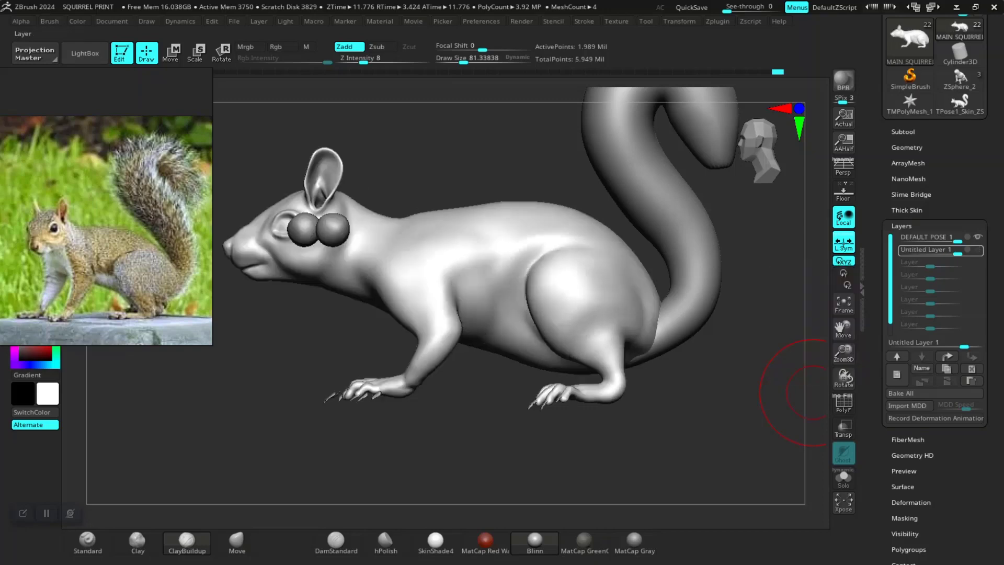
# Step: Select the EYES1 subtool and turn off its Untitled Layer 1 so the eyes follow the body's default pose
pyautogui.moveTo(668, 401); pyautogui.dragTo(716, 455)
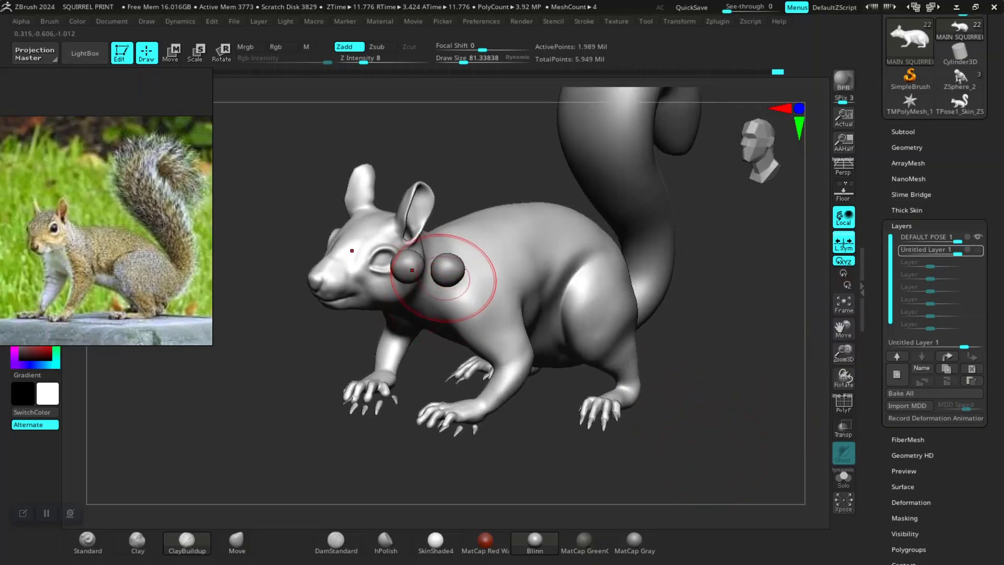
pyautogui.keyDown('alt'); pyautogui.click(447, 269); pyautogui.keyUp('alt')
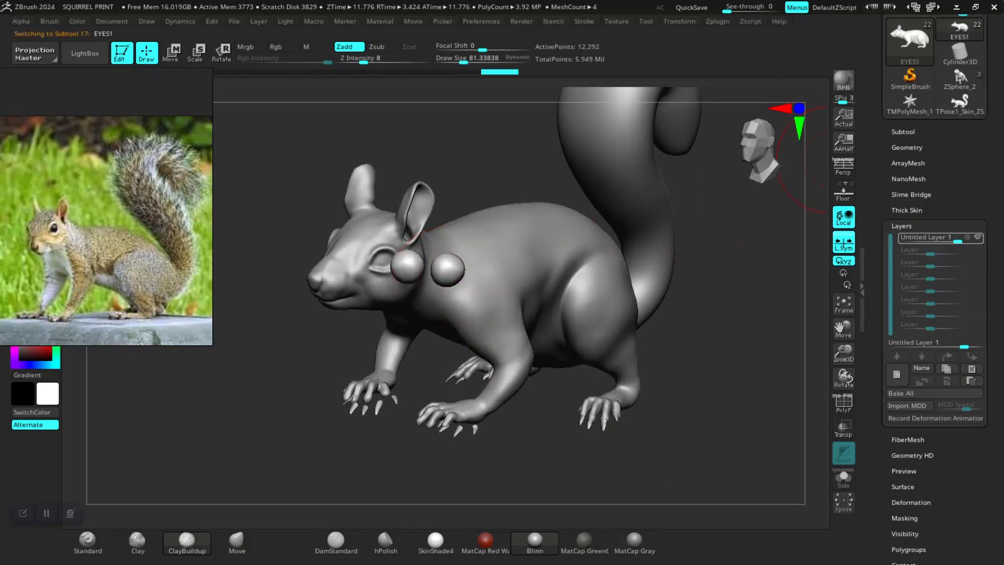
pyautogui.click(903, 132)
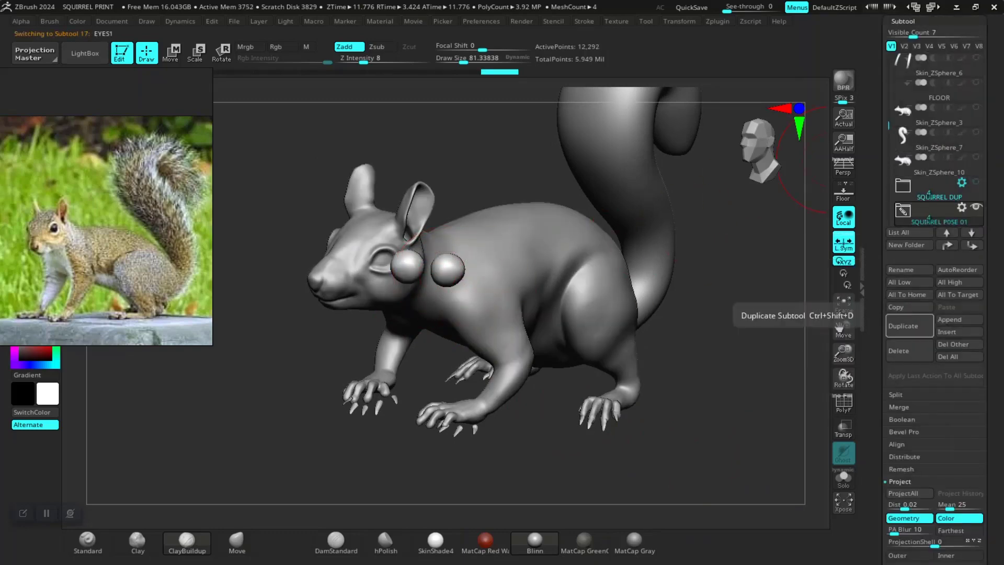
pyautogui.scroll(-5, 935, 287)
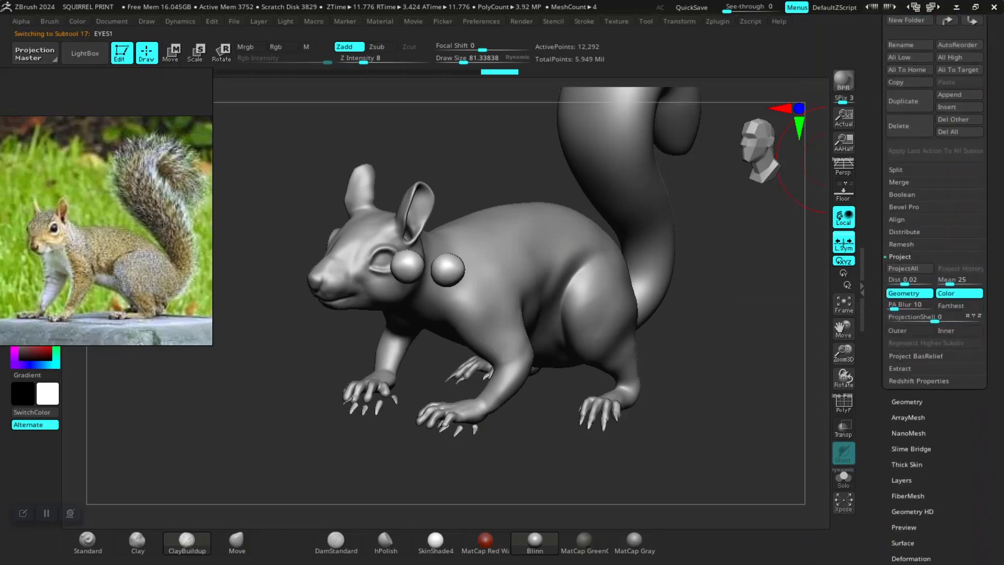
pyautogui.click(901, 382)
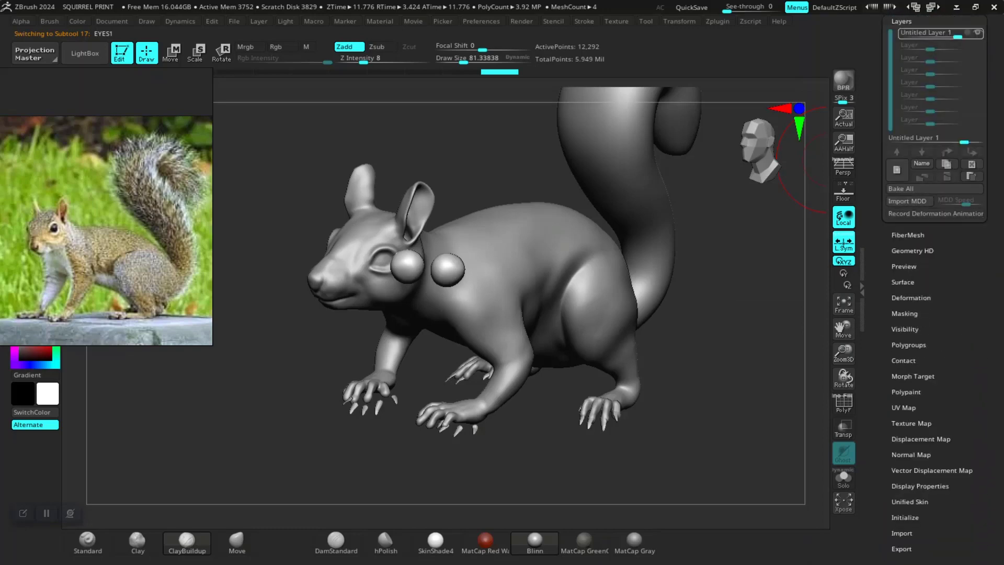
pyautogui.click(977, 33)
pyautogui.moveTo(631, 365); pyautogui.dragTo(488, 329, button='right')
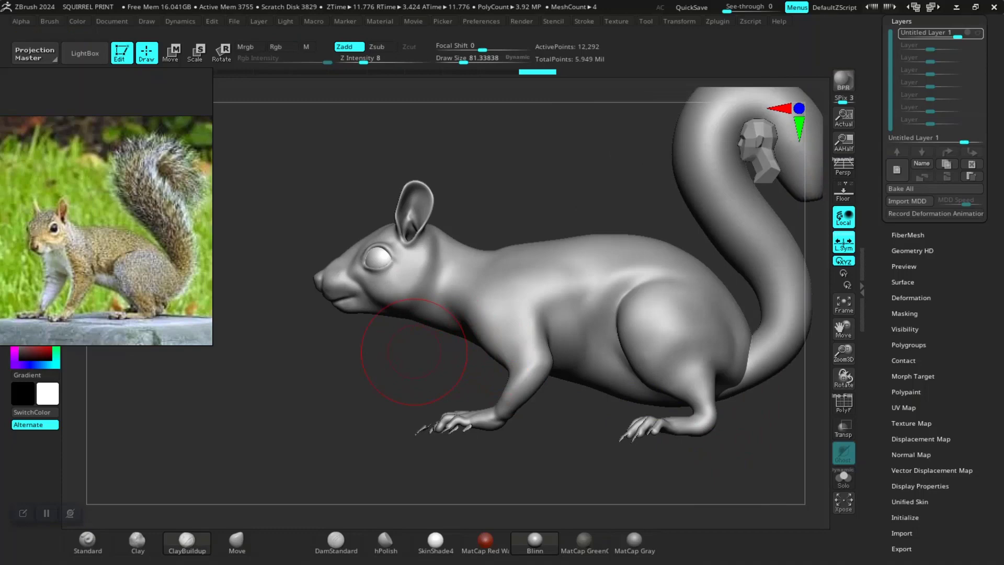
pyautogui.moveTo(406, 348)
pyautogui.keyDown('ctrl'); pyautogui.mouseDown(button='right')
pyautogui.moveTo(410, 378)
pyautogui.moveTo(430, 362)
pyautogui.mouseUp(button='right'); pyautogui.keyUp('ctrl')
pyautogui.keyDown('alt'); pyautogui.moveTo(448, 252); pyautogui.dragTo(434, 284, button='right'); pyautogui.keyUp('alt')
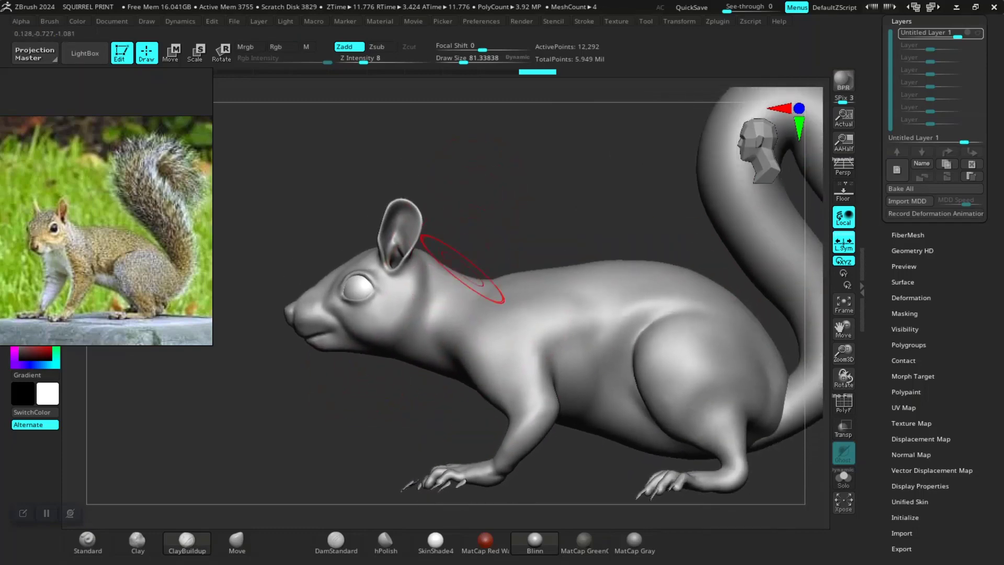
# Step: Select the FINGER NAILS subtool and turn off its Untitled Layer 1 so the claws line up with the toes
pyautogui.keyDown('alt'); pyautogui.click(482, 309); pyautogui.keyUp('alt')
pyautogui.keyDown('alt'); pyautogui.moveTo(506, 301); pyautogui.dragTo(496, 302, button='right'); pyautogui.keyUp('alt')
pyautogui.keyDown('alt'); pyautogui.moveTo(531, 229); pyautogui.dragTo(524, 229, button='right'); pyautogui.keyUp('alt')
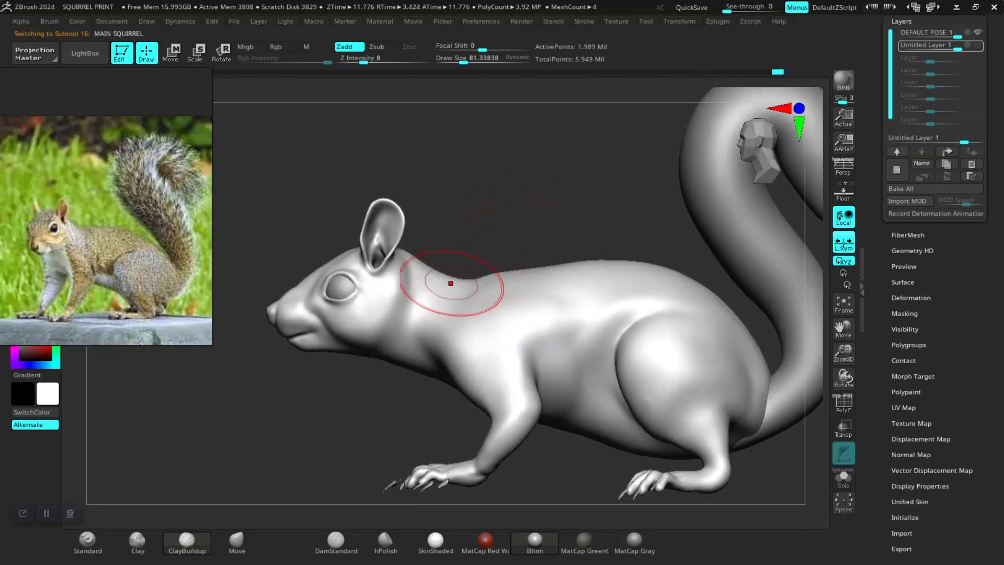
pyautogui.moveTo(453, 242)
pyautogui.keyDown('ctrl'); pyautogui.mouseDown(button='right')
pyautogui.moveTo(456, 259)
pyautogui.moveTo(451, 219)
pyautogui.mouseUp(button='right'); pyautogui.keyUp('ctrl')
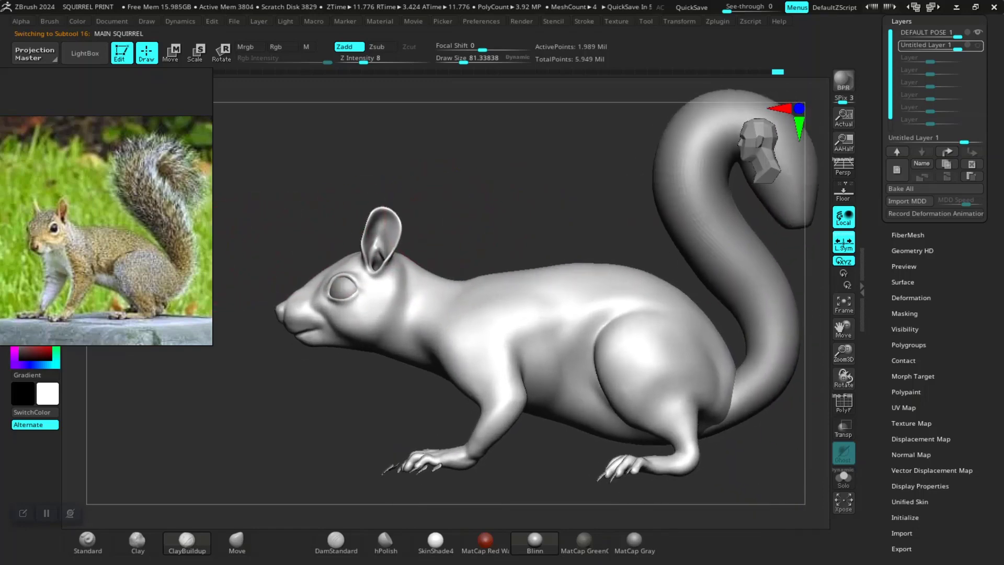
pyautogui.moveTo(459, 190)
pyautogui.mouseDown(button='right')
pyautogui.moveTo(534, 202)
pyautogui.moveTo(520, 207)
pyautogui.mouseUp(button='right')
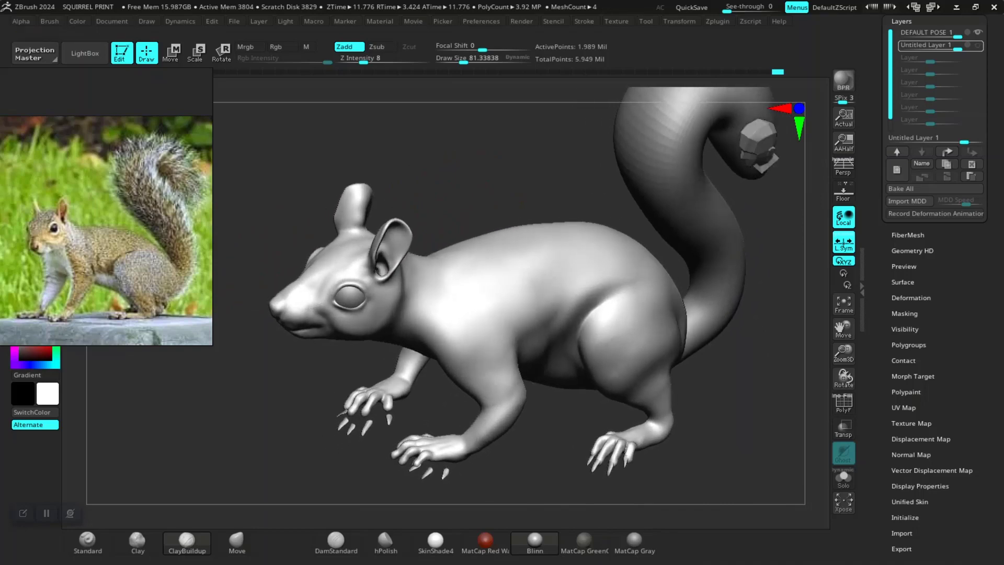
pyautogui.keyDown('alt'); pyautogui.click(445, 473); pyautogui.keyUp('alt')
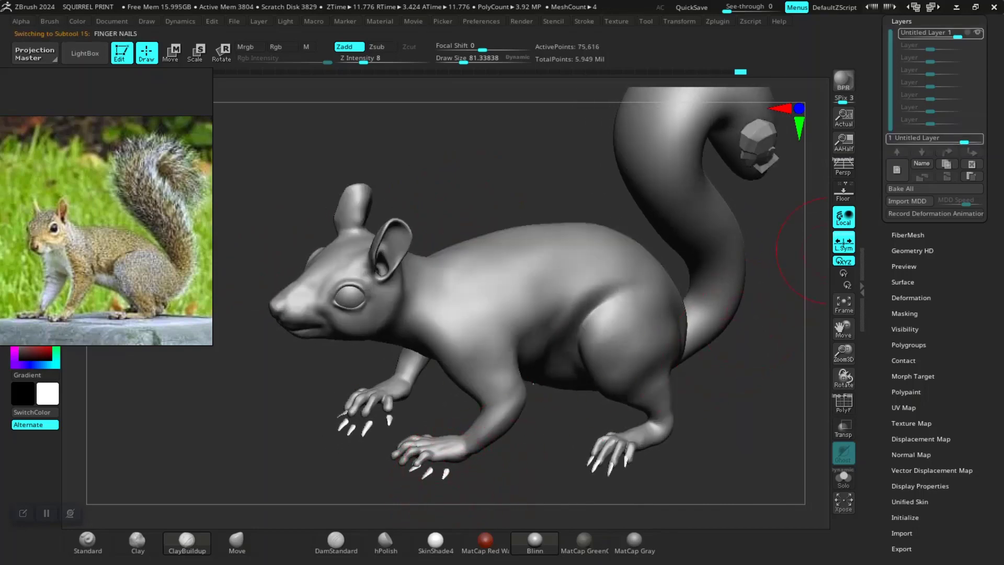
pyautogui.click(978, 33)
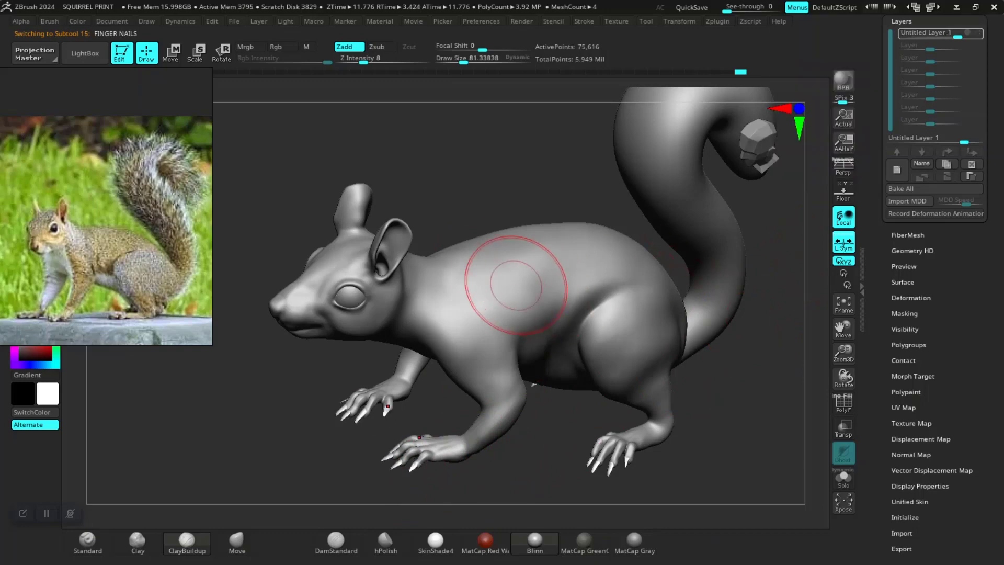
# Step: Save the project as SQUIRREL PRINT in the SQUIRREL folder, replacing the existing file
pyautogui.moveTo(516, 285)
pyautogui.mouseDown(button='right')
pyautogui.moveTo(503, 285)
pyautogui.moveTo(464, 190)
pyautogui.moveTo(518, 227)
pyautogui.moveTo(503, 236)
pyautogui.mouseUp(button='right')
pyautogui.hotkey('ctrl', 's')
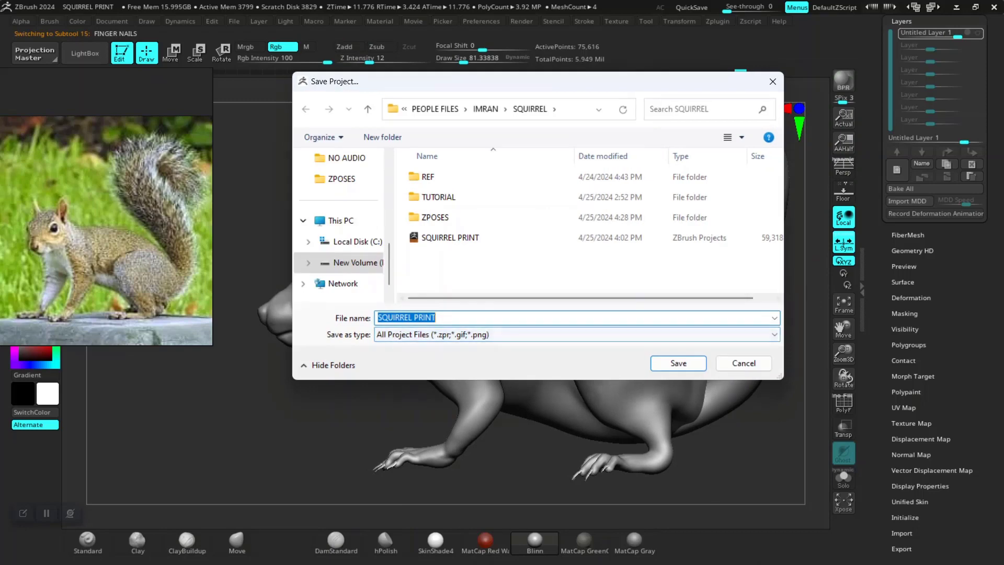
pyautogui.click(678, 362)
pyautogui.click(528, 272)
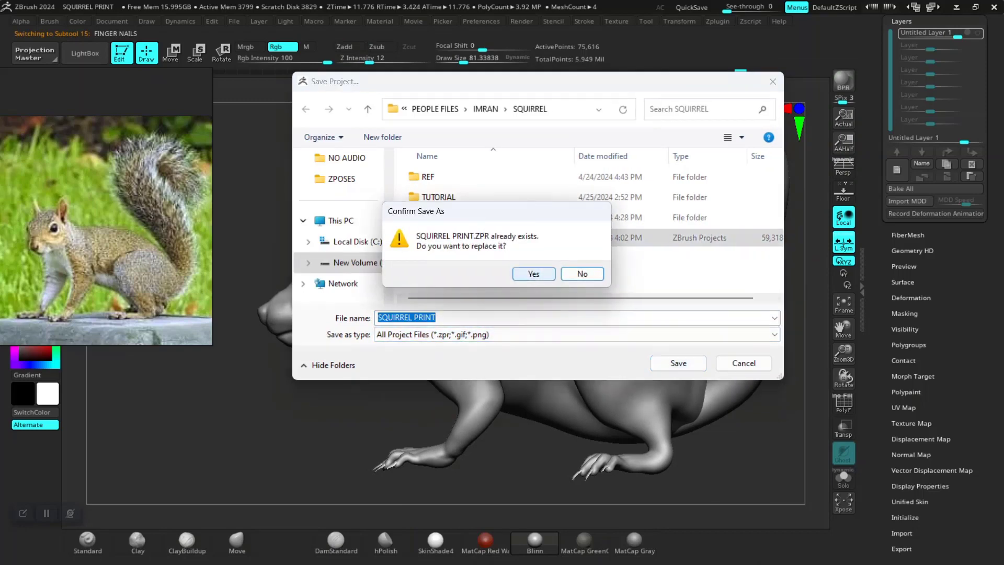